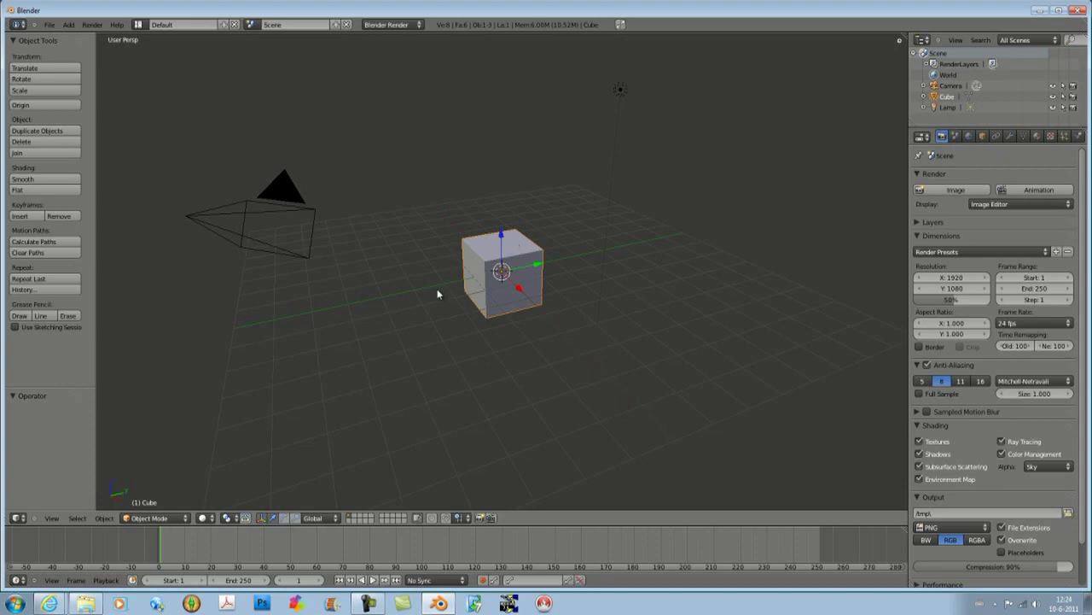
{"action": "key", "text": "shift+a"}
{"action": "mouse_move", "coordinate": [438, 292]}
{"action": "scroll", "coordinate": [426, 328], "scroll_direction": "up", "scroll_amount": 3}
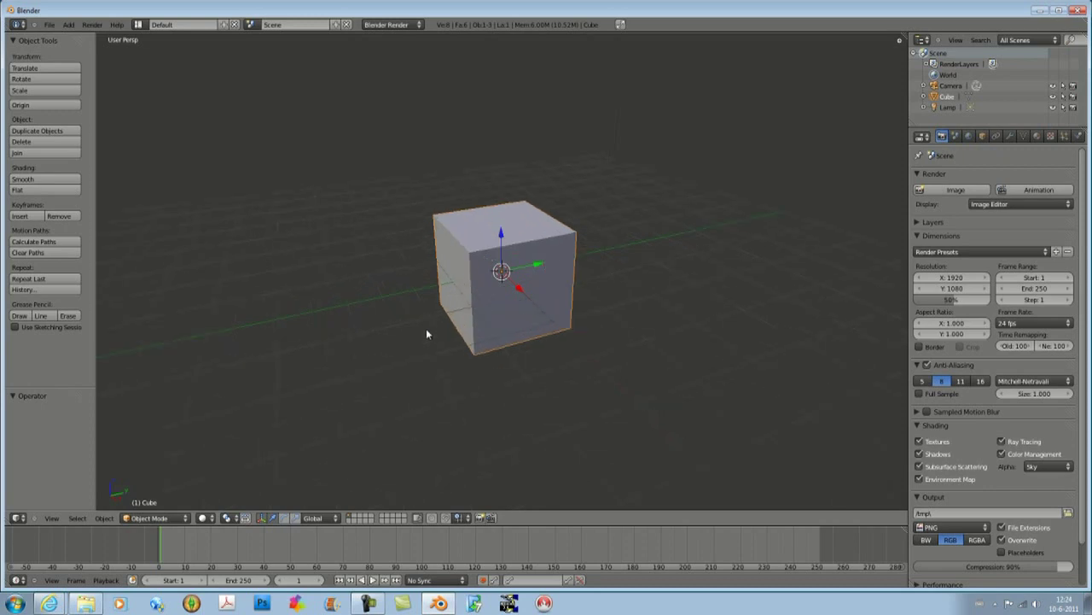
{"action": "scroll", "coordinate": [402, 332], "scroll_direction": "down", "scroll_amount": 2}
{"action": "middle_click_drag", "start_coordinate": [404, 336], "coordinate": [432, 349], "text": "shift"}
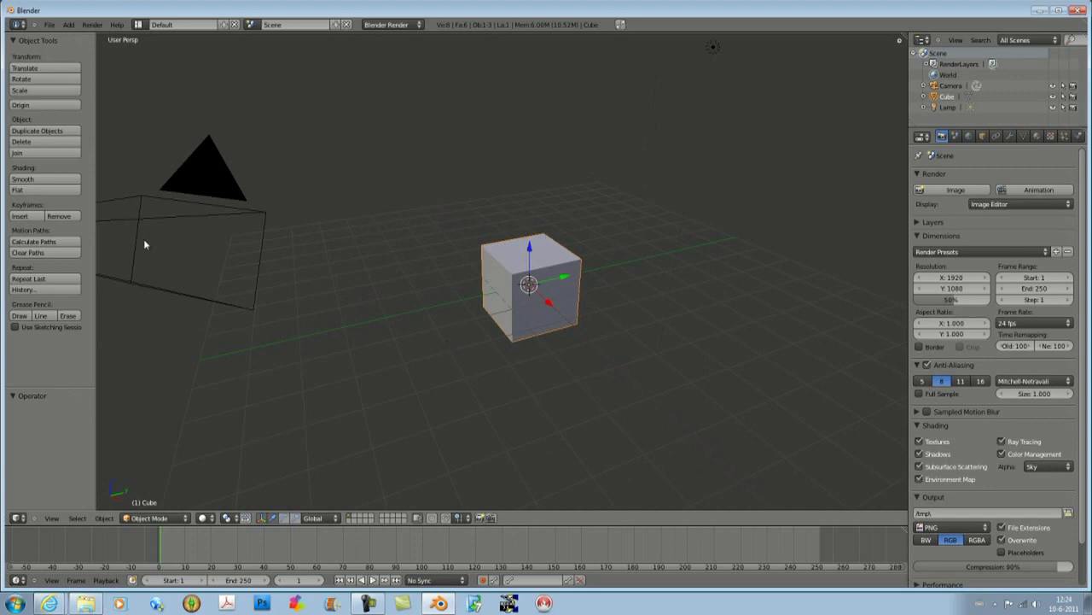
{"action": "scroll", "coordinate": [349, 279], "scroll_direction": "down", "scroll_amount": 2}
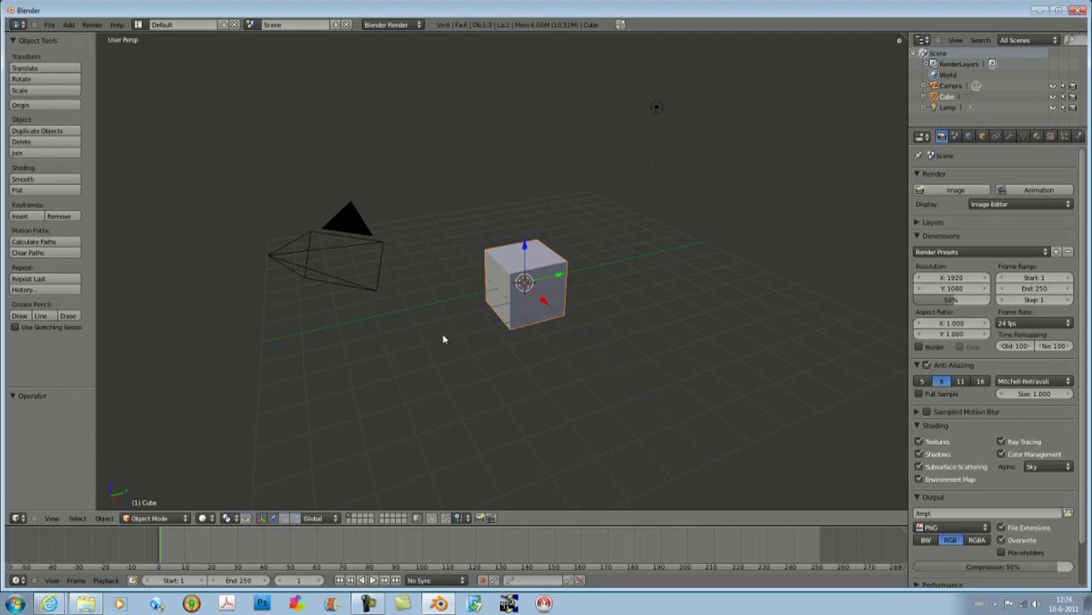
{"action": "scroll", "coordinate": [443, 336], "scroll_direction": "up", "scroll_amount": 3}
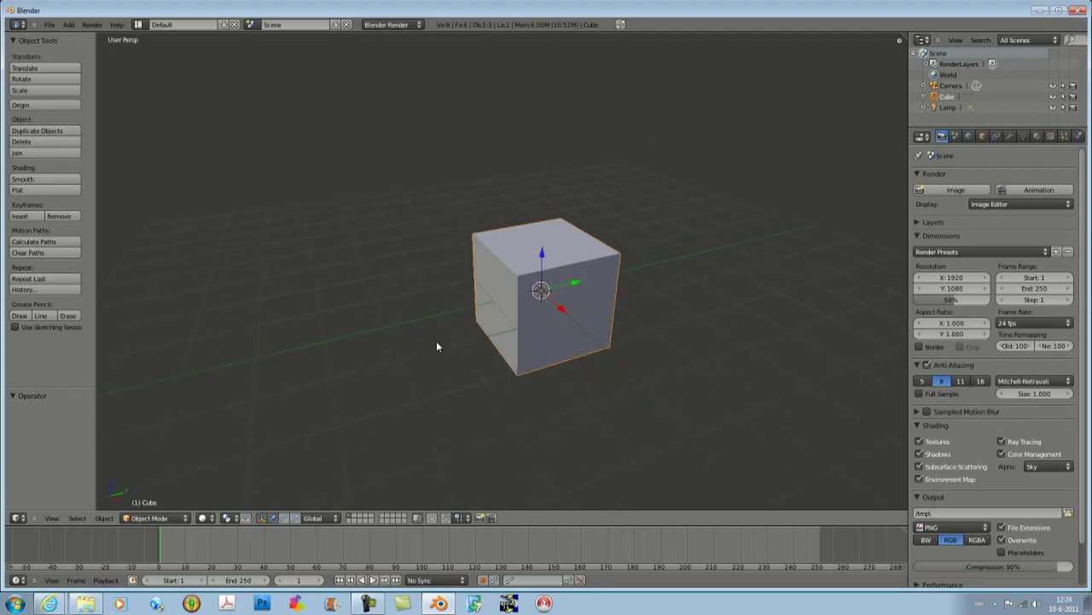
In Edit Mode with face selection, delete every face of the cube except the top one, and return to Object Mode.
{"action": "key", "text": "Tab"}
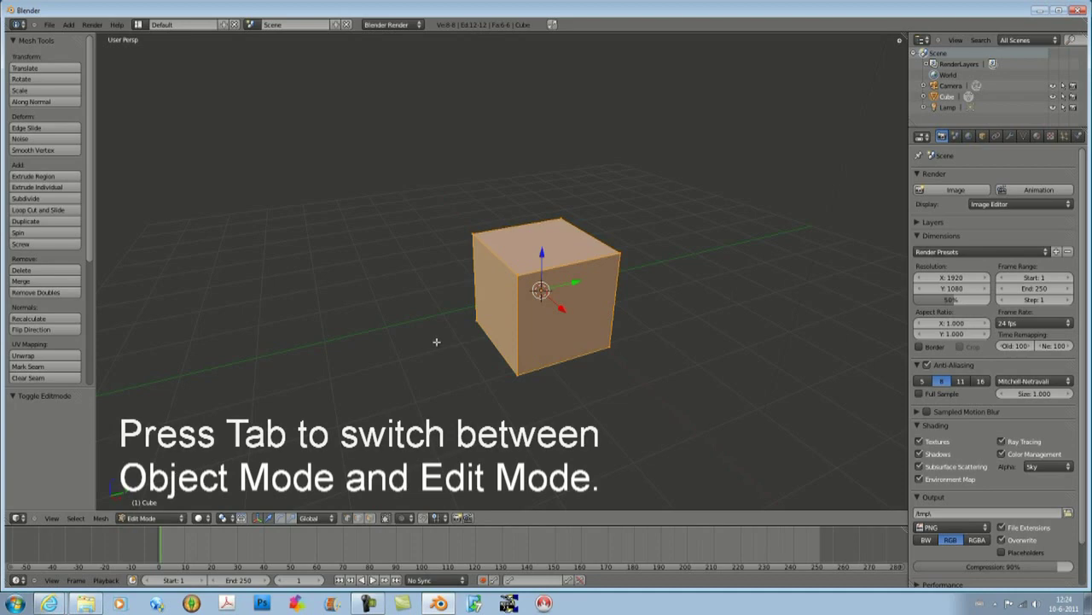
{"action": "key", "text": "ctrl+Tab"}
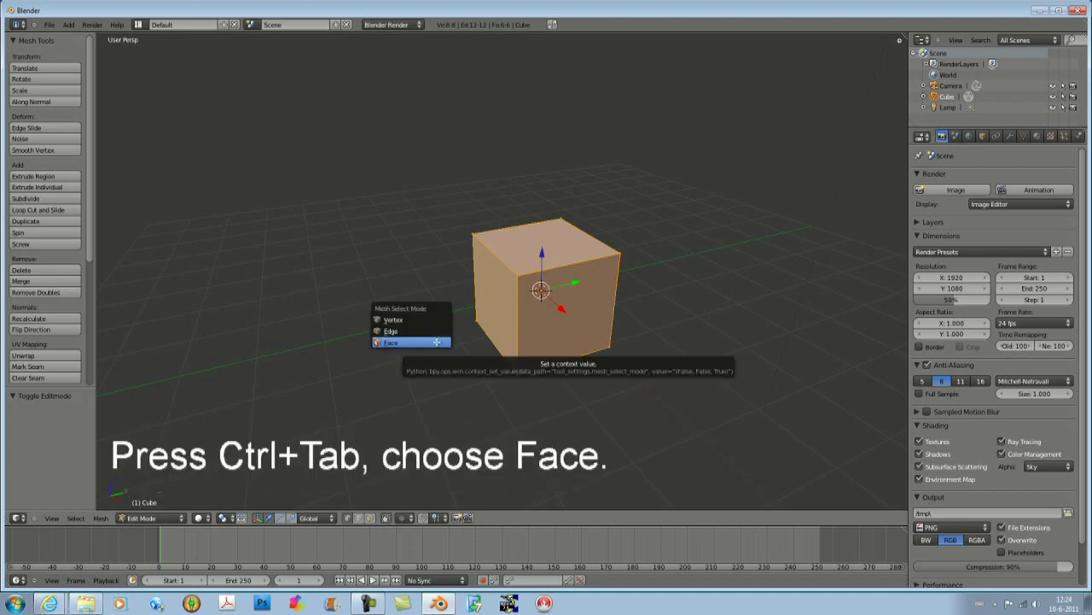
{"action": "left_click", "coordinate": [435, 341]}
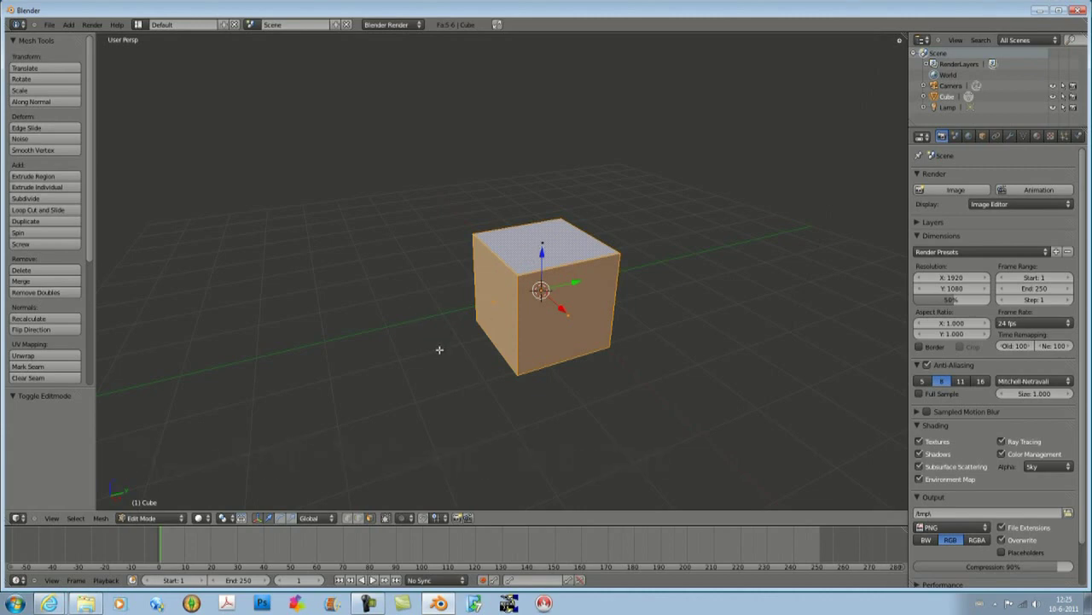
{"action": "key", "text": "Delete"}
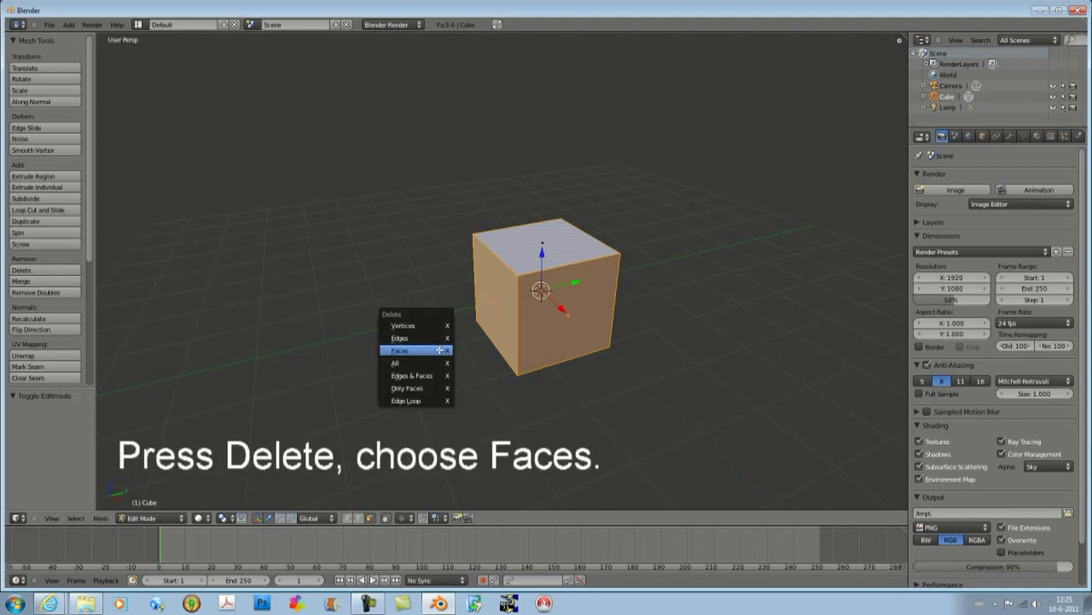
{"action": "left_click", "coordinate": [440, 350]}
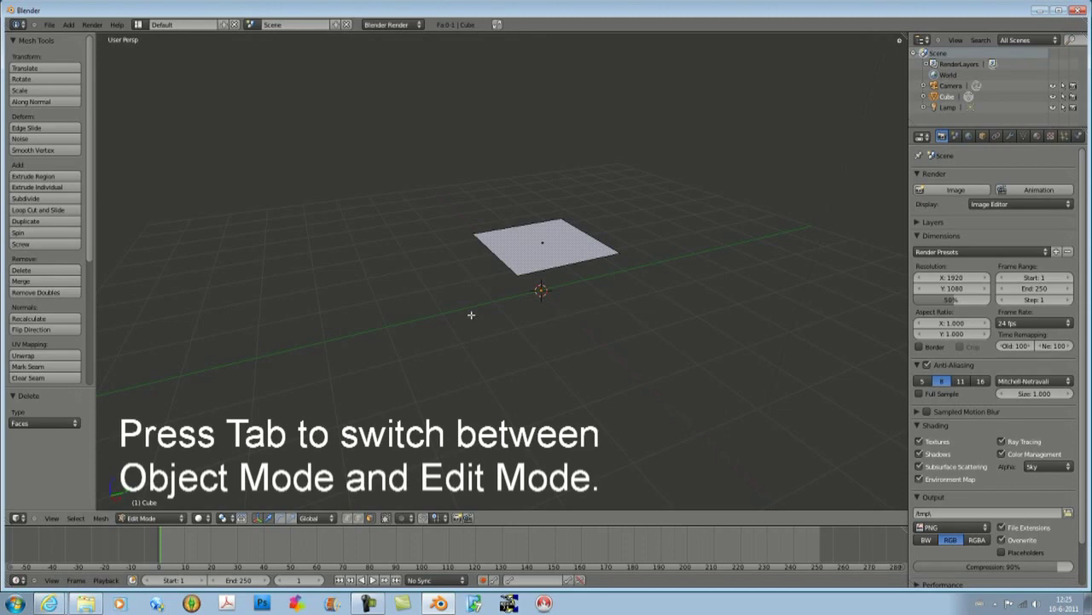
{"action": "key", "text": "Tab"}
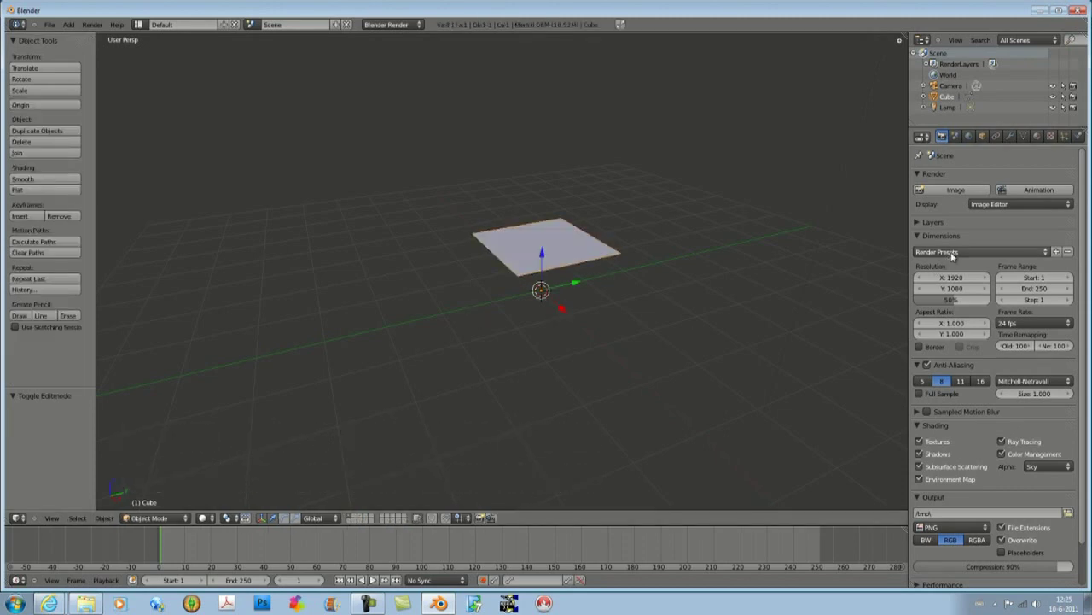
Remove the existing texture from the plane's material and add a new texture in its slot.
{"action": "left_click", "coordinate": [1051, 137]}
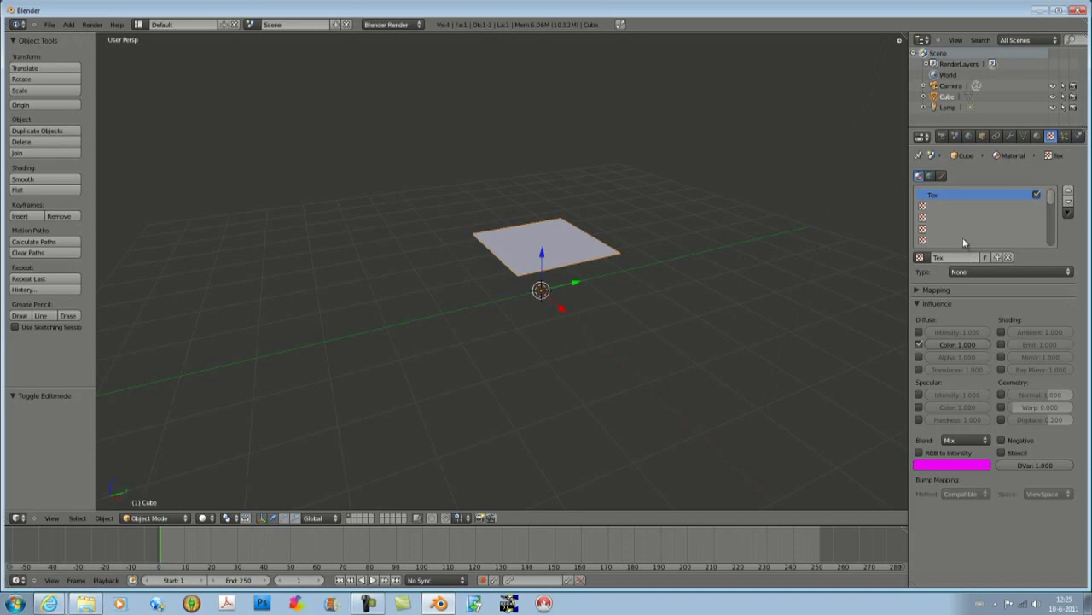
{"action": "left_click", "coordinate": [1008, 258]}
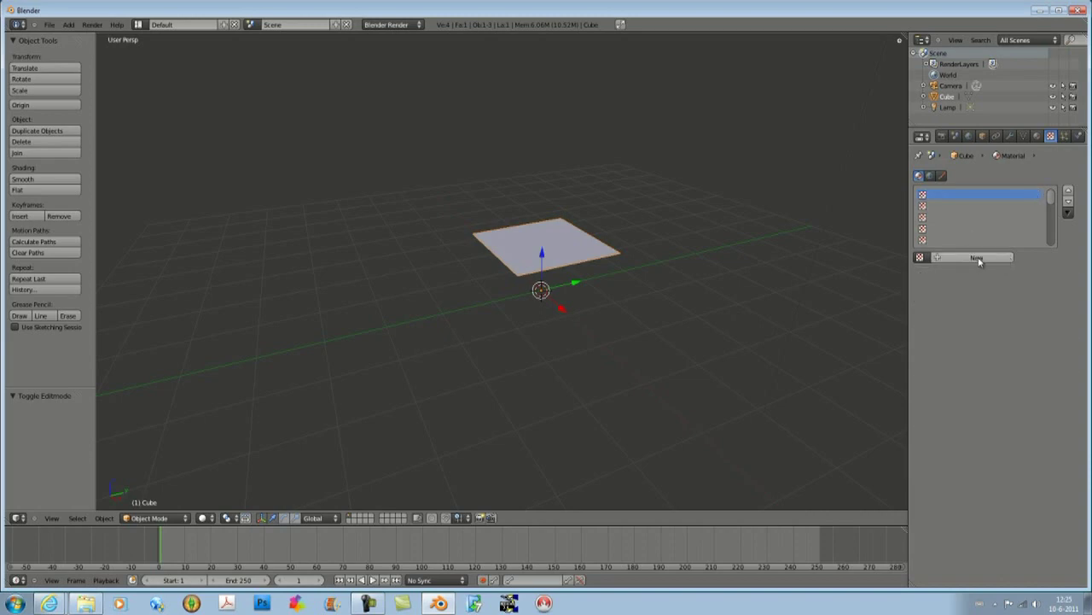
{"action": "left_click", "coordinate": [978, 259]}
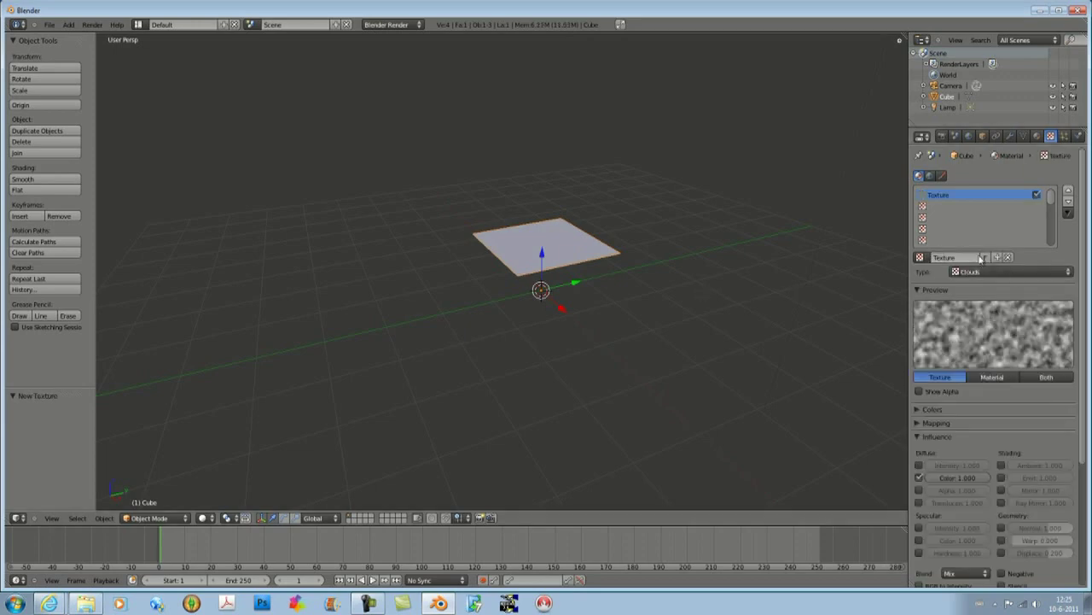
Render the scene, examine how the texture looks on the plane, and close the render.
{"action": "key", "text": "F12"}
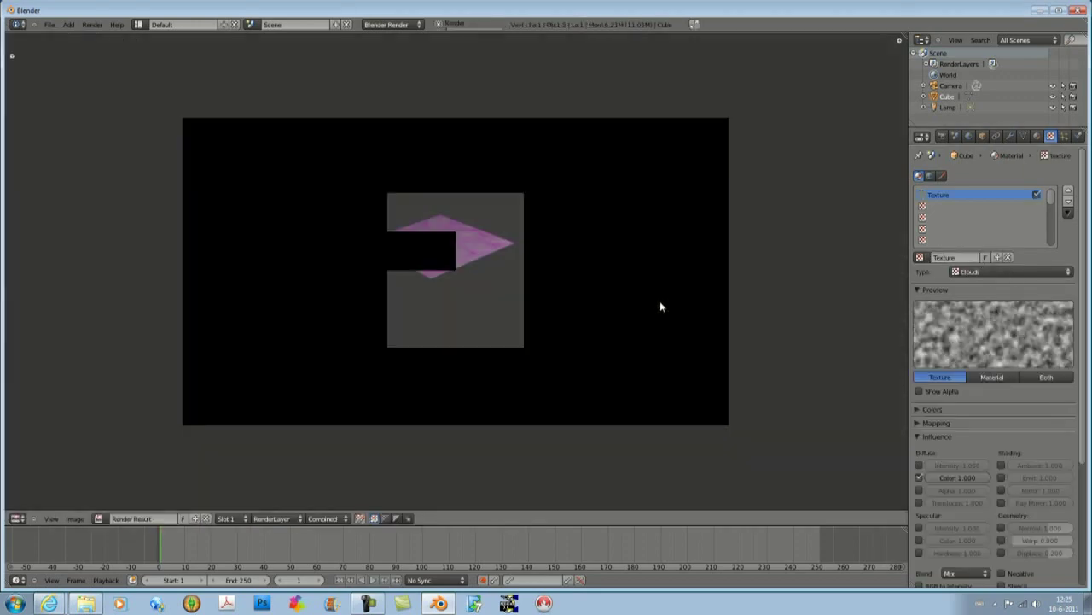
{"action": "scroll", "coordinate": [483, 265], "scroll_direction": "up", "scroll_amount": 4}
{"action": "middle_click_drag", "start_coordinate": [399, 186], "coordinate": [461, 250]}
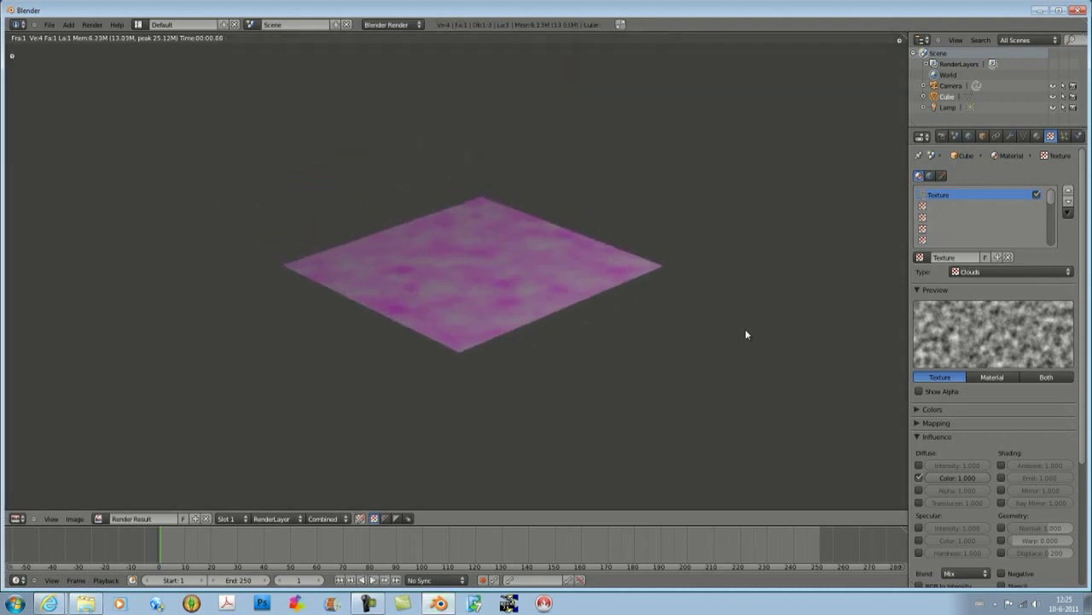
{"action": "key", "text": "Escape"}
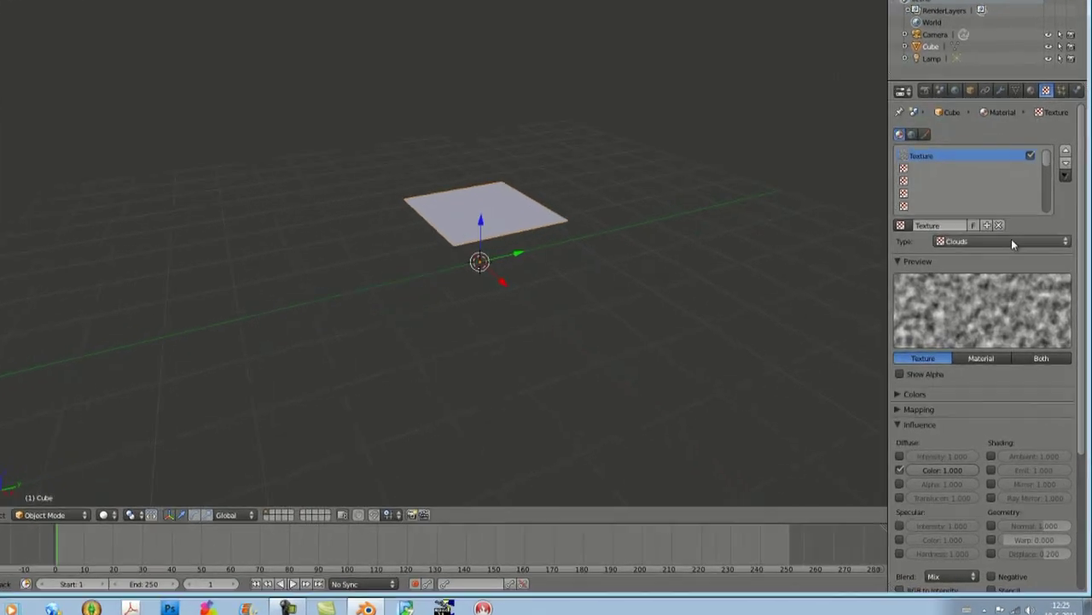
Change the texture type to Image or Movie and start opening a file for it.
{"action": "left_click", "coordinate": [1011, 243]}
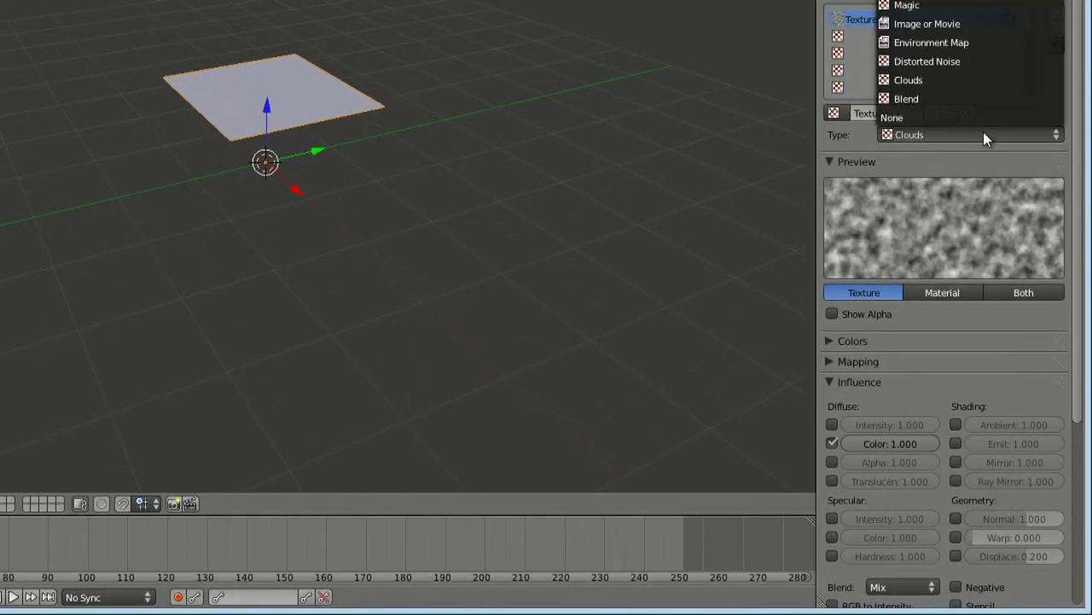
{"action": "left_click", "coordinate": [950, 26]}
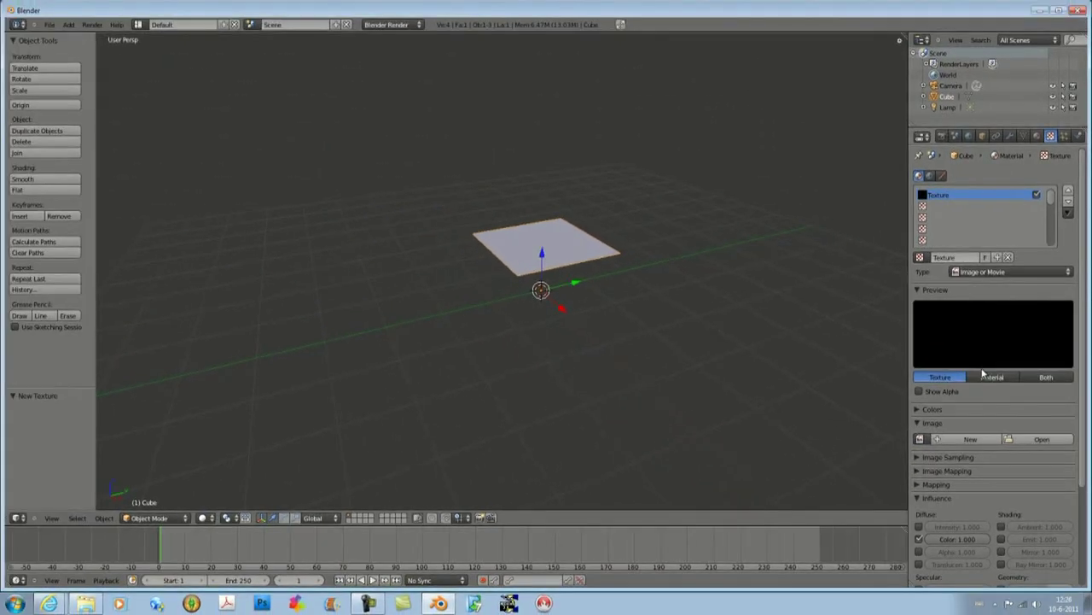
{"action": "scroll", "coordinate": [939, 293], "scroll_direction": "down", "scroll_amount": 3}
{"action": "scroll", "coordinate": [982, 371], "scroll_direction": "down", "scroll_amount": 3}
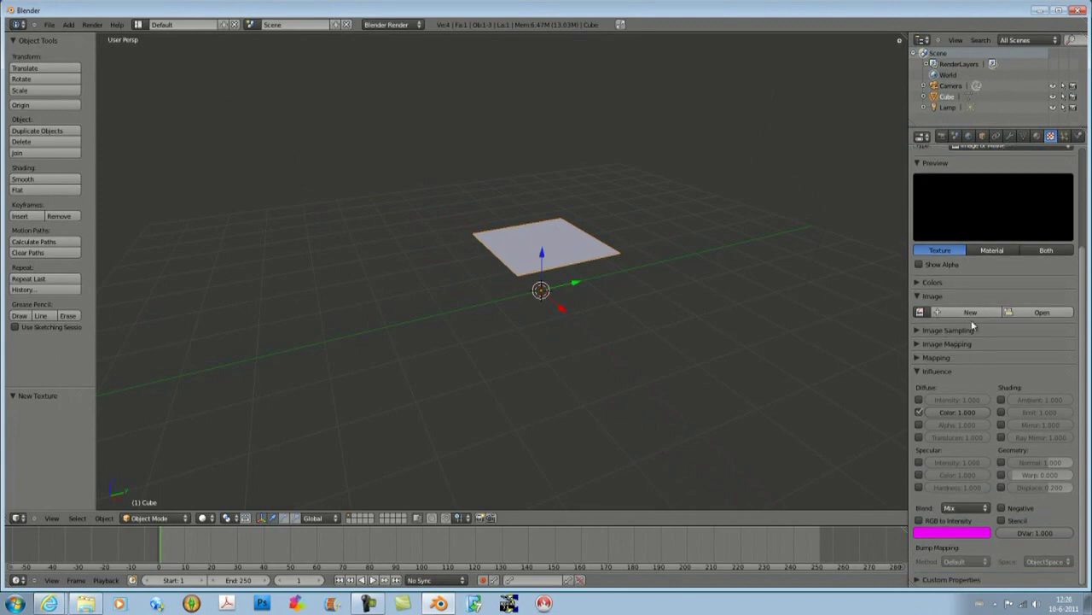
{"action": "left_click", "coordinate": [1042, 313]}
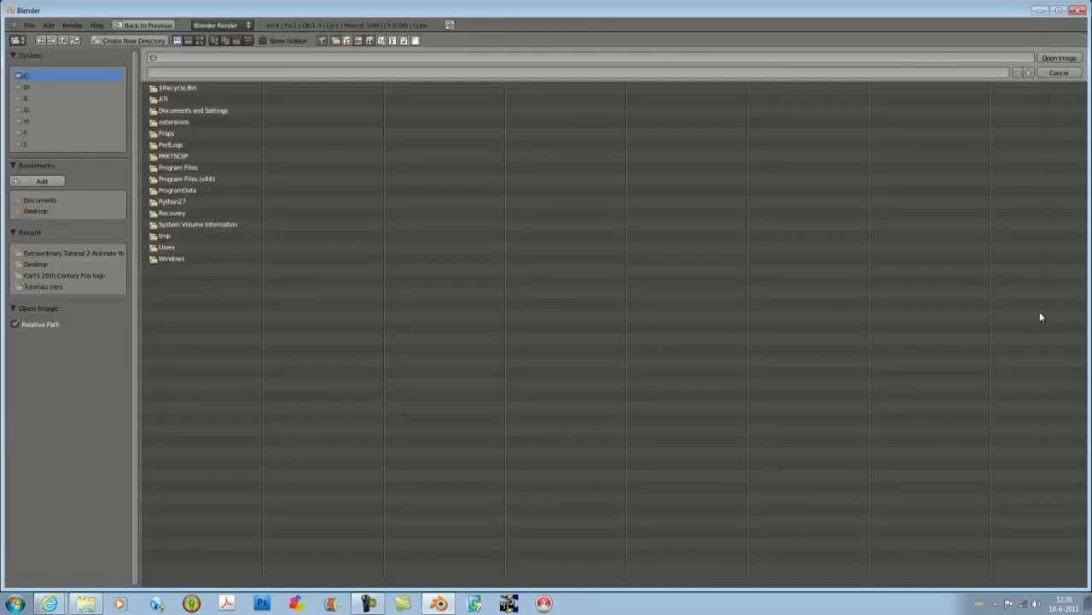
{"action": "left_click", "coordinate": [25, 99]}
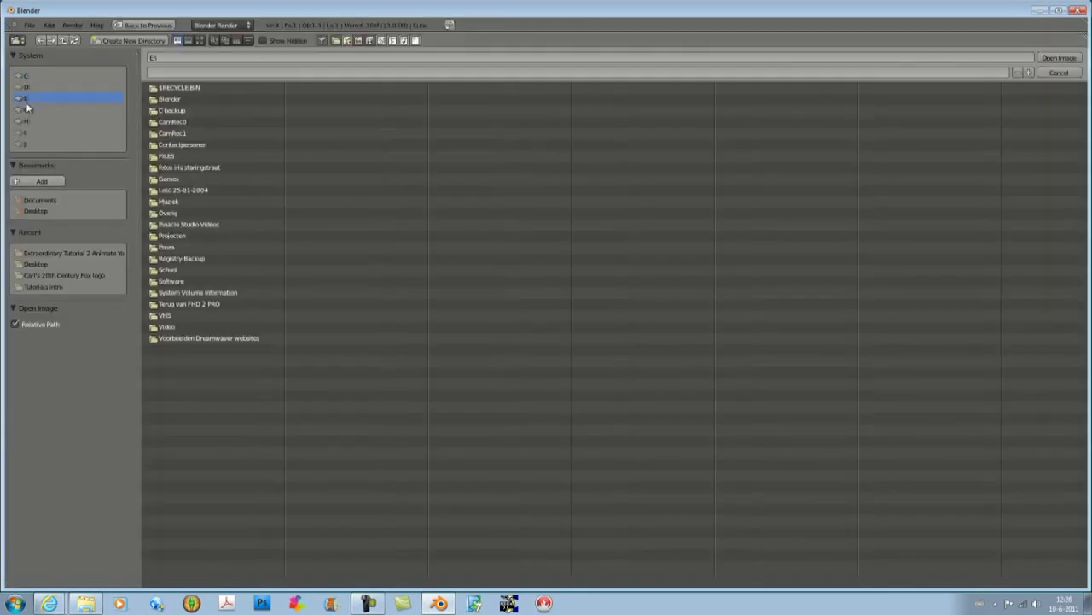
{"action": "left_click", "coordinate": [191, 224]}
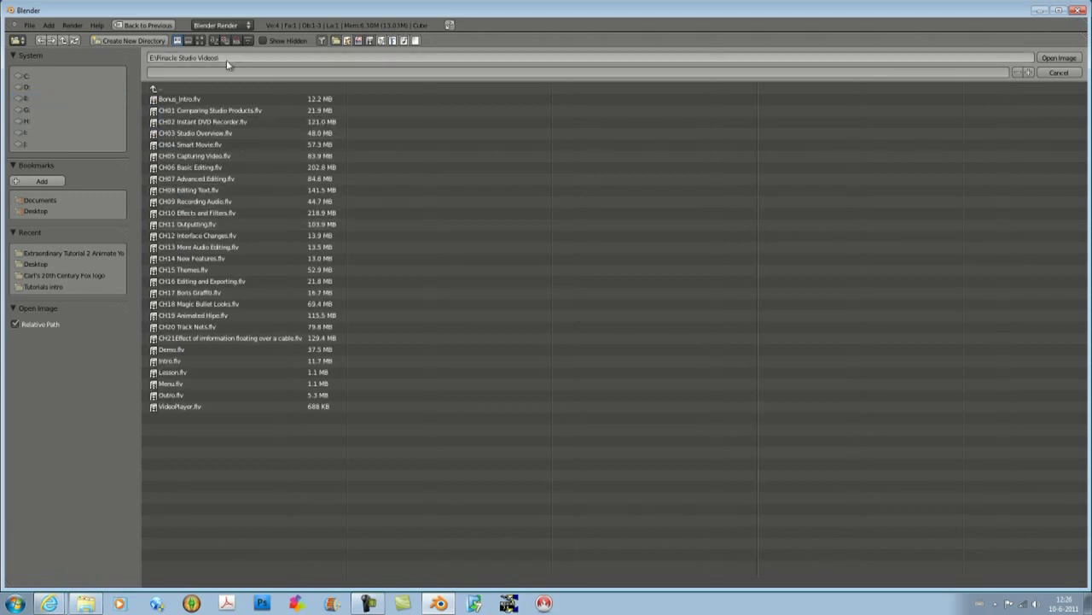
{"action": "left_click", "coordinate": [162, 61]}
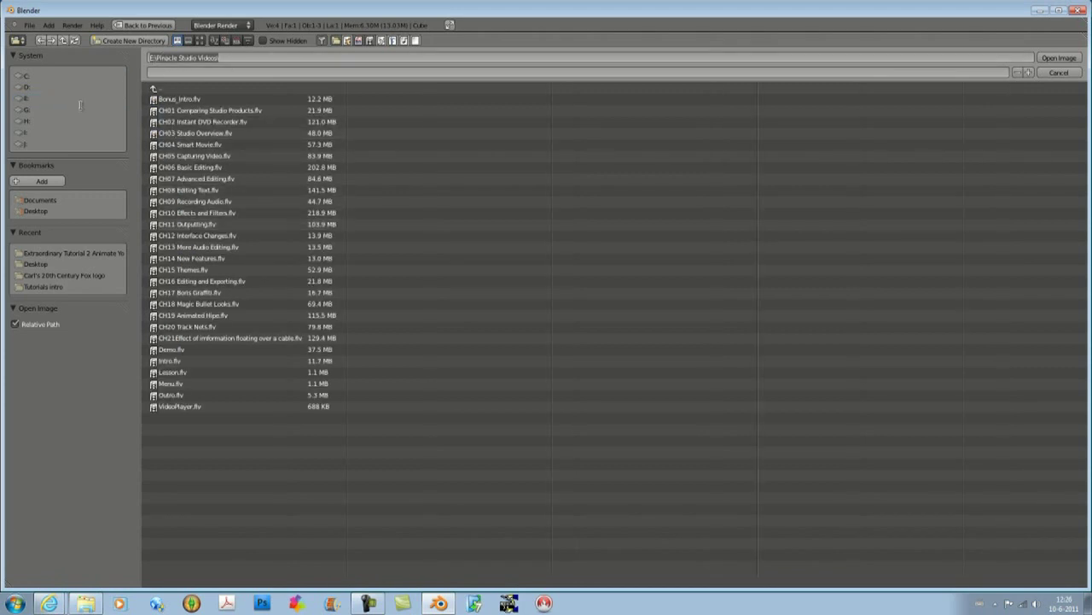
Load "EA intro (315 frames Pinnacle).mp4" as the texture from E:\Projecten\The Sims\Extraordinary Tutorial 2 Animate Your 3D Plumbob.
{"action": "left_click", "coordinate": [34, 99]}
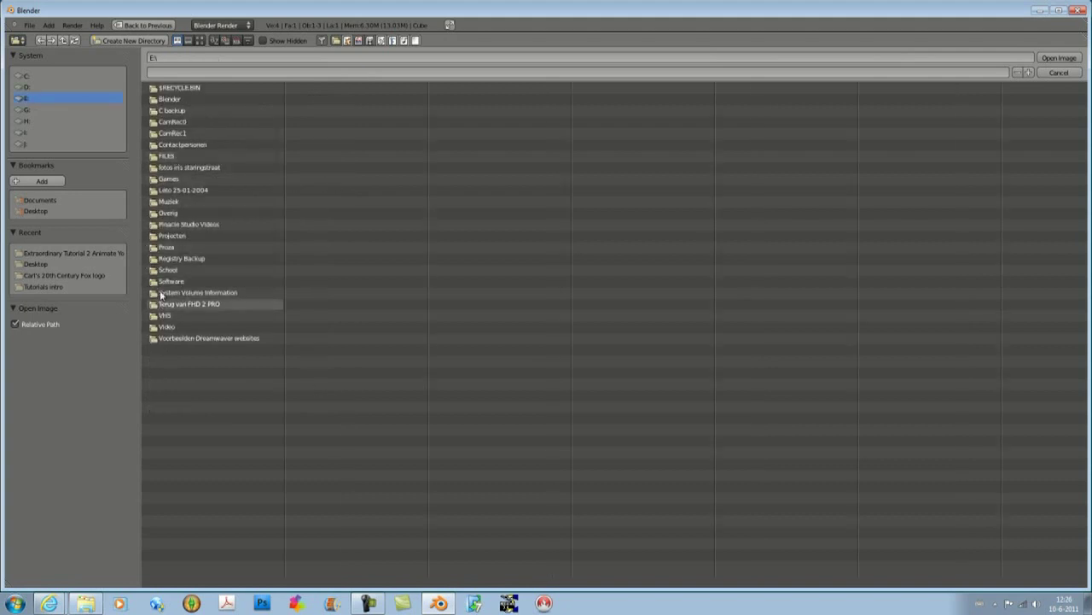
{"action": "left_click", "coordinate": [175, 236]}
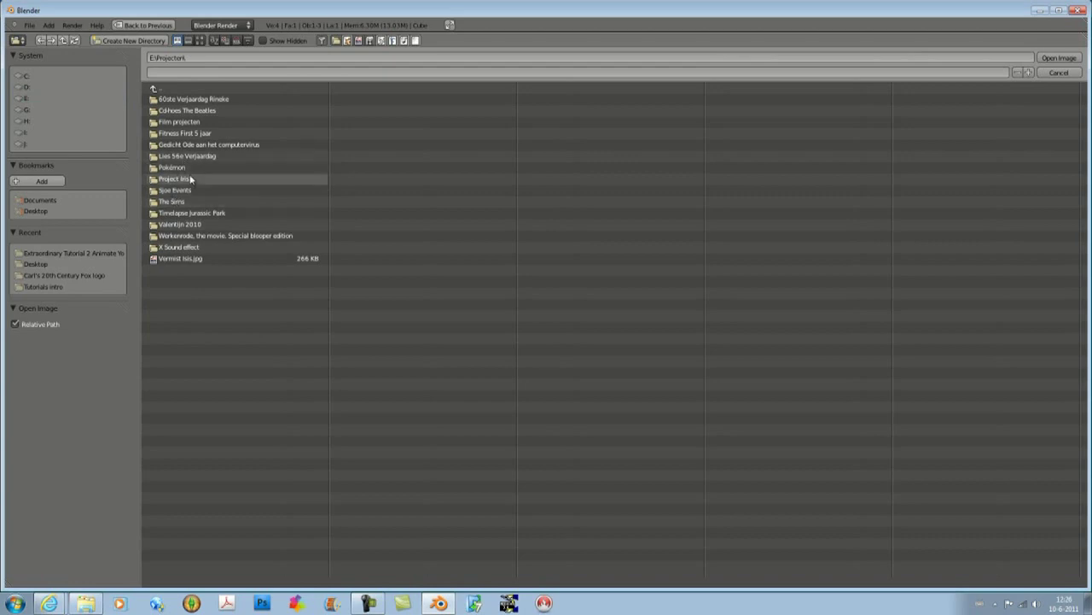
{"action": "left_click", "coordinate": [171, 202]}
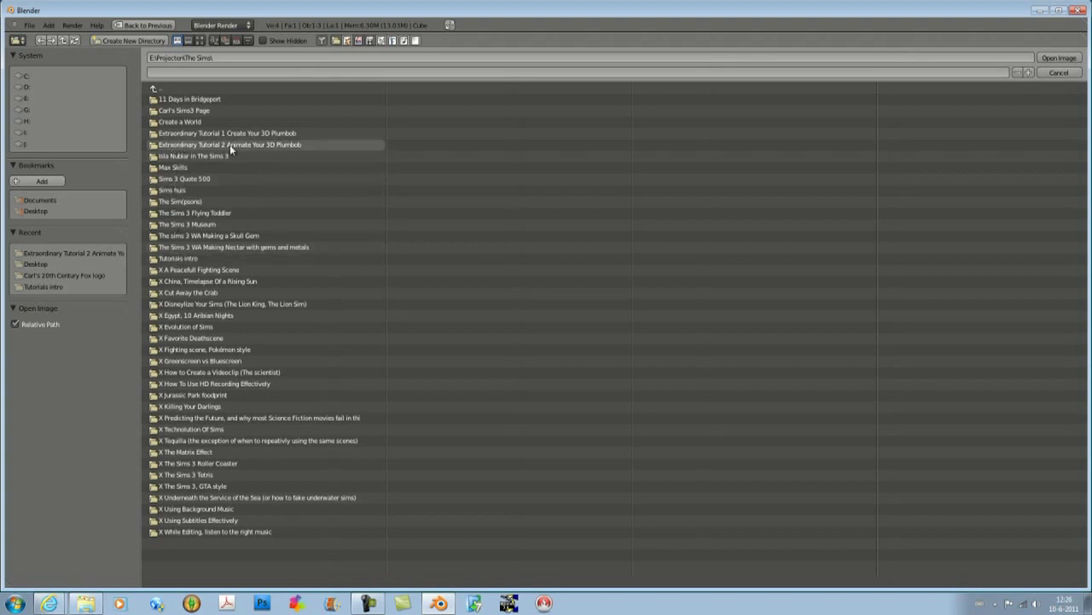
{"action": "left_click", "coordinate": [275, 147]}
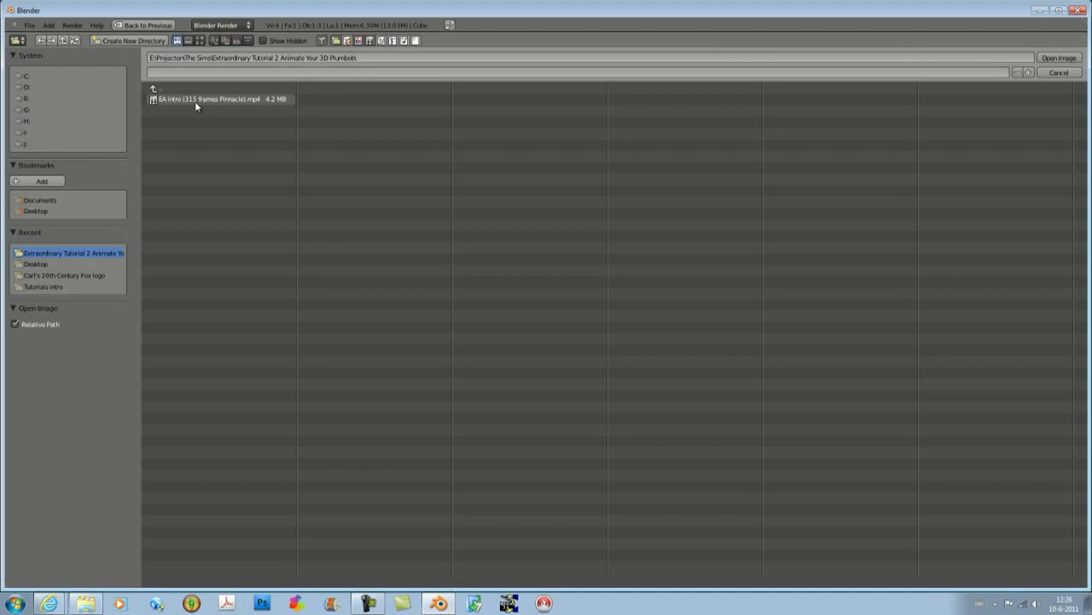
{"action": "left_click", "coordinate": [242, 100]}
{"action": "double_click", "coordinate": [242, 99]}
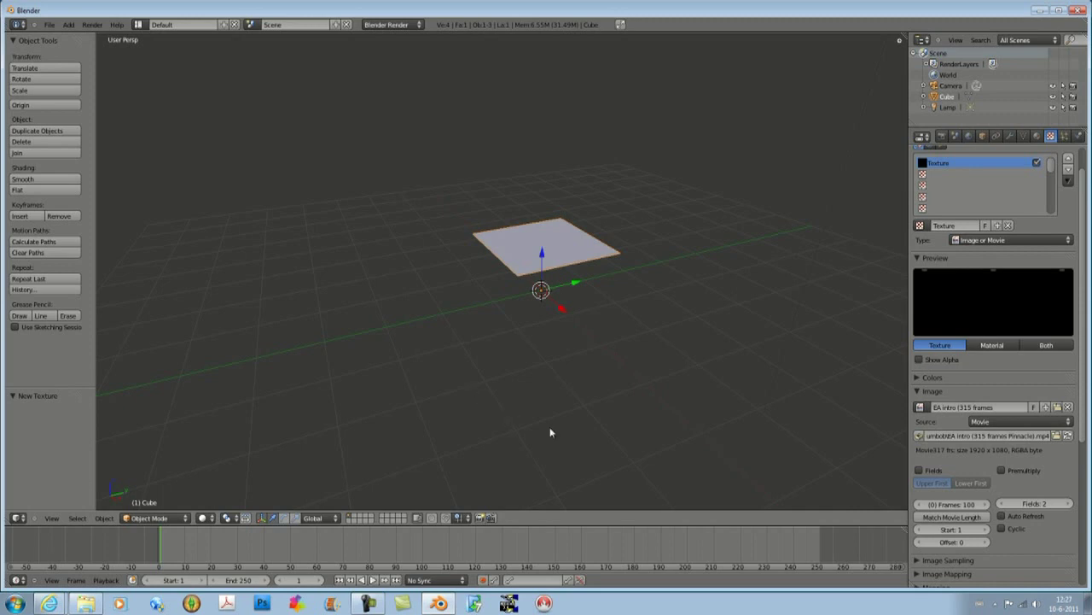
Match the texture's frame count to the movie length and set the animation's end frame to 315.
{"action": "scroll", "coordinate": [977, 478], "scroll_direction": "down", "scroll_amount": 2}
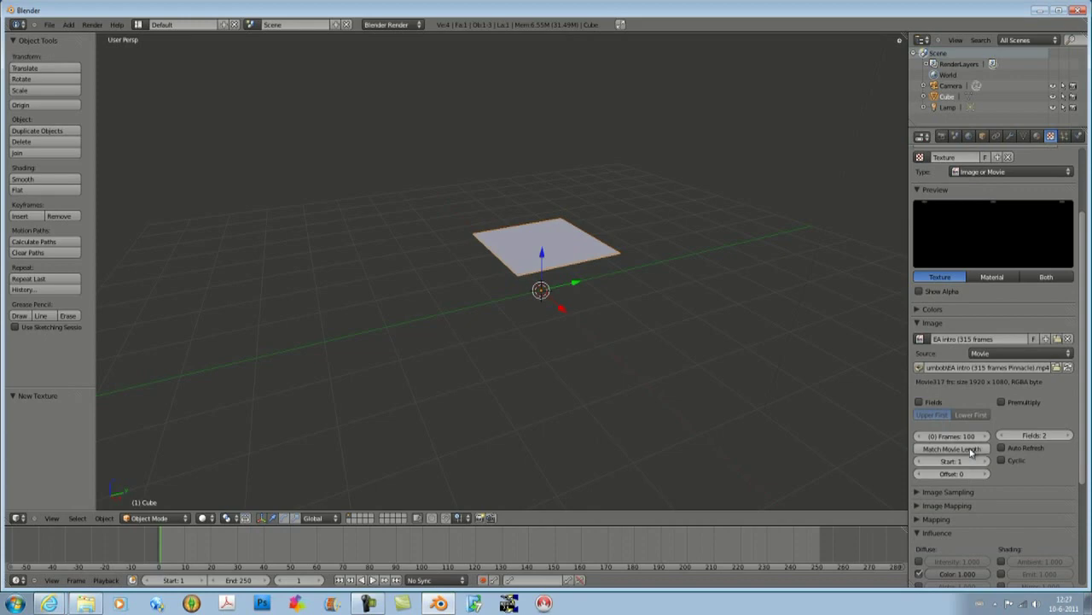
{"action": "left_click", "coordinate": [970, 450]}
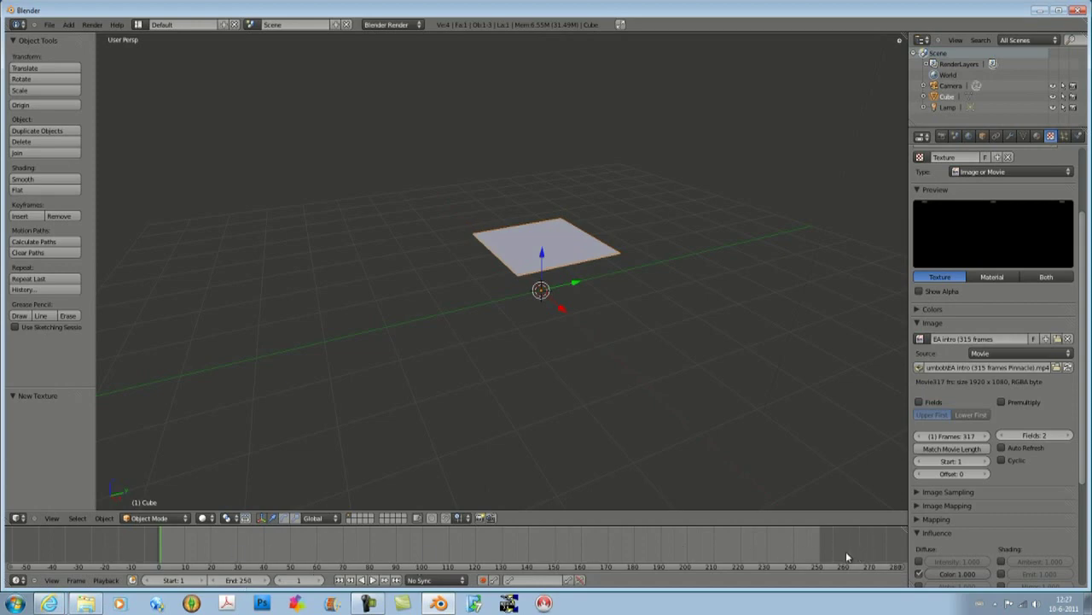
{"action": "left_click", "coordinate": [232, 583]}
{"action": "type", "text": "315"}
{"action": "key", "text": "Return"}
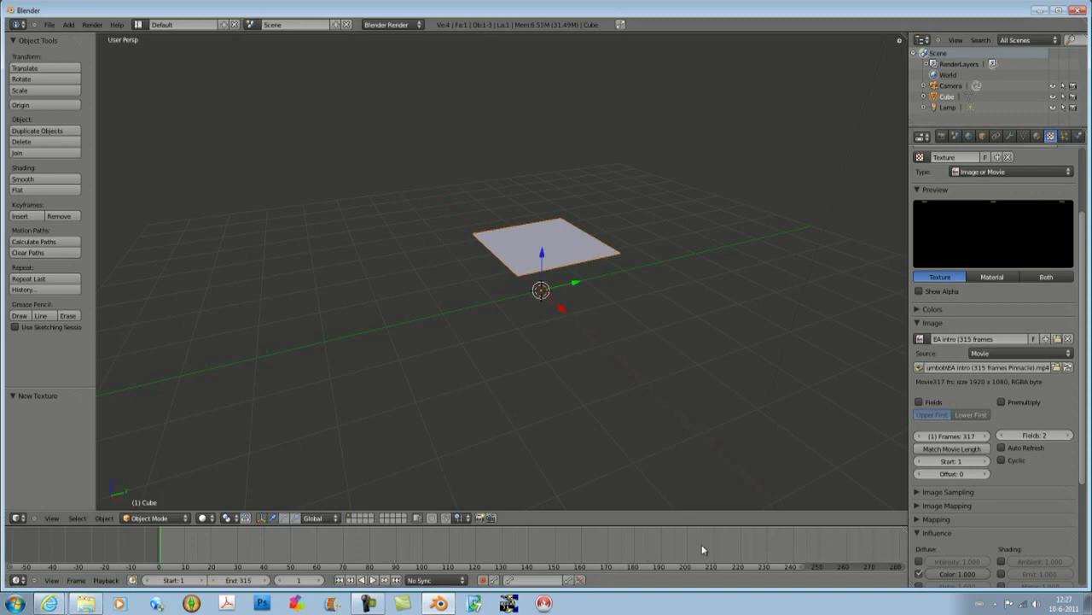
{"action": "scroll", "coordinate": [704, 544], "scroll_direction": "down", "scroll_amount": 3}
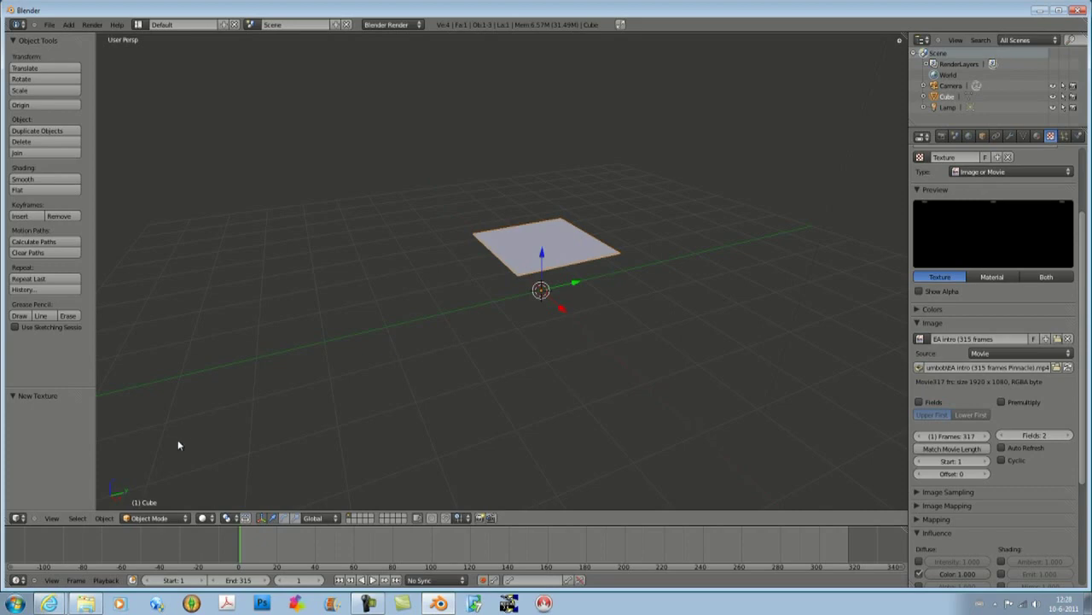
Switch the viewport to the top view and select the camera.
{"action": "left_click", "coordinate": [52, 518]}
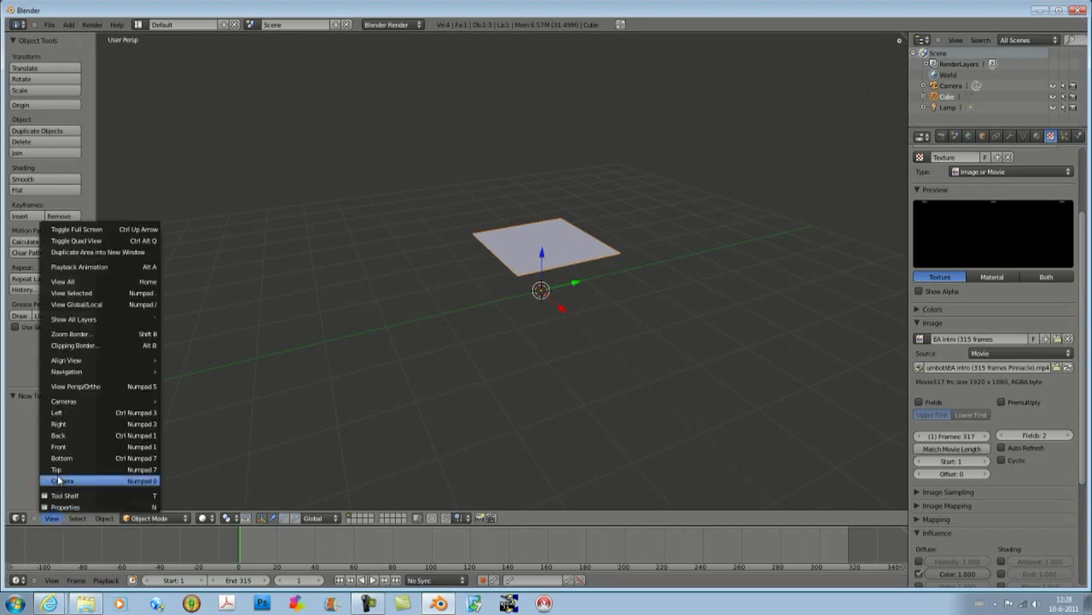
{"action": "left_click", "coordinate": [58, 470]}
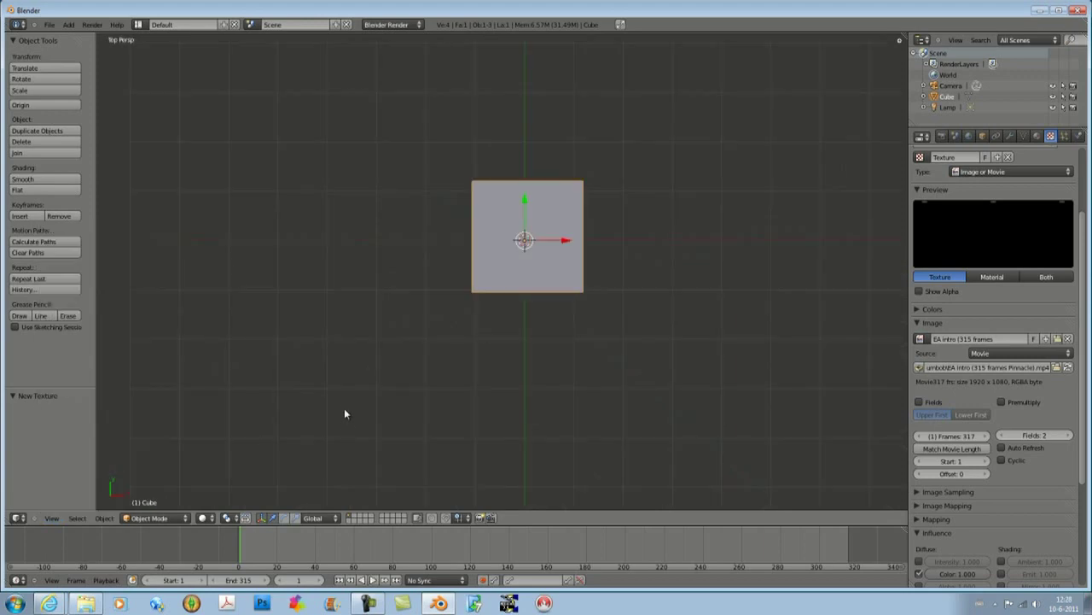
{"action": "scroll", "coordinate": [437, 382], "scroll_direction": "down", "scroll_amount": 5}
{"action": "mouse_move", "coordinate": [440, 381]}
{"action": "middle_mouse_down", "text": "shift"}
{"action": "mouse_move", "coordinate": [443, 369]}
{"action": "mouse_move", "coordinate": [441, 381]}
{"action": "middle_mouse_up", "text": "shift"}
{"action": "scroll", "coordinate": [441, 380], "scroll_direction": "up", "scroll_amount": 1}
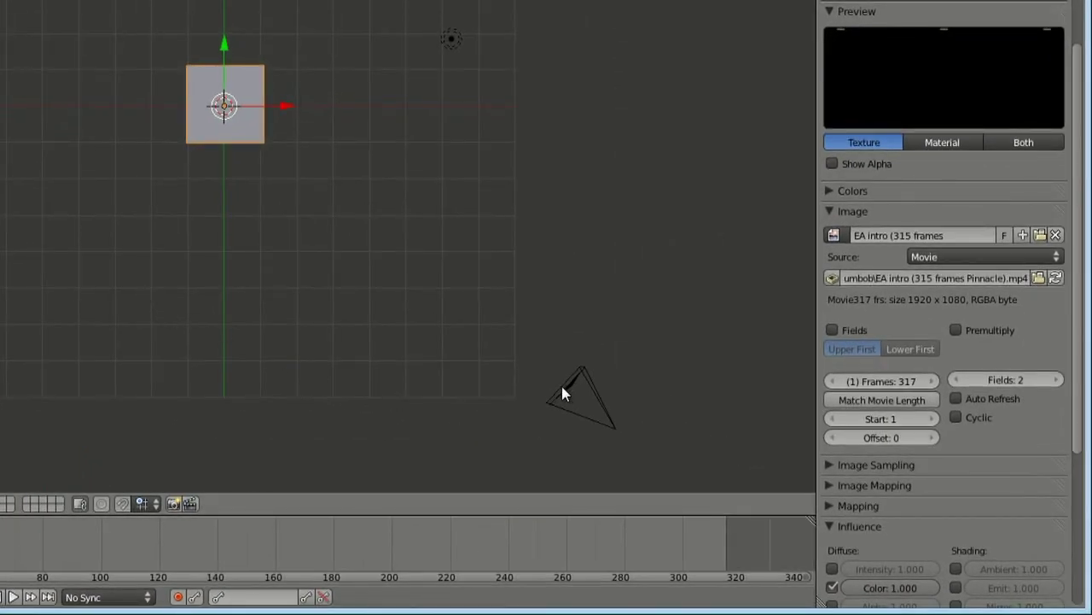
{"action": "right_click", "coordinate": [568, 388]}
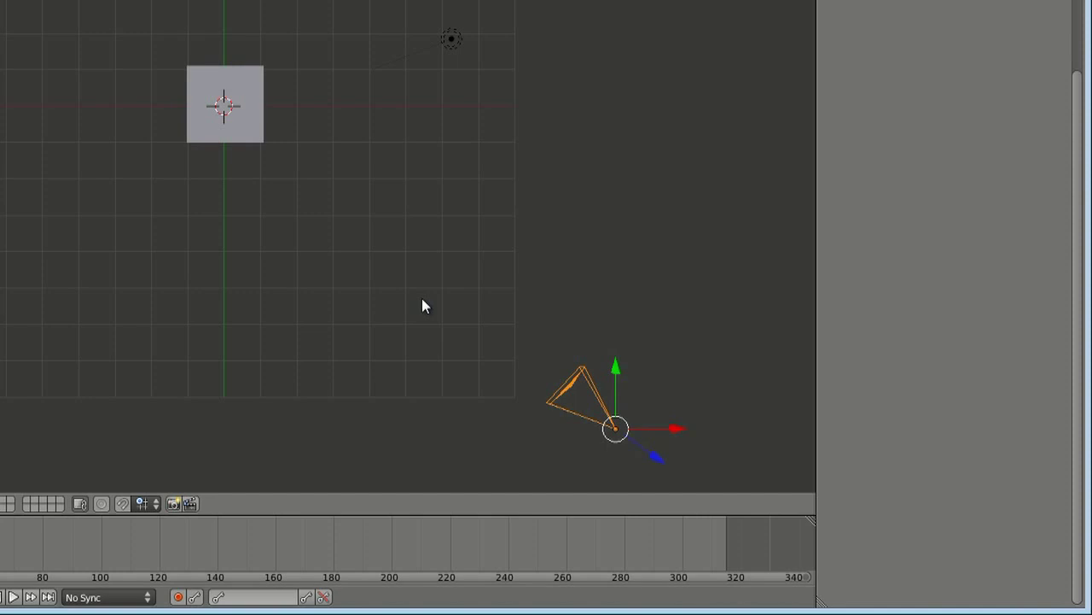
{"action": "key", "text": "g"}
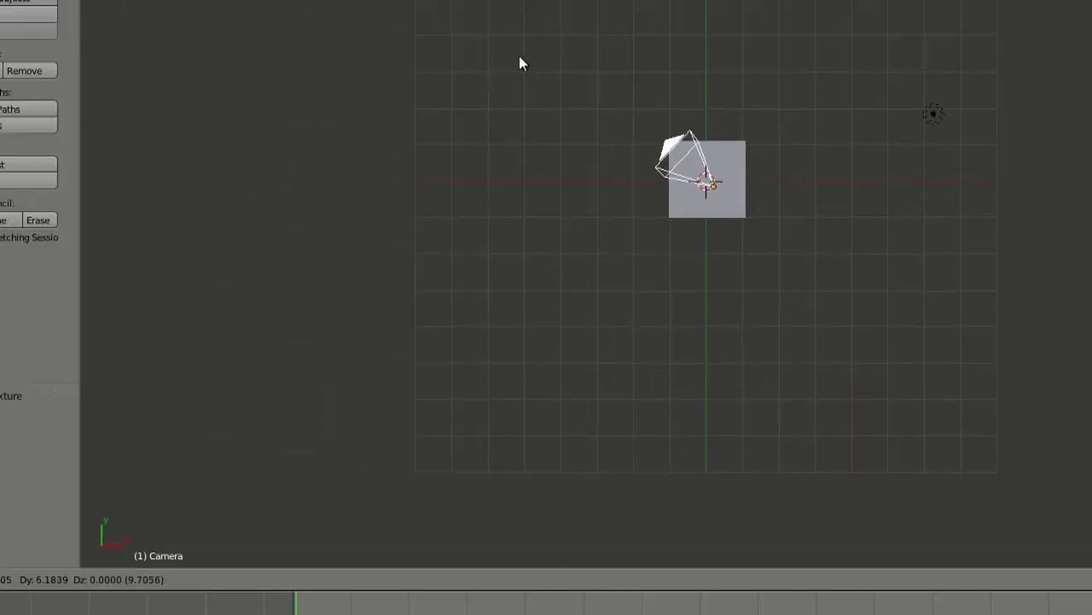
{"action": "left_click", "coordinate": [520, 58]}
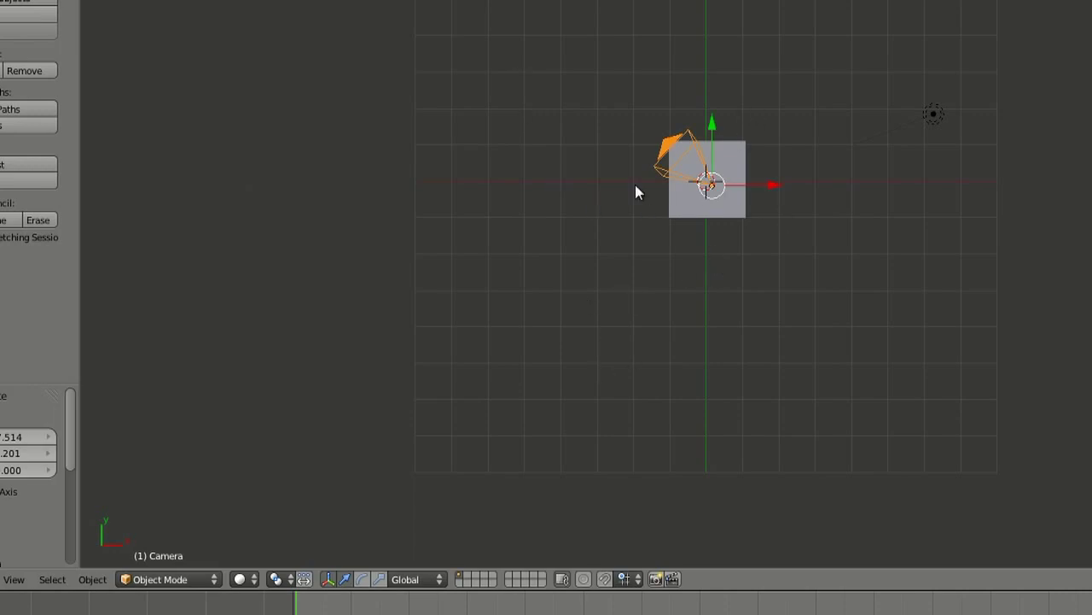
{"action": "key", "text": "ctrl+z"}
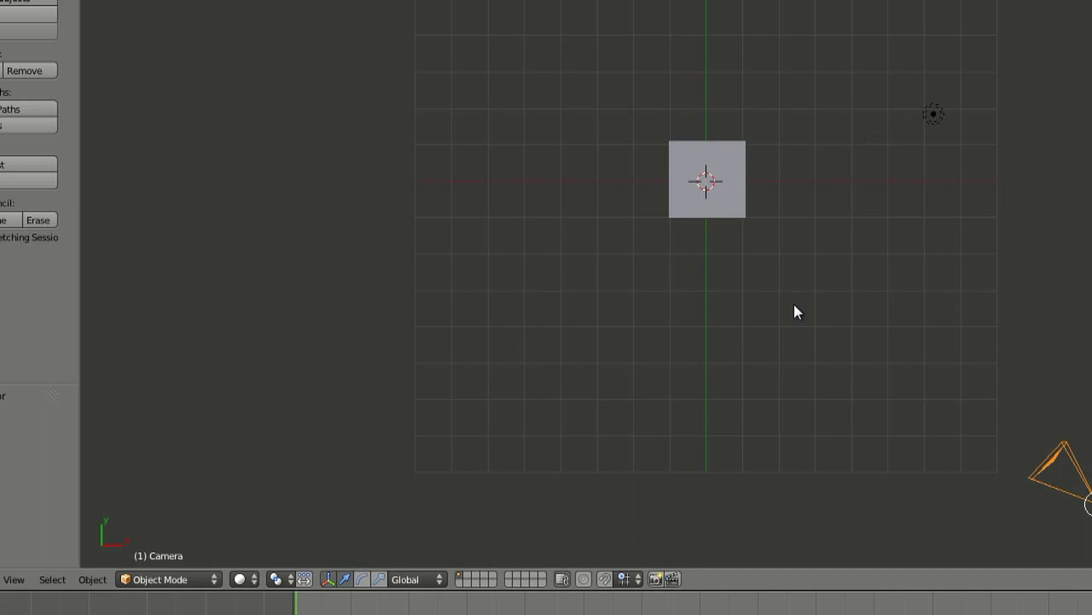
Move the selected camera by -7.5 along the global X axis.
{"action": "key", "text": "g"}
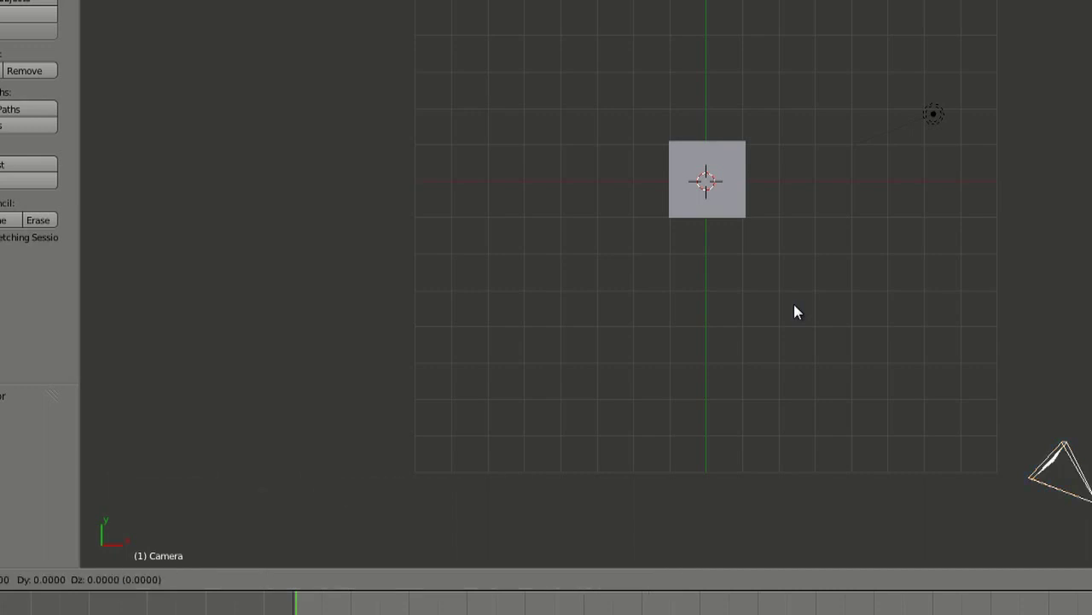
{"action": "key", "text": "x"}
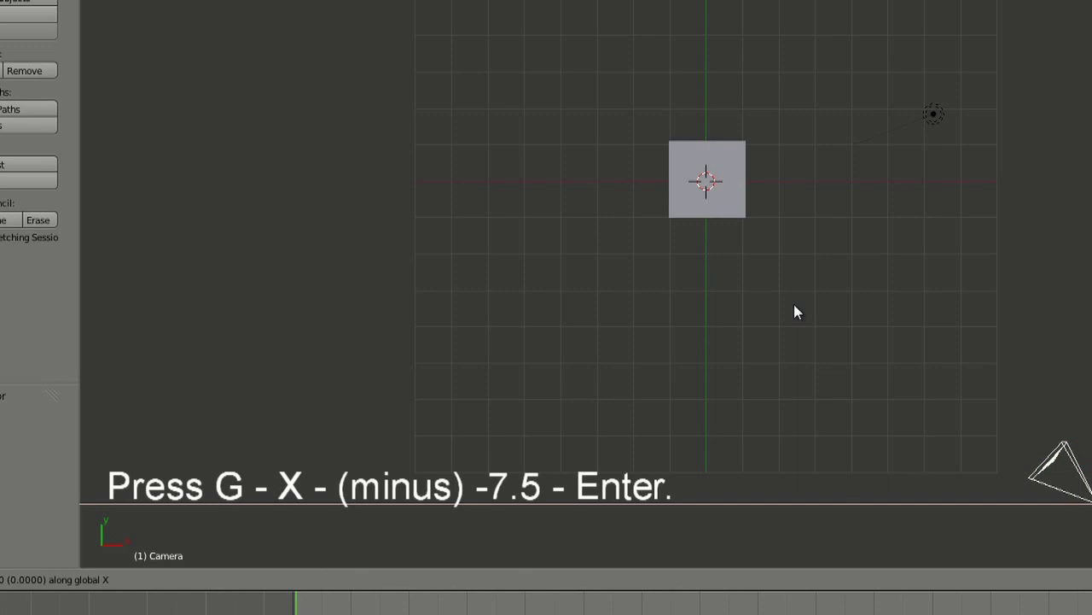
{"action": "key", "text": "minus"}
{"action": "type", "text": "7."}
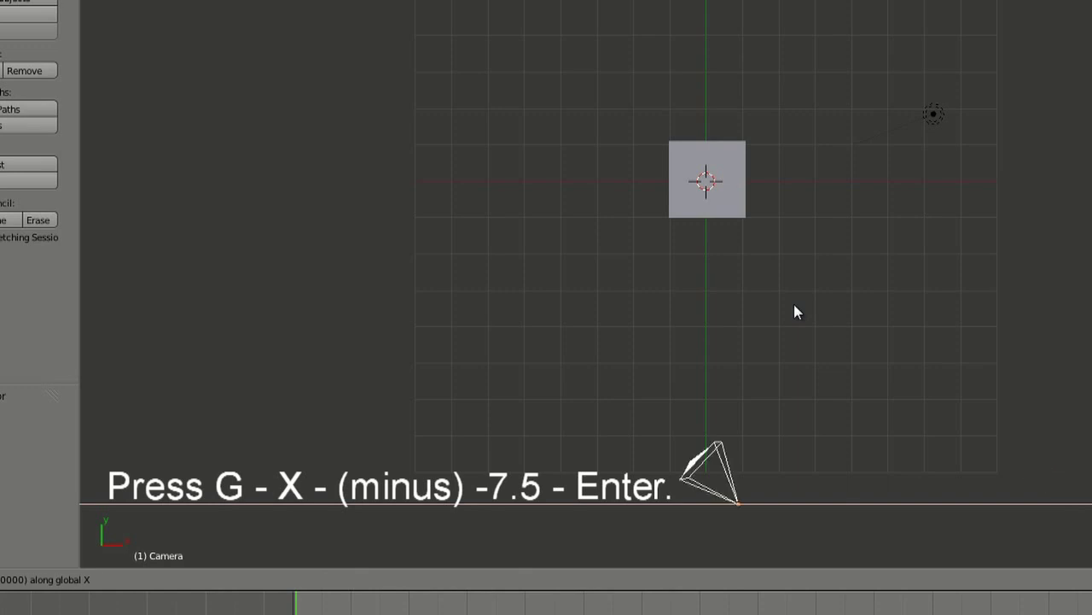
{"action": "type", "text": "5"}
{"action": "key", "text": "Return"}
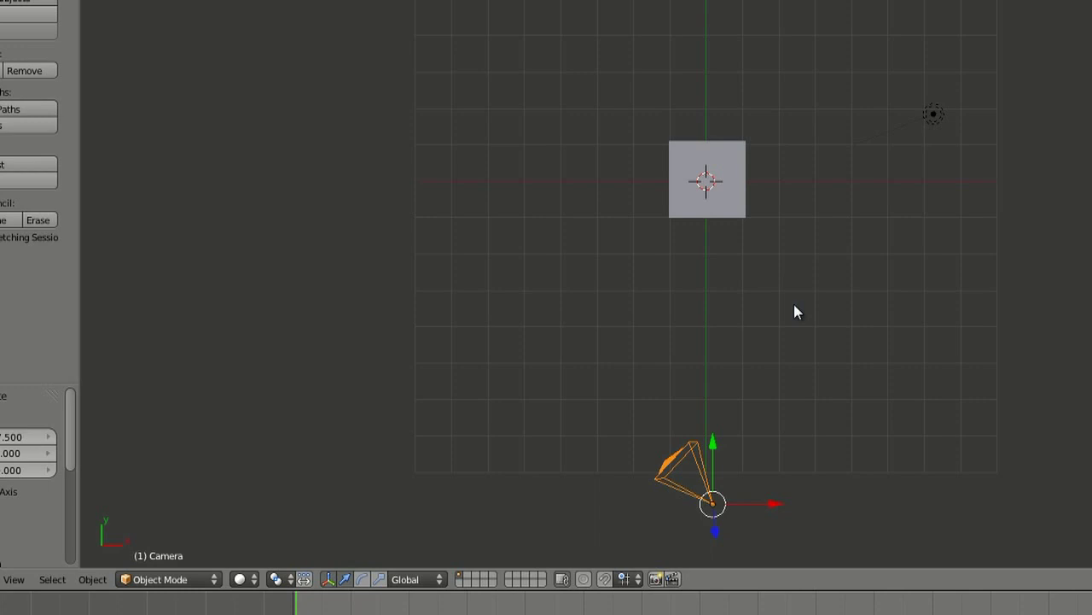
Move the camera by 6.5 along the global Y axis.
{"action": "key", "text": "g"}
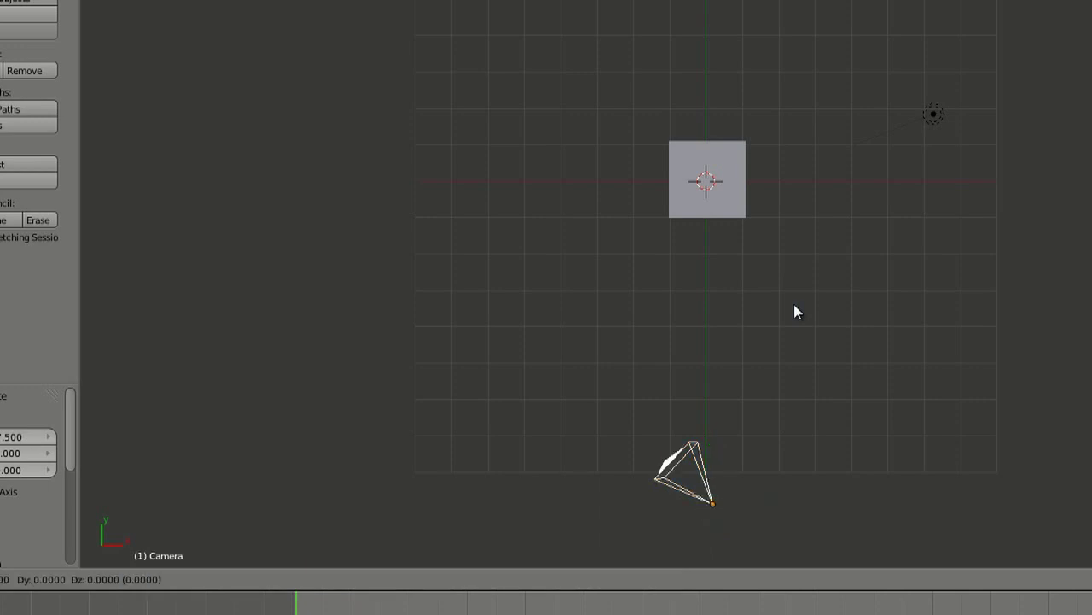
{"action": "key", "text": "Escape"}
{"action": "key", "text": "g"}
{"action": "key", "text": "y"}
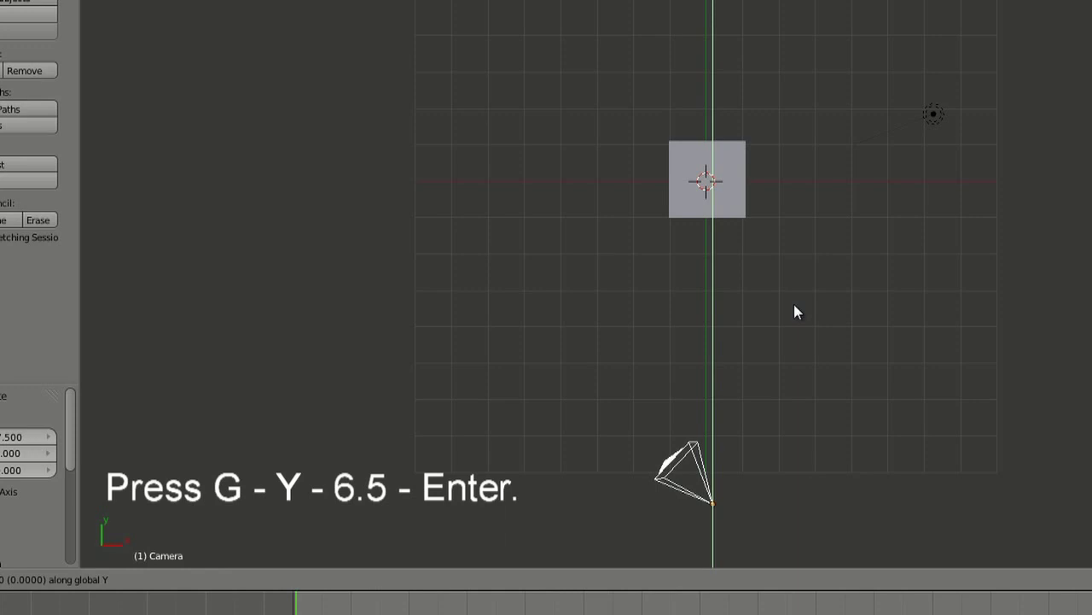
{"action": "type", "text": "6.5"}
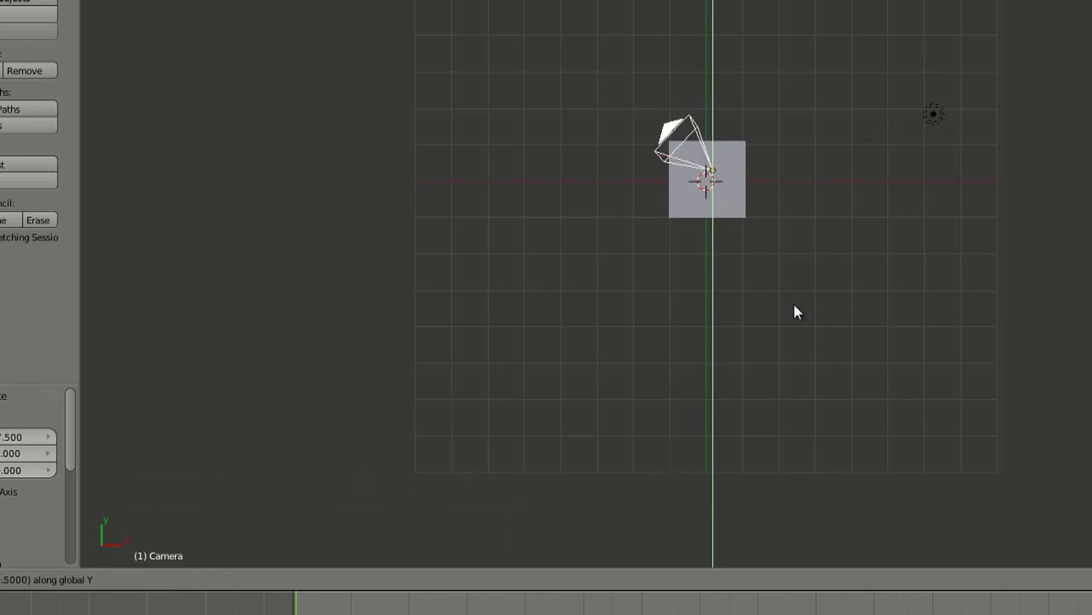
{"action": "key", "text": "Return"}
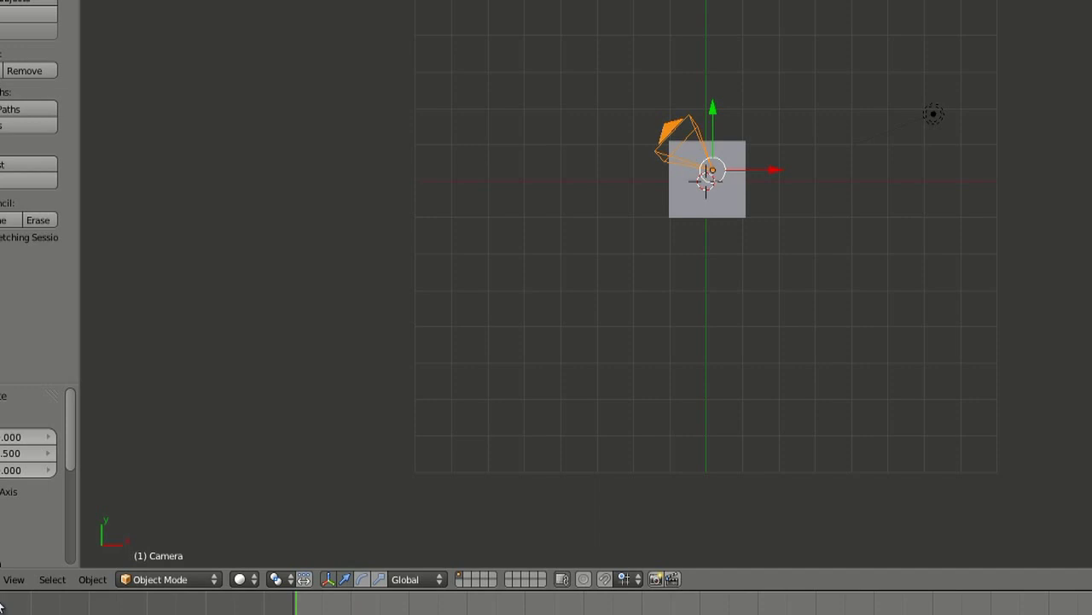
Look through the camera, render the current frame to check the framing, and close the render.
{"action": "left_click", "coordinate": [13, 579]}
{"action": "left_click", "coordinate": [41, 522]}
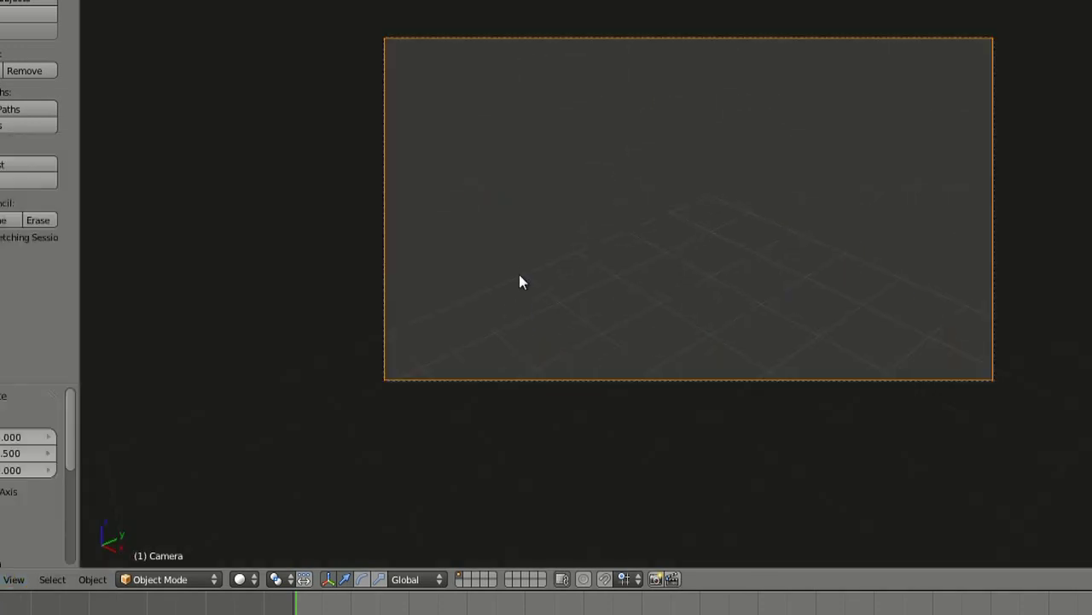
{"action": "key", "text": "F12"}
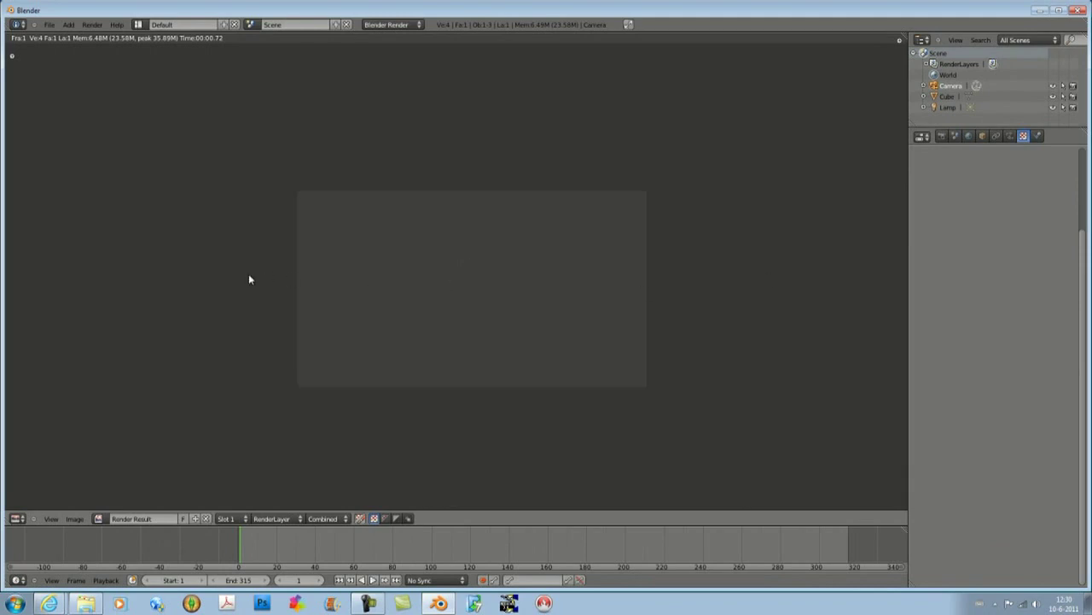
{"action": "key", "text": "Escape"}
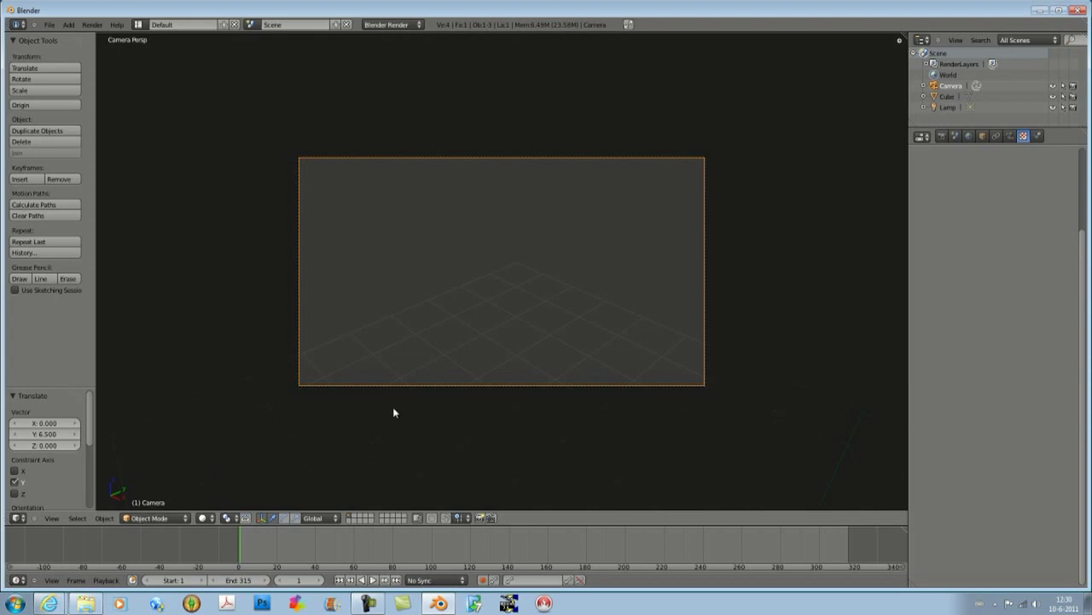
Return to the top view and rotate the camera by -45 degrees about the global Z axis.
{"action": "key", "text": "KP_0"}
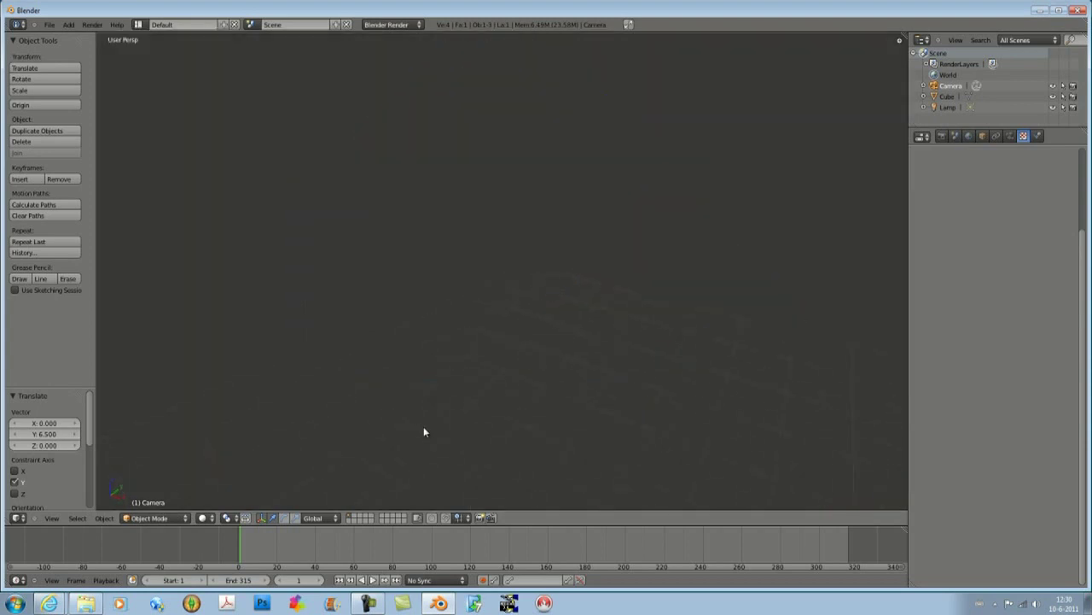
{"action": "middle_click_drag", "start_coordinate": [605, 395], "coordinate": [534, 388]}
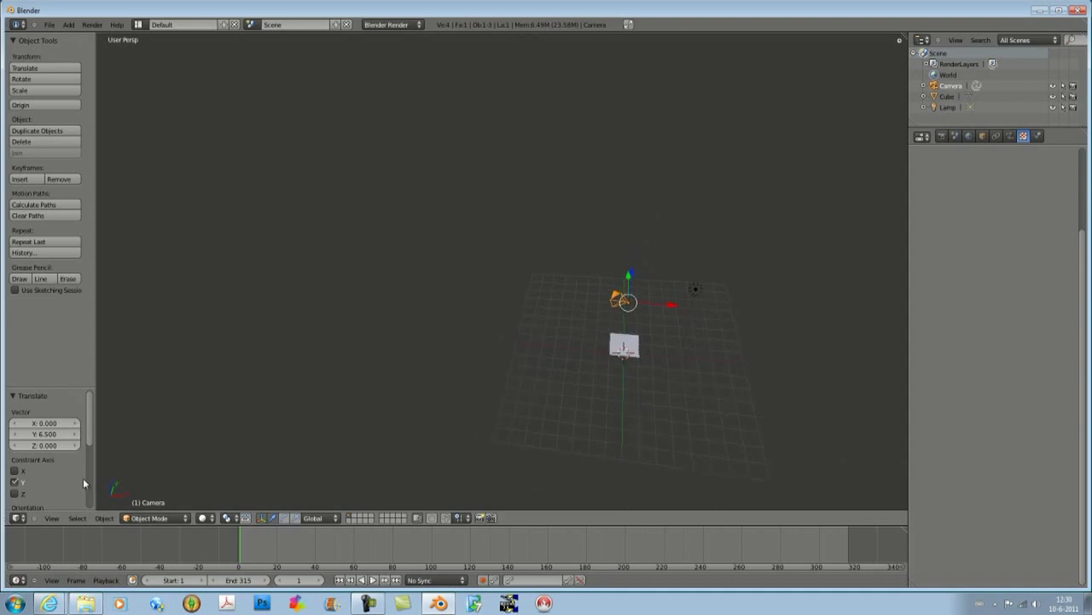
{"action": "key", "text": "KP_7"}
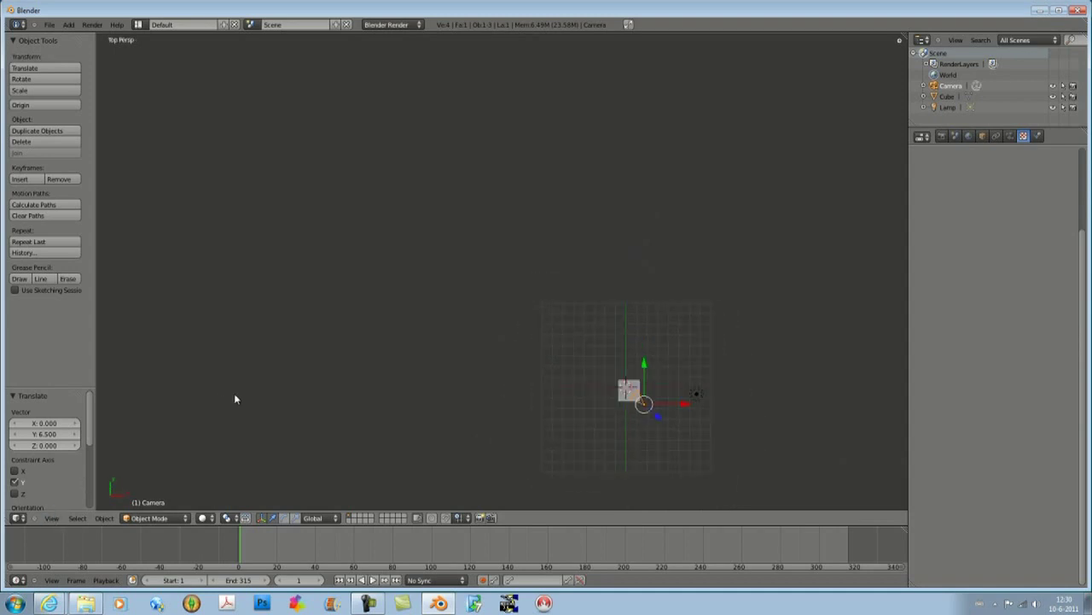
{"action": "middle_click_drag", "start_coordinate": [626, 430], "coordinate": [502, 359], "text": "shift"}
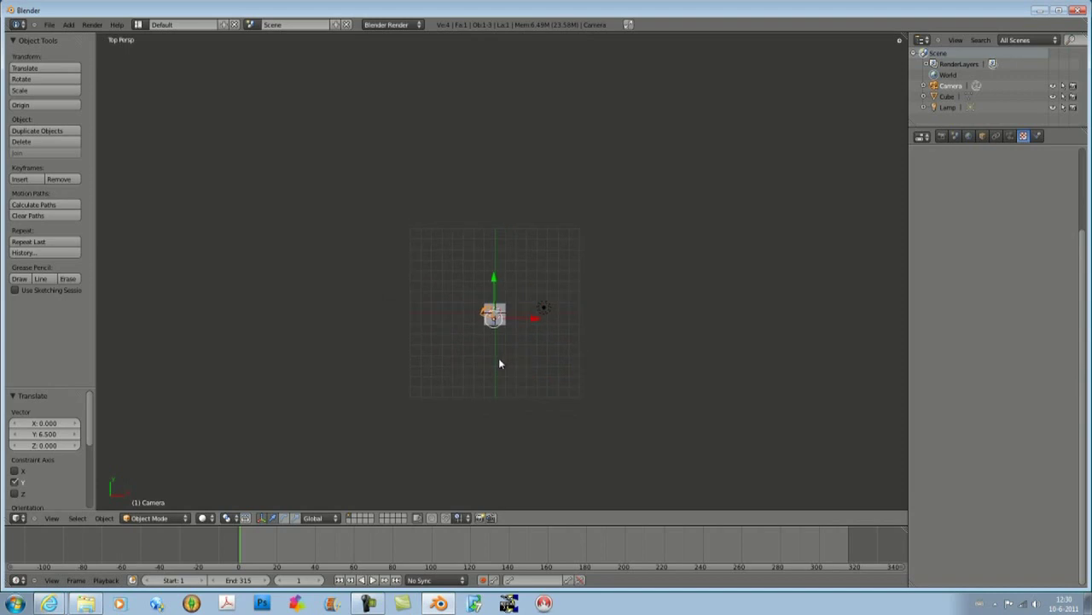
{"action": "scroll", "coordinate": [483, 361], "scroll_direction": "up", "scroll_amount": 6}
{"action": "middle_click_drag", "start_coordinate": [458, 394], "coordinate": [483, 264], "text": "shift"}
{"action": "scroll", "coordinate": [425, 315], "scroll_direction": "down", "scroll_amount": 5}
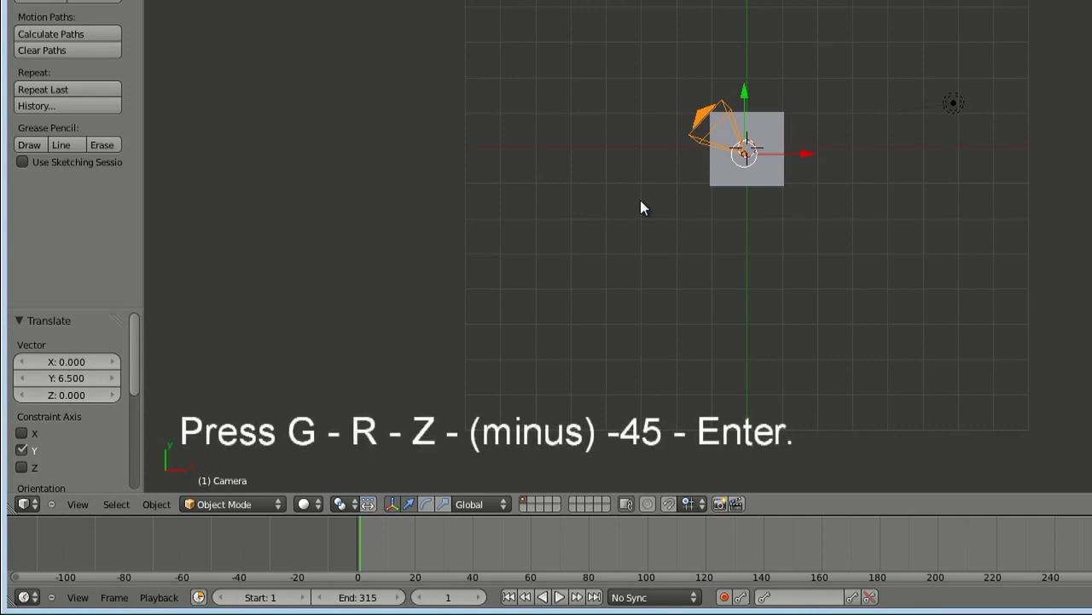
{"action": "key", "text": "g"}
{"action": "key", "text": "r"}
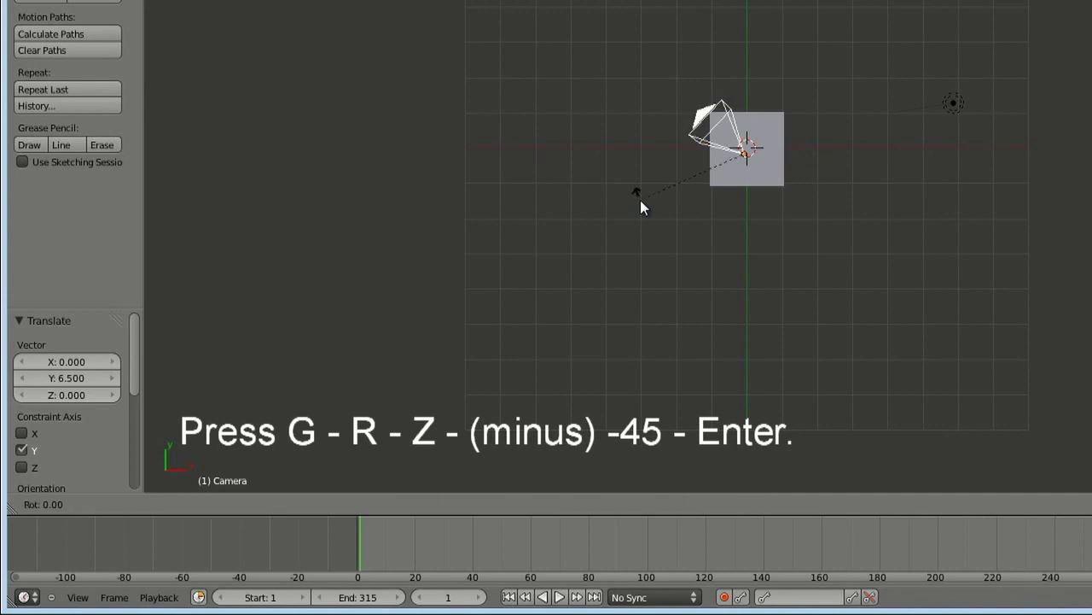
{"action": "key", "text": "z"}
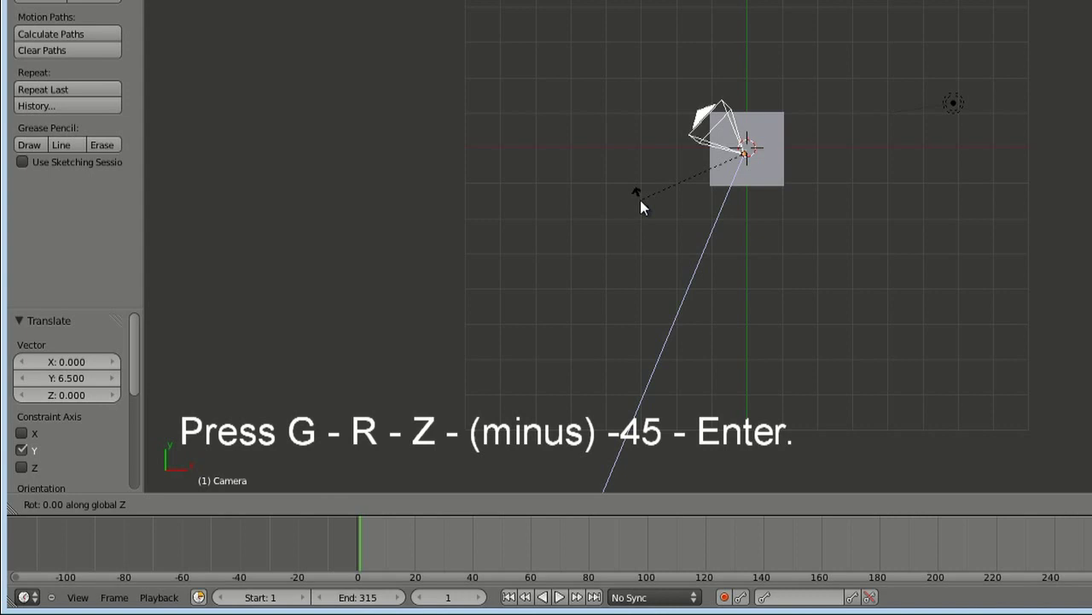
{"action": "key", "text": "minus"}
{"action": "type", "text": "45"}
{"action": "key", "text": "Return"}
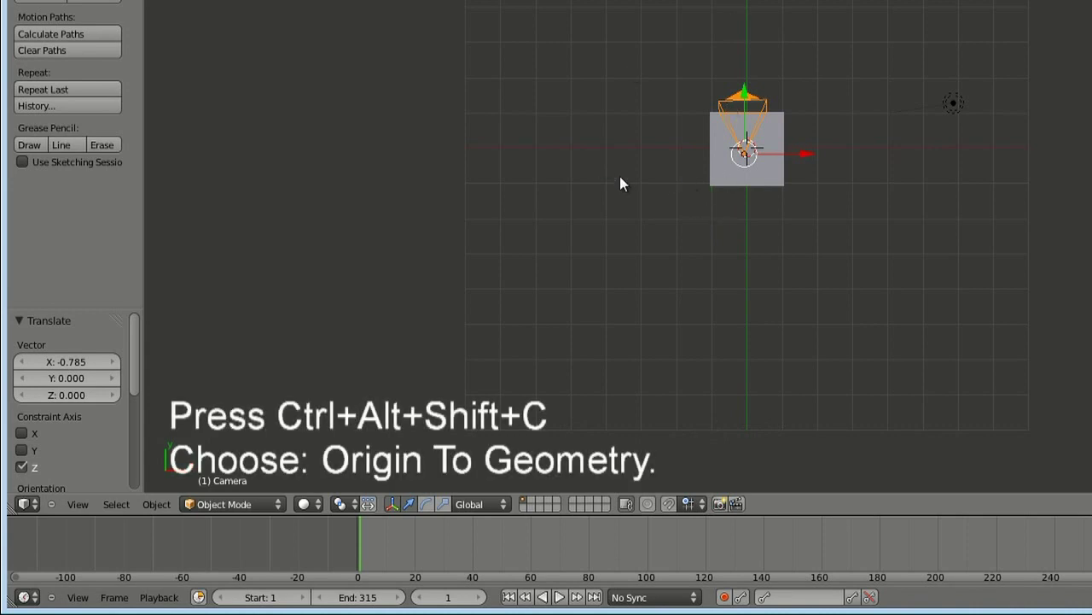
Set the camera's origin with Origin to Geometry.
{"action": "key", "text": "ctrl+shift+alt+c"}
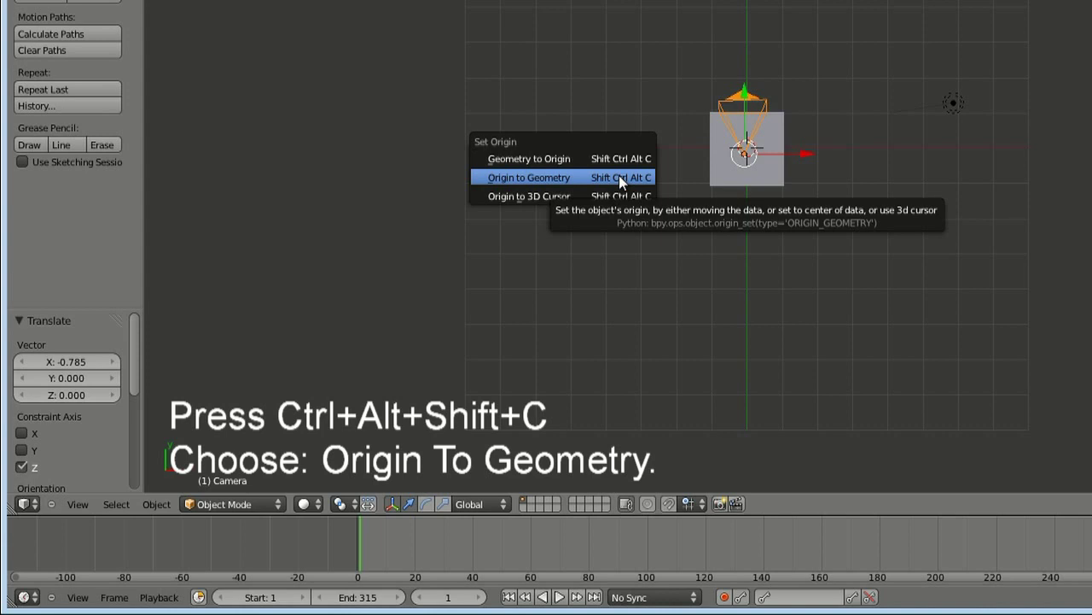
{"action": "left_click", "coordinate": [619, 176]}
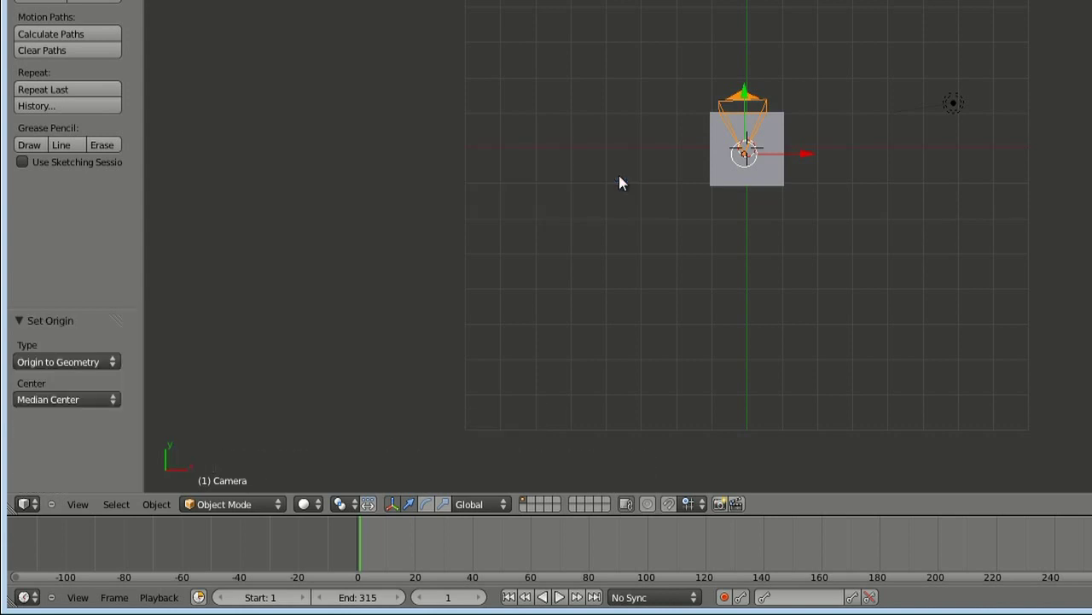
{"action": "left_click", "coordinate": [78, 504]}
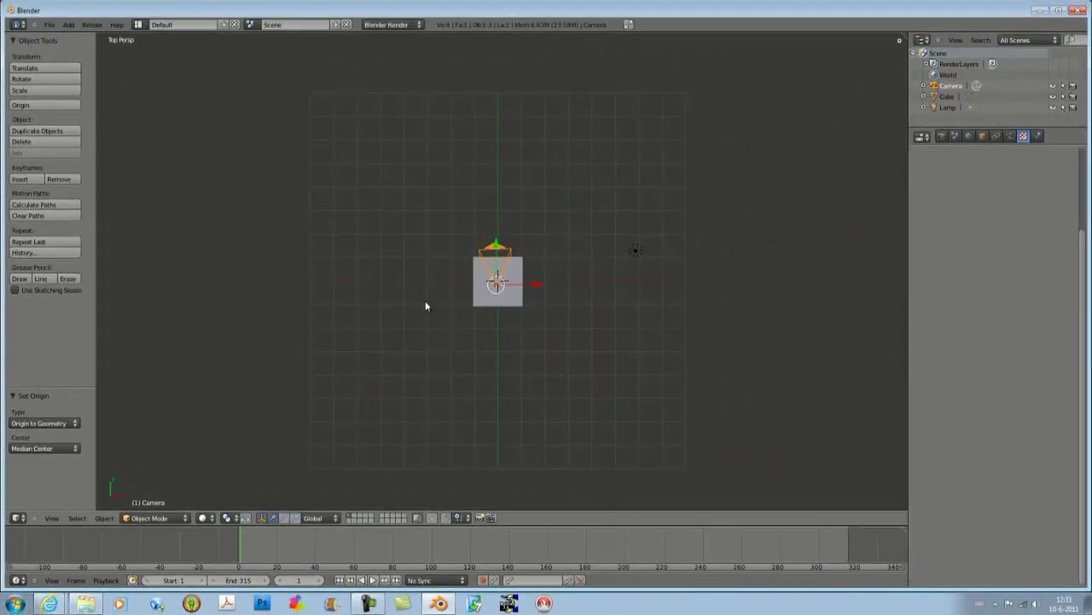
Rotate the camera by -65 degrees about the global X axis.
{"action": "key", "text": "g"}
{"action": "key", "text": "r"}
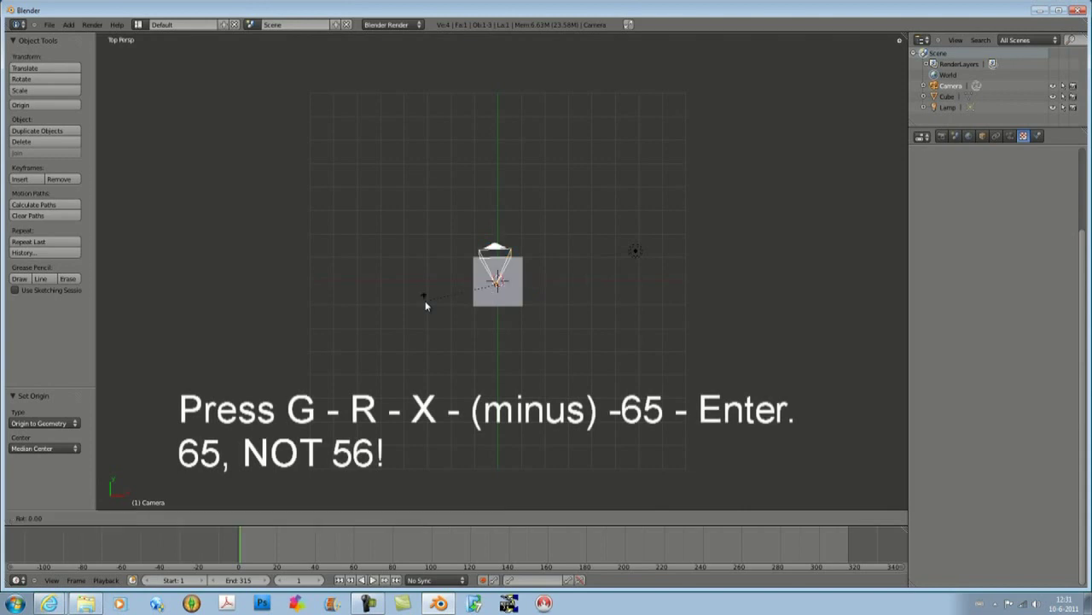
{"action": "key", "text": "x"}
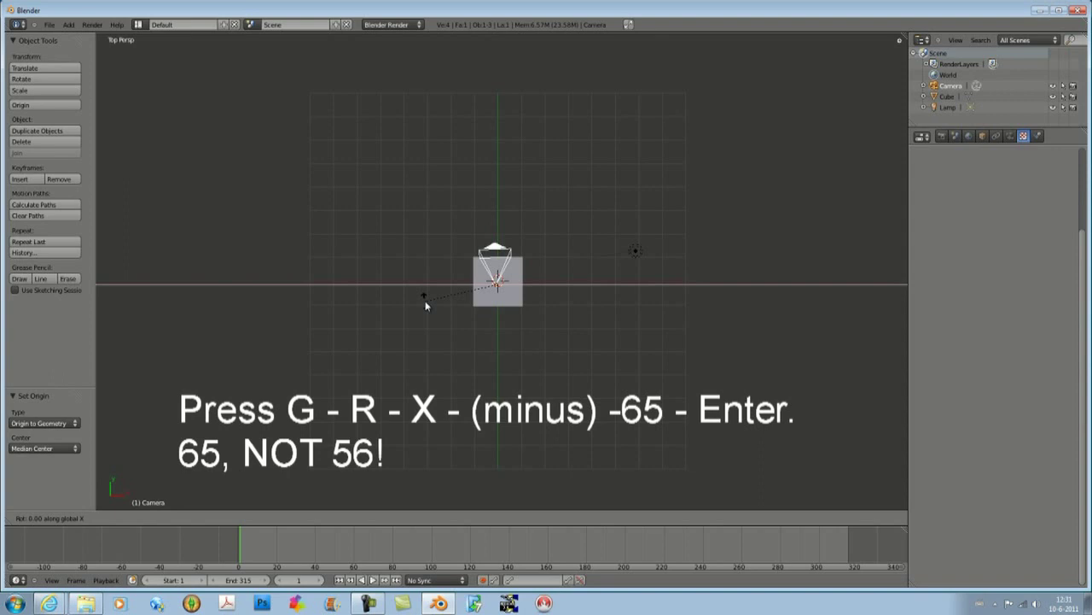
{"action": "key", "text": "minus"}
{"action": "type", "text": "65"}
{"action": "key", "text": "Return"}
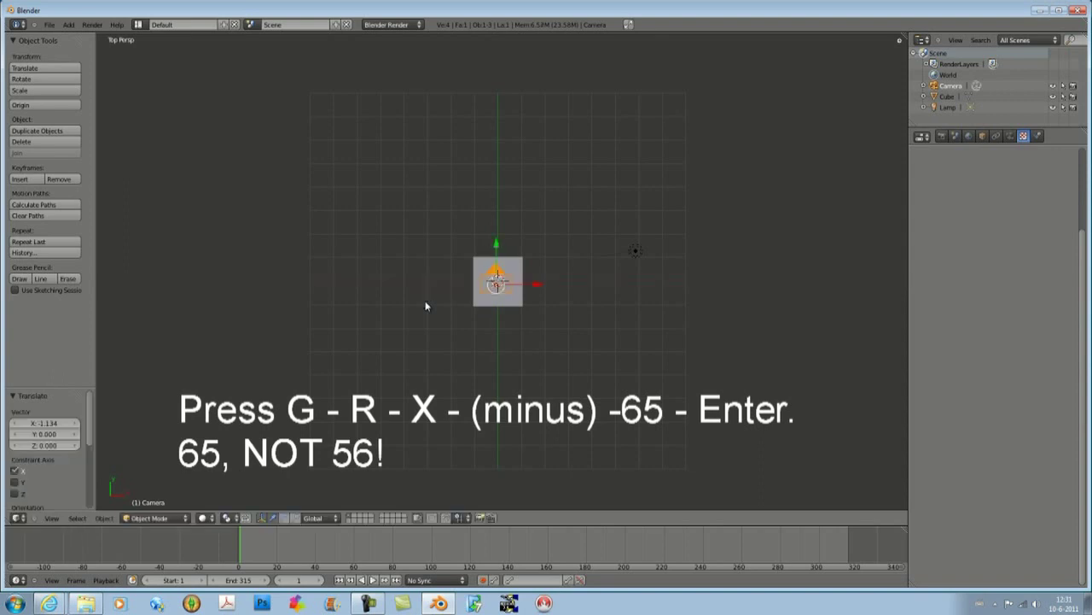
Switch to the camera view and render the frame to check how the plane is framed.
{"action": "left_click", "coordinate": [52, 518]}
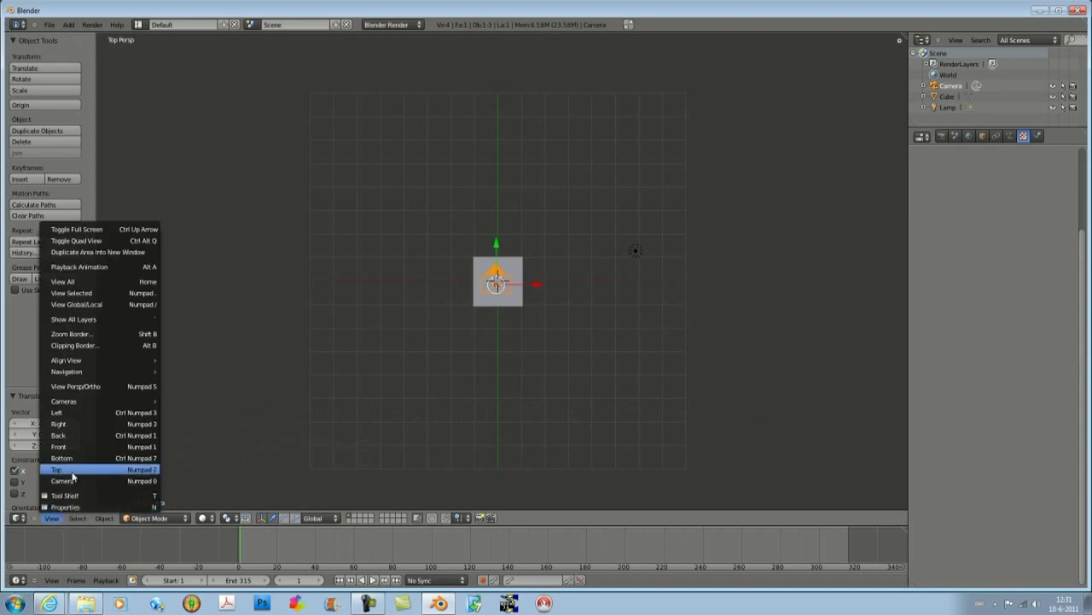
{"action": "left_click", "coordinate": [63, 480]}
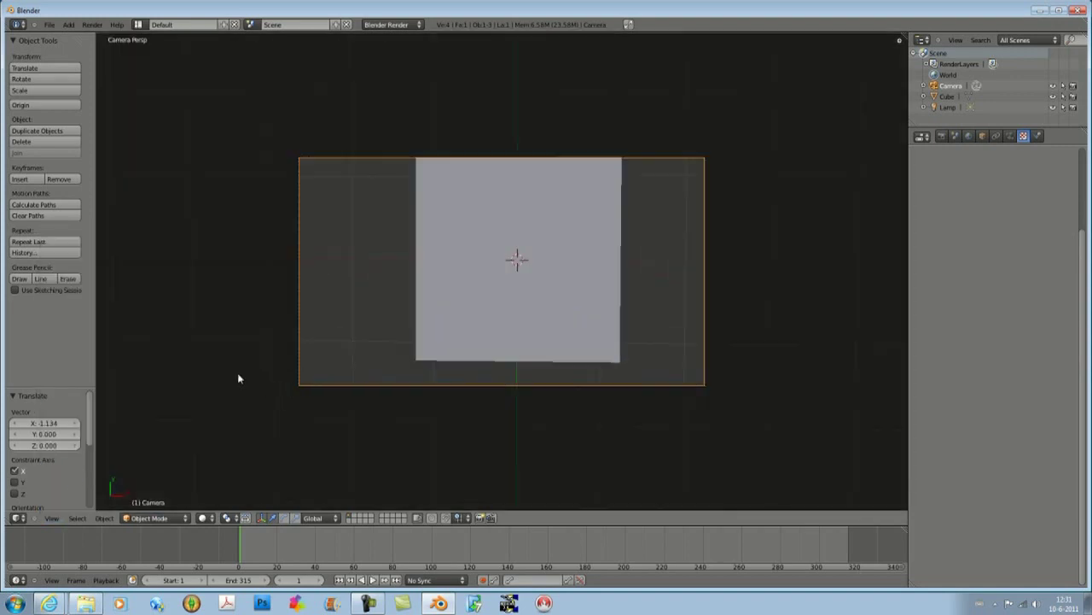
{"action": "key", "text": "F12"}
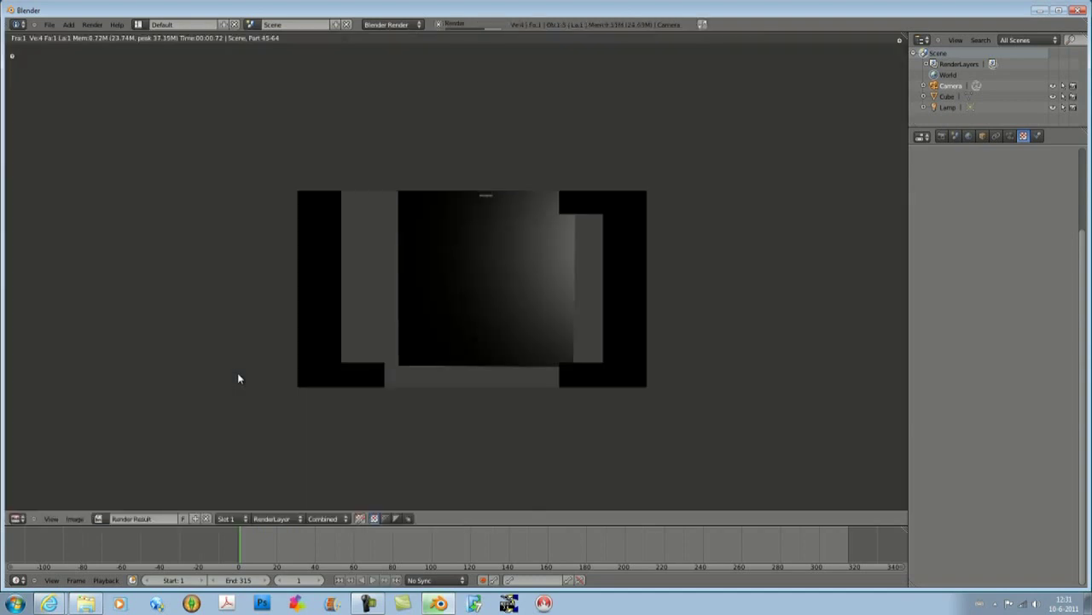
Examine the rendered plane up close, render the frame again and compare it with the framing in the camera view.
{"action": "scroll", "coordinate": [427, 253], "scroll_direction": "up", "scroll_amount": 3}
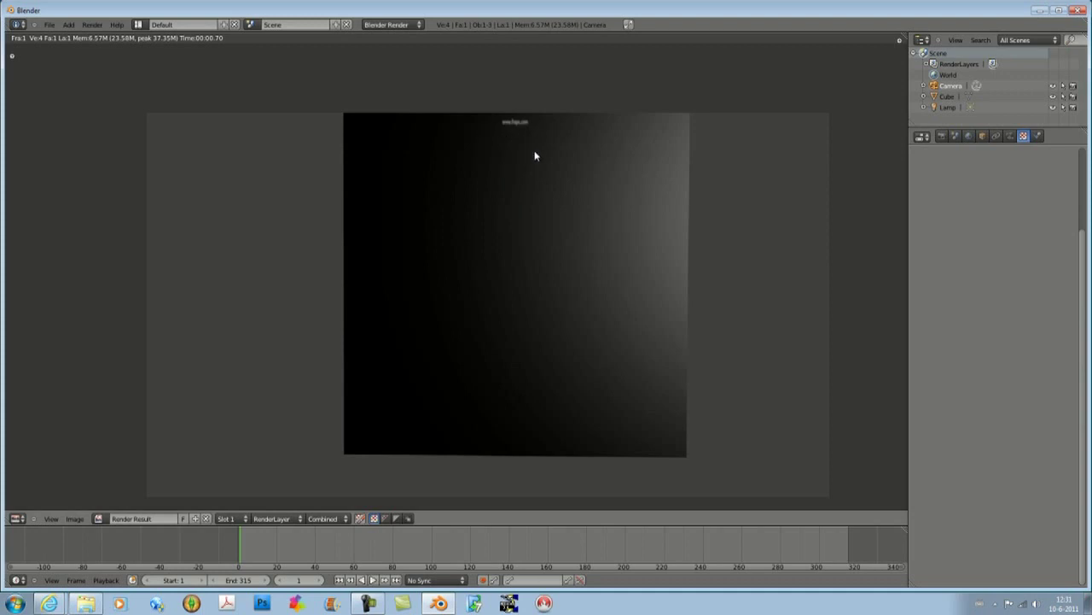
{"action": "key", "text": "Escape"}
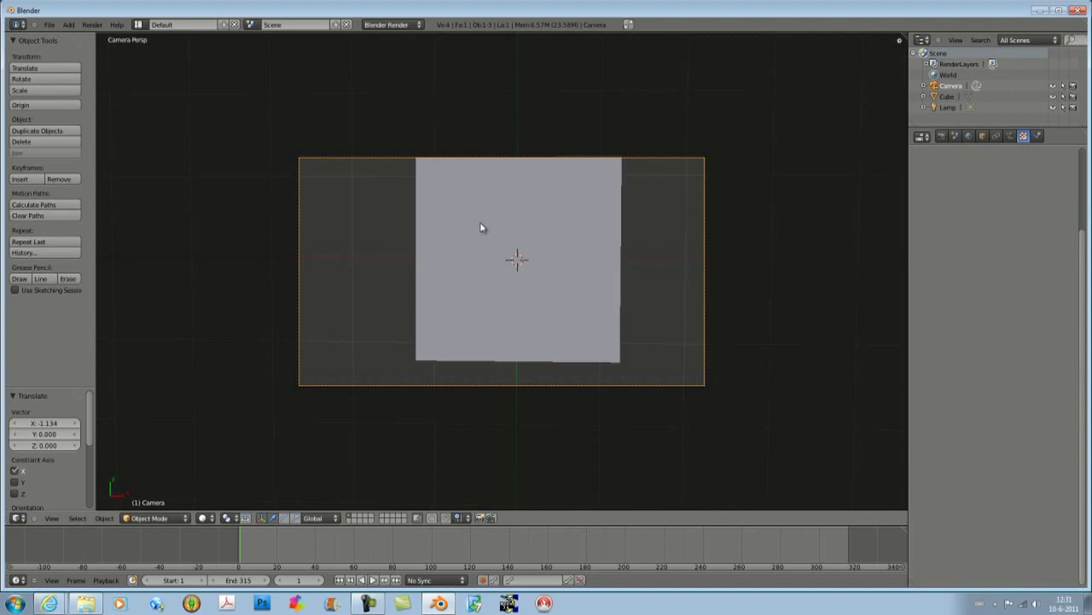
{"action": "key", "text": "F12"}
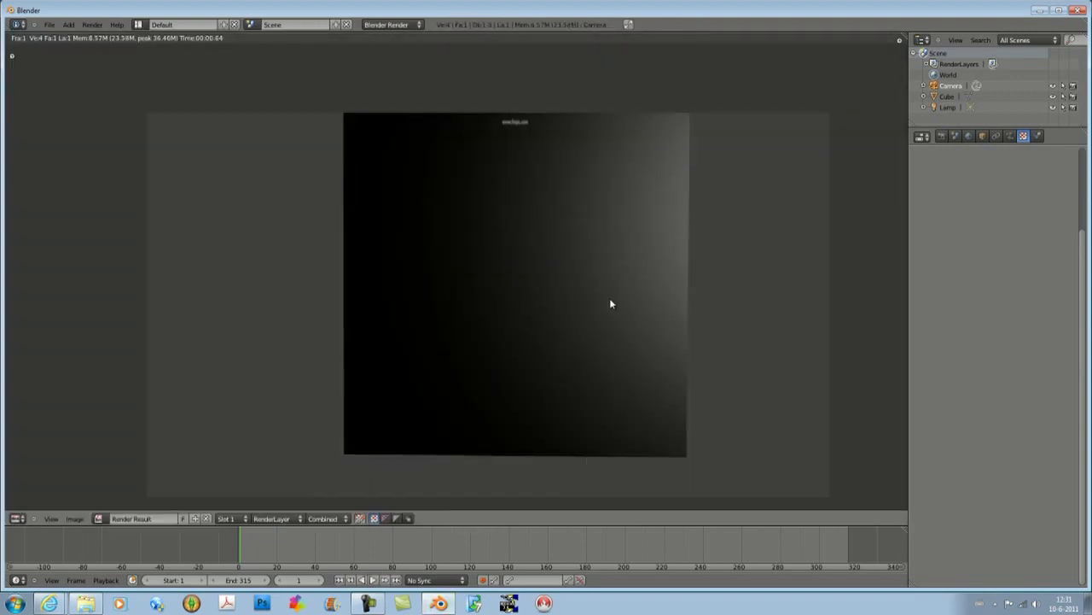
{"action": "key", "text": "Escape"}
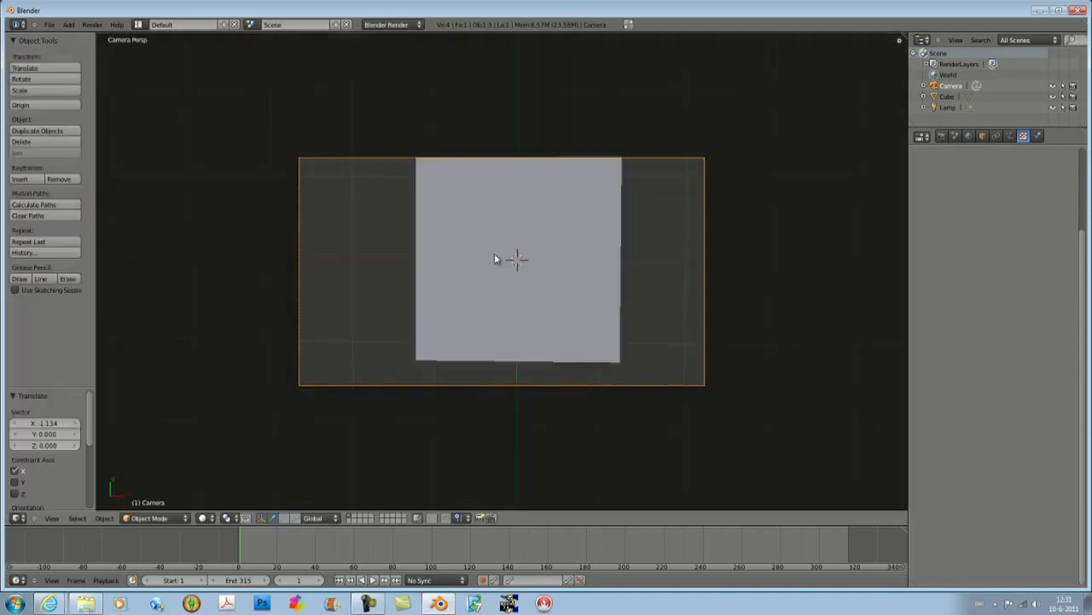
{"action": "scroll", "coordinate": [459, 278], "scroll_direction": "down", "scroll_amount": 5}
{"action": "scroll", "coordinate": [473, 293], "scroll_direction": "up", "scroll_amount": 5}
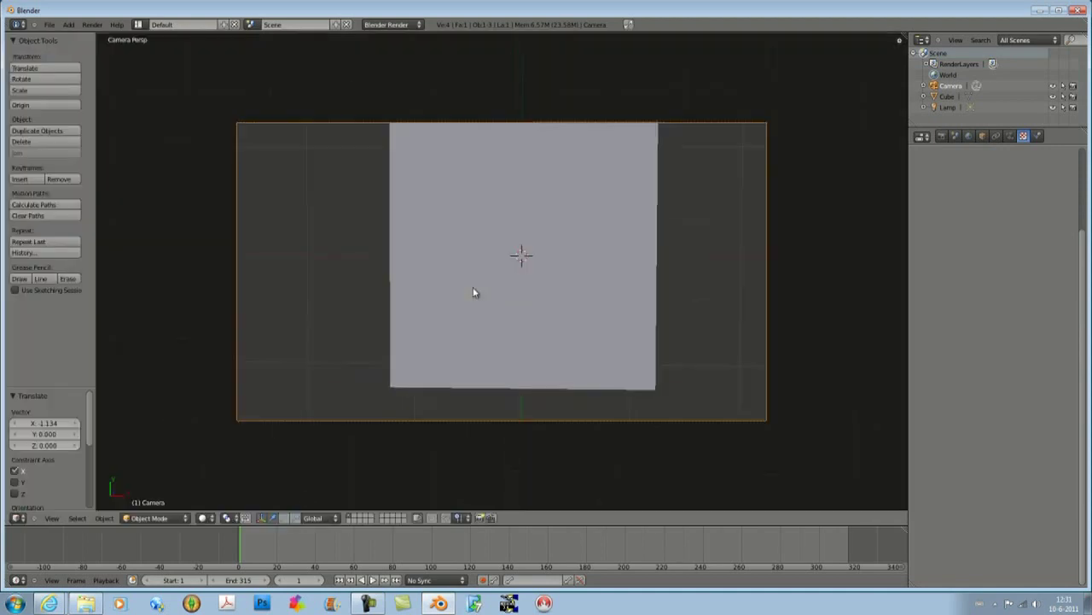
{"action": "middle_click_drag", "start_coordinate": [479, 274], "coordinate": [472, 280], "text": "shift"}
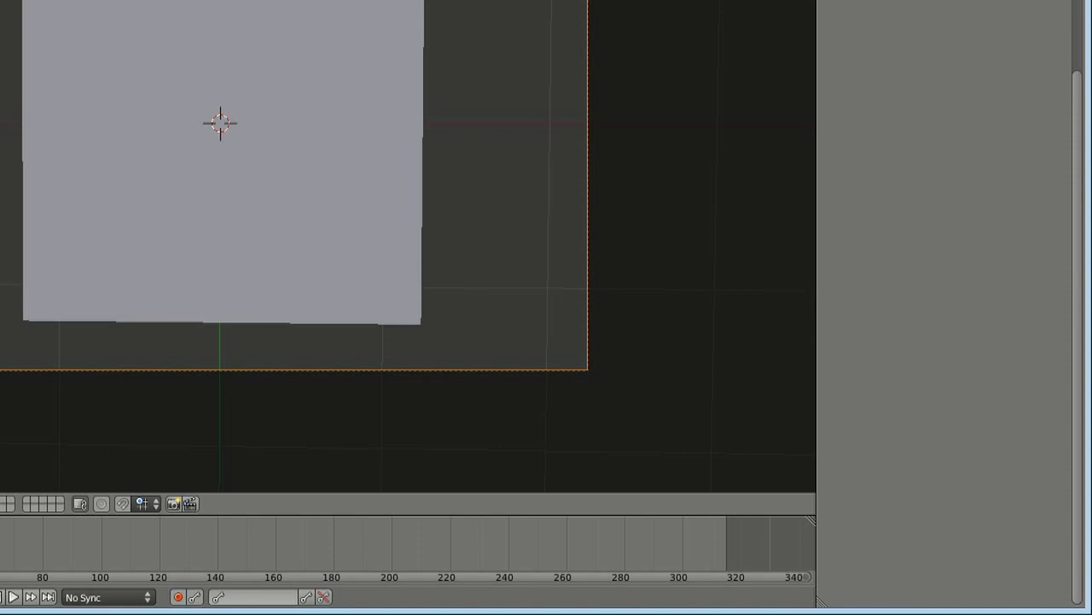
Render the frame and split the 3D view so the camera view and the render result sit side by side.
{"action": "key", "text": "F12"}
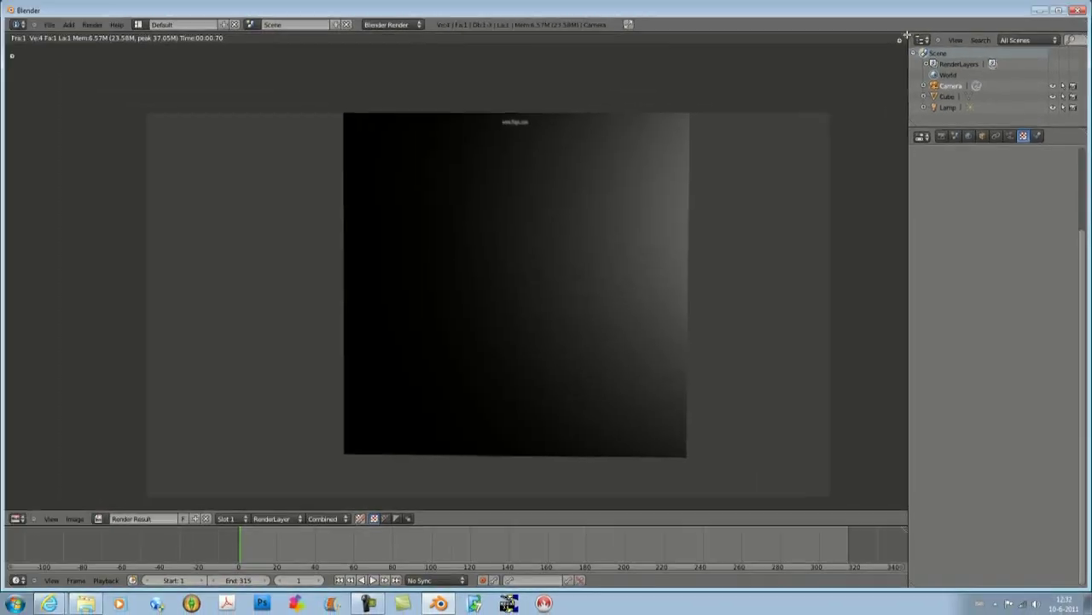
{"action": "left_click_drag", "start_coordinate": [889, 40], "coordinate": [521, 134]}
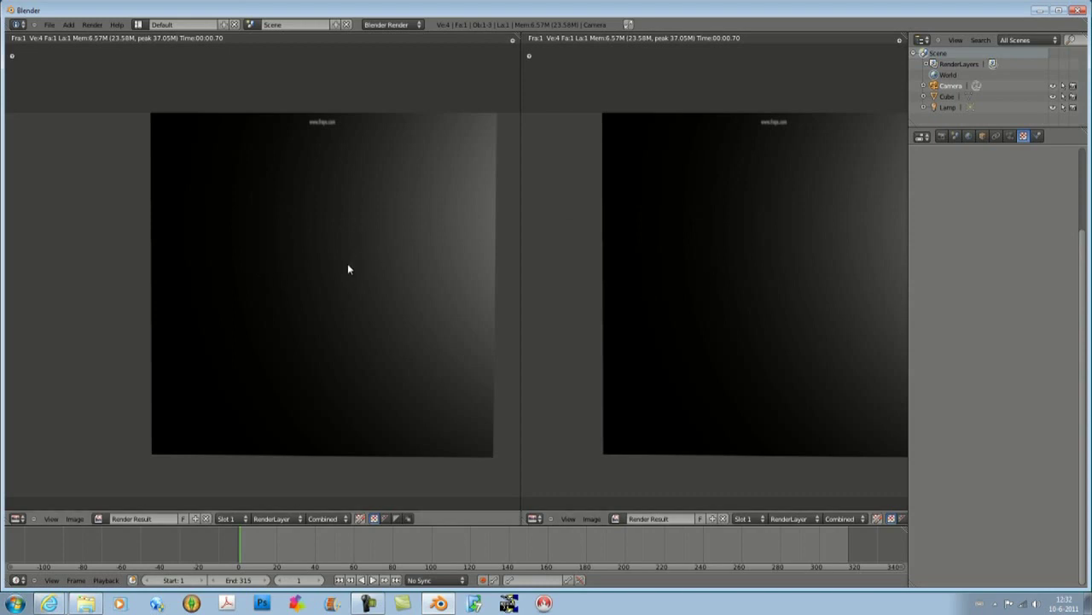
{"action": "key", "text": "Escape"}
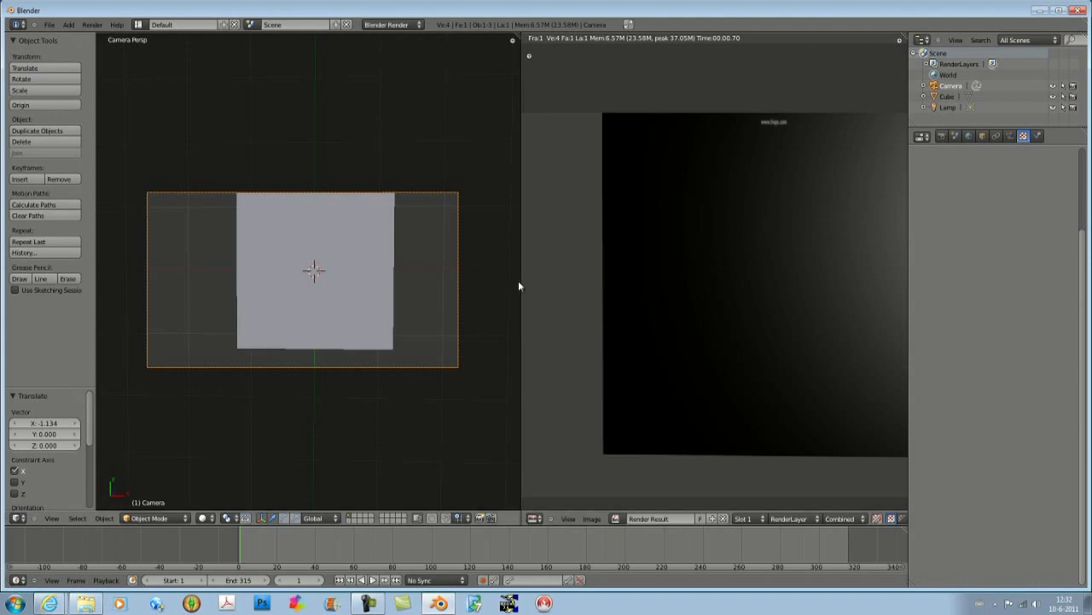
{"action": "middle_click_drag", "start_coordinate": [787, 253], "coordinate": [744, 259]}
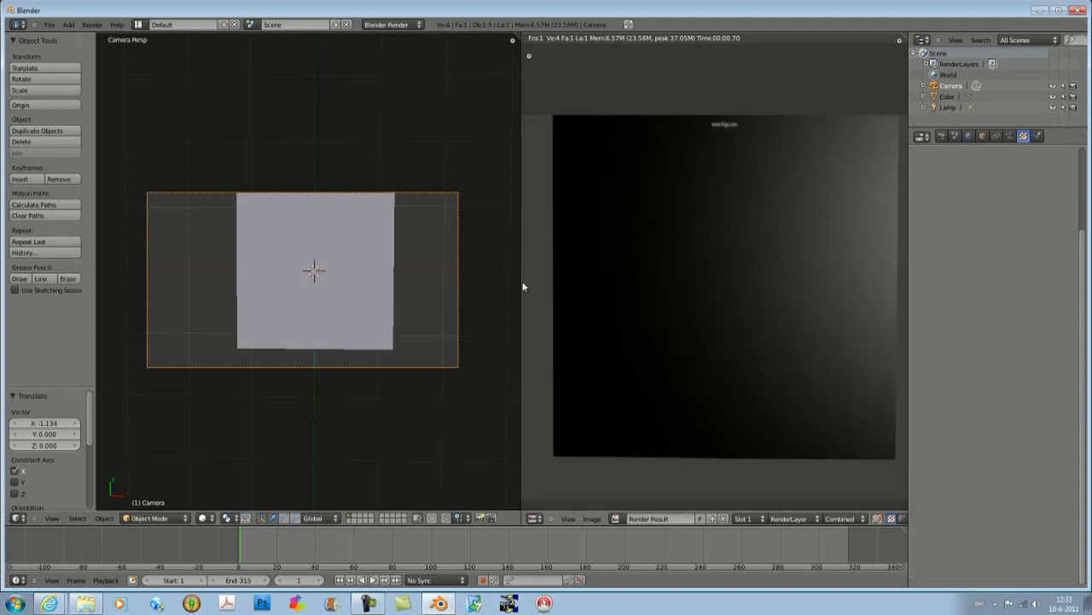
{"action": "left_click_drag", "start_coordinate": [520, 281], "coordinate": [576, 287]}
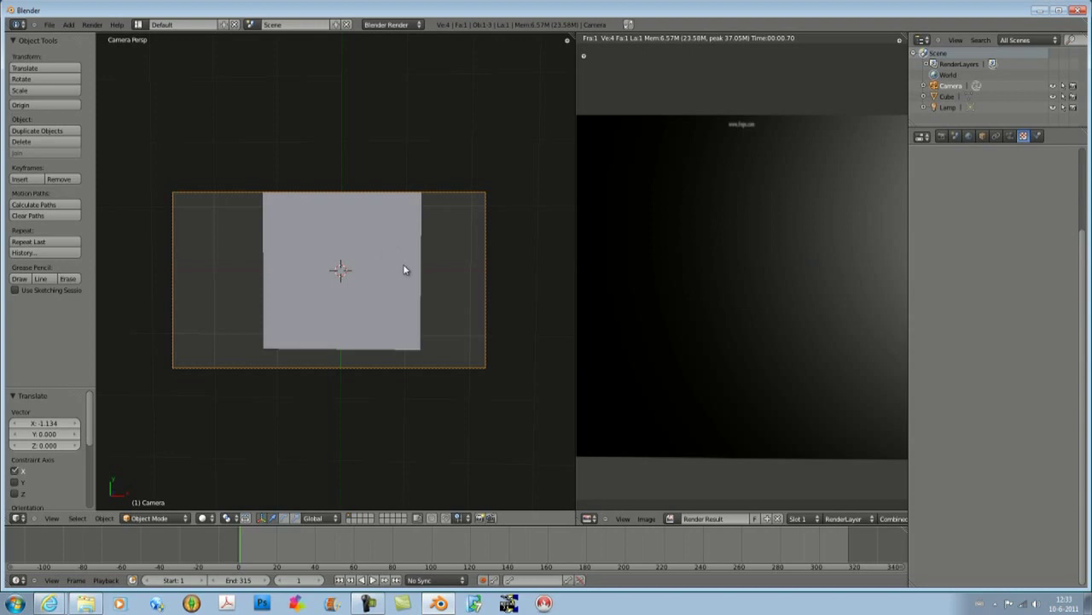
Save the scene over the existing file Extraordinary Tutorial 2 Animate Your 3D Plumbob.blend.
{"action": "left_click", "coordinate": [46, 25]}
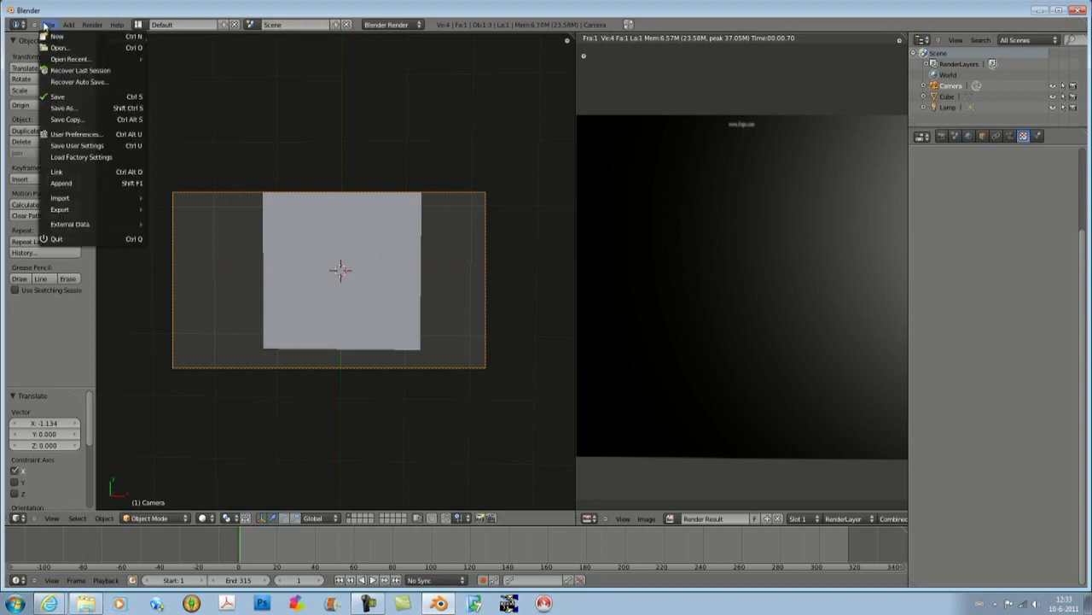
{"action": "left_click", "coordinate": [68, 97]}
{"action": "left_click", "coordinate": [163, 99]}
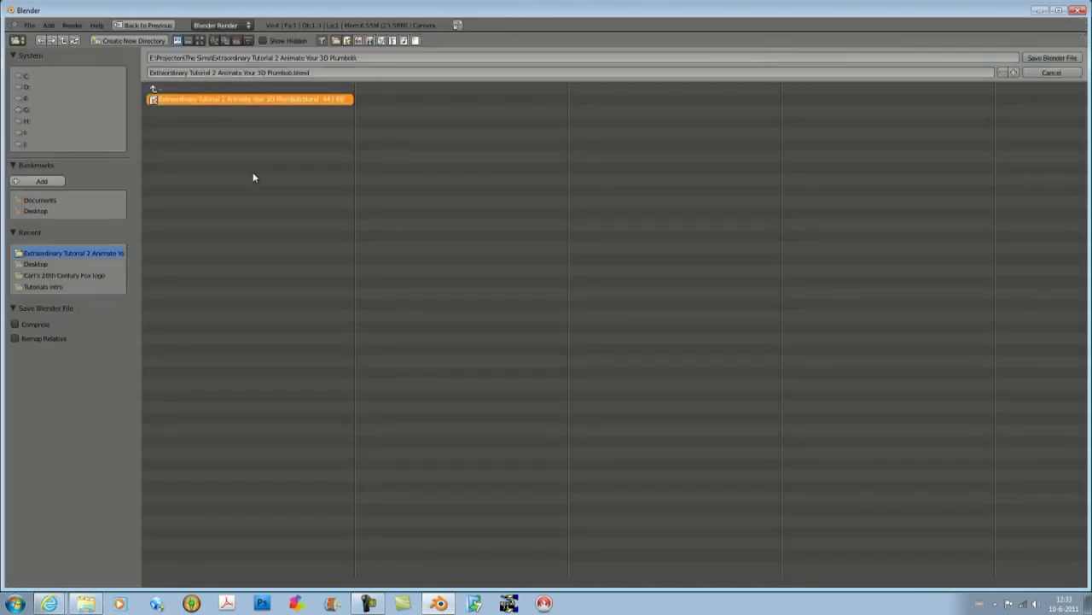
{"action": "key", "text": "Return"}
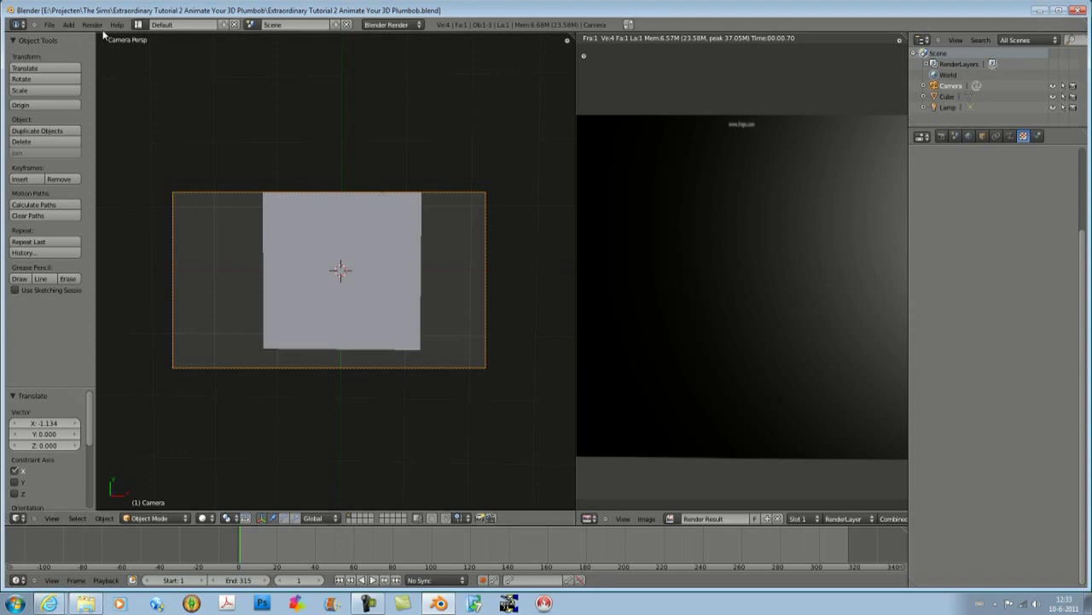
Start appending from a library file and browse to the folder E:\Projecten\The Sims\Tutorials intro.
{"action": "left_click", "coordinate": [51, 25]}
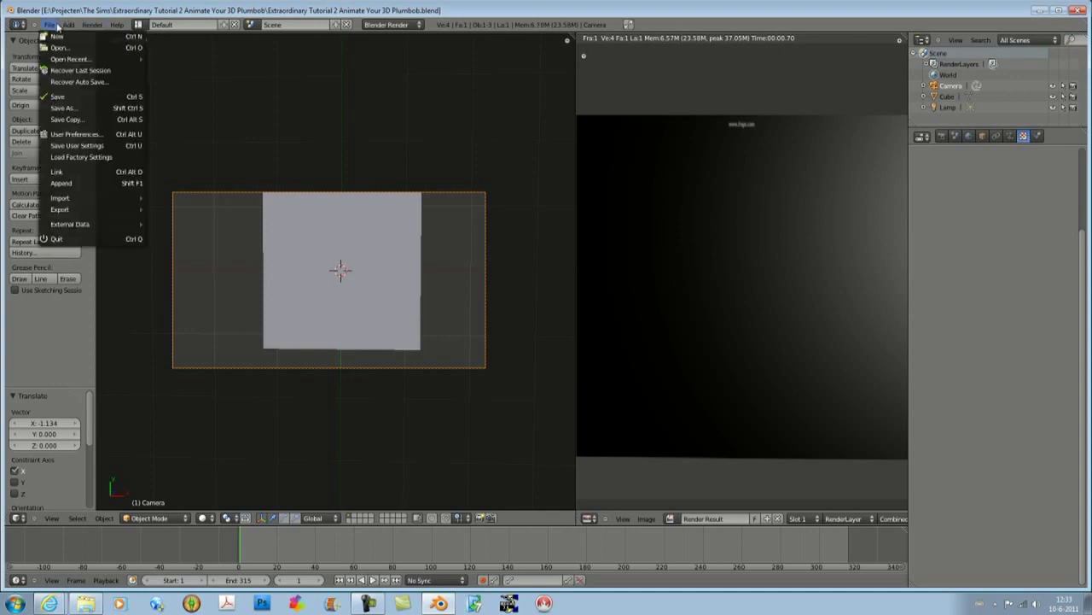
{"action": "left_click", "coordinate": [105, 187]}
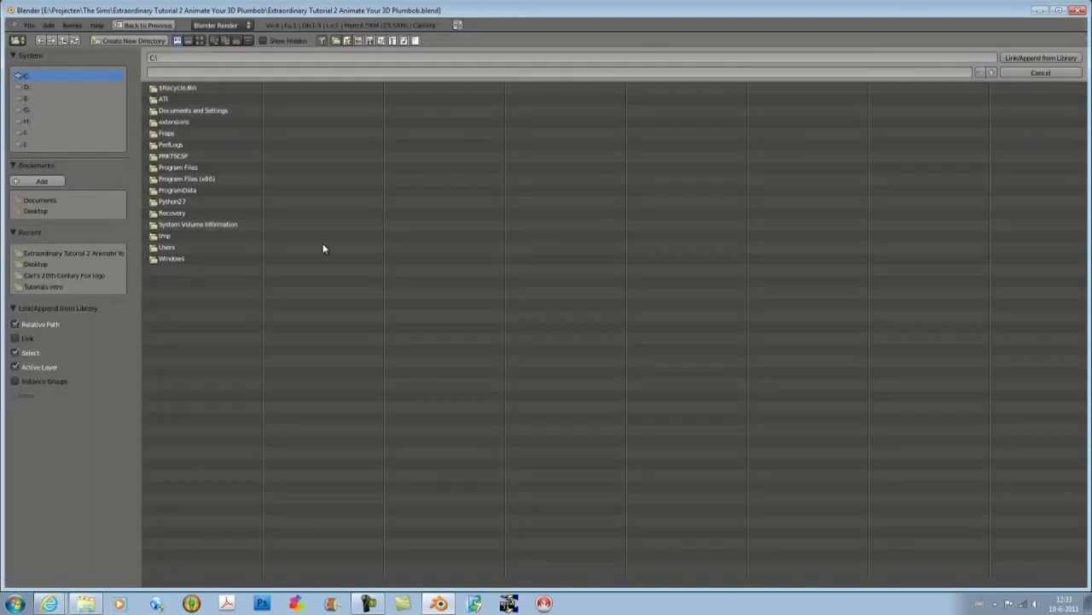
{"action": "left_click", "coordinate": [30, 98]}
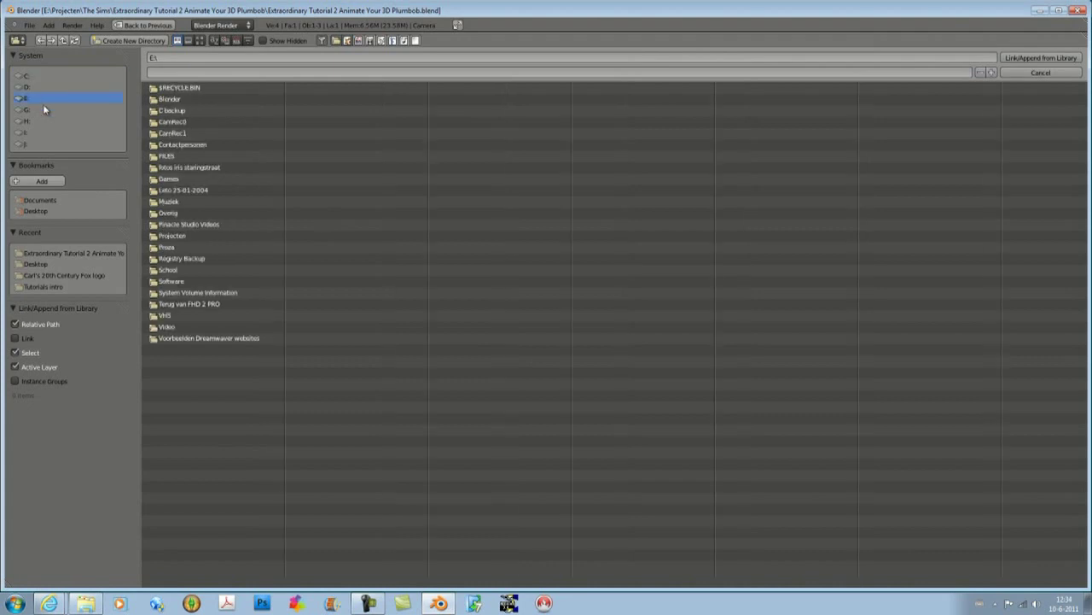
{"action": "left_click", "coordinate": [172, 236]}
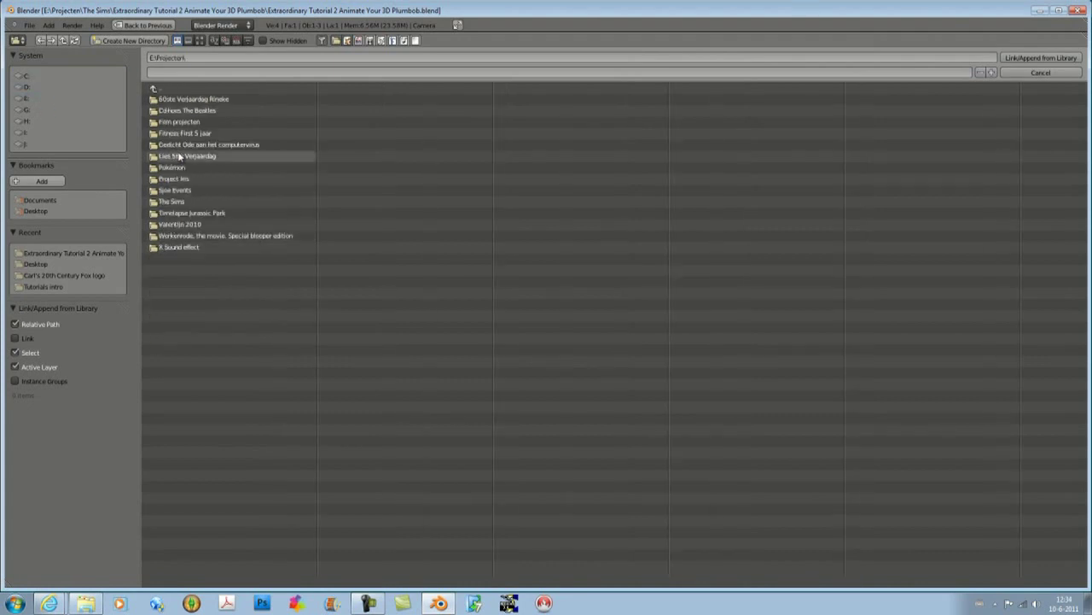
{"action": "left_click", "coordinate": [173, 202]}
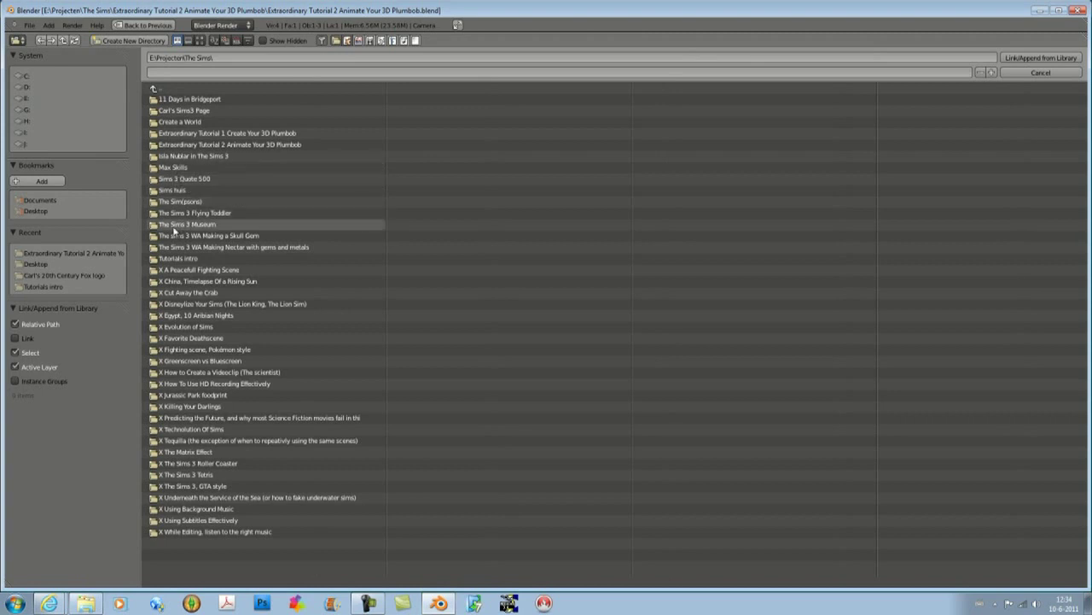
{"action": "left_click", "coordinate": [194, 145]}
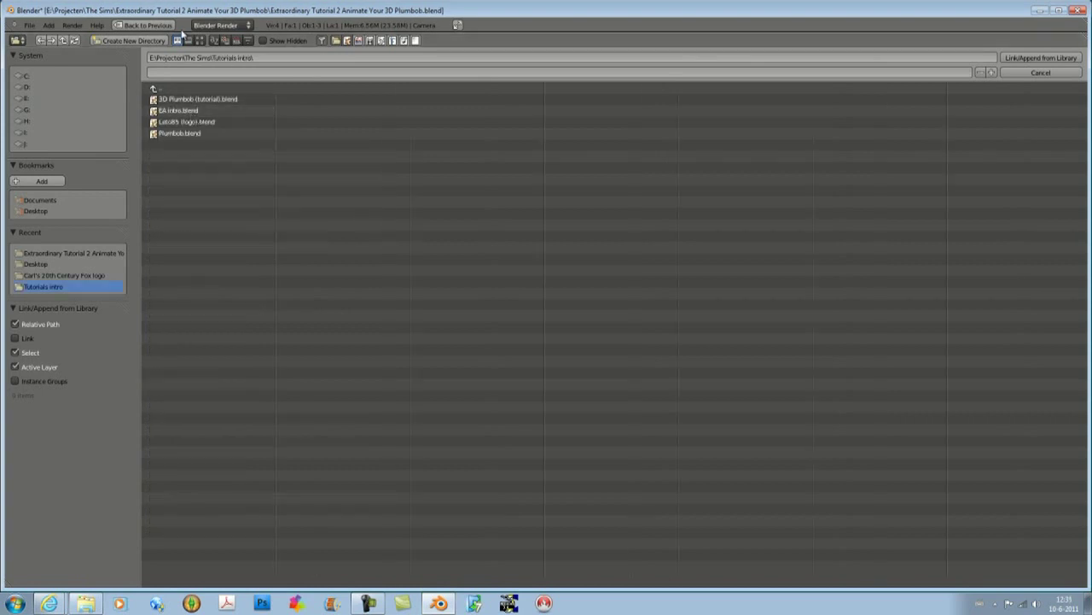
Append the Plumbob and Point objects from the file 3D Plumbob (tutorial).blend.
{"action": "left_click", "coordinate": [176, 101]}
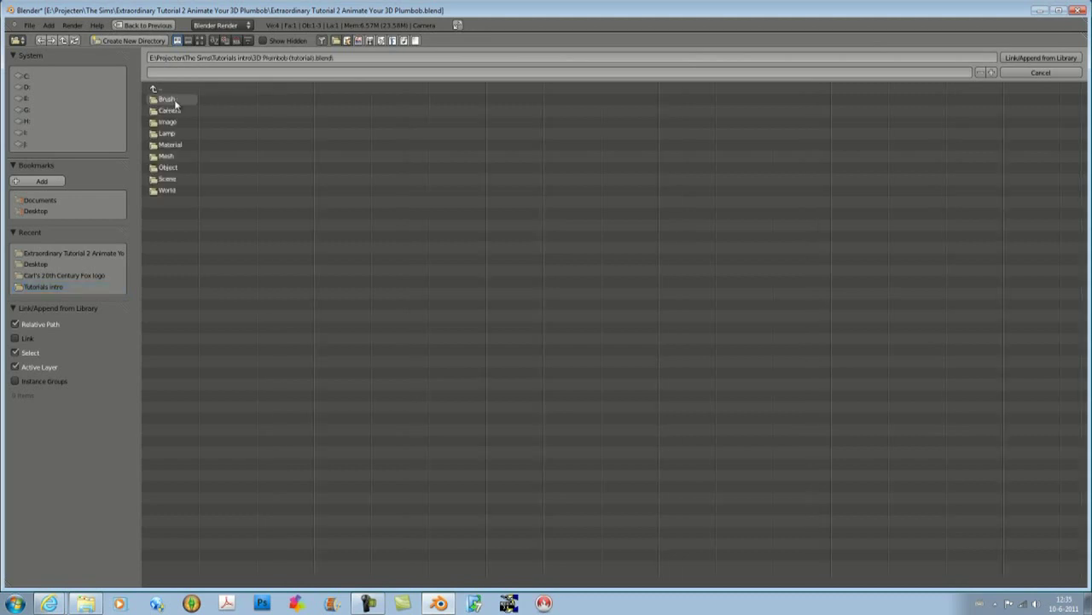
{"action": "left_click", "coordinate": [166, 169]}
{"action": "left_click", "coordinate": [179, 111]}
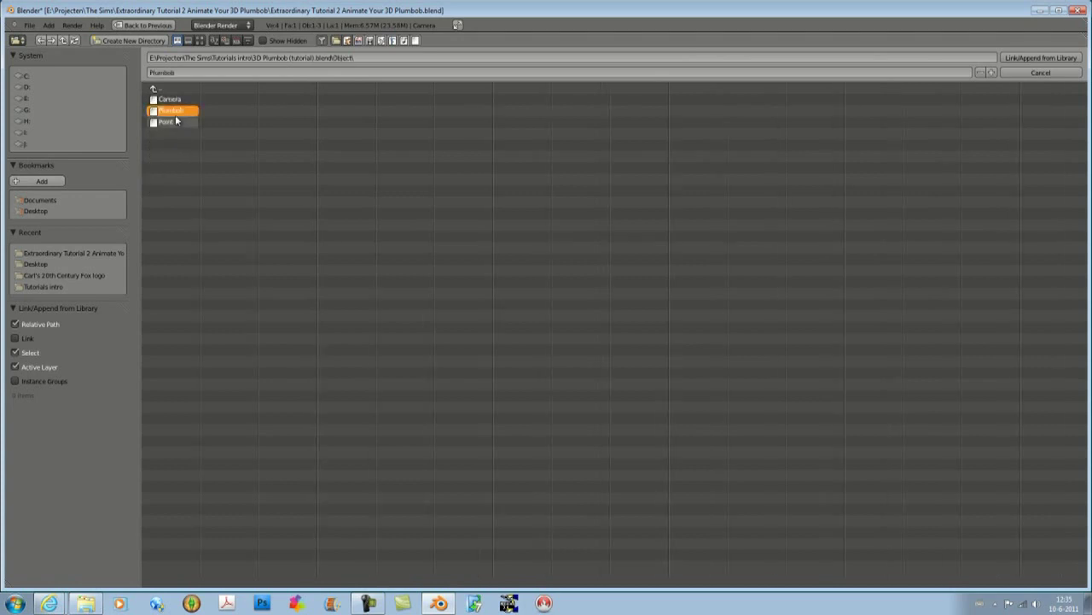
{"action": "left_click", "coordinate": [168, 124], "text": "shift"}
{"action": "key", "text": "Return"}
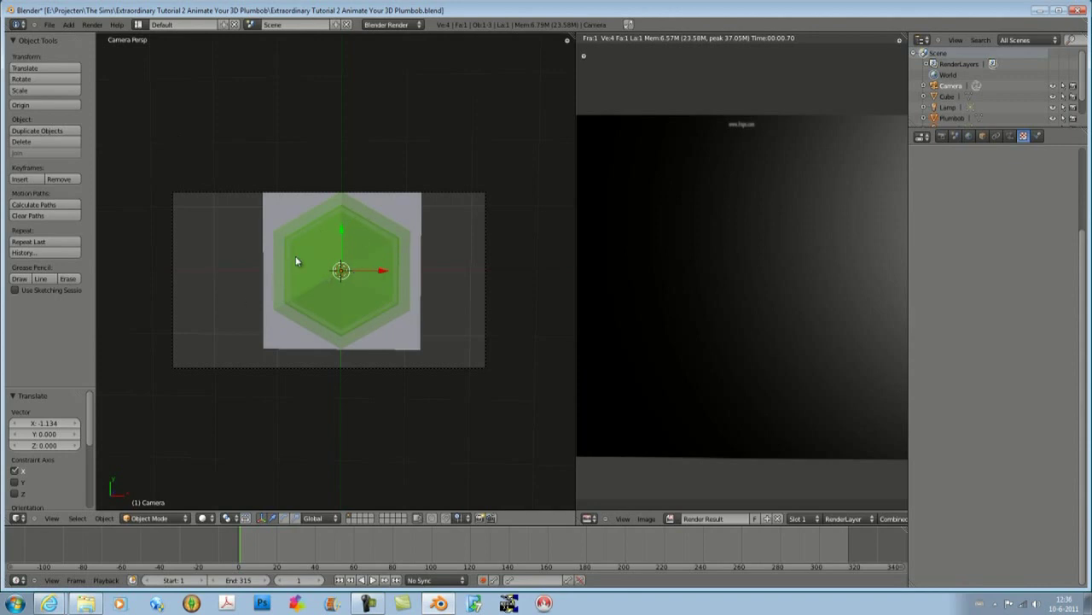
Render the frame with the appended plumbob, select the plumbob and examine it up close outside the camera view.
{"action": "key", "text": "F12"}
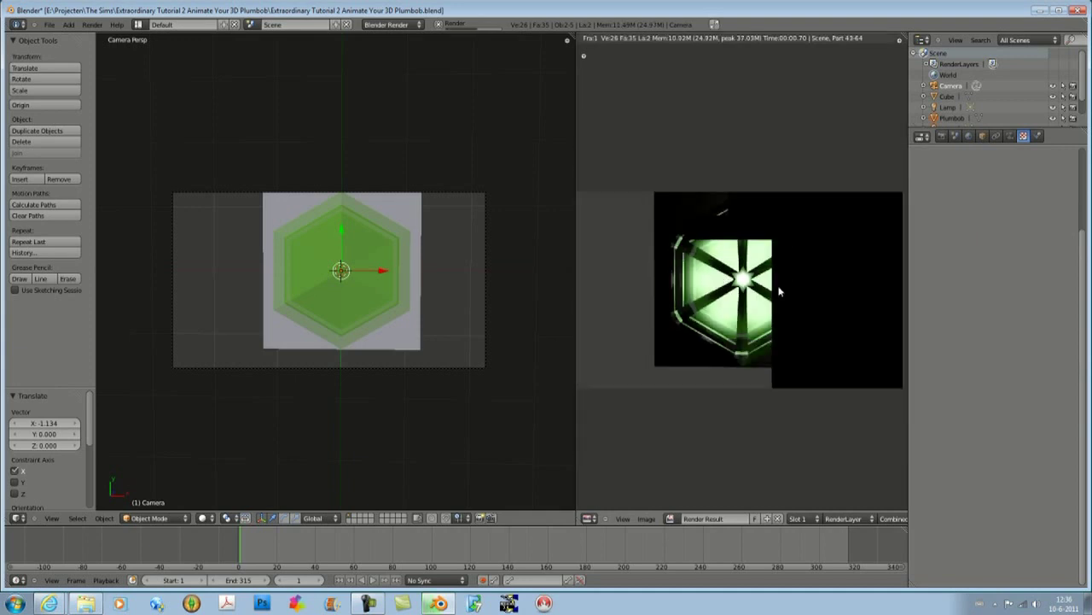
{"action": "scroll", "coordinate": [713, 278], "scroll_direction": "down", "scroll_amount": 1}
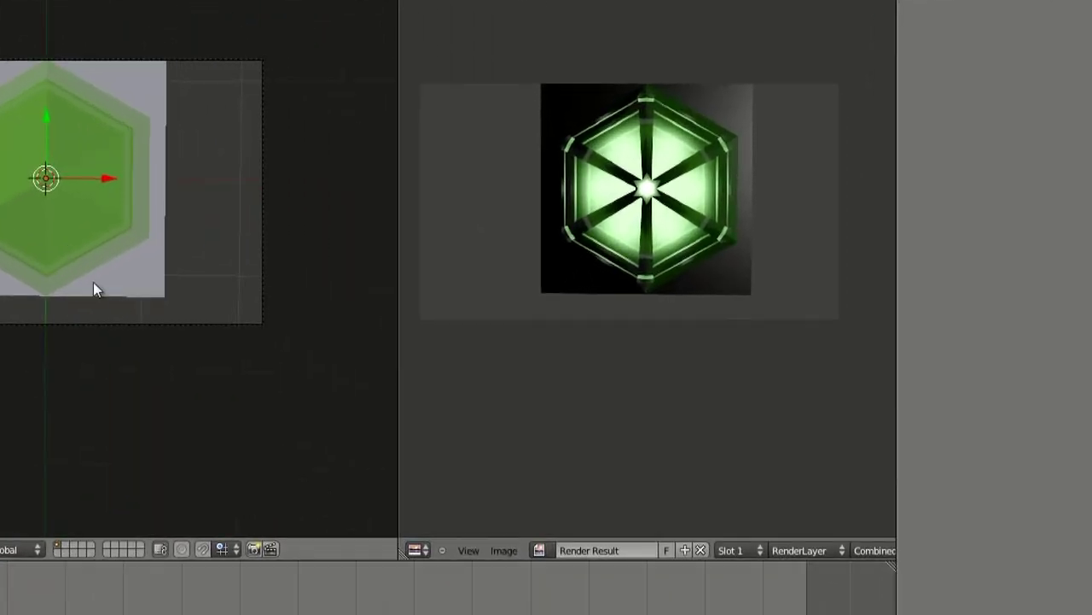
{"action": "middle_click_drag", "start_coordinate": [131, 280], "coordinate": [107, 194]}
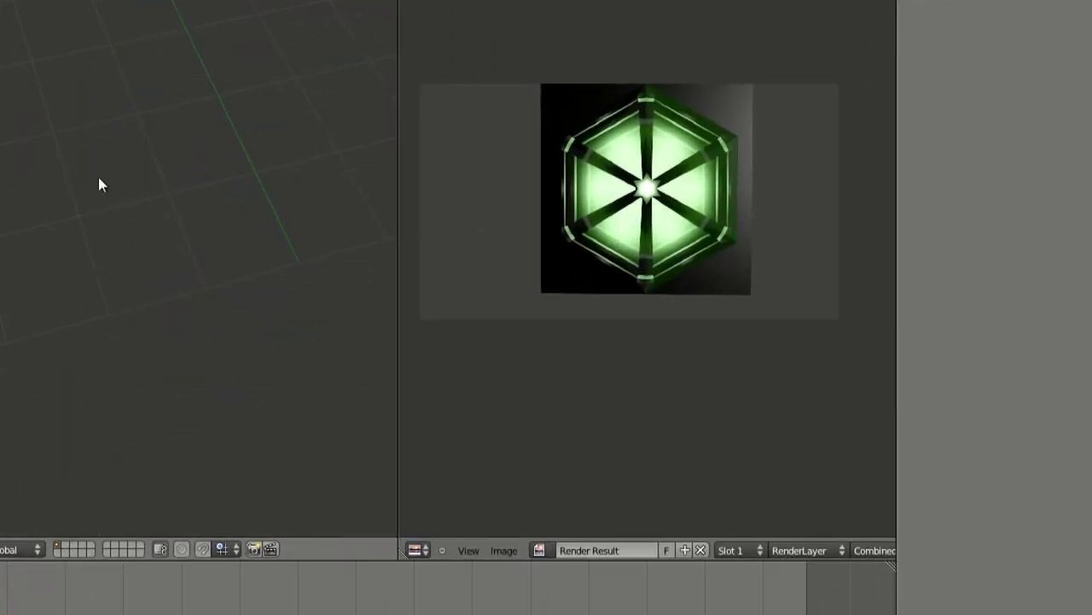
{"action": "middle_click_drag", "start_coordinate": [70, 84], "coordinate": [83, 200]}
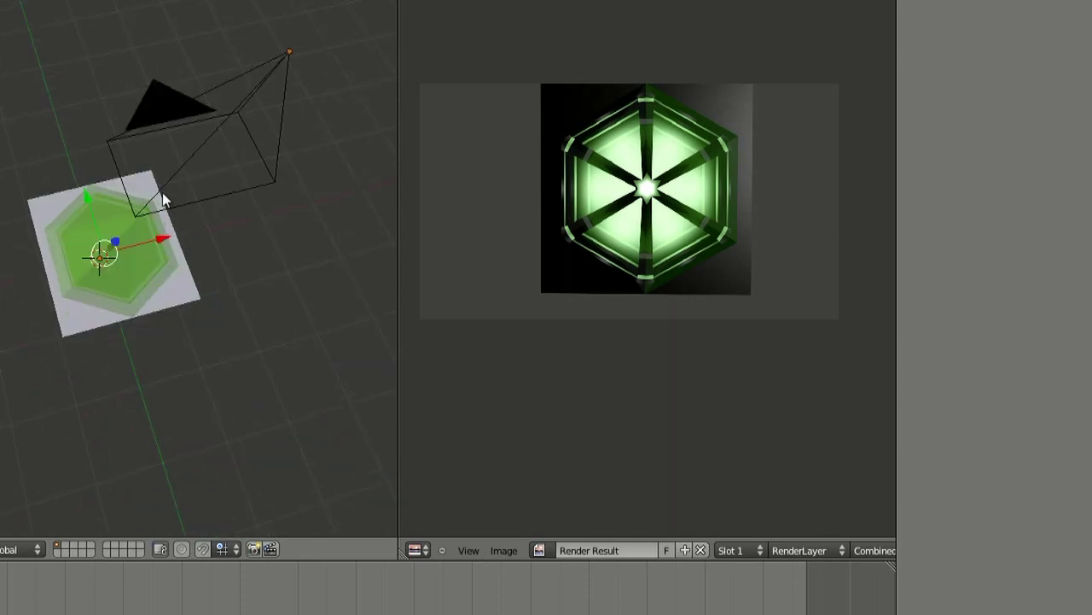
{"action": "scroll", "coordinate": [164, 170], "scroll_direction": "up", "scroll_amount": 3}
{"action": "middle_click_drag", "start_coordinate": [164, 145], "coordinate": [86, 154]}
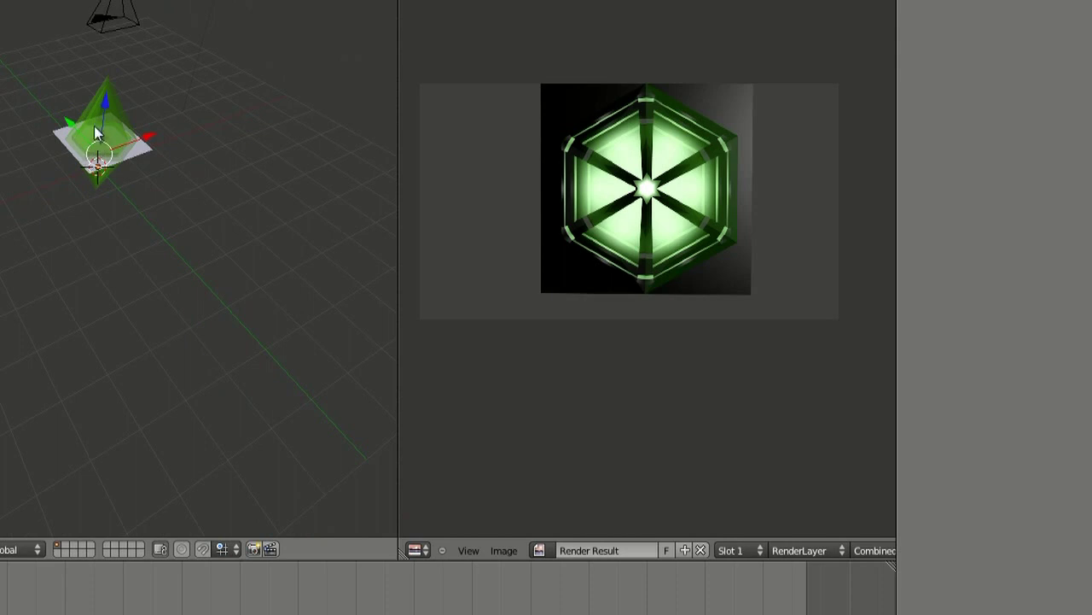
{"action": "right_click", "coordinate": [98, 136]}
{"action": "scroll", "coordinate": [52, 158], "scroll_direction": "up", "scroll_amount": 4}
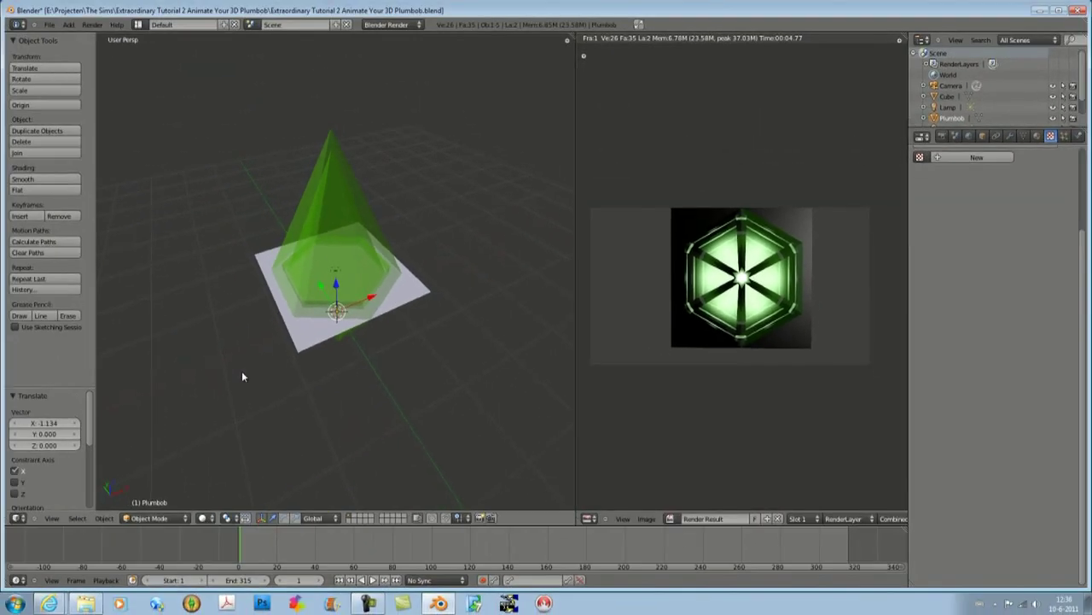
{"action": "middle_click_drag", "start_coordinate": [244, 375], "coordinate": [213, 339]}
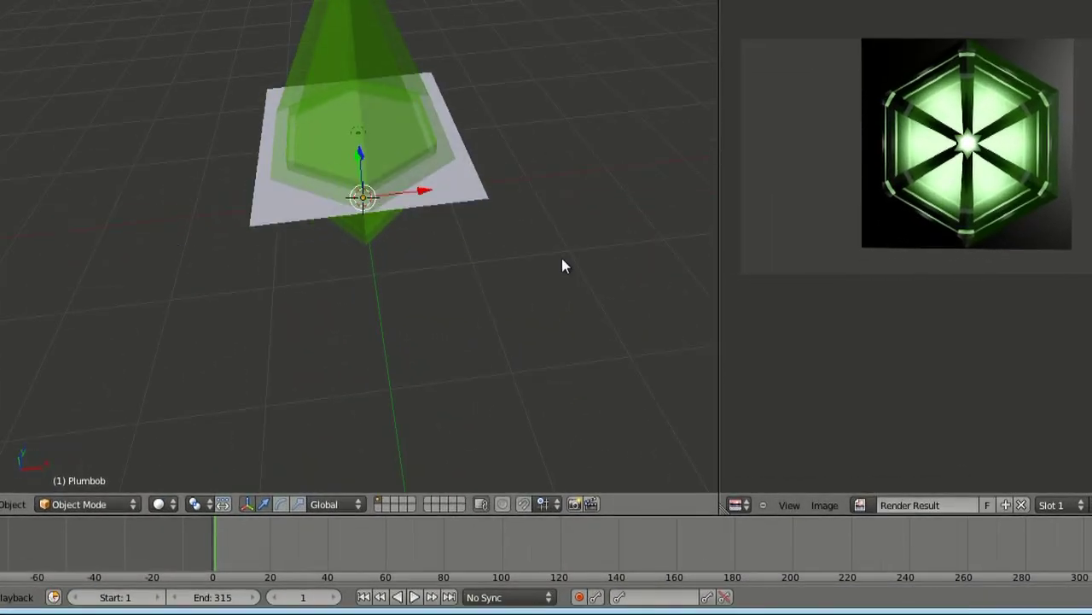
{"action": "middle_click_drag", "start_coordinate": [562, 259], "coordinate": [581, 248]}
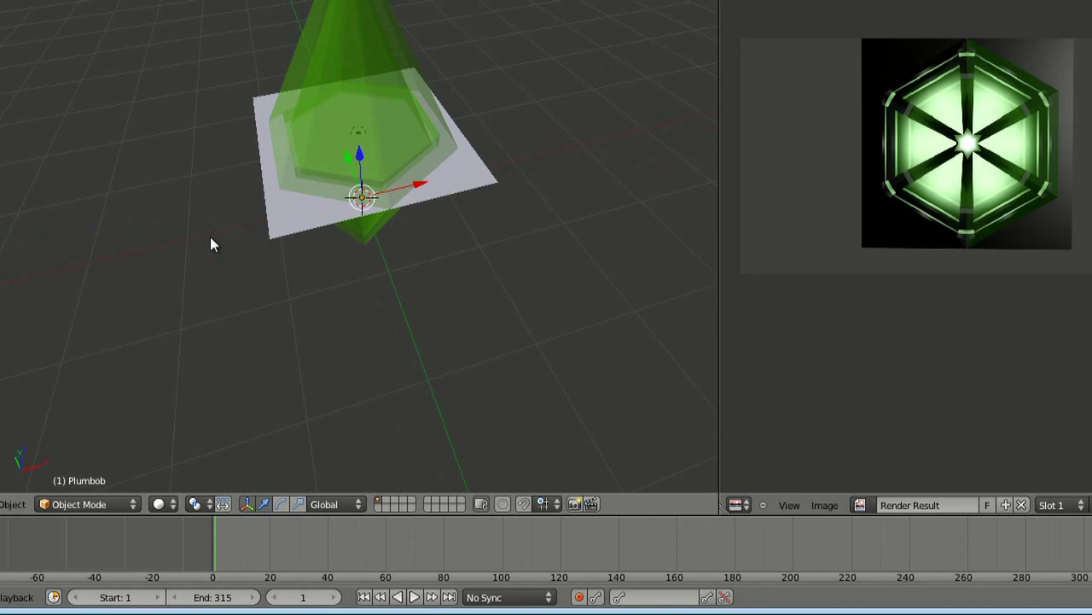
Add a cube mesh at the scene origin and scale it uniformly to about 0.081 inside the plumbob.
{"action": "key", "text": "shift+a"}
{"action": "mouse_move", "coordinate": [239, 214]}
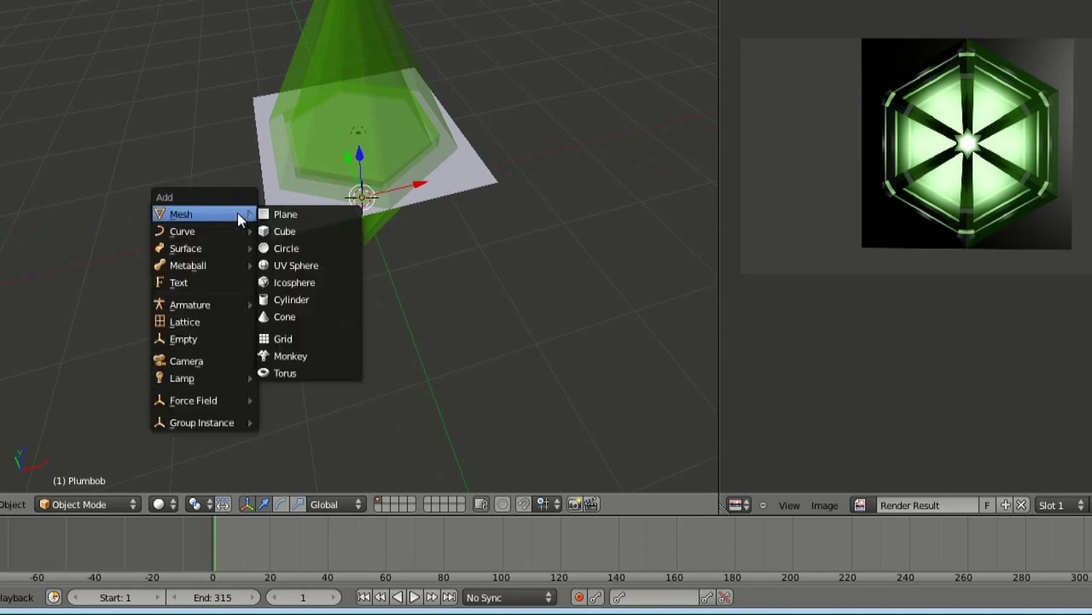
{"action": "left_click", "coordinate": [312, 227]}
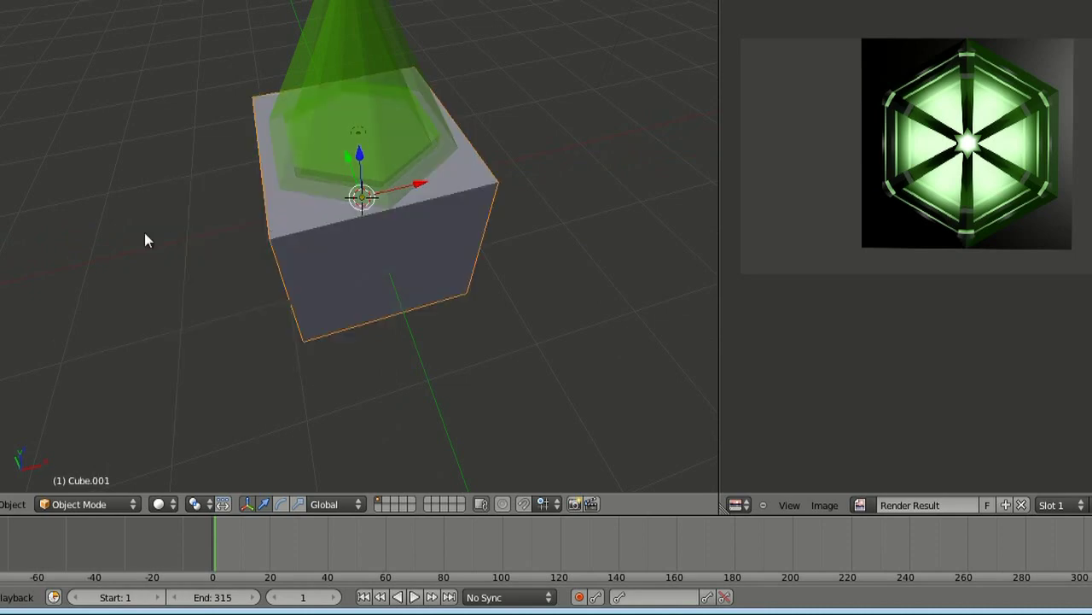
{"action": "key", "text": "s"}
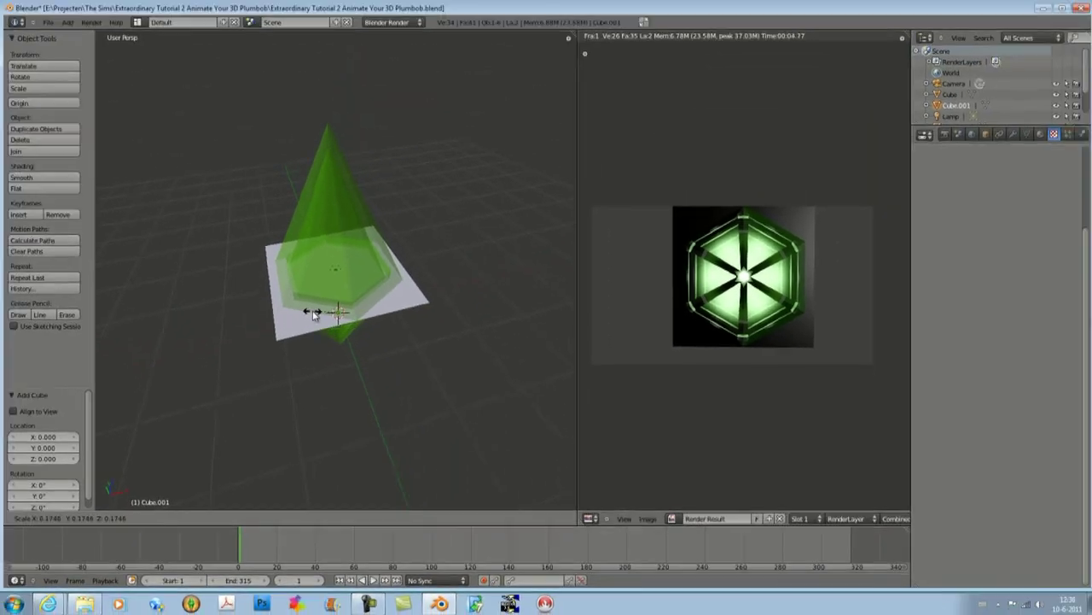
{"action": "left_click", "coordinate": [329, 309]}
{"action": "middle_click_drag", "start_coordinate": [344, 358], "coordinate": [348, 265]}
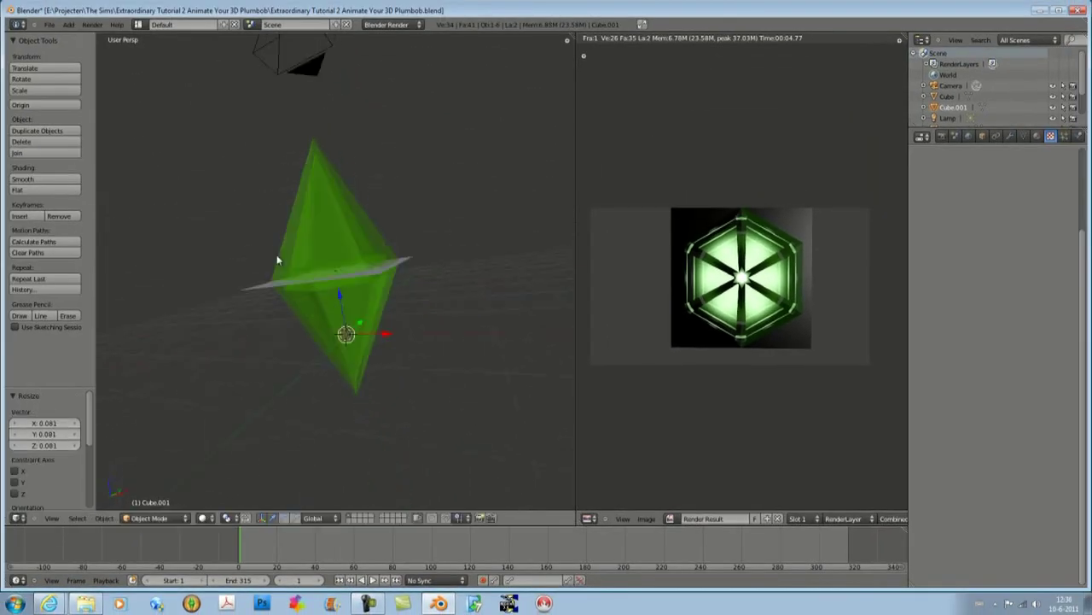
Delete the small helper cube inside the plumbob.
{"action": "scroll", "coordinate": [304, 345], "scroll_direction": "up", "scroll_amount": 4}
{"action": "mouse_move", "coordinate": [304, 345]}
{"action": "middle_mouse_down"}
{"action": "mouse_move", "coordinate": [313, 342]}
{"action": "mouse_move", "coordinate": [302, 322]}
{"action": "mouse_move", "coordinate": [327, 399]}
{"action": "mouse_move", "coordinate": [322, 304]}
{"action": "mouse_move", "coordinate": [305, 344]}
{"action": "mouse_move", "coordinate": [277, 359]}
{"action": "mouse_move", "coordinate": [258, 344]}
{"action": "mouse_move", "coordinate": [290, 358]}
{"action": "middle_mouse_up"}
{"action": "scroll", "coordinate": [321, 304], "scroll_direction": "up", "scroll_amount": 3}
{"action": "key", "text": "KP_Decimal"}
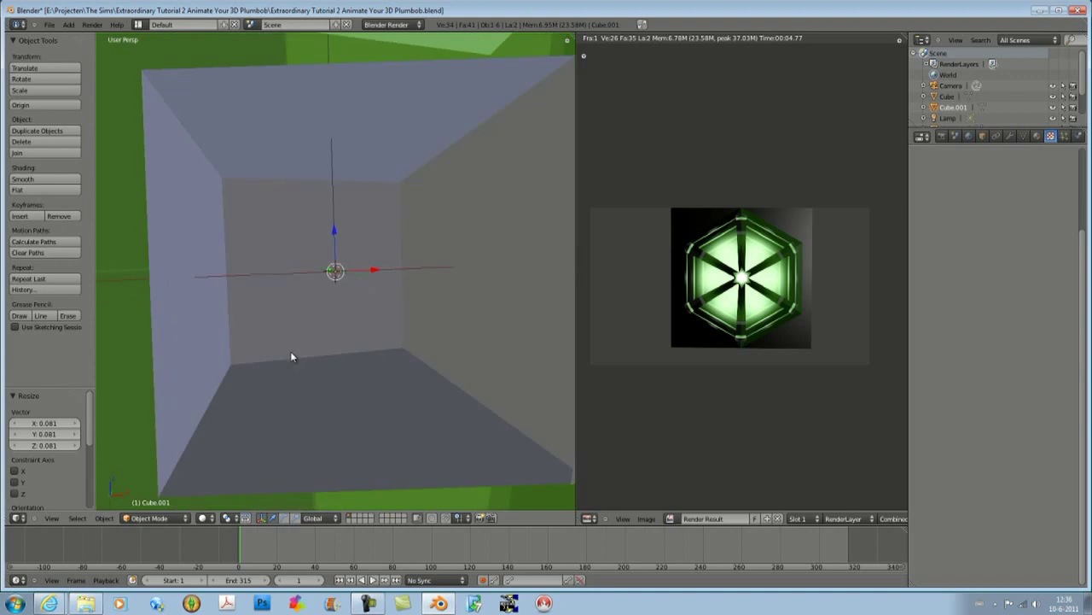
{"action": "scroll", "coordinate": [290, 357], "scroll_direction": "down", "scroll_amount": 5}
{"action": "middle_click_drag", "start_coordinate": [288, 346], "coordinate": [252, 381]}
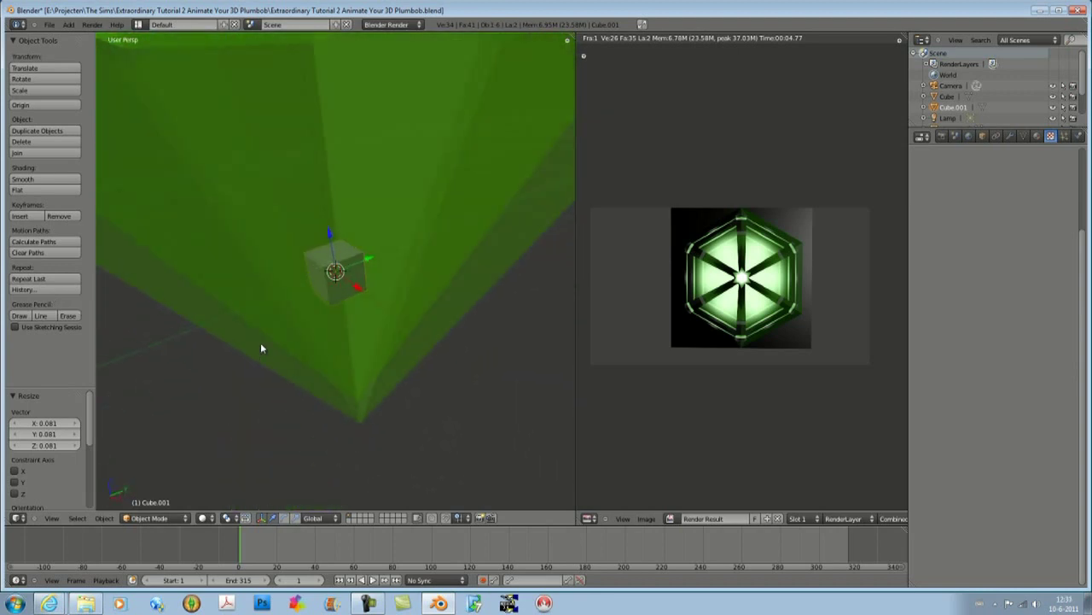
{"action": "key", "text": "x"}
{"action": "left_click", "coordinate": [260, 344]}
{"action": "middle_click_drag", "start_coordinate": [260, 344], "coordinate": [317, 262]}
Select the plumbob and view it together with the plane at an angle from above.
{"action": "right_click", "coordinate": [307, 107]}
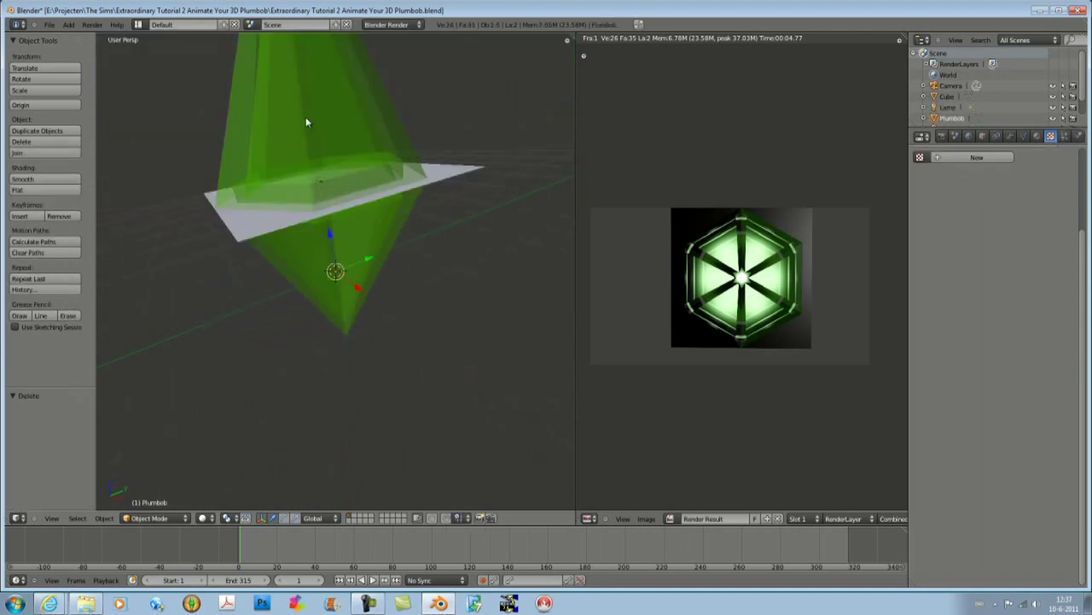
{"action": "middle_click_drag", "start_coordinate": [242, 315], "coordinate": [244, 313]}
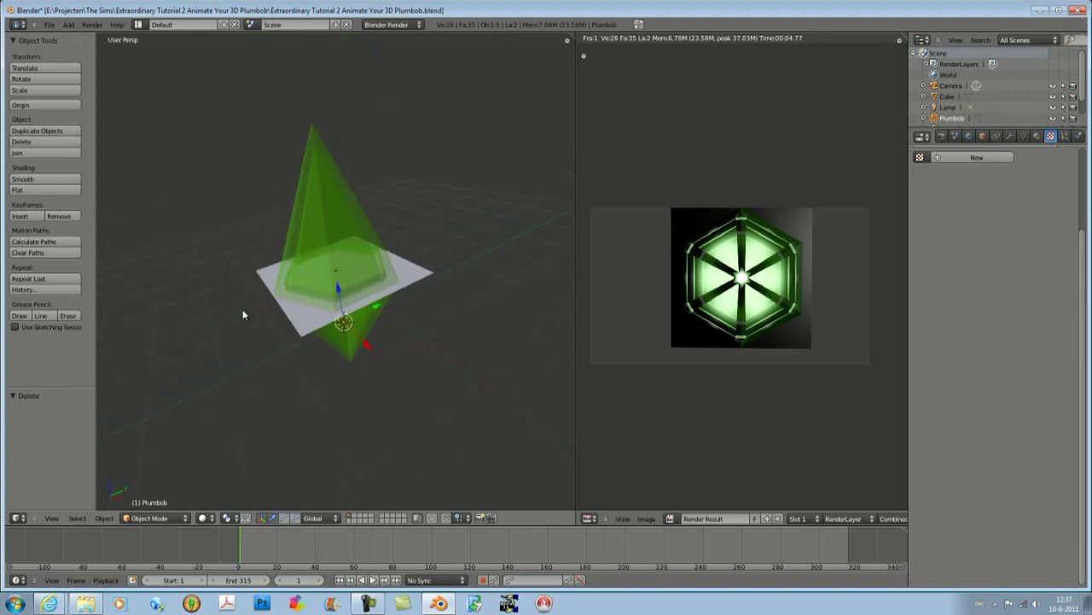
{"action": "middle_click_drag", "start_coordinate": [261, 376], "coordinate": [339, 328]}
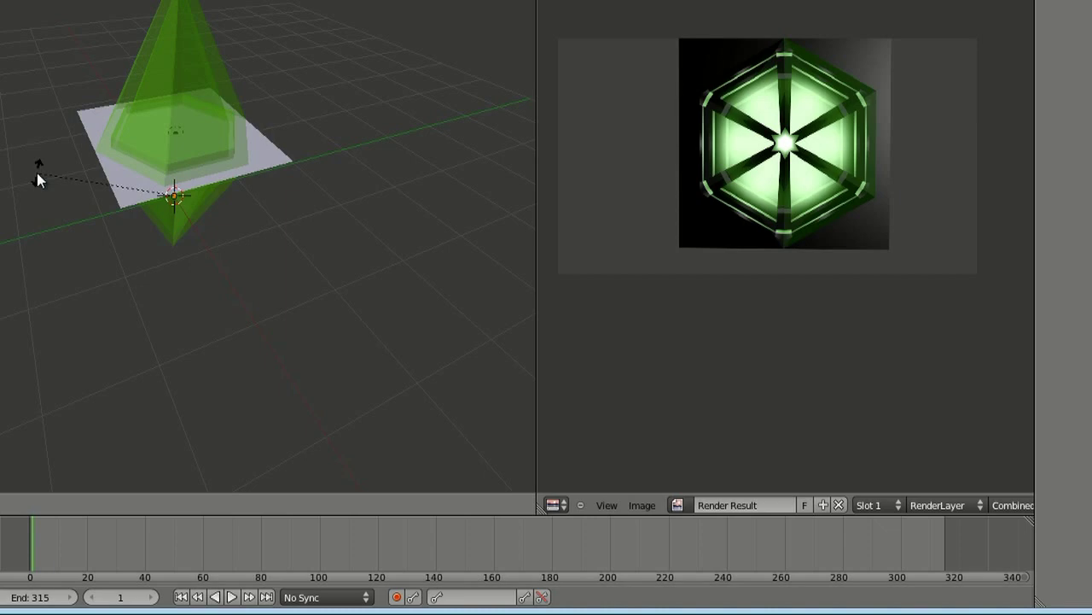
Try to rotate the plumbob 90° about the X axis.
{"action": "type", "text": "x90"}
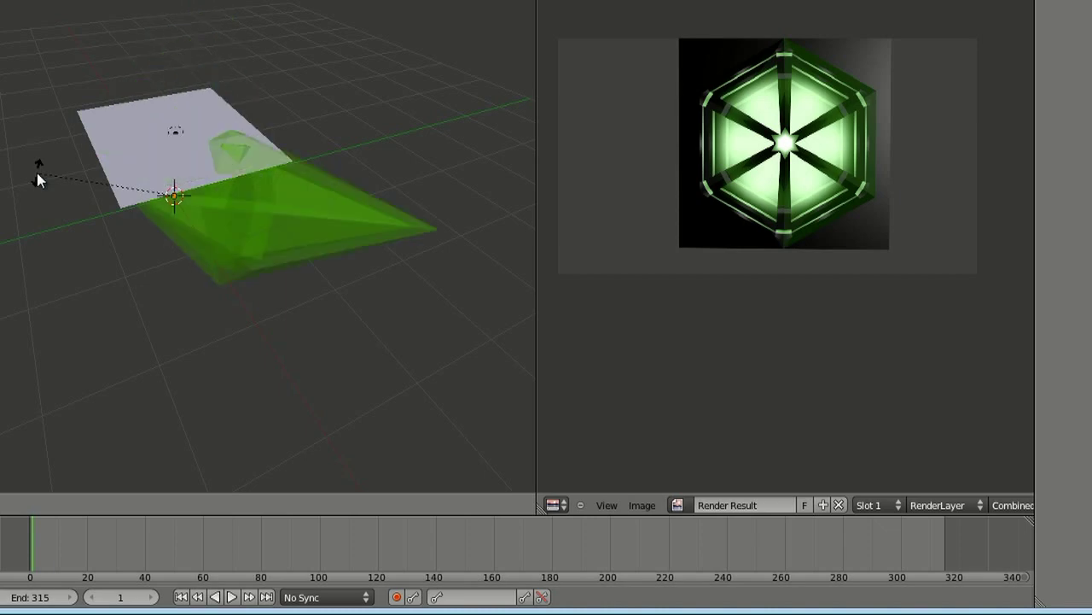
{"action": "key", "text": "Escape"}
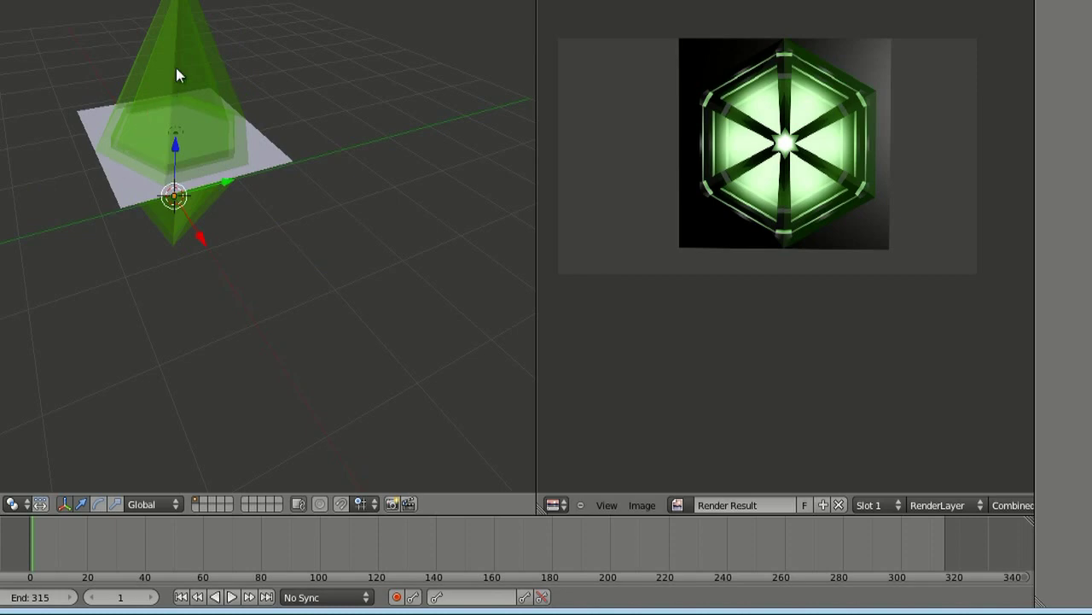
{"action": "key", "text": "r"}
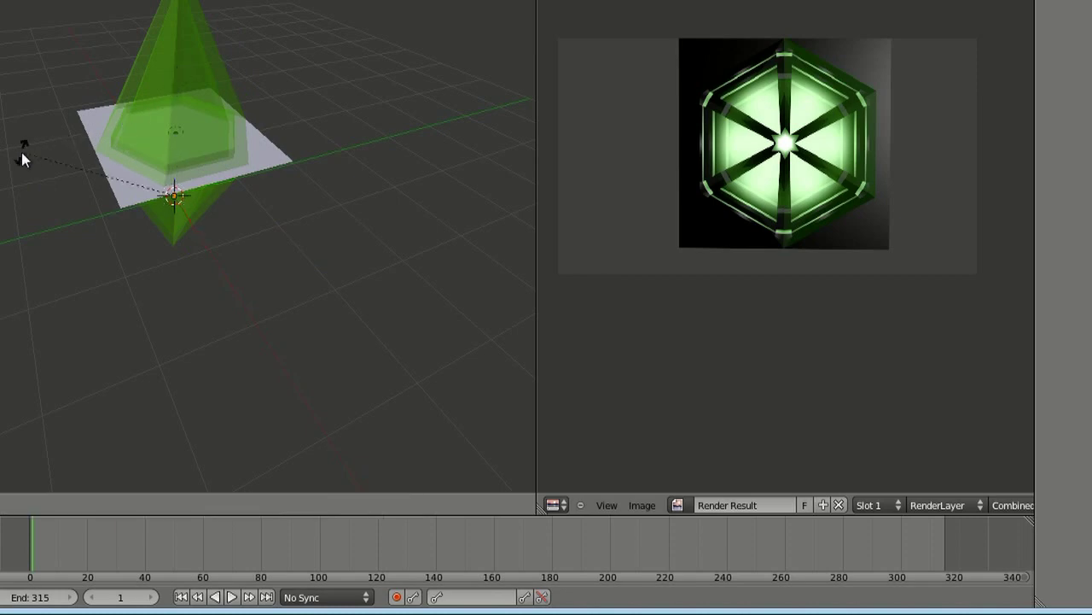
{"action": "type", "text": "x90"}
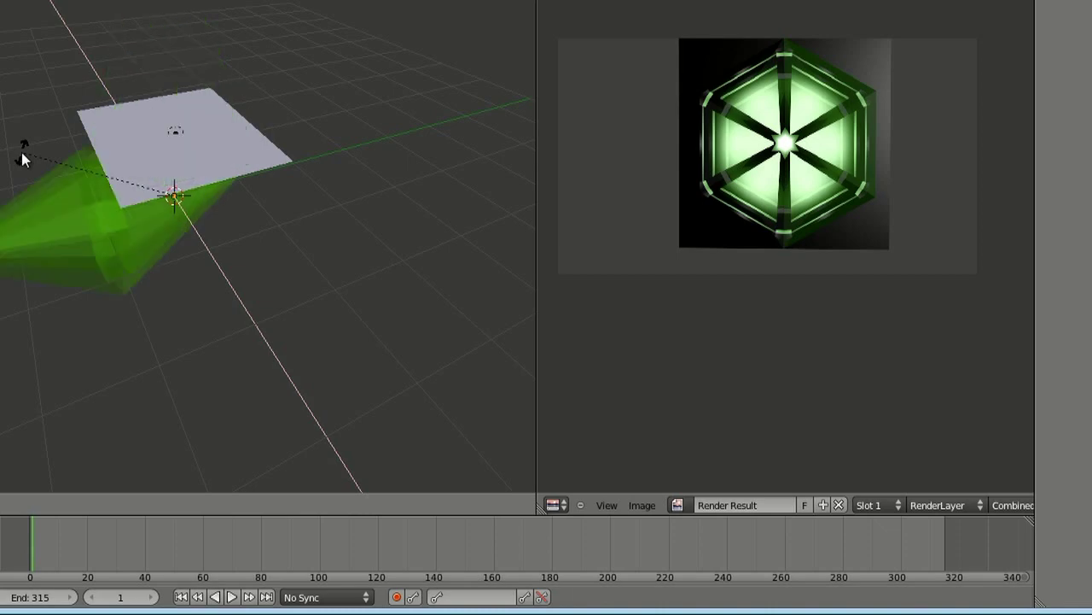
{"action": "key", "text": "Return"}
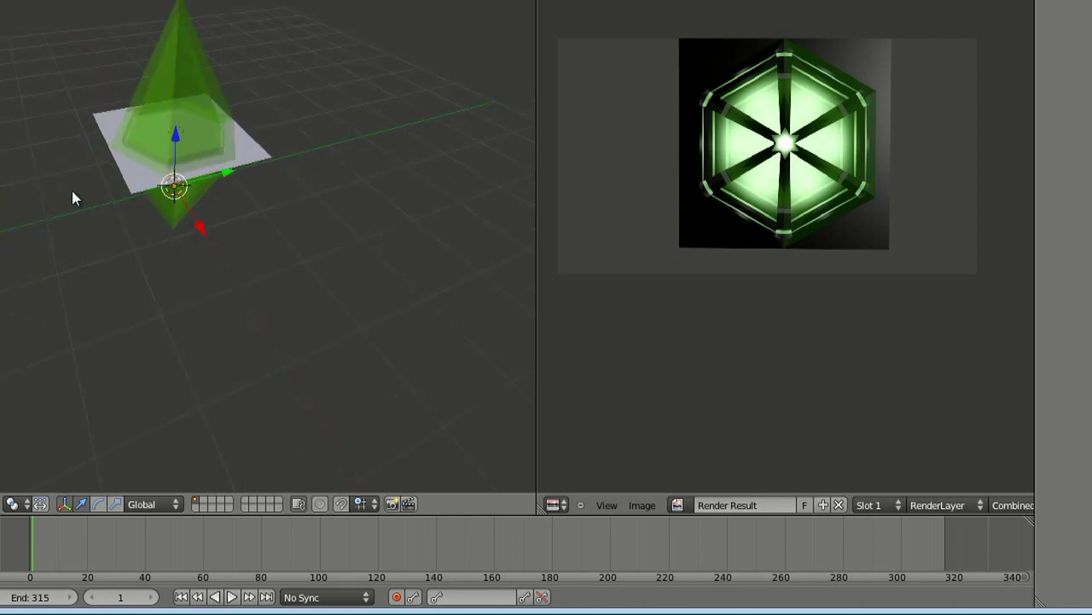
Rotate the plumbob 90° about the global Y axis so it lies along the X axis.
{"action": "key", "text": "r"}
{"action": "key", "text": "y"}
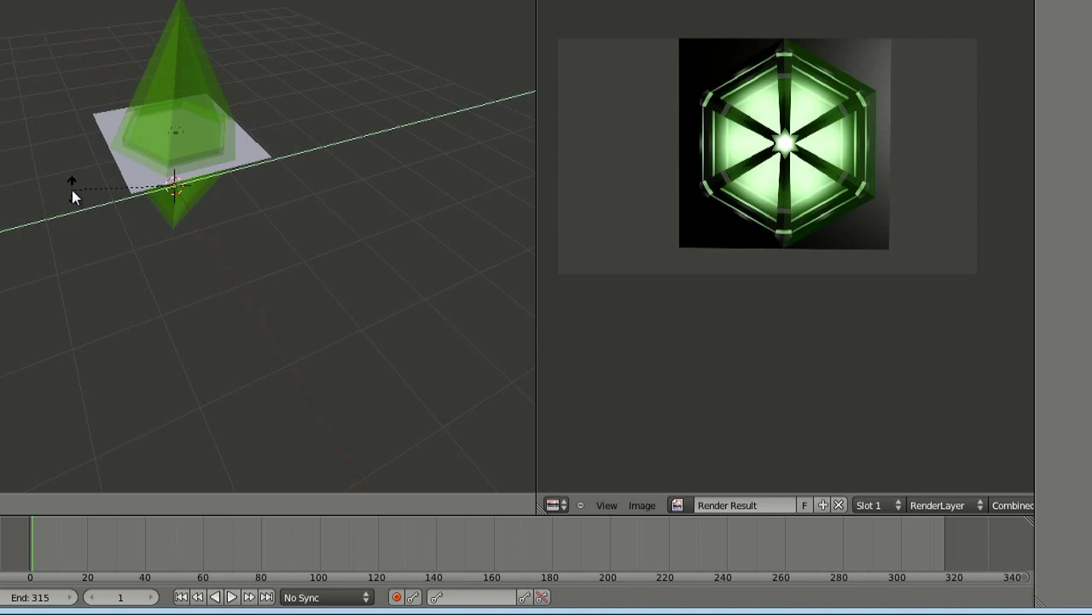
{"action": "type", "text": "180"}
{"action": "key", "text": "Return"}
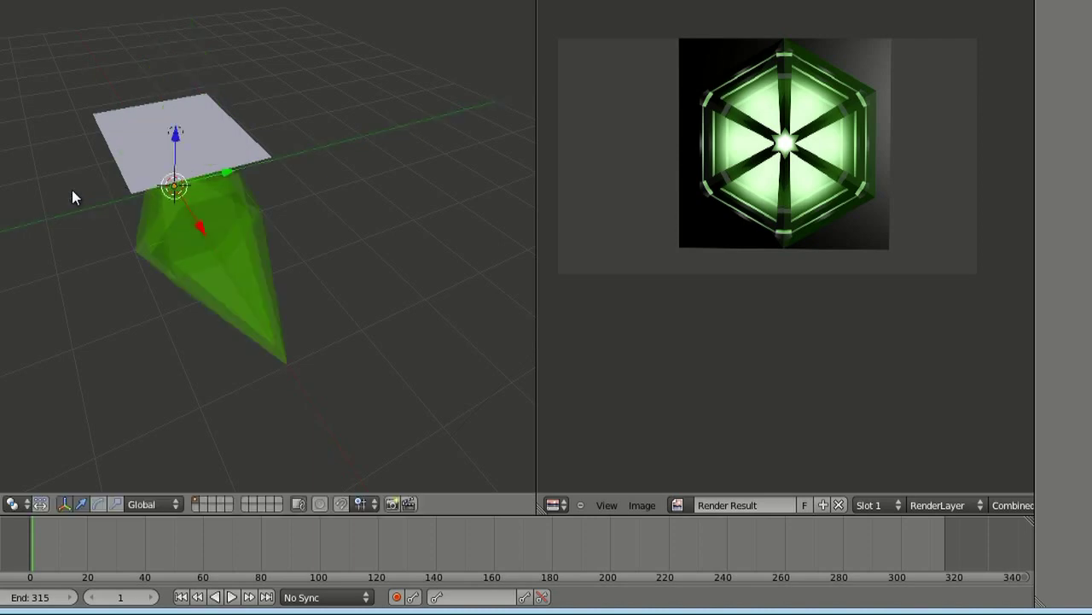
Scale the plumbob down uniformly by a factor of 0.1 and again by 0.6.
{"action": "key", "text": "s"}
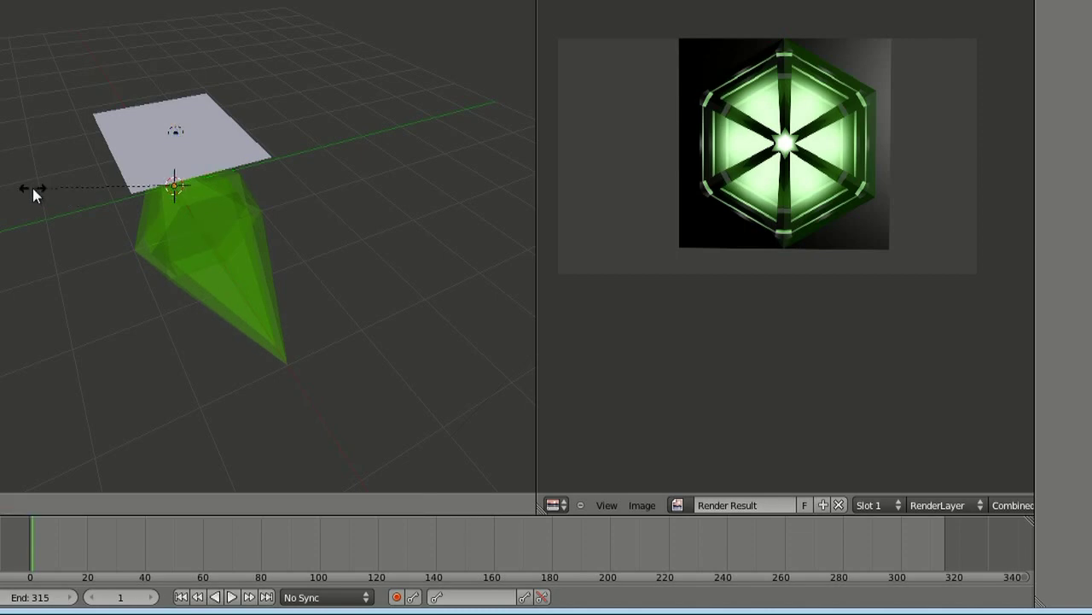
{"action": "key", "text": "0"}
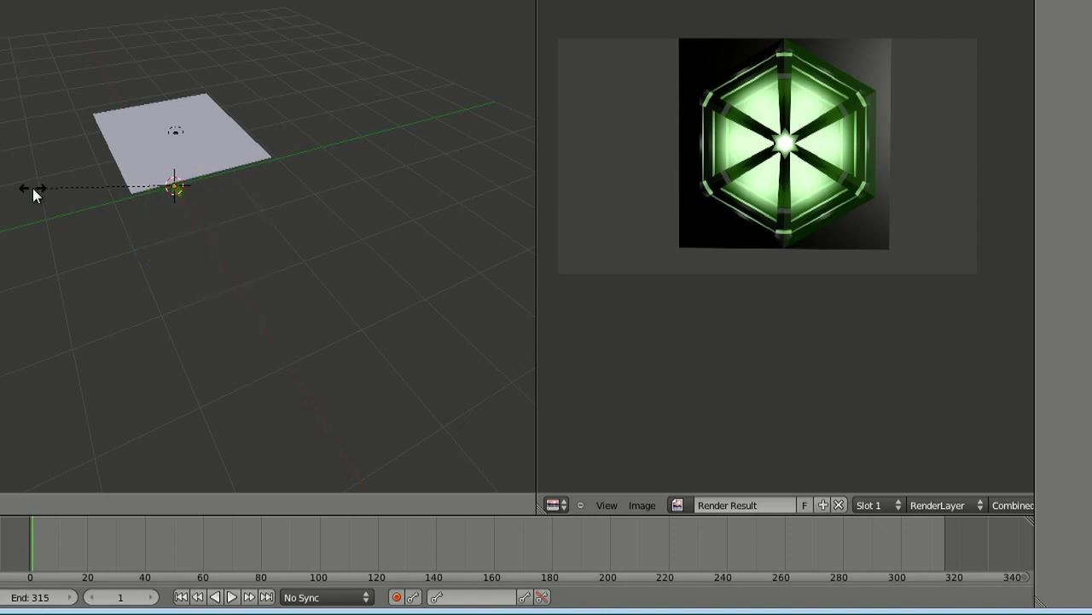
{"action": "key", "text": "Return"}
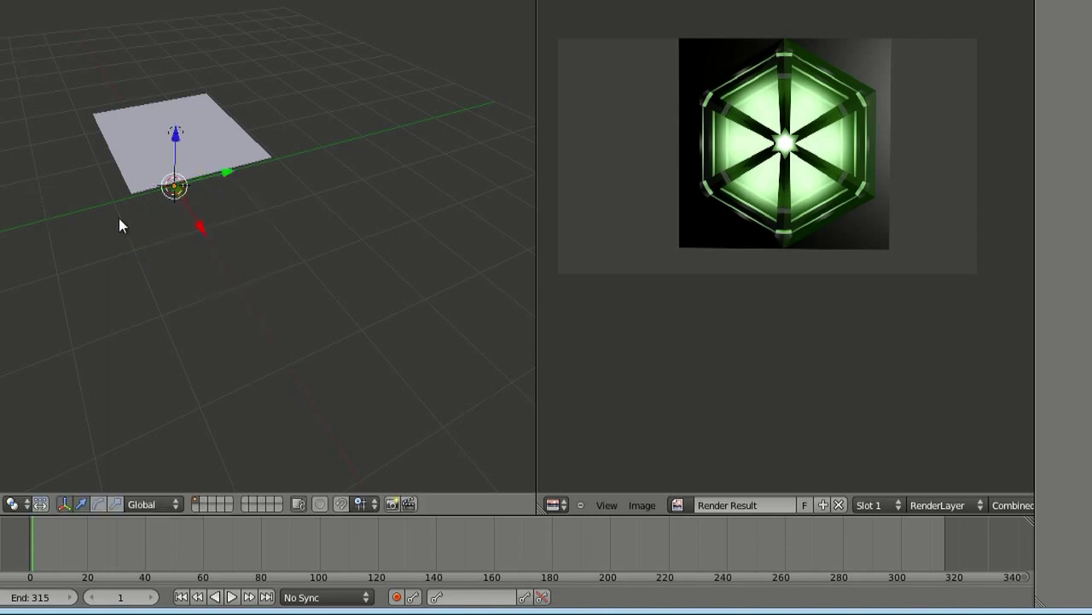
{"action": "middle_click_drag", "start_coordinate": [120, 220], "coordinate": [127, 141]}
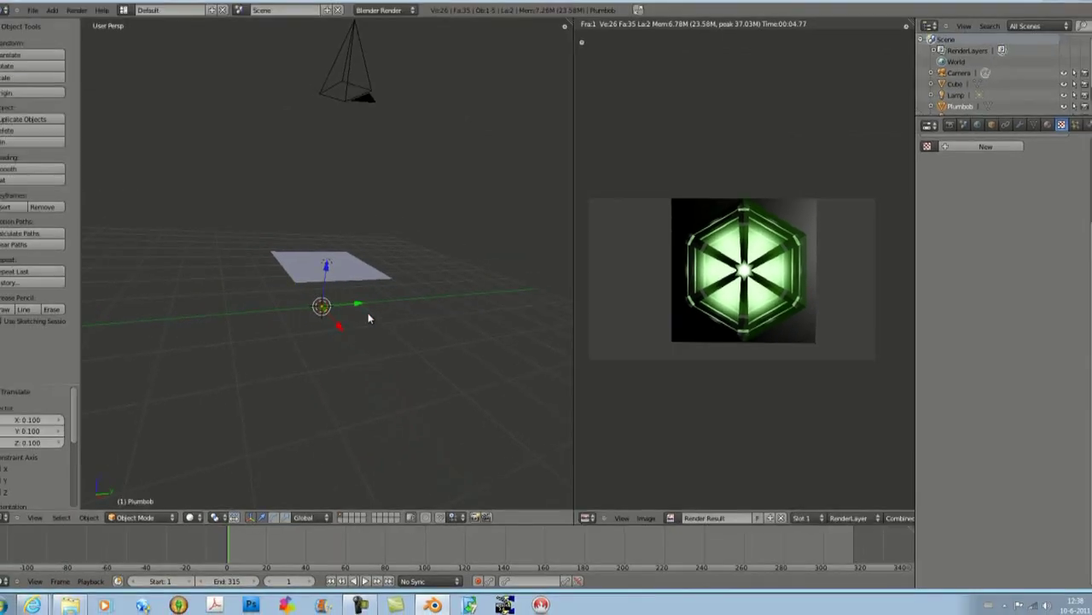
{"action": "scroll", "coordinate": [303, 343], "scroll_direction": "up", "scroll_amount": 5}
{"action": "middle_click_drag", "start_coordinate": [302, 371], "coordinate": [358, 402]}
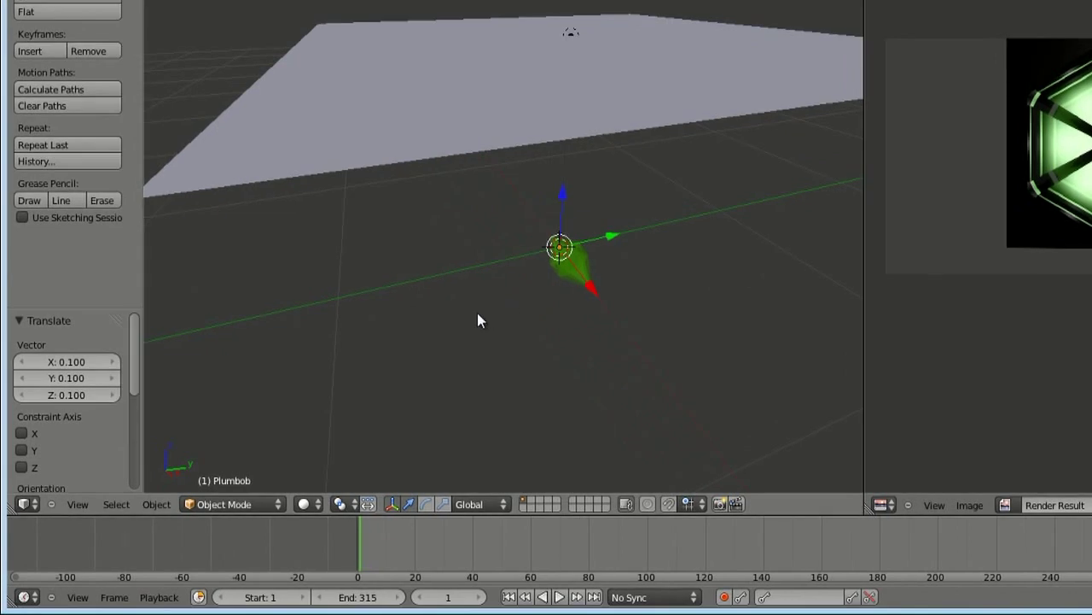
{"action": "key", "text": "s"}
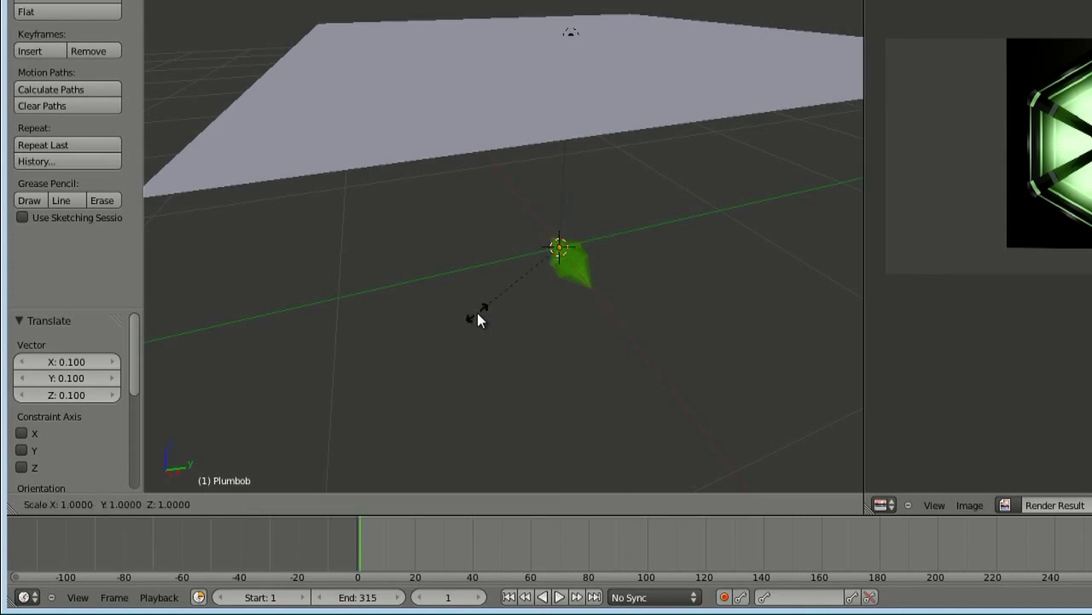
{"action": "type", "text": "0.6"}
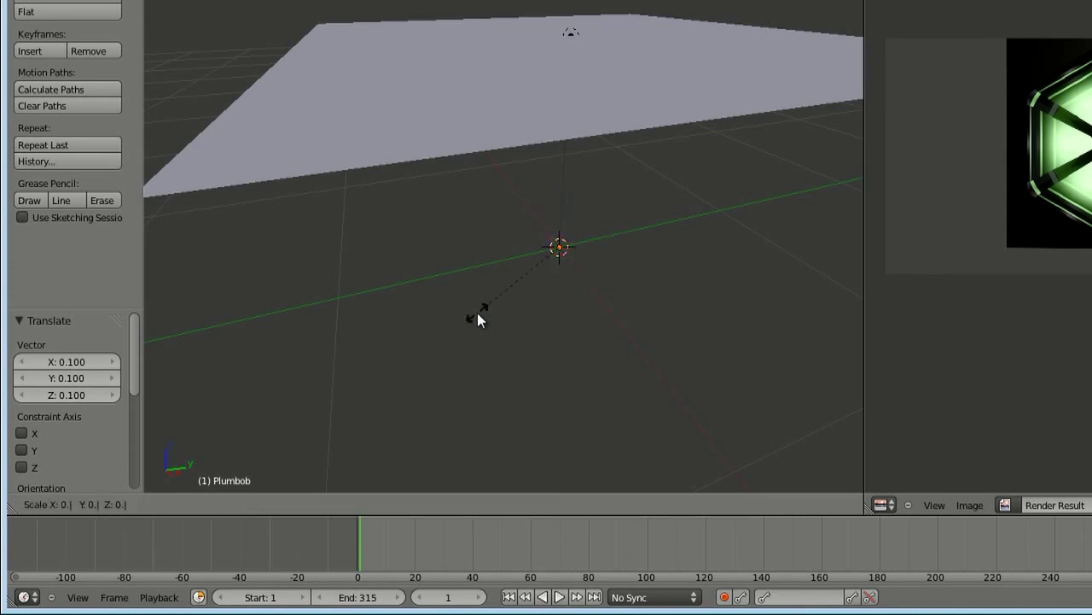
{"action": "key", "text": "Return"}
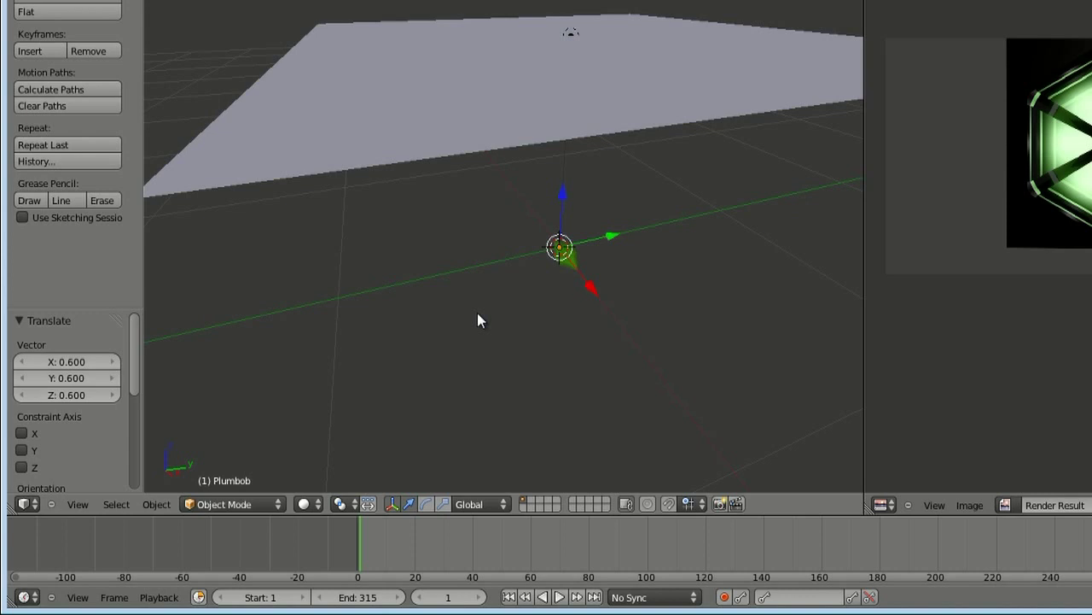
Switch to the front view and move the Point lamp -0.85 along the global Z axis.
{"action": "left_click", "coordinate": [82, 504]}
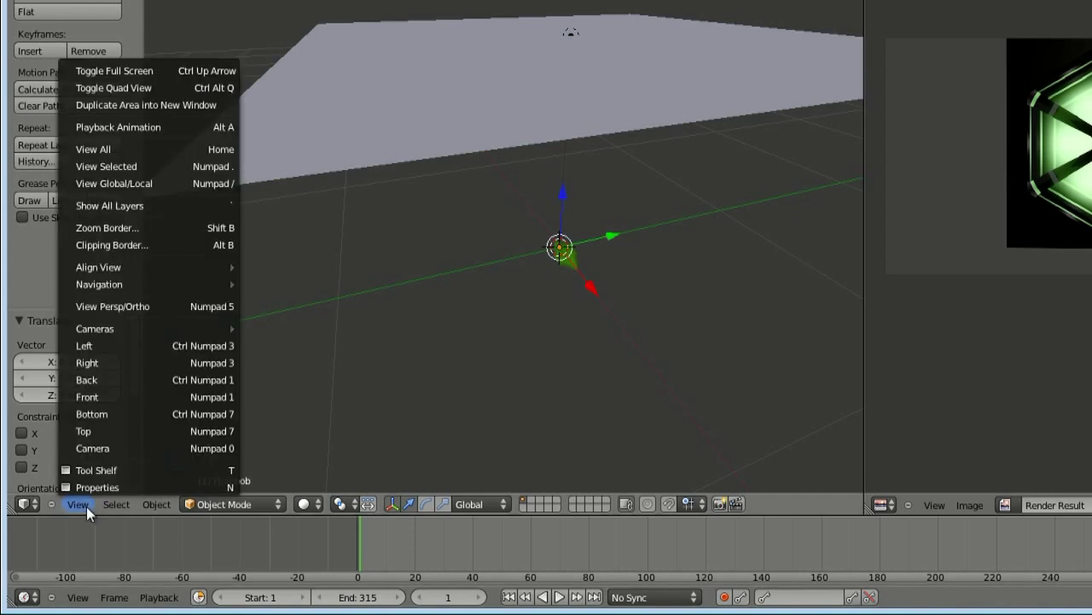
{"action": "left_click", "coordinate": [97, 396]}
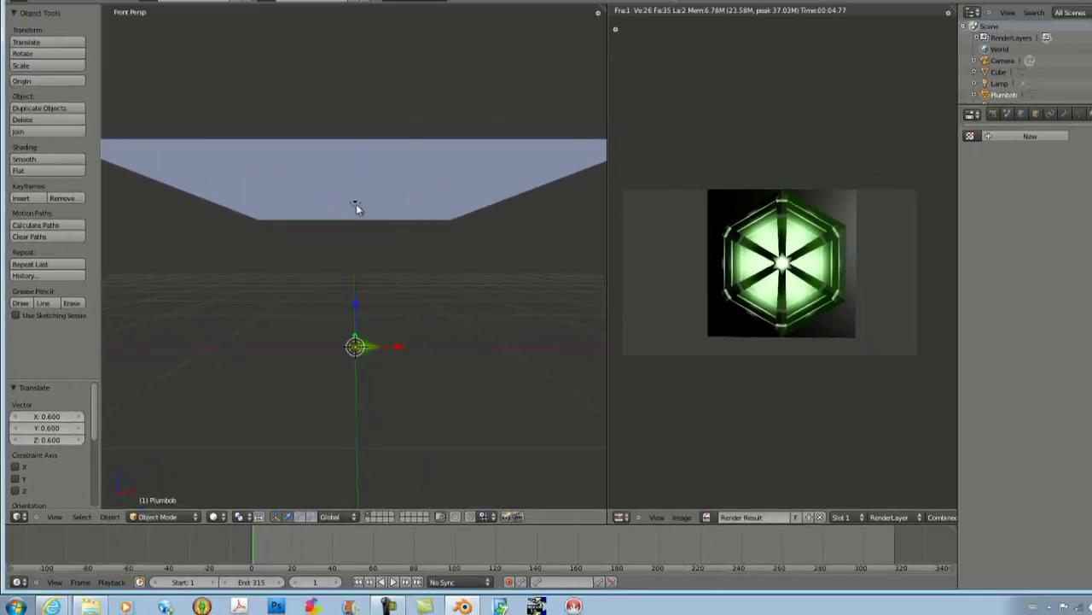
{"action": "right_click", "coordinate": [505, 65]}
{"action": "right_click", "coordinate": [338, 223]}
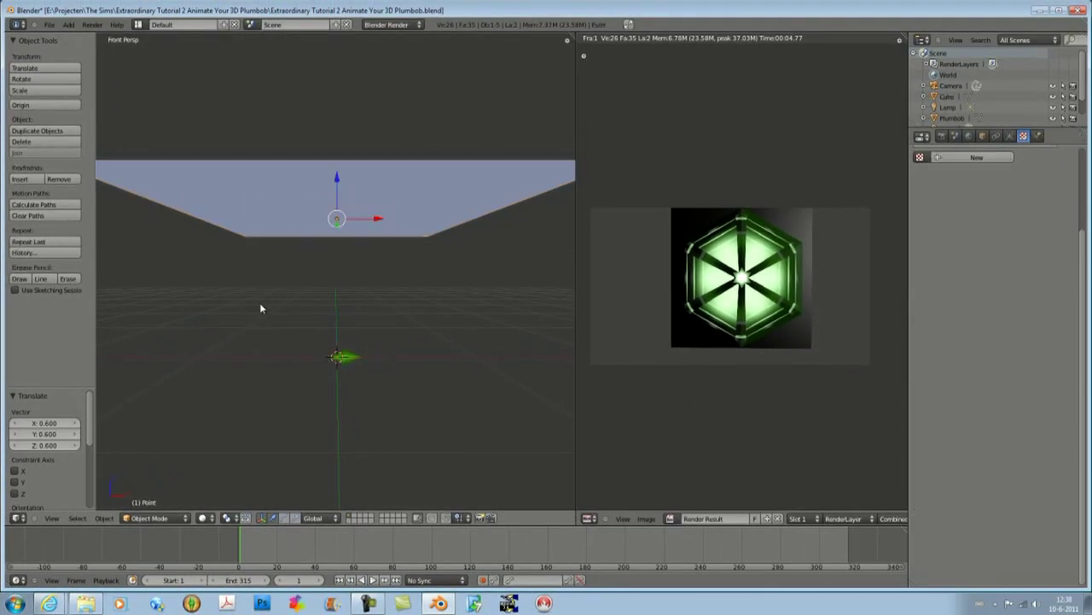
{"action": "key", "text": "g"}
{"action": "key", "text": "z"}
{"action": "type", "text": "-0.8"}
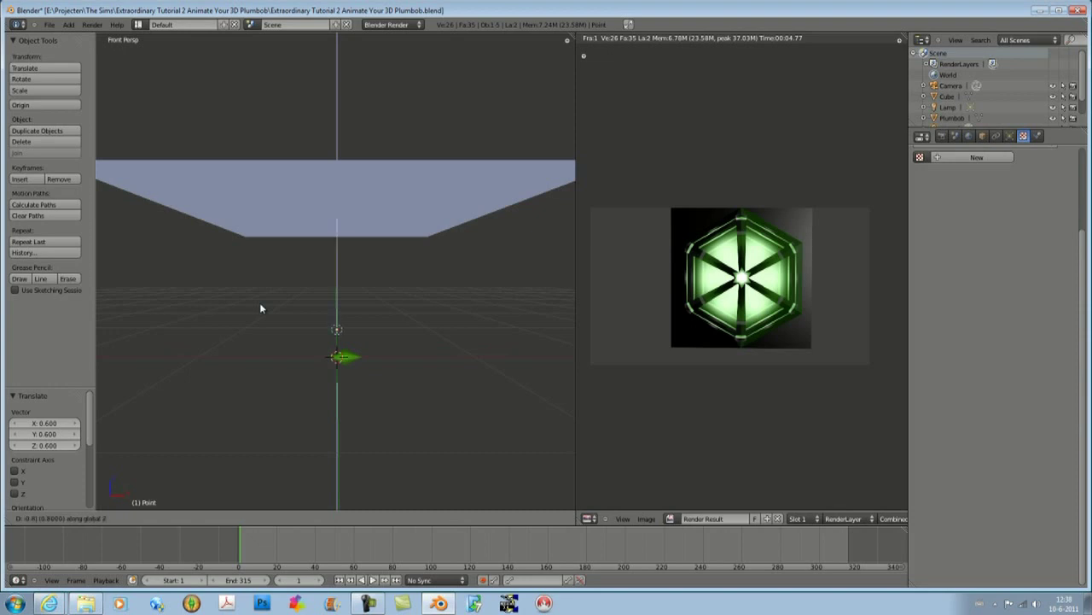
{"action": "type", "text": "5"}
{"action": "key", "text": "Return"}
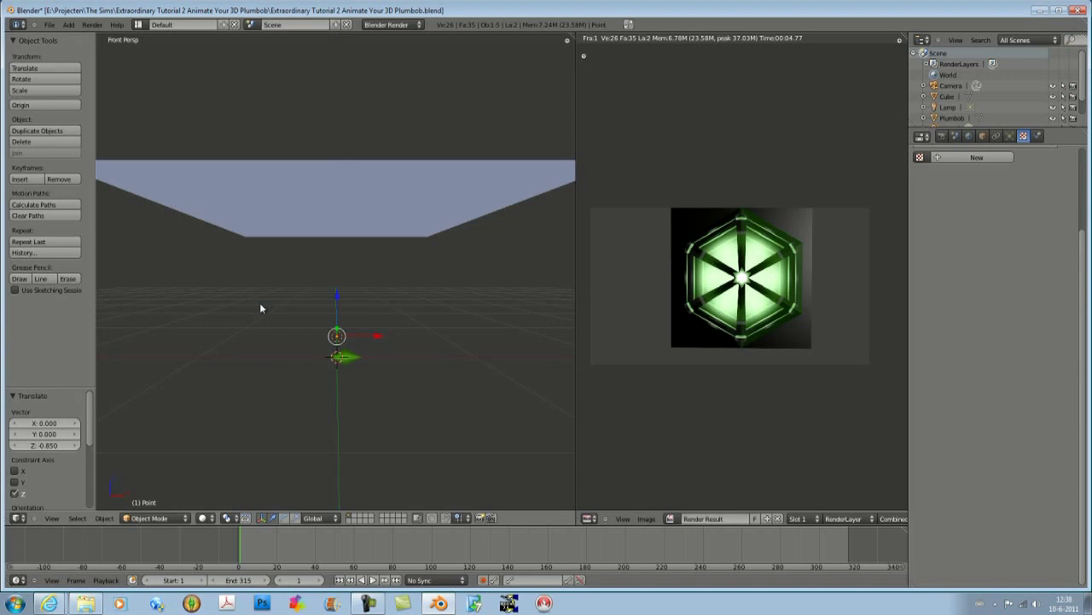
Move the plumbob -0.9 along the global Z axis.
{"action": "right_click", "coordinate": [347, 359]}
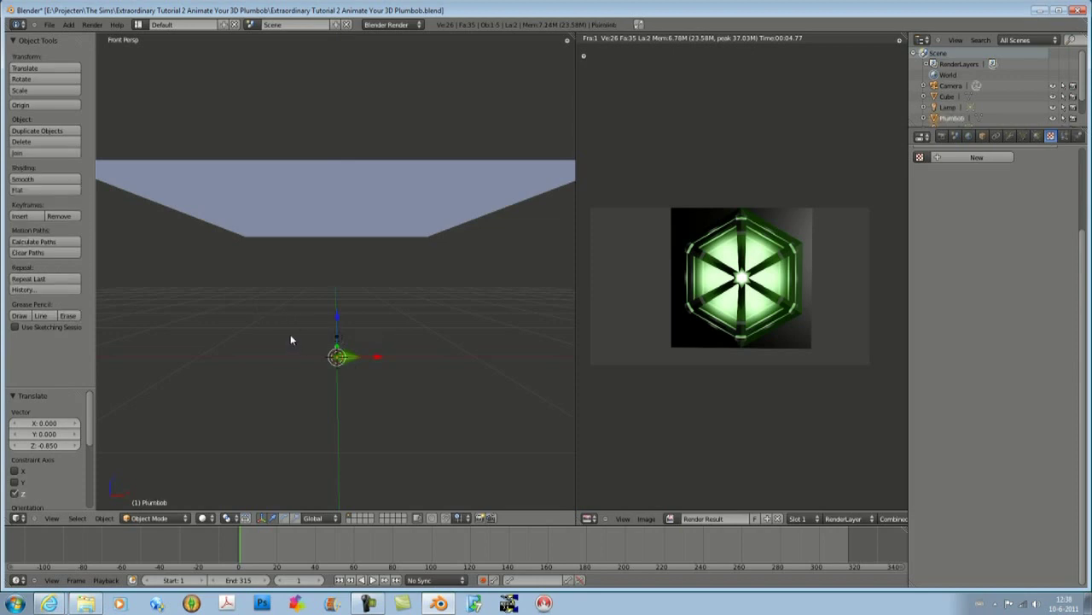
{"action": "key", "text": "g"}
{"action": "type", "text": "z"}
{"action": "type", "text": "-0.9"}
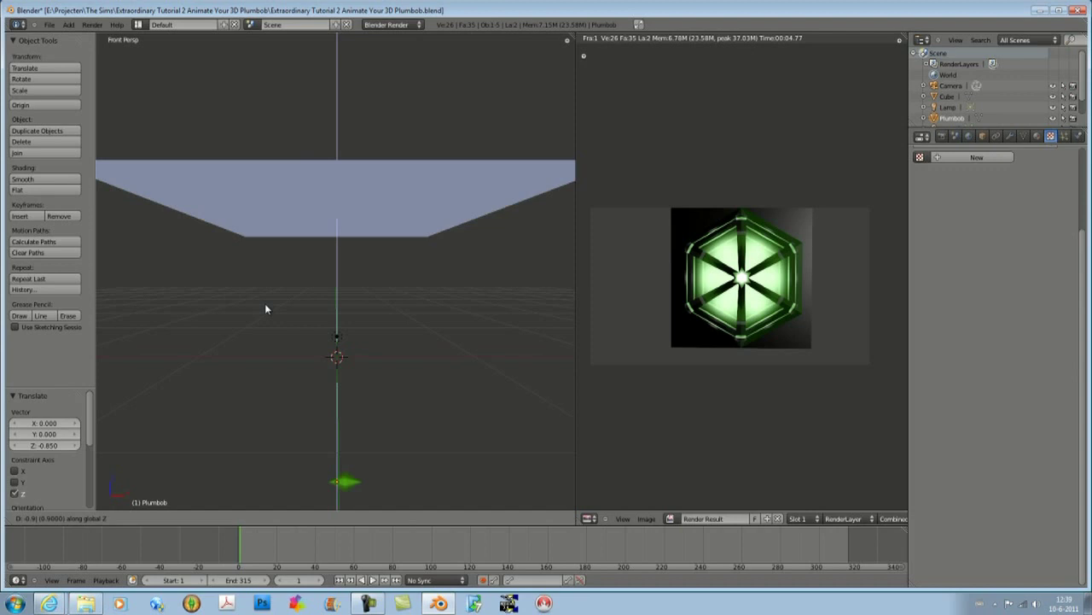
{"action": "key", "text": "Return"}
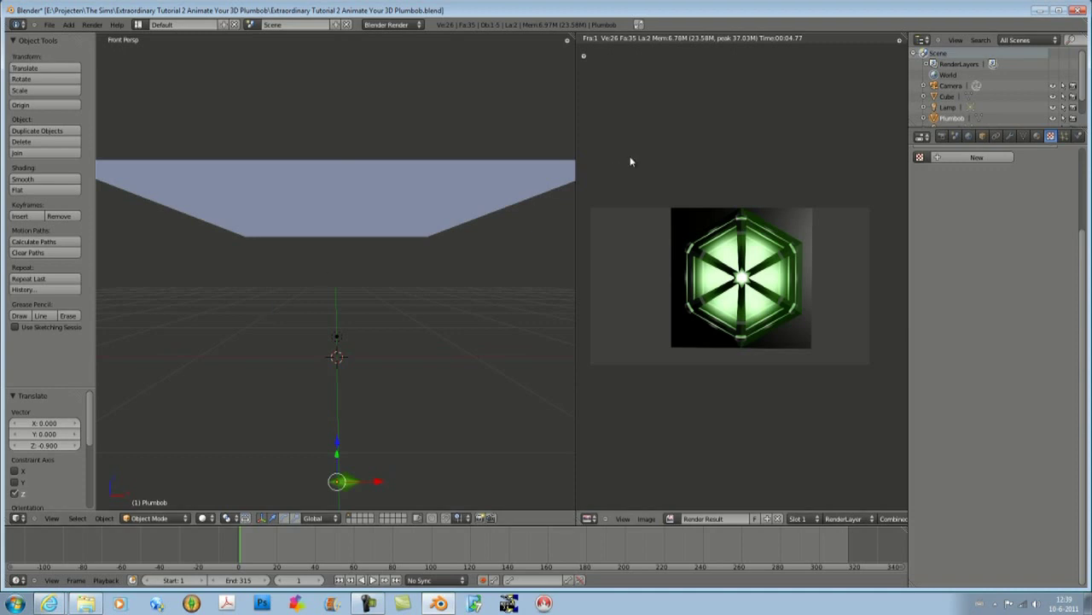
Rename the plumbob object as Plumbob 01.
{"action": "left_click", "coordinate": [982, 137]}
{"action": "left_click", "coordinate": [967, 177]}
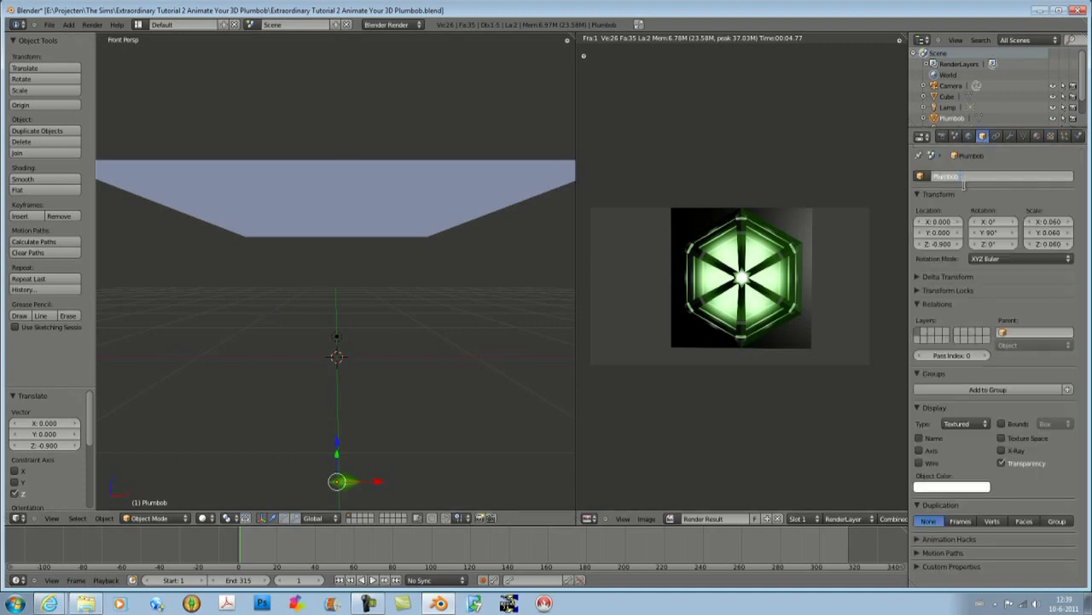
{"action": "type", "text": "01"}
{"action": "key", "text": "Return"}
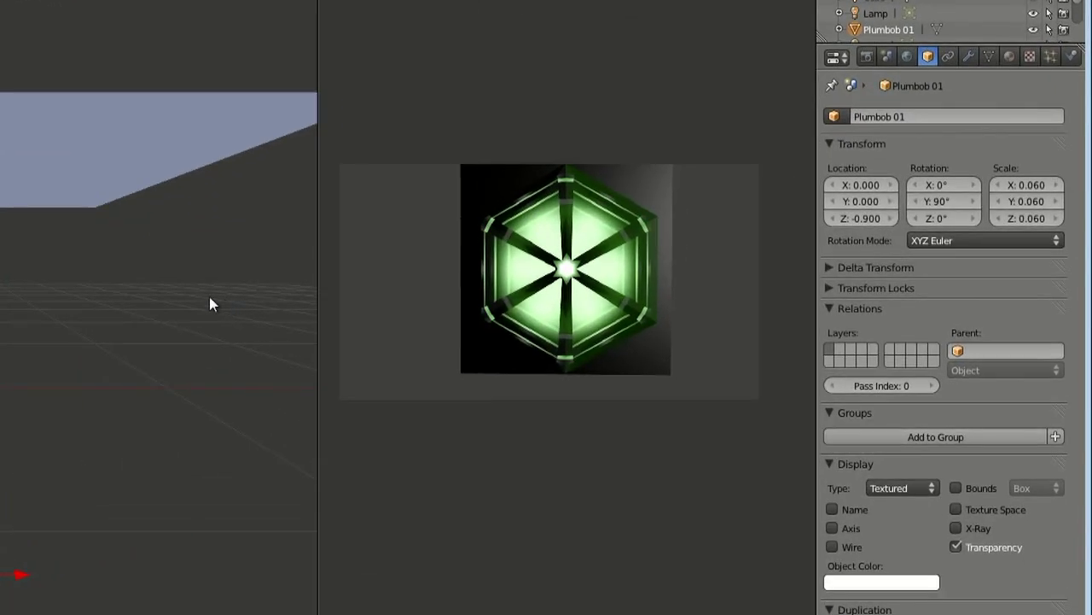
Rename the plane object, still called Cube, as Layout.
{"action": "right_click", "coordinate": [61, 185]}
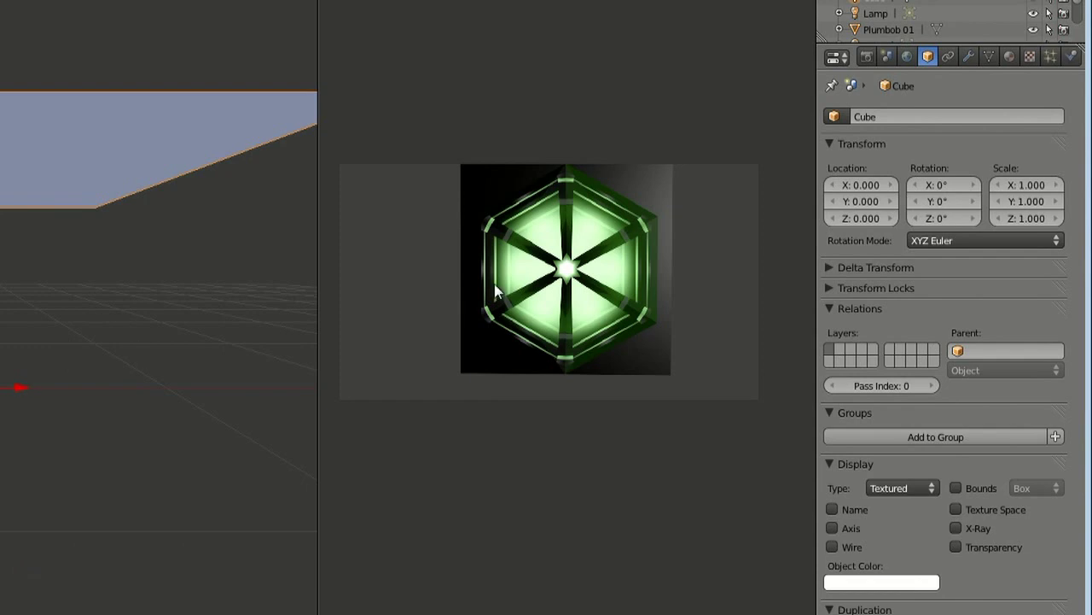
{"action": "left_click", "coordinate": [894, 113]}
{"action": "type", "text": "Layout"}
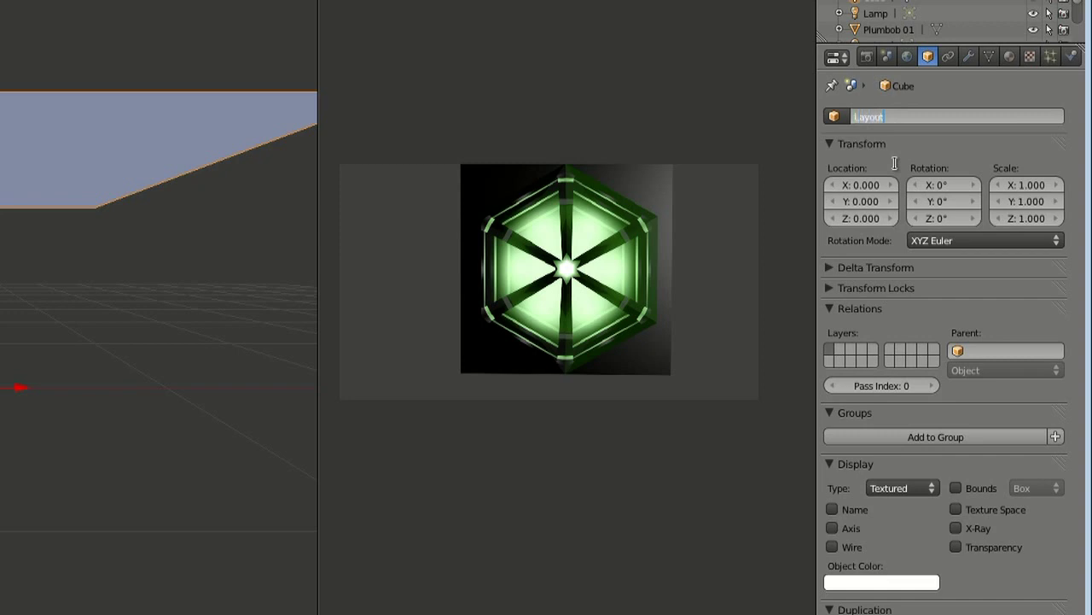
{"action": "key", "text": "Return"}
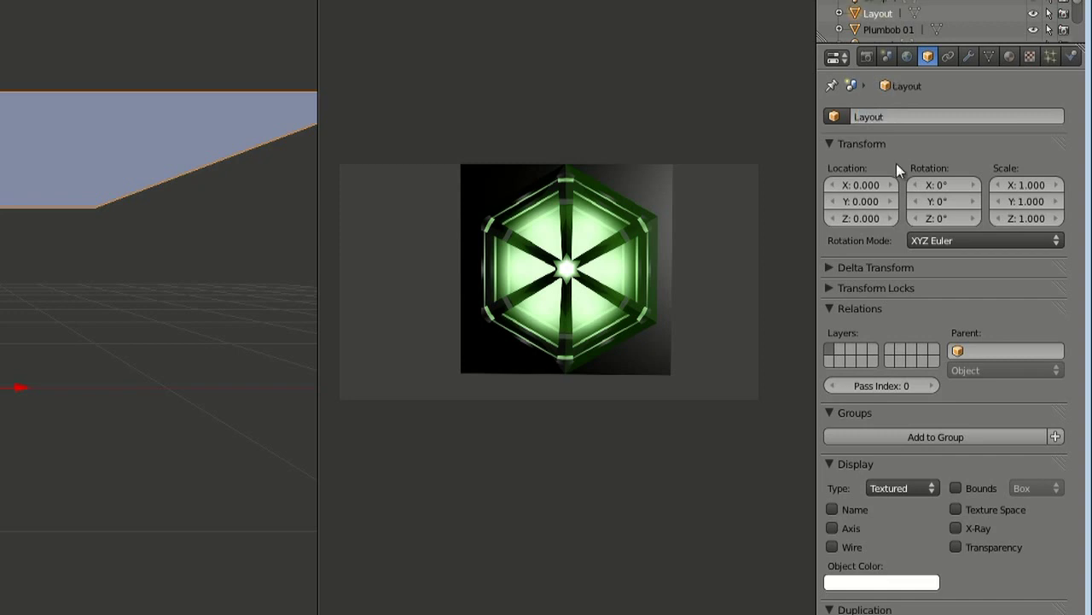
Show the Layout plane's movie texture and scrub the timeline to frame 315 to preview the intro.
{"action": "left_click", "coordinate": [1029, 55]}
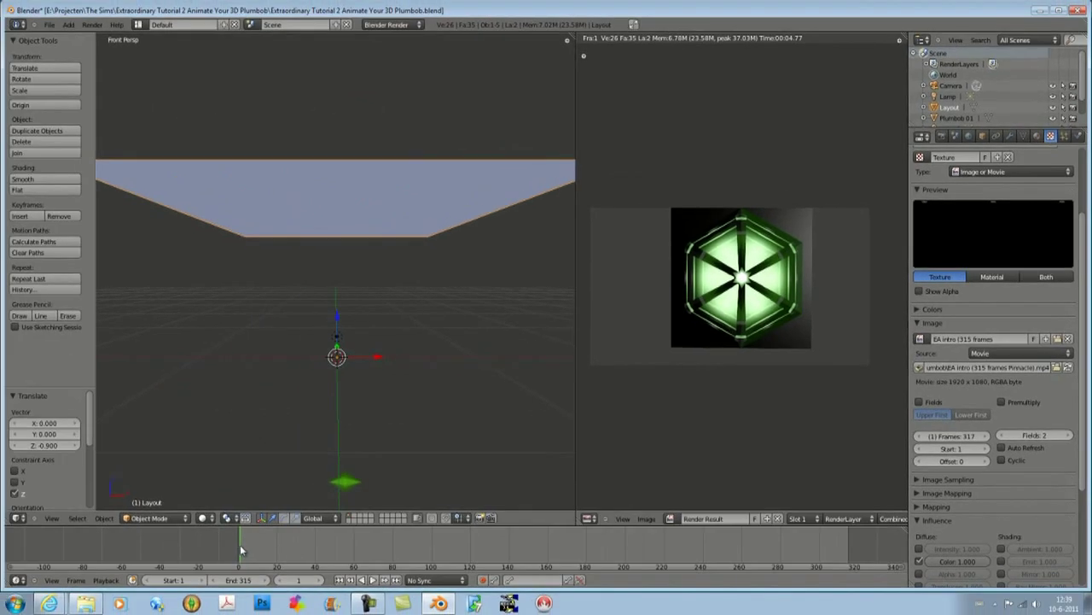
{"action": "left_click", "coordinate": [246, 550]}
{"action": "left_click_drag", "start_coordinate": [245, 551], "coordinate": [849, 557]}
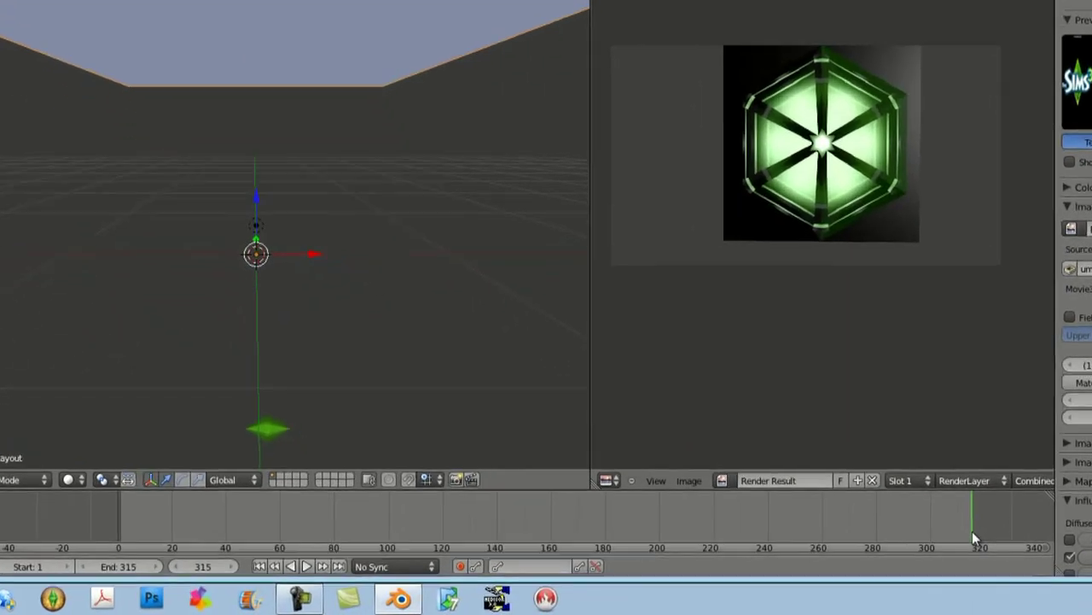
Play the animation from the first frame and return to frame 1.
{"action": "left_click", "coordinate": [251, 565]}
{"action": "left_click", "coordinate": [298, 564]}
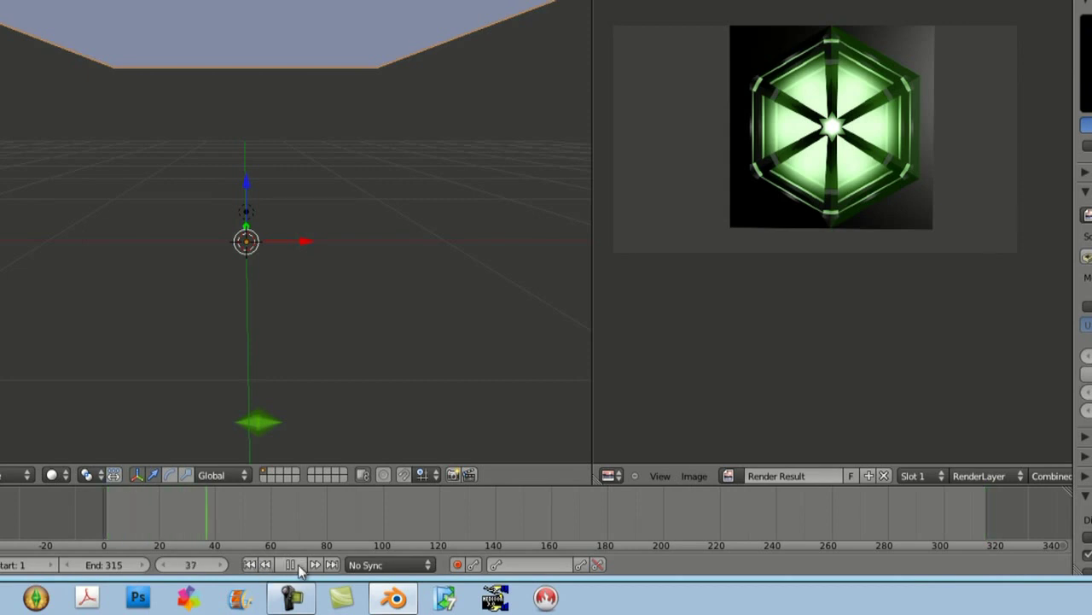
{"action": "left_click", "coordinate": [296, 564]}
{"action": "left_click", "coordinate": [251, 565]}
Scrub the timeline from the start to frame 92 and render that frame.
{"action": "left_click_drag", "start_coordinate": [108, 522], "coordinate": [275, 543]}
{"action": "left_click", "coordinate": [249, 564]}
{"action": "left_click_drag", "start_coordinate": [271, 516], "coordinate": [359, 533]}
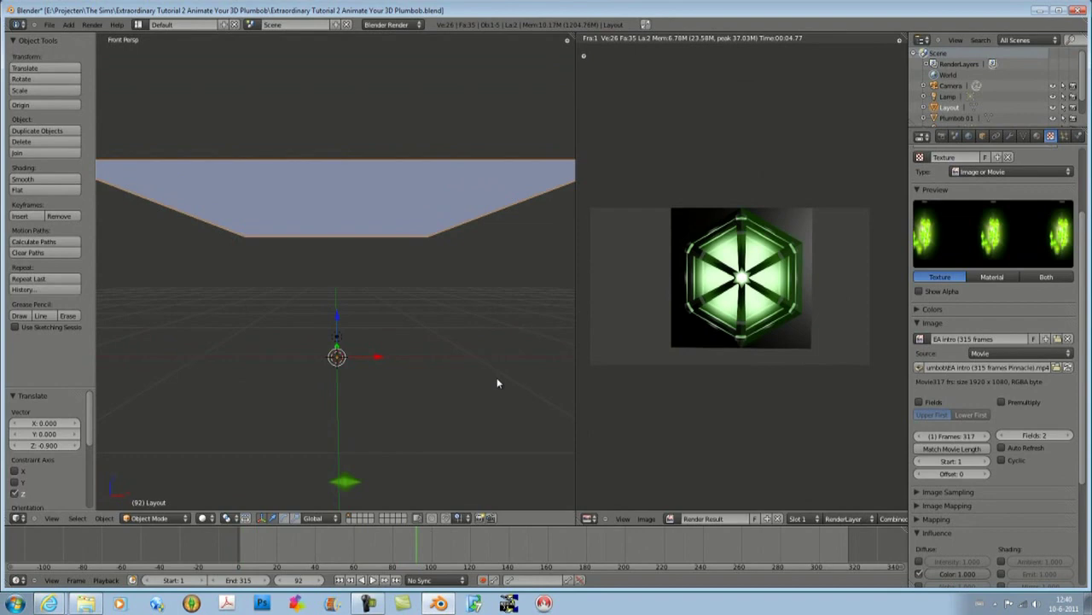
{"action": "key", "text": "F12"}
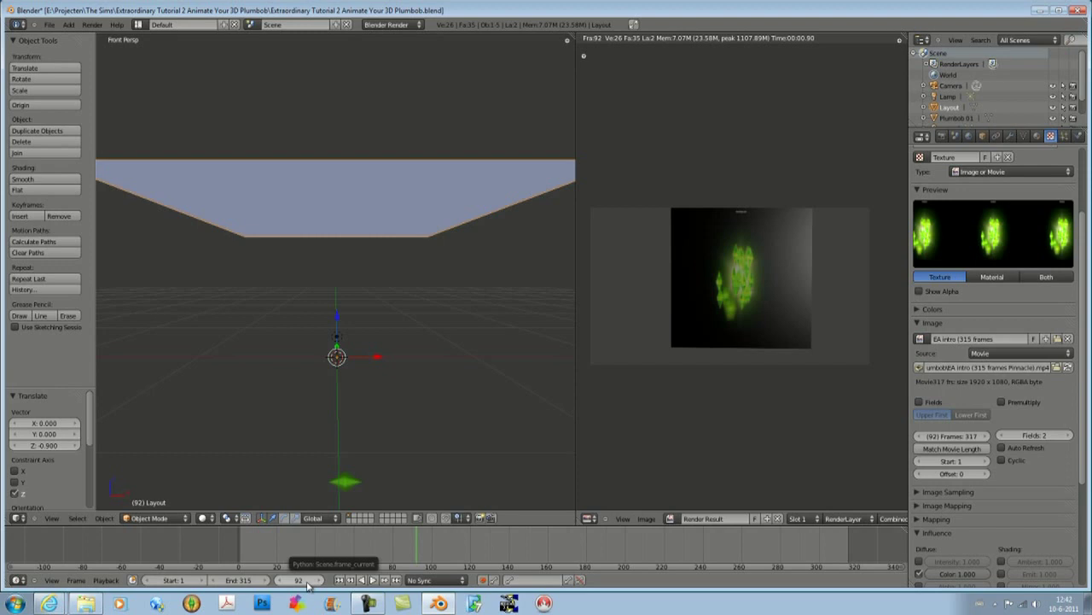
Set the current frame to 50 and render it.
{"action": "left_click", "coordinate": [307, 580]}
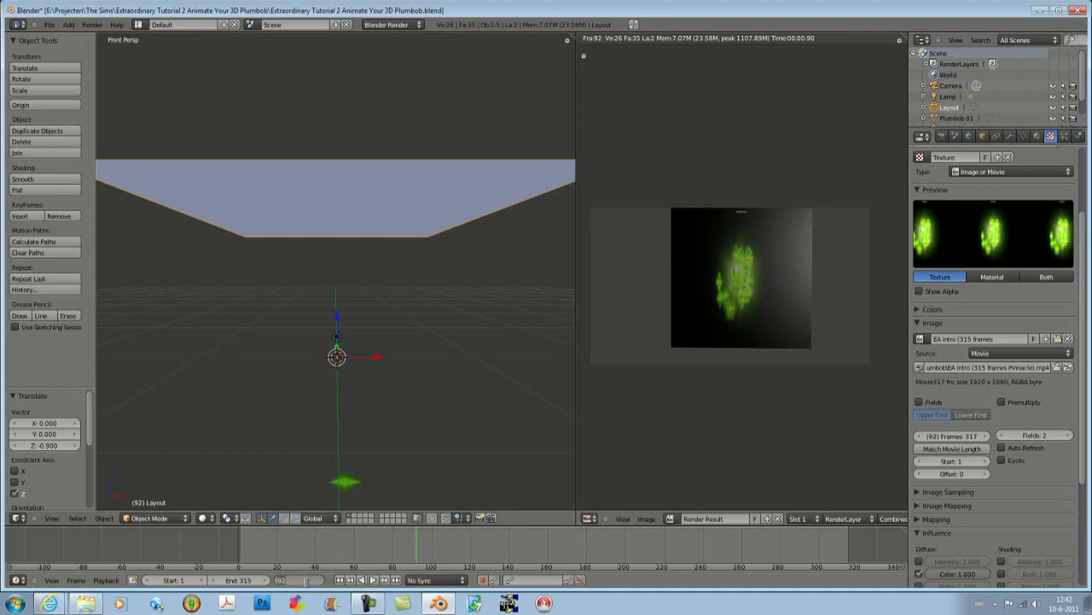
{"action": "key", "text": "BackSpace"}
{"action": "type", "text": "50"}
{"action": "key", "text": "Return"}
{"action": "key", "text": "F12"}
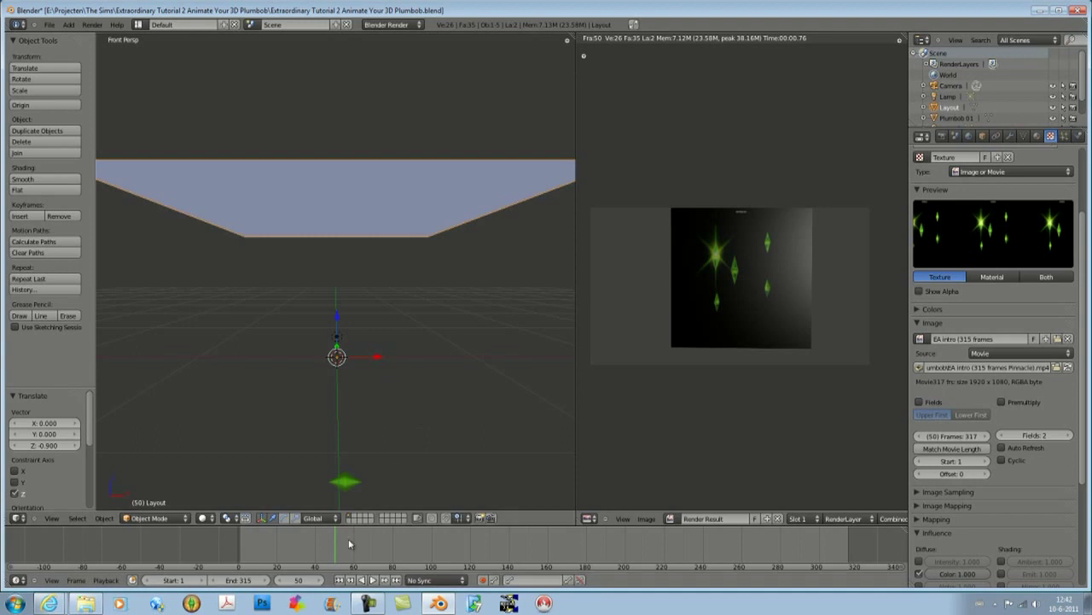
Set the current frame to 17 and render it.
{"action": "left_click", "coordinate": [299, 580]}
{"action": "key", "text": "BackSpace"}
{"action": "type", "text": "17"}
{"action": "key", "text": "Return"}
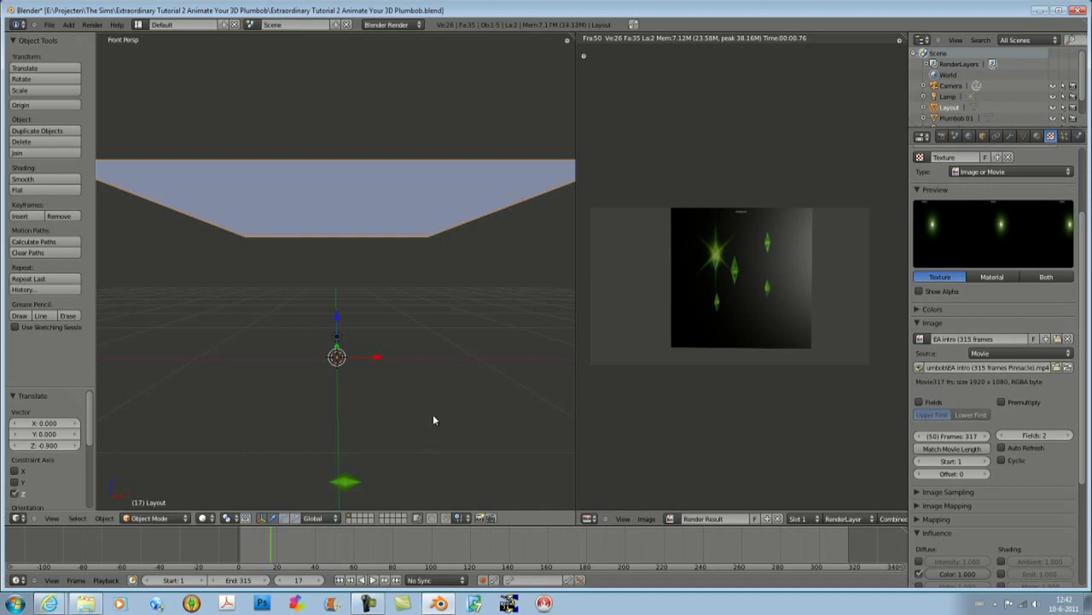
{"action": "key", "text": "F12"}
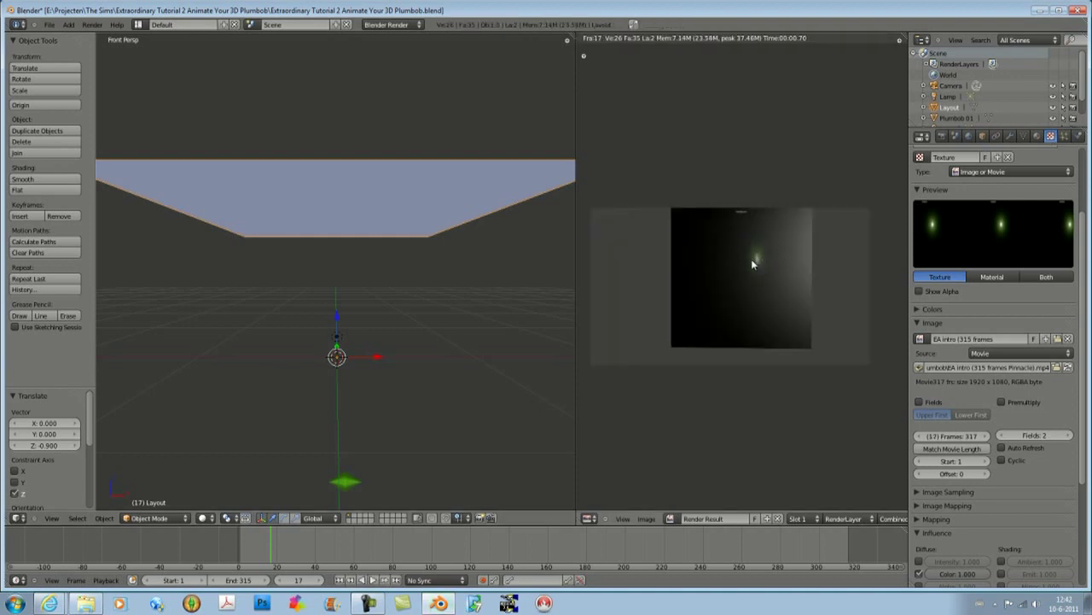
Render frame 16 for comparison, then return to frame 17 and render it again.
{"action": "left_click", "coordinate": [279, 580]}
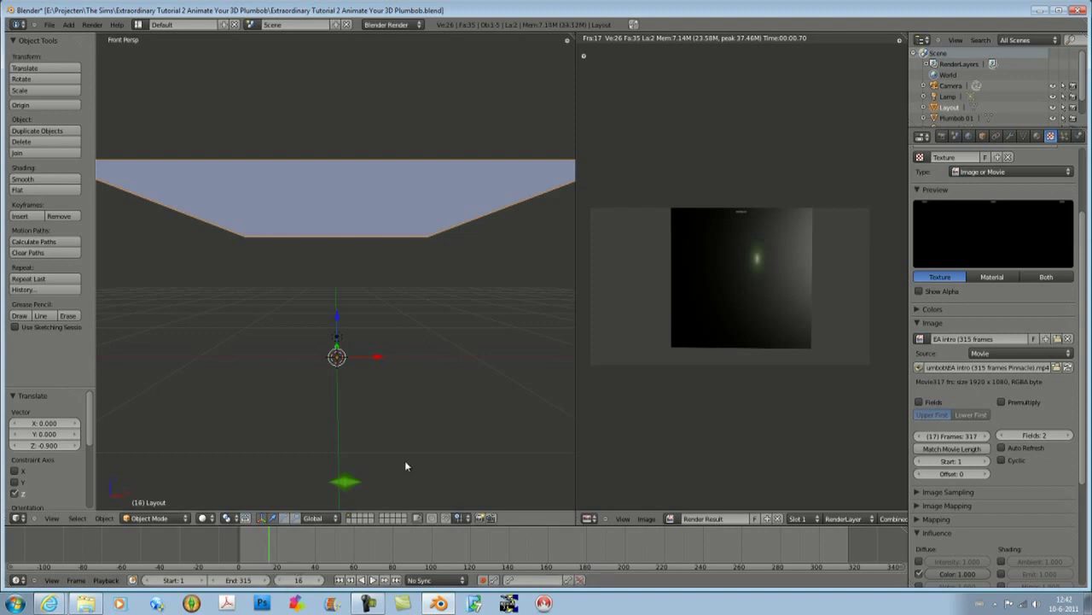
{"action": "key", "text": "F12"}
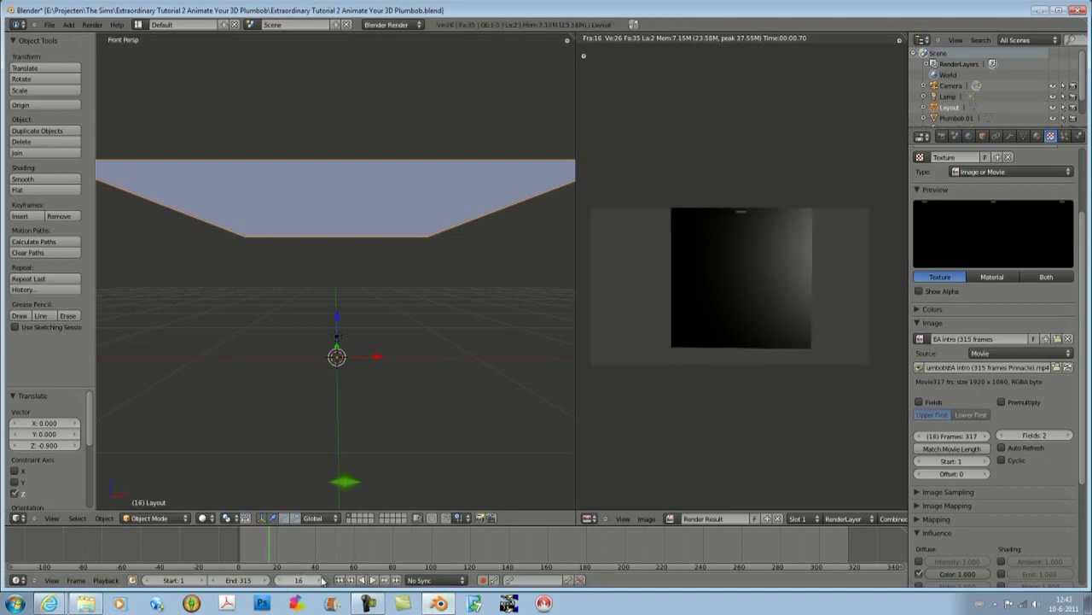
{"action": "left_click", "coordinate": [325, 579]}
{"action": "key", "text": "F12"}
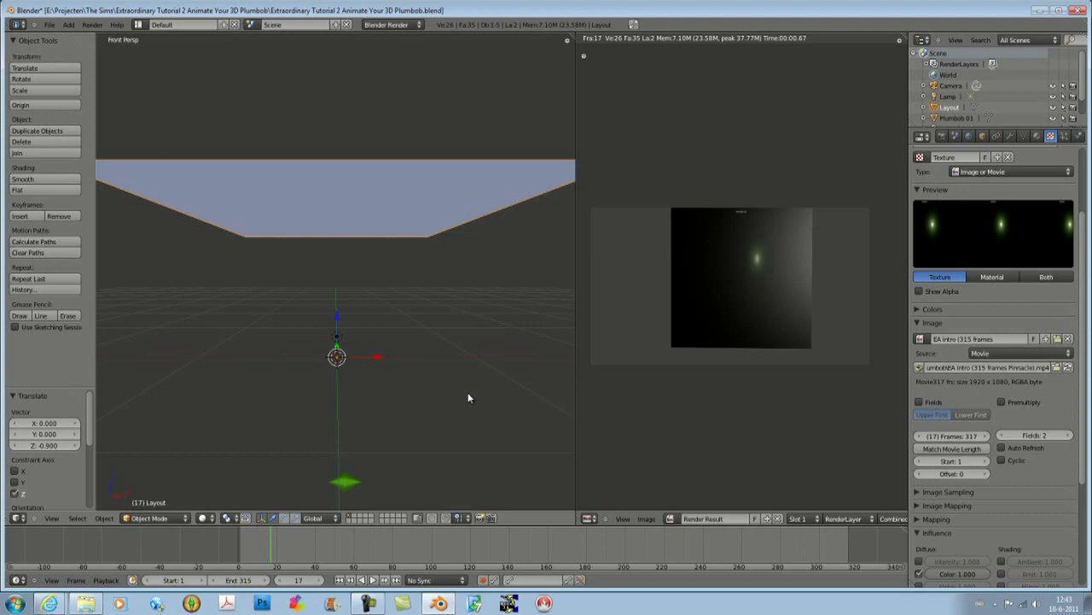
Select the Point lamp near the 3D cursor, below the Layout plane.
{"action": "scroll", "coordinate": [468, 398], "scroll_direction": "down", "scroll_amount": 1}
{"action": "mouse_move", "coordinate": [412, 356]}
{"action": "middle_mouse_down"}
{"action": "mouse_move", "coordinate": [424, 365]}
{"action": "mouse_move", "coordinate": [416, 357]}
{"action": "middle_mouse_up"}
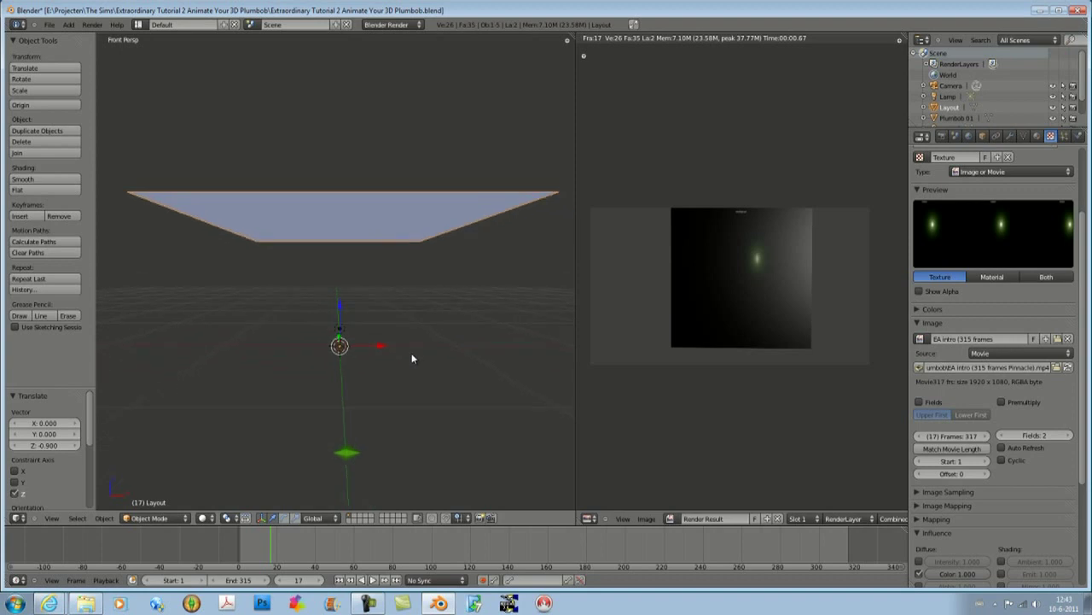
{"action": "right_click", "coordinate": [348, 458]}
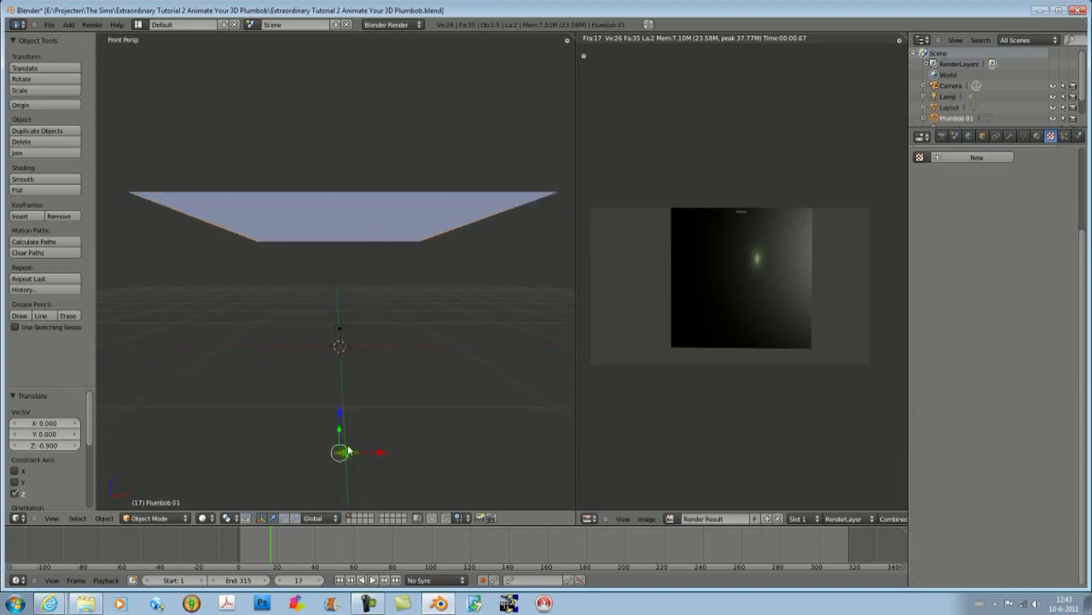
{"action": "right_click", "coordinate": [341, 331]}
{"action": "key", "text": "g"}
{"action": "key", "text": "z"}
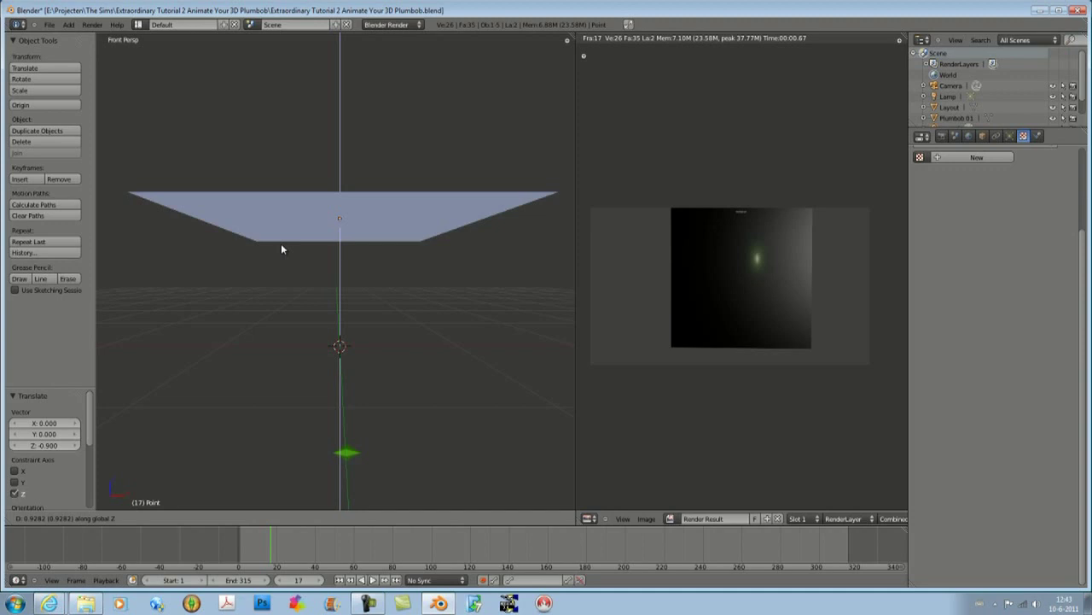
{"action": "key", "text": "Return"}
Move the Point lamp 0.9 along the global Z axis and select Plumbob 01.
{"action": "middle_click_drag", "start_coordinate": [298, 312], "coordinate": [303, 370]}
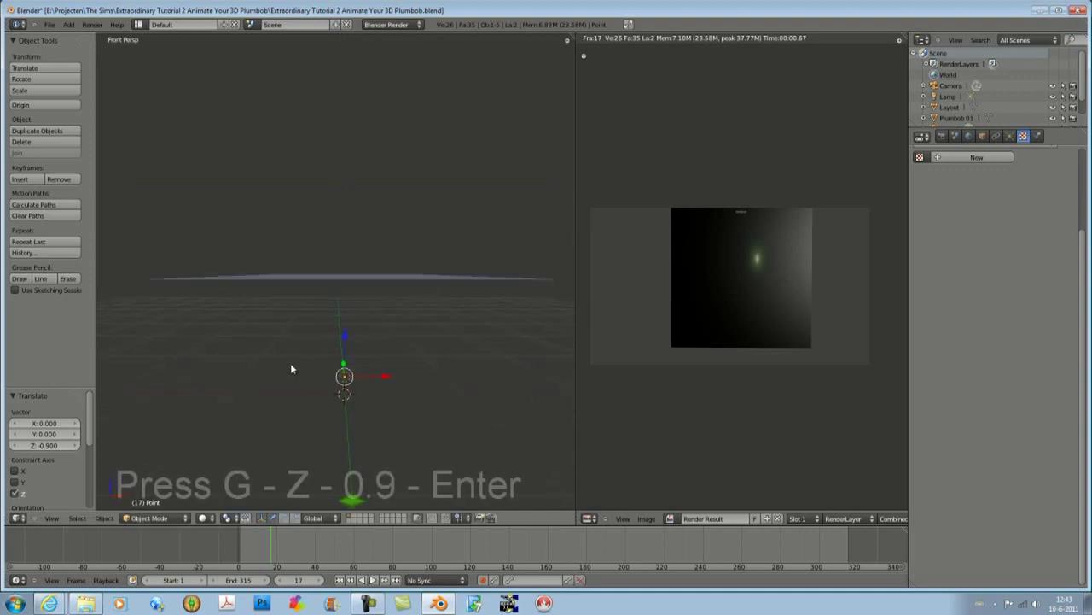
{"action": "key", "text": "g"}
{"action": "key", "text": "z"}
{"action": "type", "text": "0.9"}
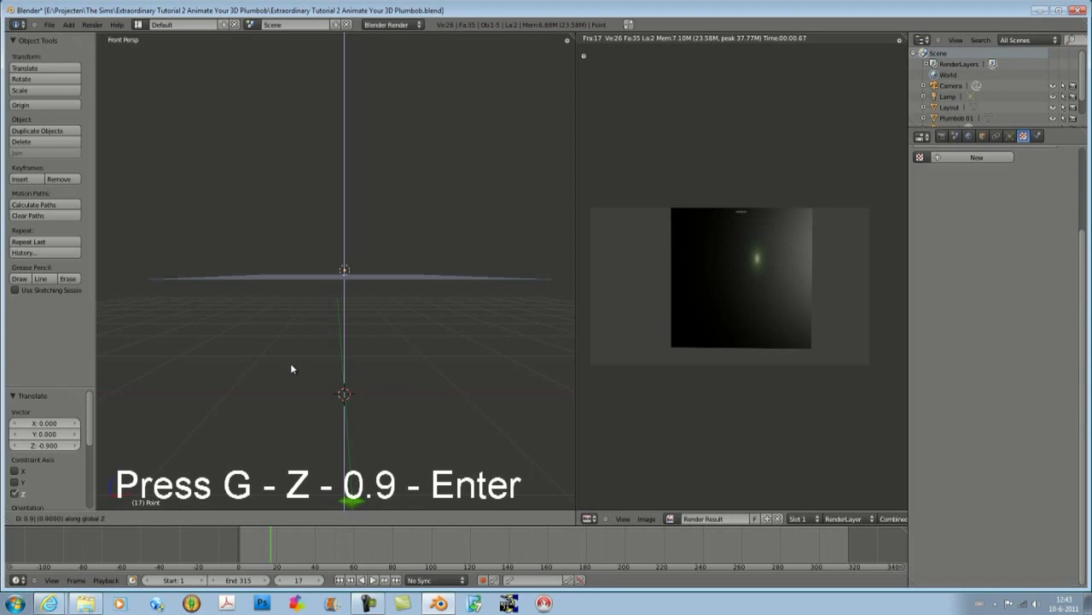
{"action": "key", "text": "Return"}
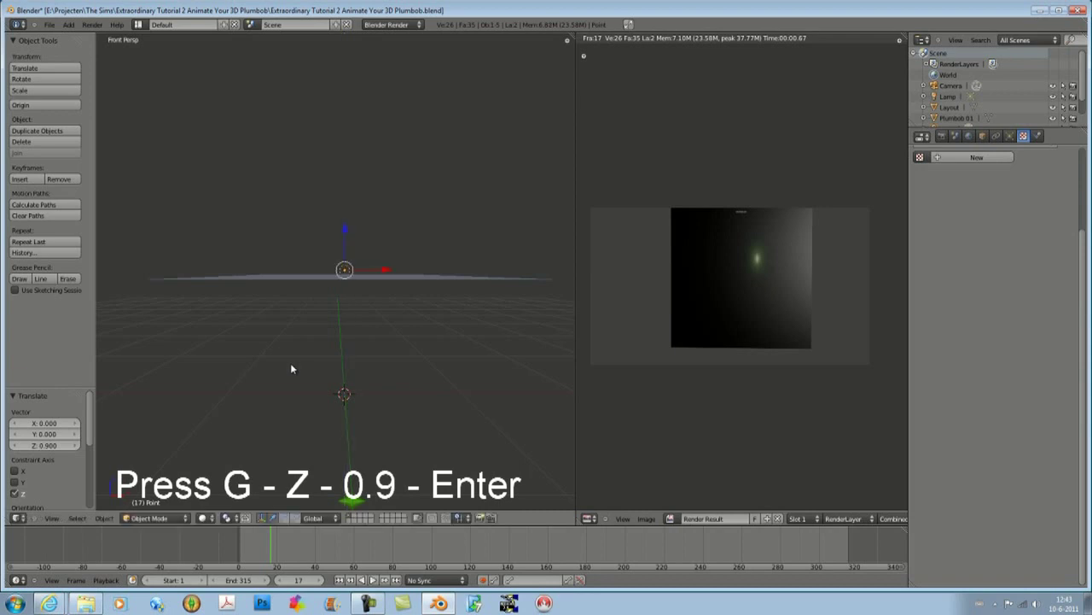
{"action": "right_click", "coordinate": [349, 503]}
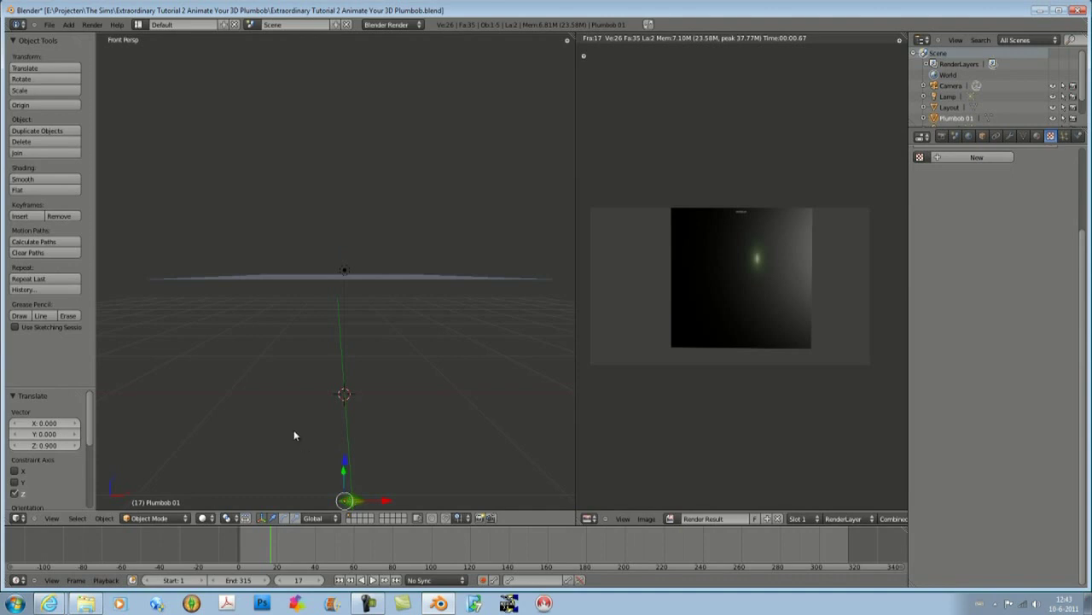
{"action": "key", "text": "g"}
{"action": "key", "text": "z"}
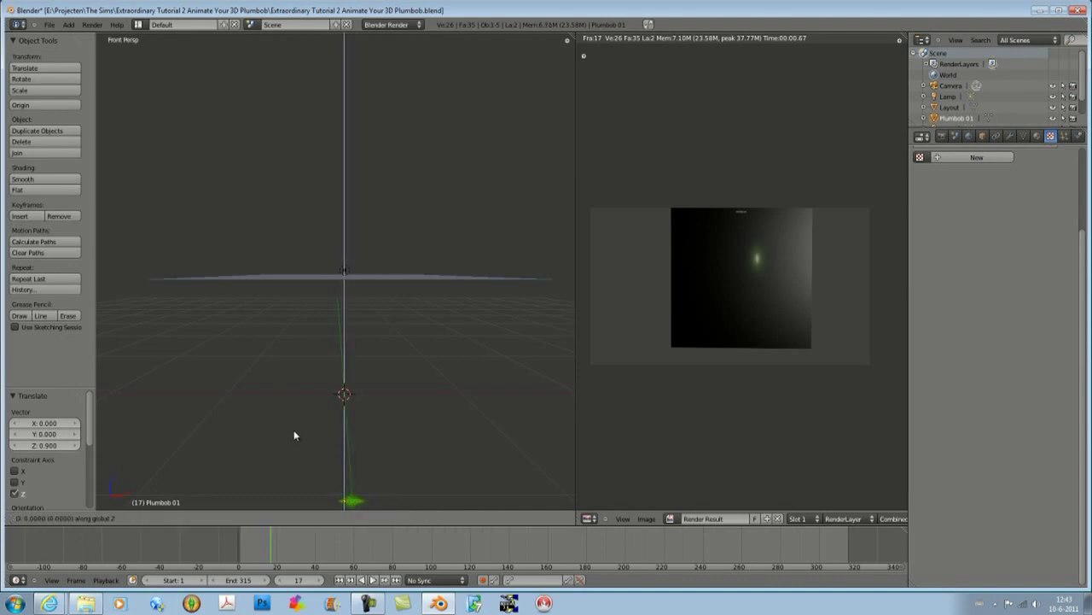
{"action": "type", "text": "0.9"}
{"action": "key", "text": "Escape"}
{"action": "key", "text": "g"}
{"action": "key", "text": "z"}
{"action": "key", "text": "Escape"}
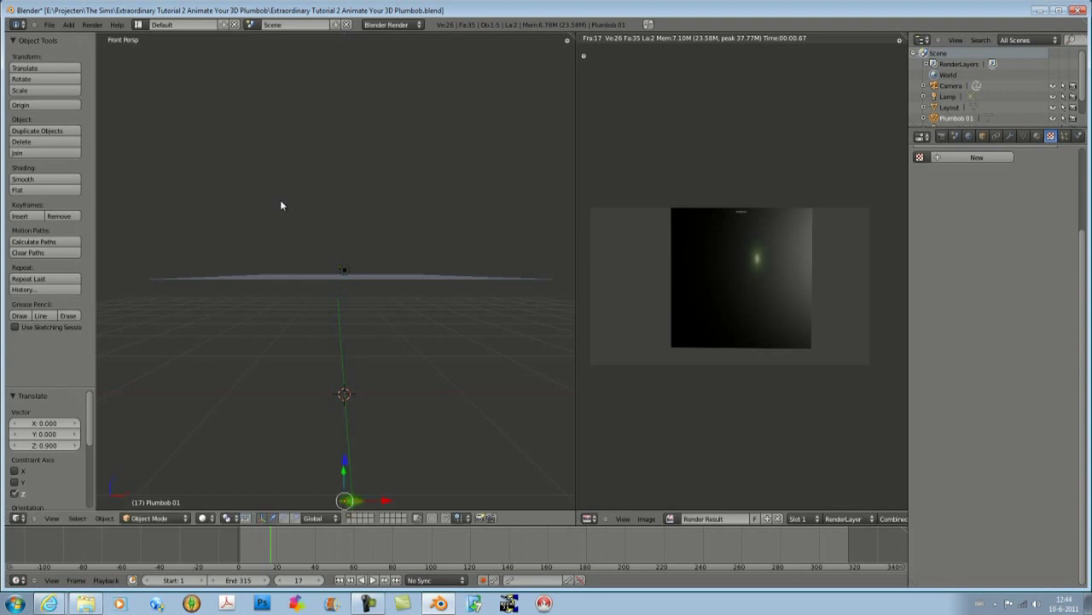
Move Plumbob 01 up 2 along the global Z axis, above the Layout plane.
{"action": "key", "text": "g"}
{"action": "key", "text": "z"}
{"action": "key", "text": "2"}
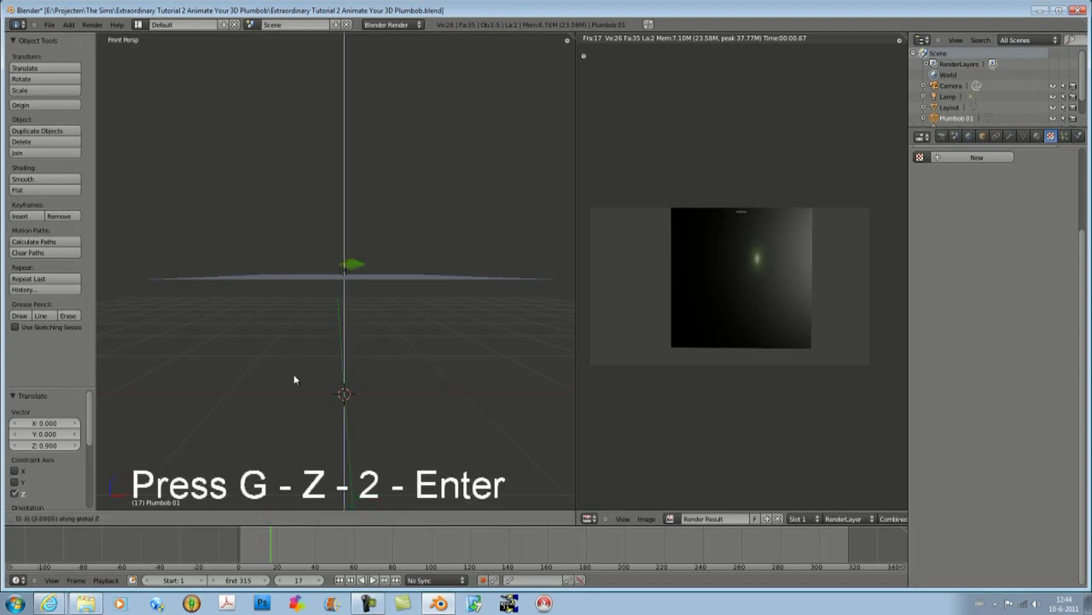
{"action": "key", "text": "Return"}
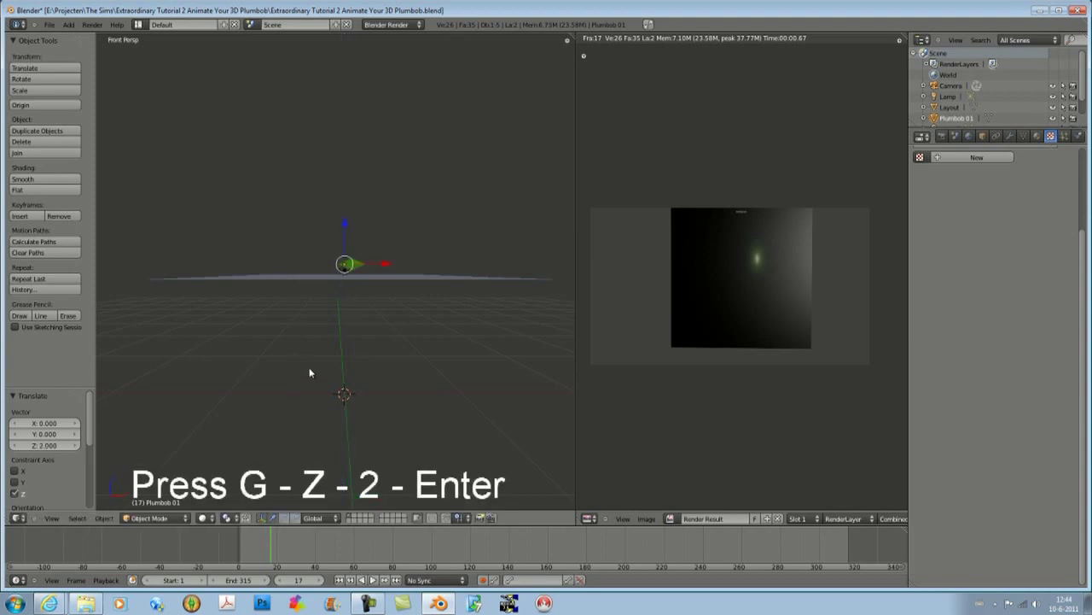
View the scene through the camera and fit the camera frame to the viewport.
{"action": "left_click", "coordinate": [50, 518]}
{"action": "left_click", "coordinate": [70, 478]}
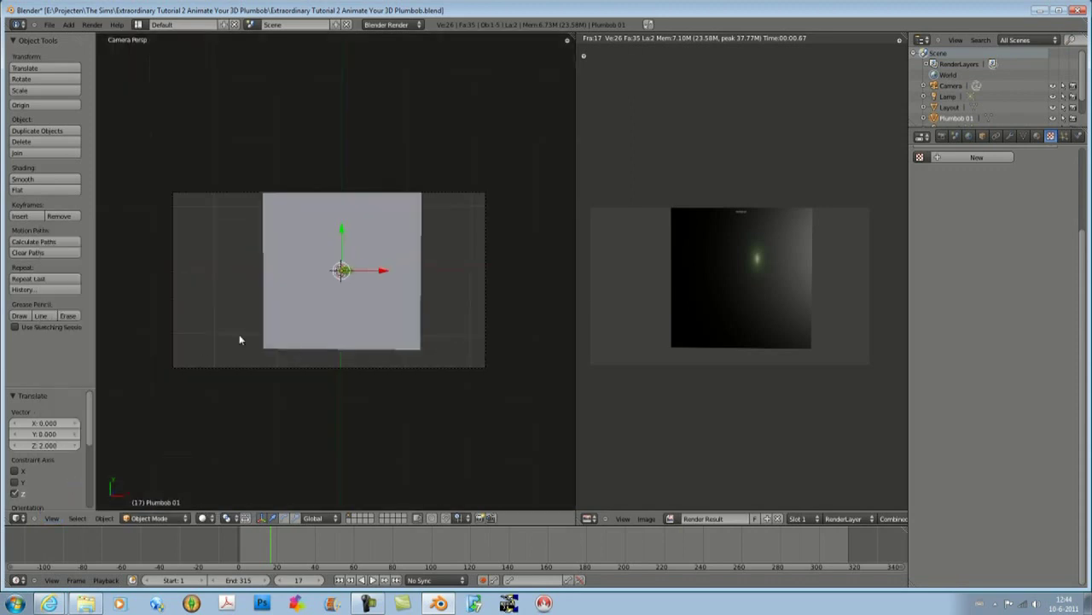
{"action": "key", "text": "Home"}
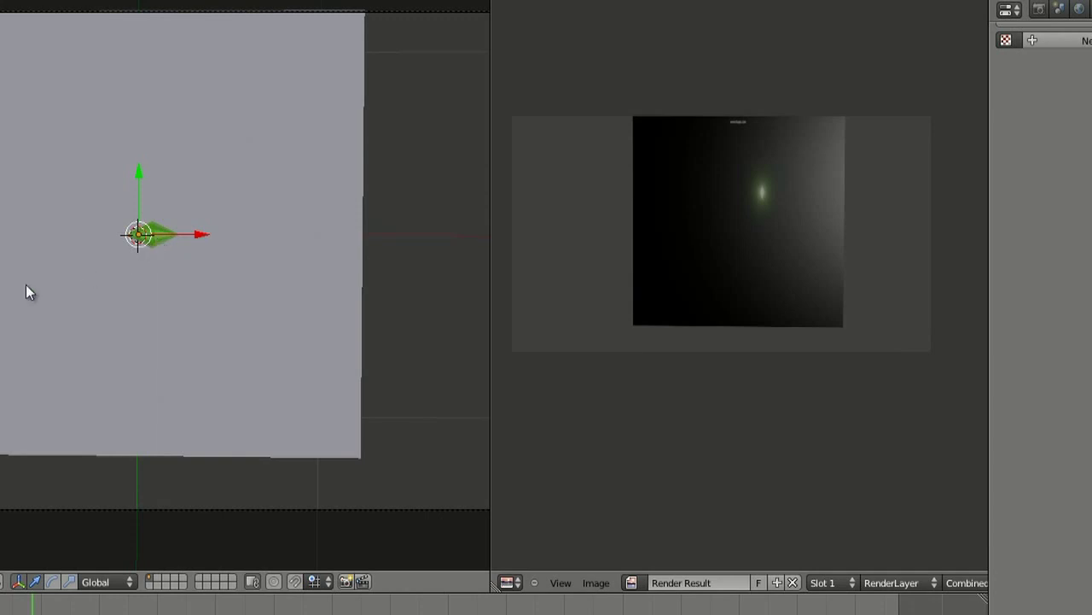
{"action": "key", "text": "ctrl+space"}
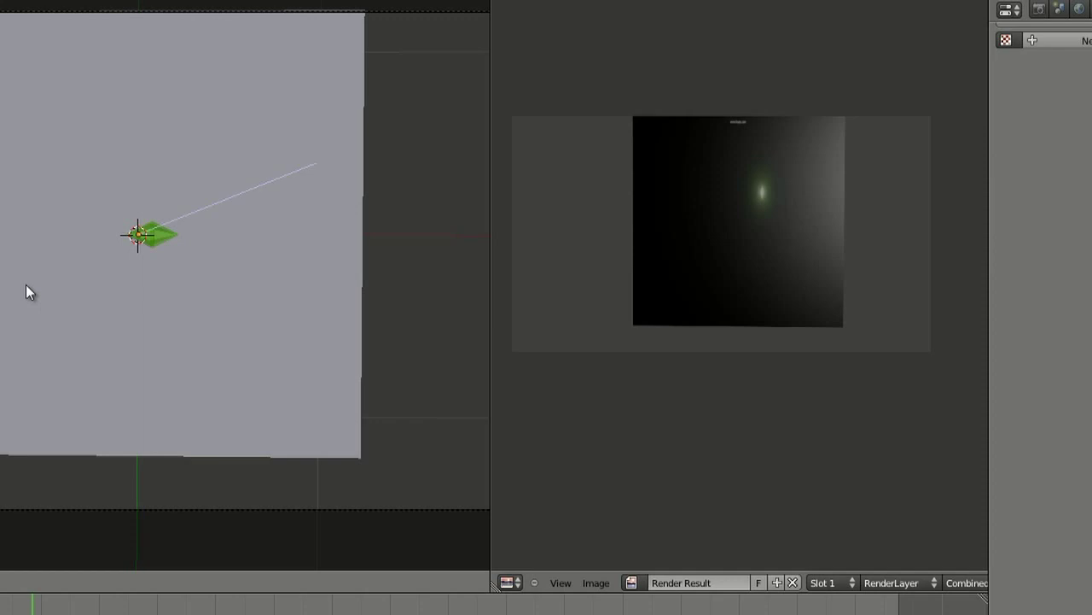
{"action": "key", "text": "Delete"}
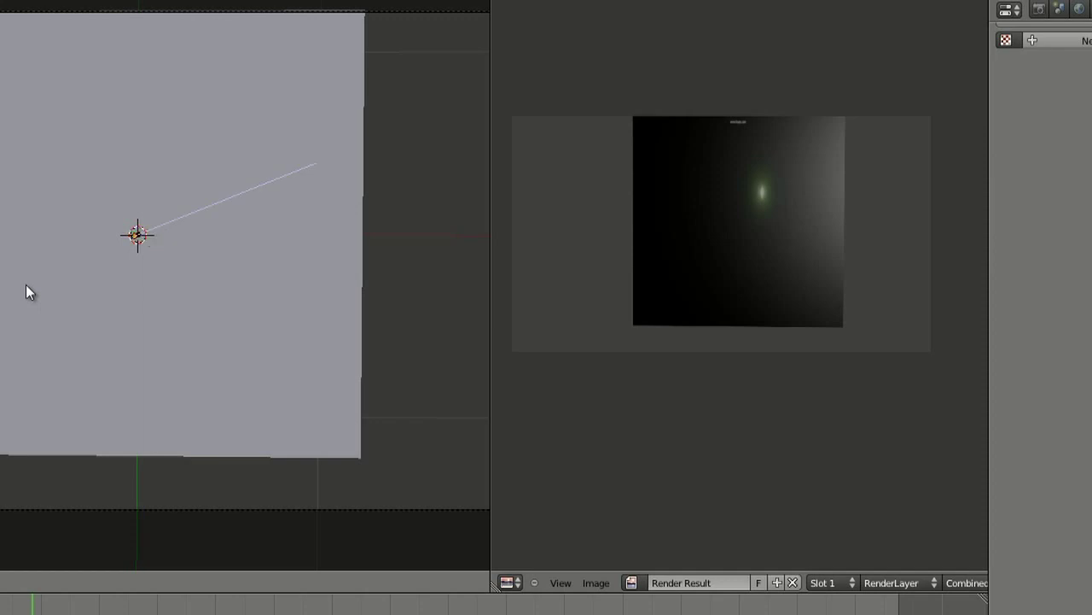
{"action": "middle_click_drag", "start_coordinate": [97, 319], "coordinate": [106, 402]}
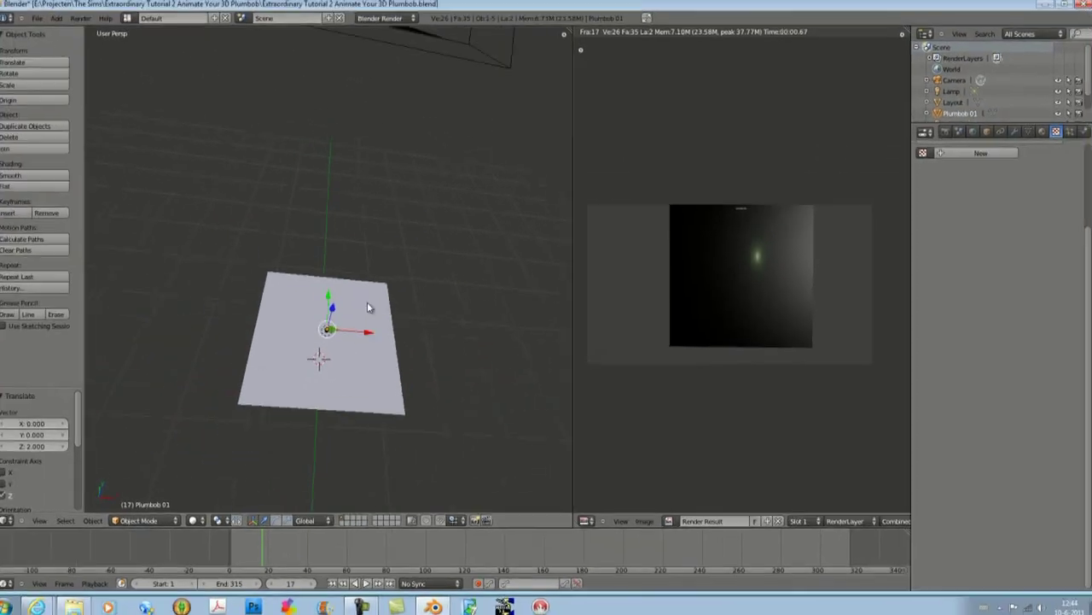
{"action": "middle_click_drag", "start_coordinate": [177, 262], "coordinate": [23, 238]}
{"action": "middle_click_drag", "start_coordinate": [265, 290], "coordinate": [394, 321]}
{"action": "right_click", "coordinate": [378, 243]}
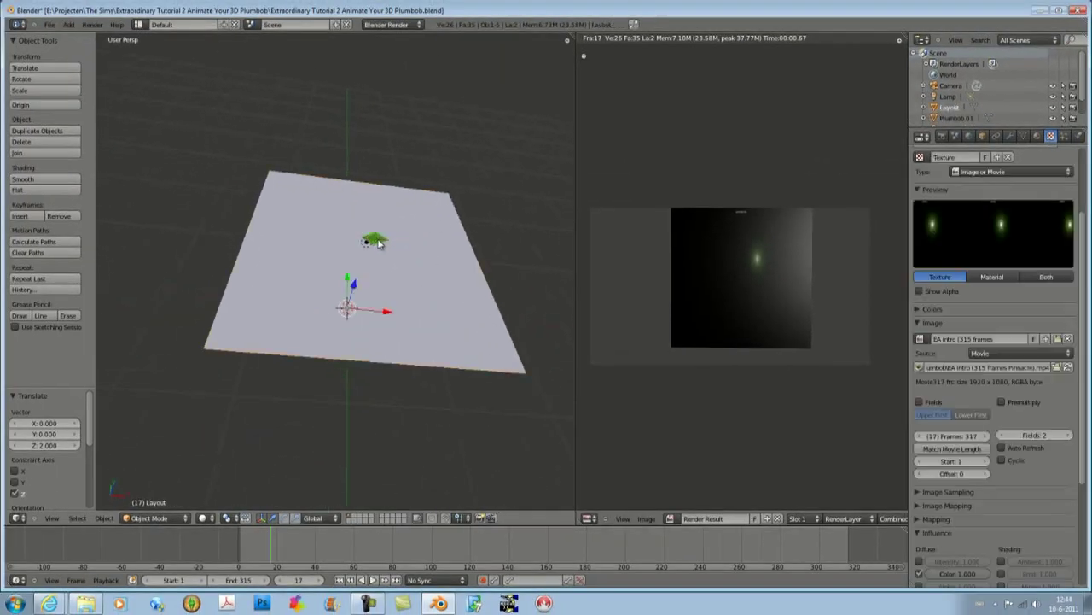
{"action": "right_click", "coordinate": [379, 243]}
{"action": "key", "text": "r"}
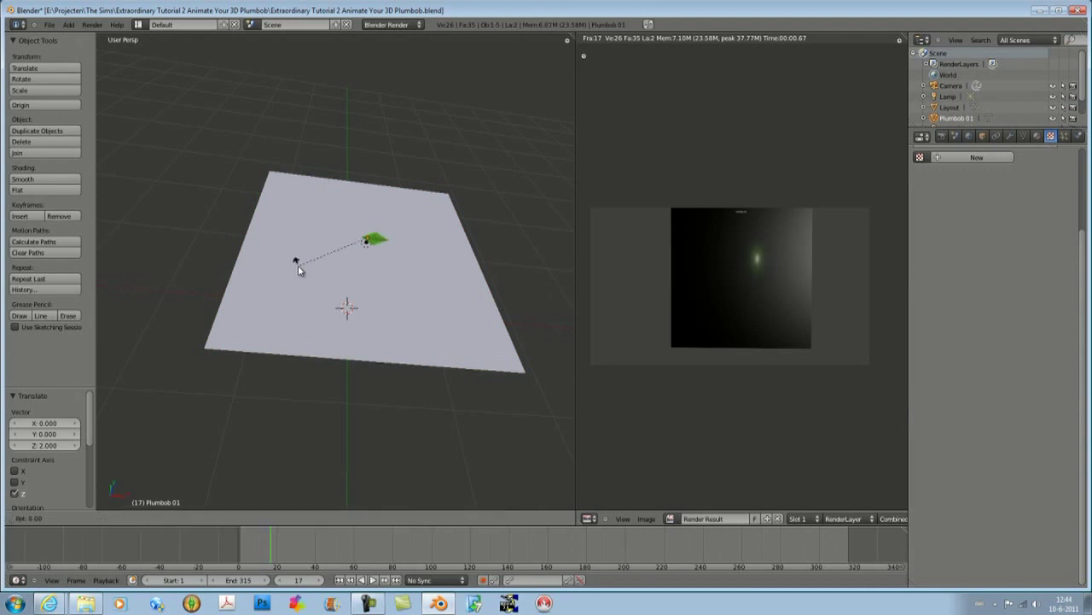
{"action": "key", "text": "z"}
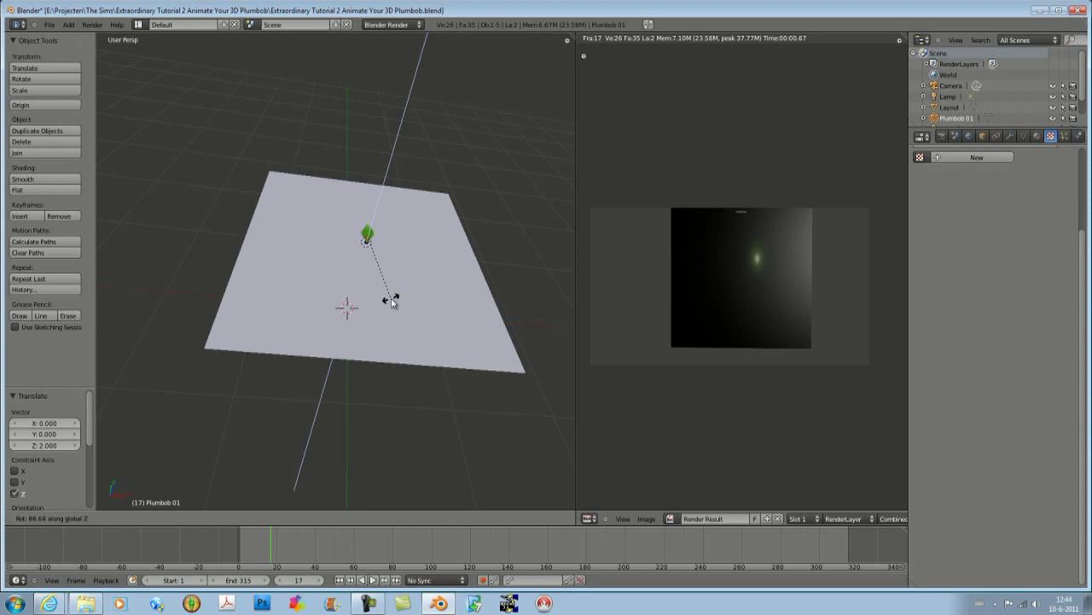
{"action": "right_click", "coordinate": [391, 300]}
Try to move Plumbob 01 by 90 along the global Z axis.
{"action": "key", "text": "g"}
{"action": "type", "text": "z"}
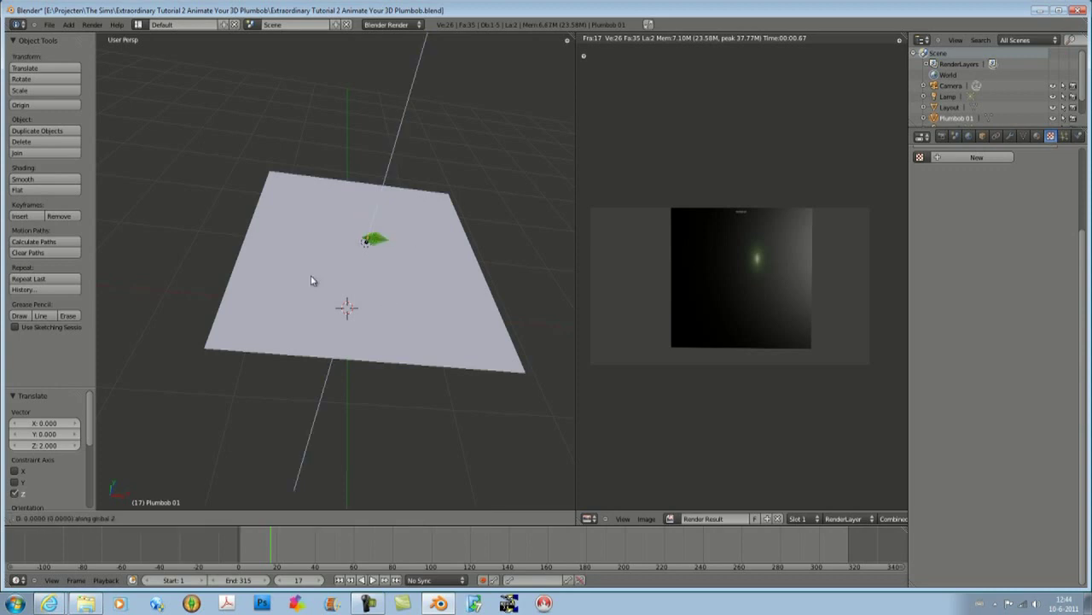
{"action": "type", "text": "90"}
{"action": "key", "text": "Return"}
Look for the displaced Plumbob 01 around the camera and plane, and undo its 90-unit move.
{"action": "middle_click_drag", "start_coordinate": [378, 296], "coordinate": [366, 179]}
{"action": "scroll", "coordinate": [378, 364], "scroll_direction": "down", "scroll_amount": 4}
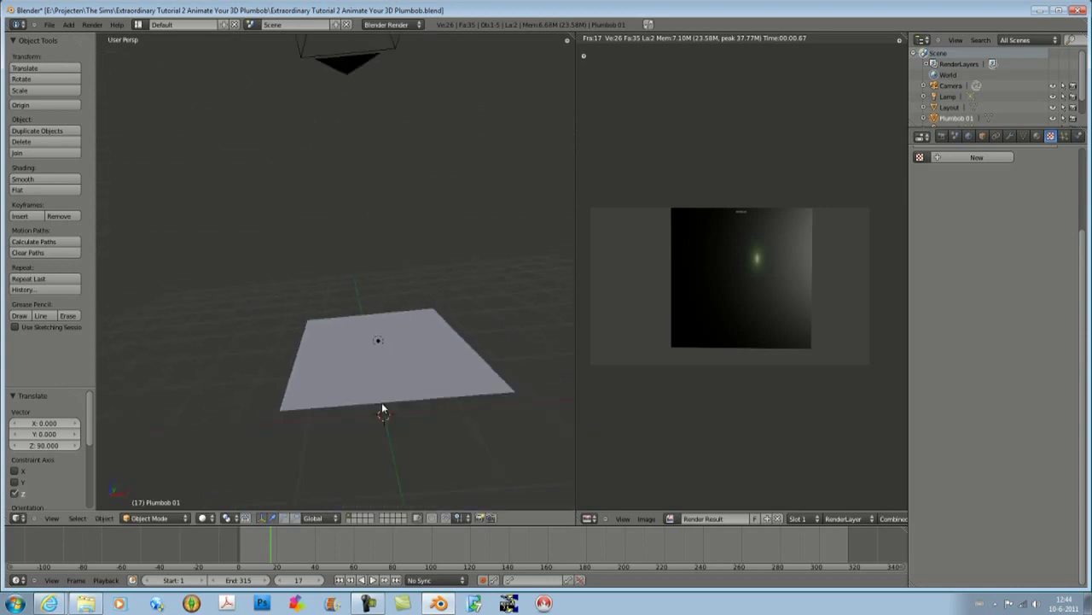
{"action": "scroll", "coordinate": [382, 411], "scroll_direction": "down", "scroll_amount": 3}
{"action": "middle_click_drag", "start_coordinate": [373, 370], "coordinate": [367, 346]}
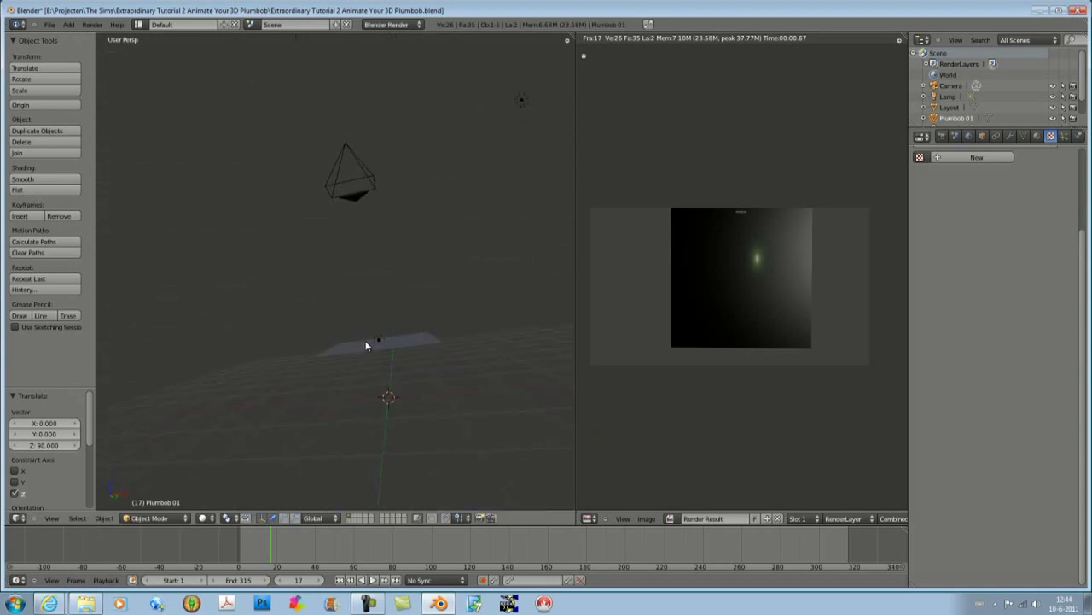
{"action": "middle_click_drag", "start_coordinate": [273, 339], "coordinate": [299, 300]}
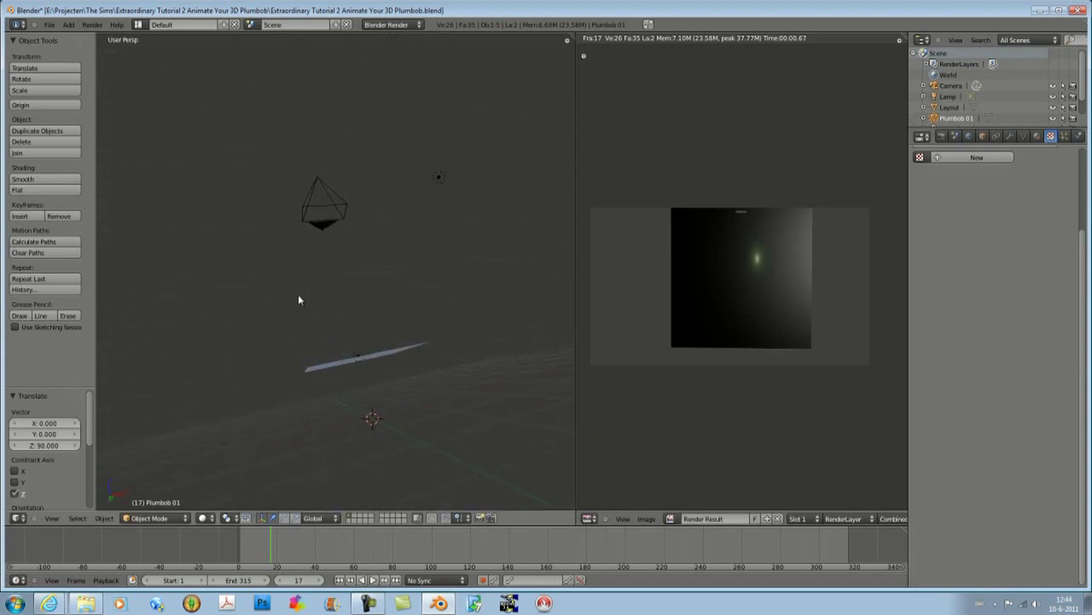
{"action": "right_click", "coordinate": [318, 365]}
{"action": "middle_click_drag", "start_coordinate": [318, 365], "coordinate": [318, 388]}
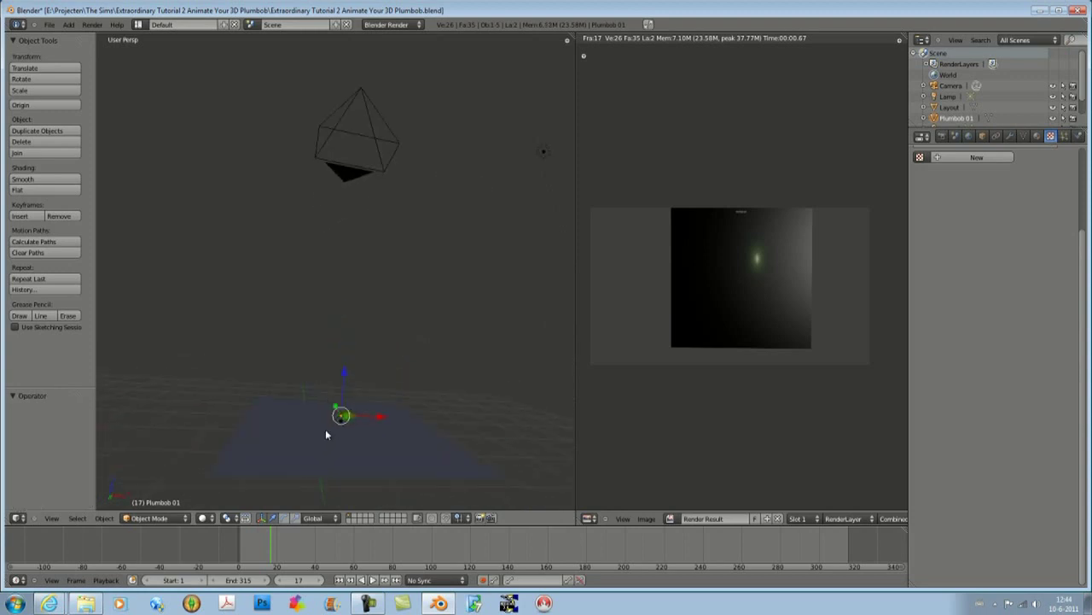
{"action": "key", "text": "g"}
{"action": "key", "text": "r"}
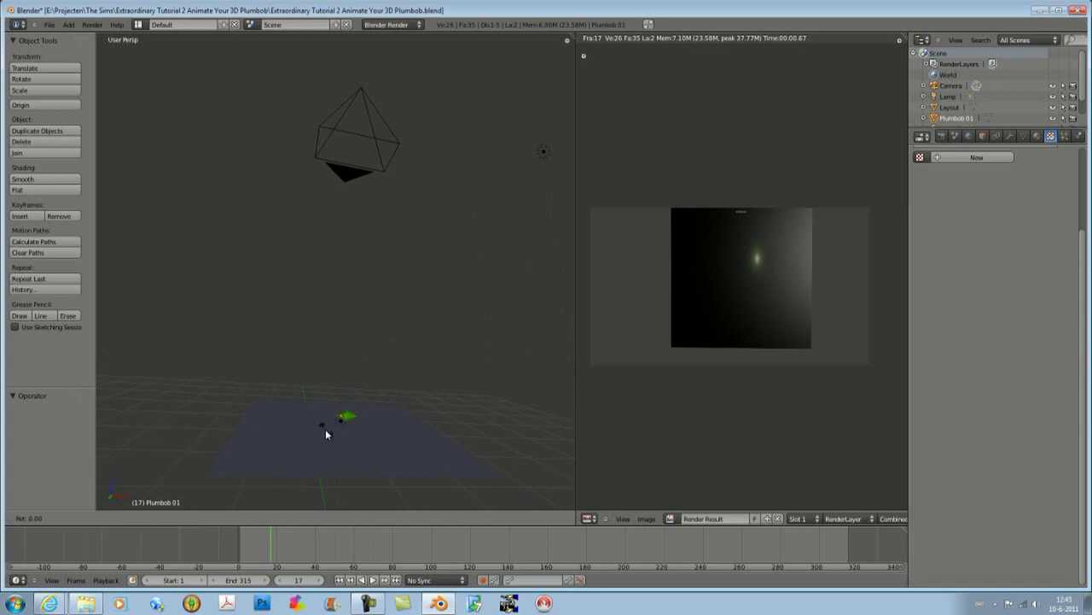
{"action": "key", "text": "z"}
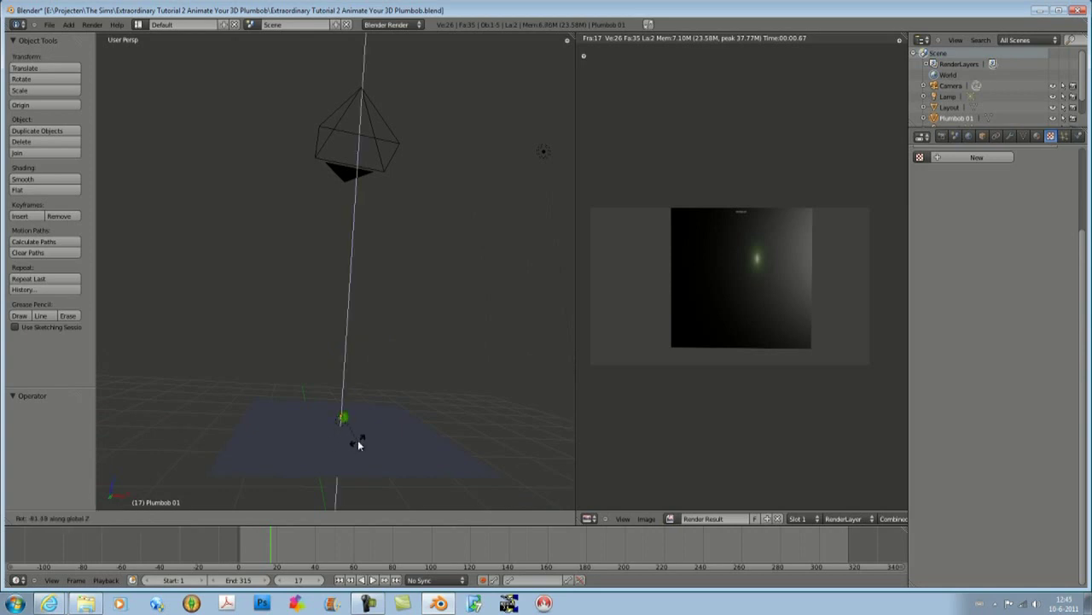
{"action": "left_click", "coordinate": [313, 374]}
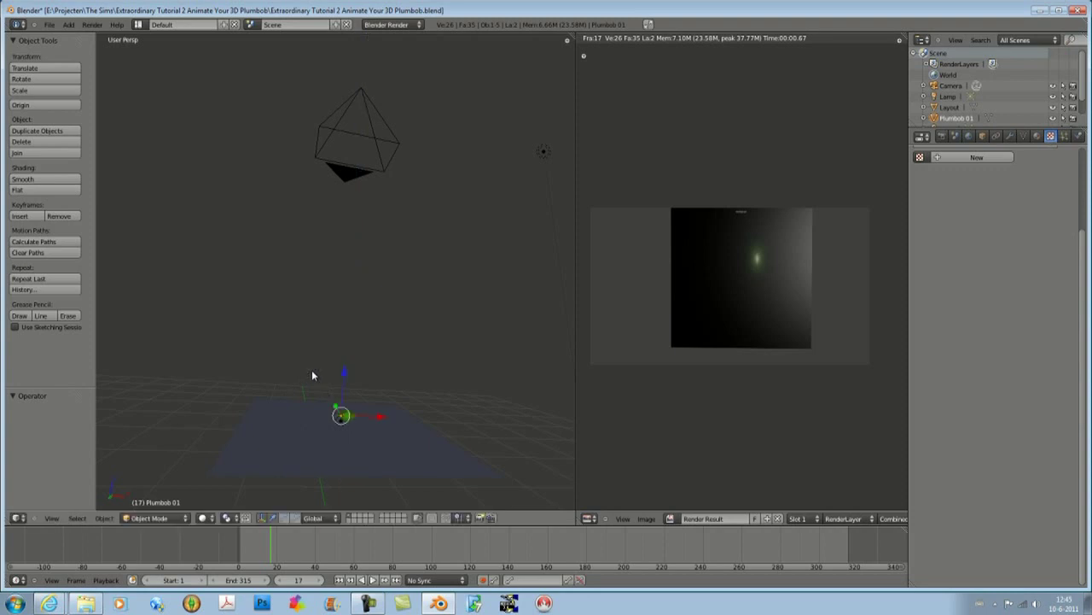
Rotate Plumbob 01 by 90 degrees around the global Z axis.
{"action": "key", "text": "g"}
{"action": "key", "text": "r"}
{"action": "key", "text": "z"}
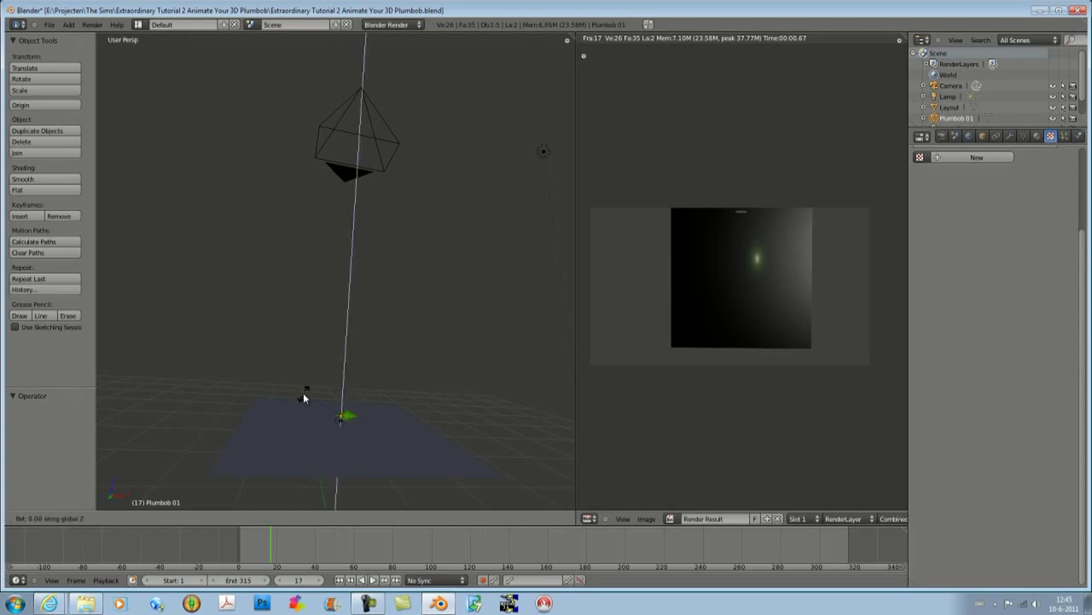
{"action": "type", "text": "90"}
{"action": "key", "text": "Return"}
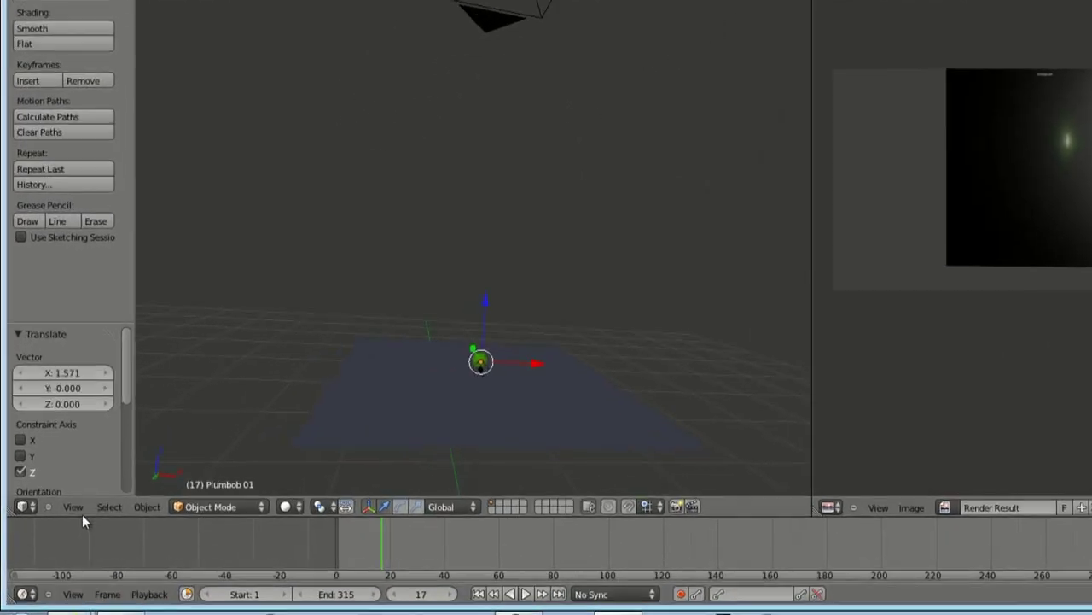
View the scene through the camera and save the project over the existing file.
{"action": "left_click", "coordinate": [52, 518]}
{"action": "left_click", "coordinate": [106, 447]}
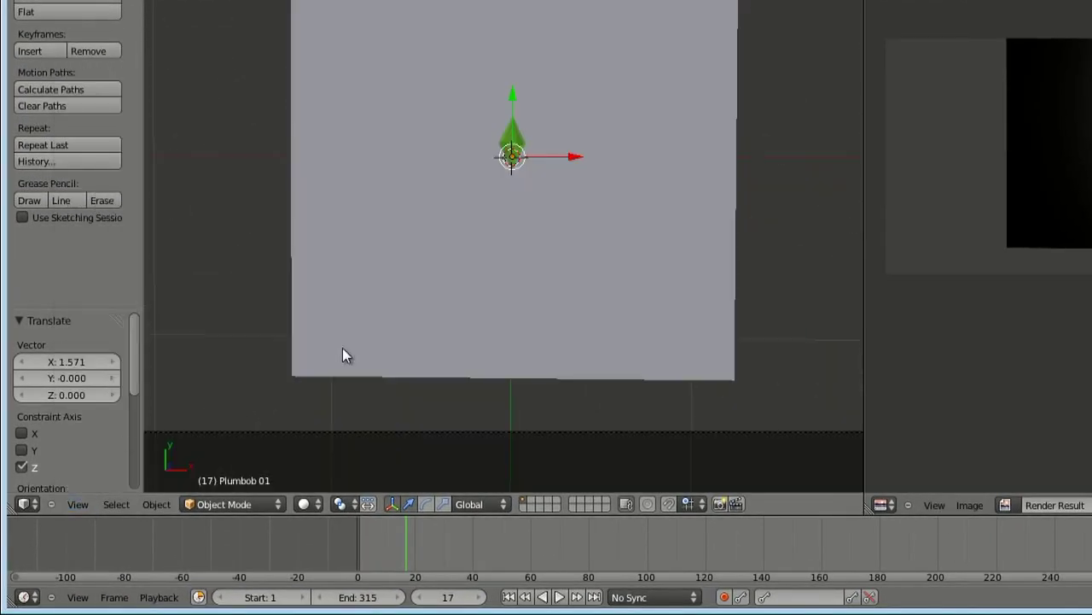
{"action": "key", "text": "ctrl+s"}
{"action": "left_click", "coordinate": [395, 288]}
{"action": "middle_click_drag", "start_coordinate": [391, 188], "coordinate": [450, 237], "text": "shift"}
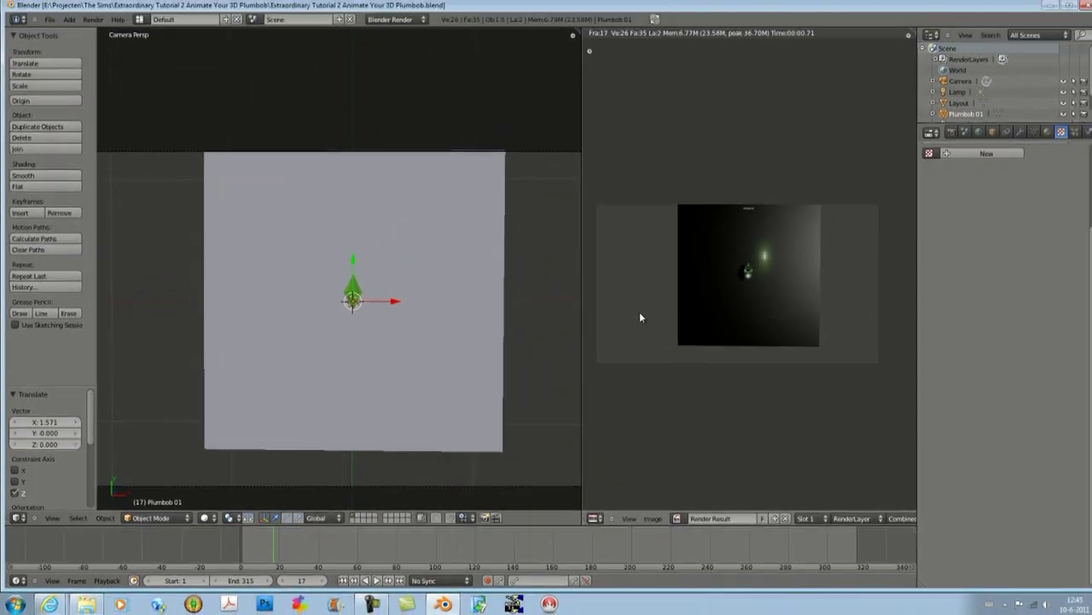
Enlarge the render result around the plumbob and widen the 3D viewport beside it.
{"action": "scroll", "coordinate": [650, 309], "scroll_direction": "up", "scroll_amount": 4}
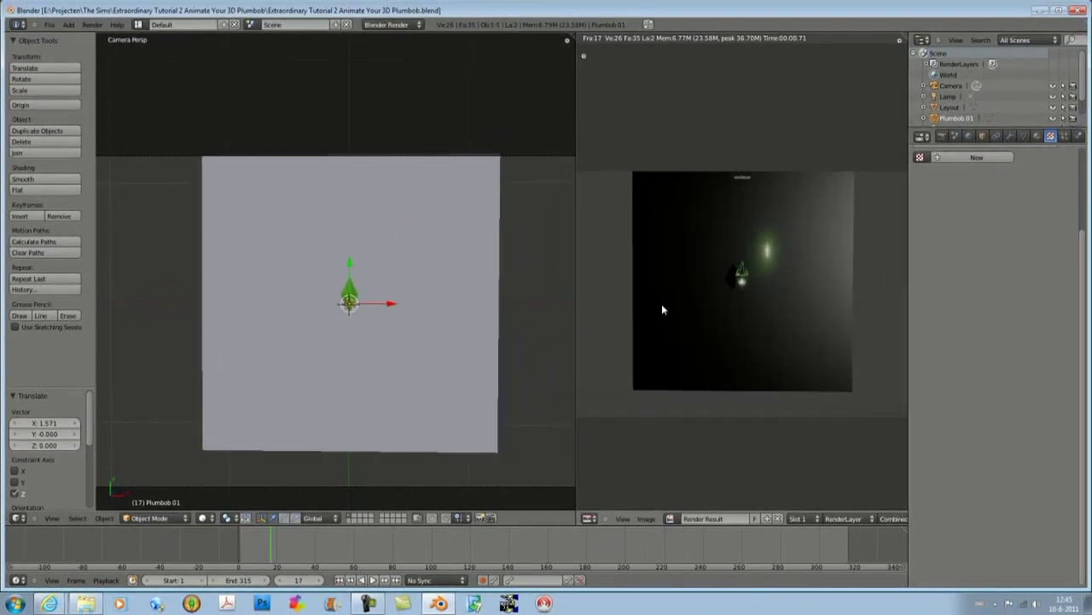
{"action": "scroll", "coordinate": [683, 294], "scroll_direction": "down", "scroll_amount": 2}
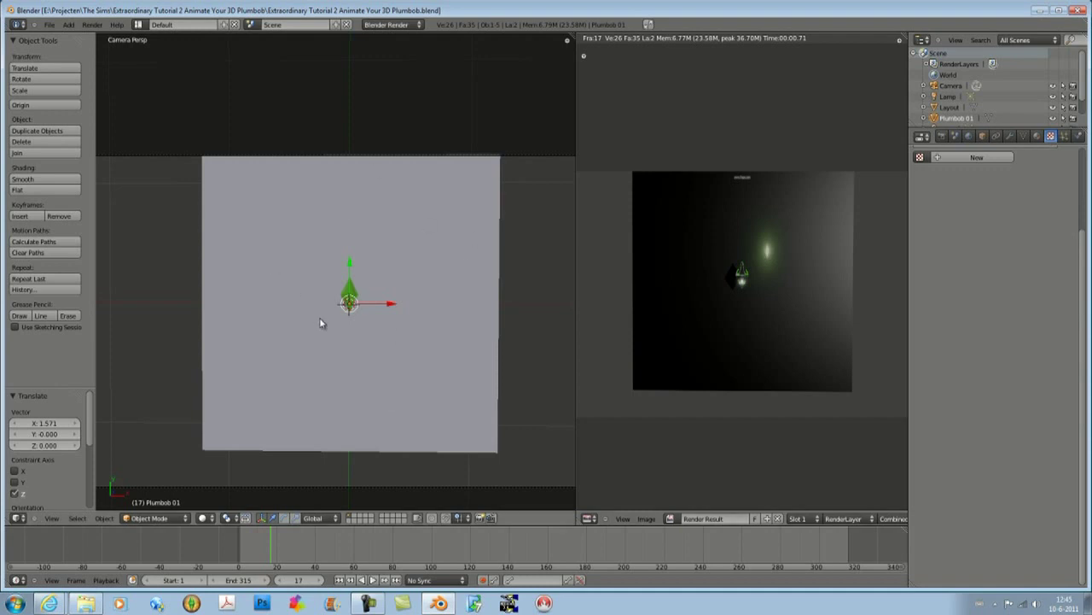
{"action": "scroll", "coordinate": [755, 290], "scroll_direction": "up", "scroll_amount": 1}
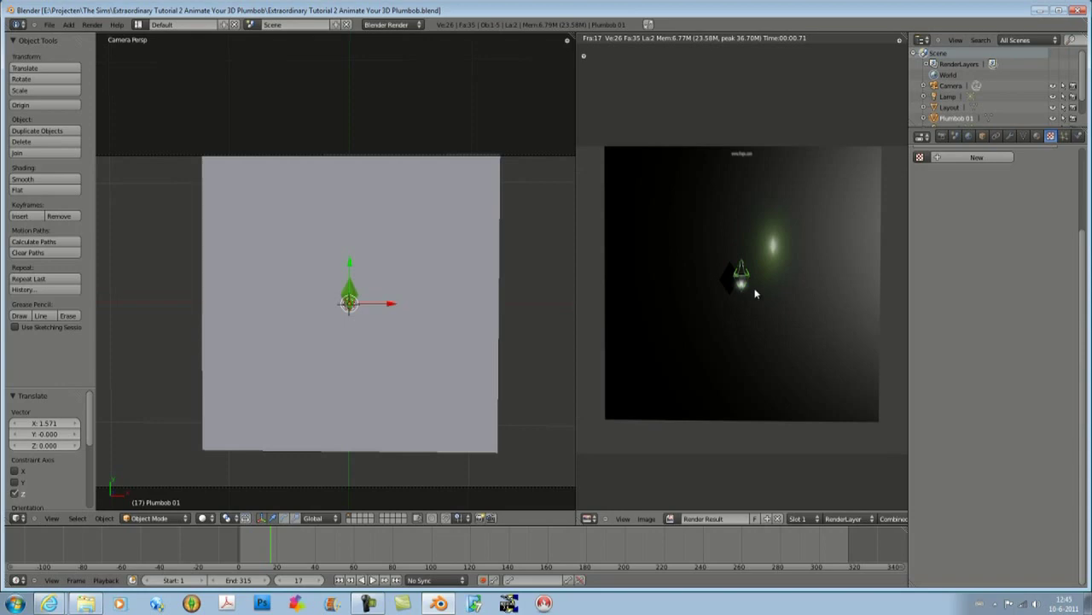
{"action": "left_click_drag", "start_coordinate": [575, 312], "coordinate": [623, 315]}
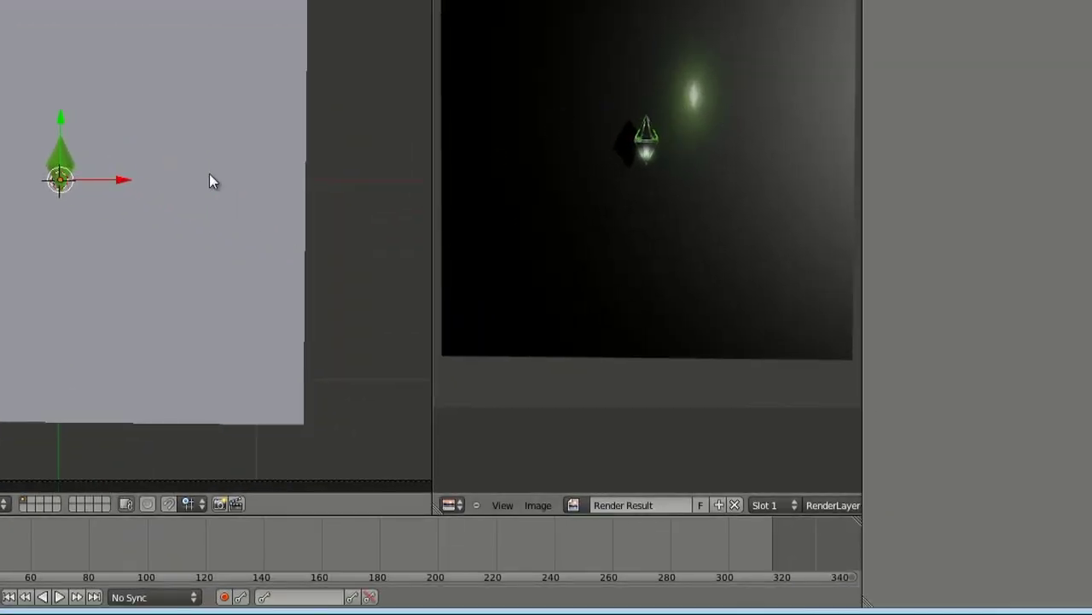
Move Plumbob 01 about 0.146 in X and 0.161 in Y towards the green glow, with global Z locked.
{"action": "right_click", "coordinate": [67, 170]}
{"action": "key", "text": "ctrl+space"}
{"action": "key", "text": "g"}
{"action": "key", "text": "shift+z"}
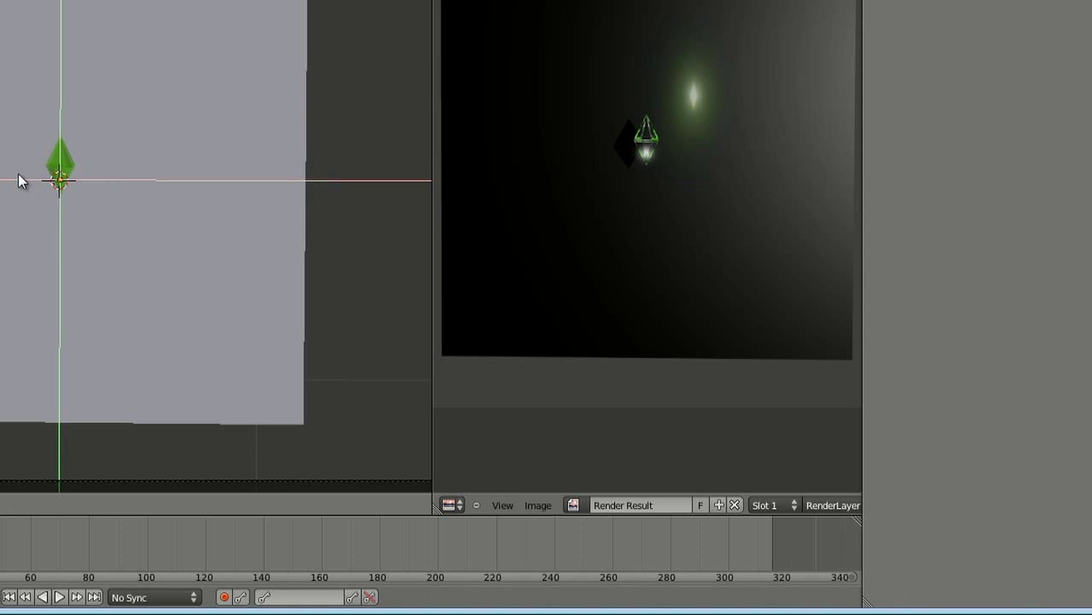
{"action": "left_click", "coordinate": [54, 134]}
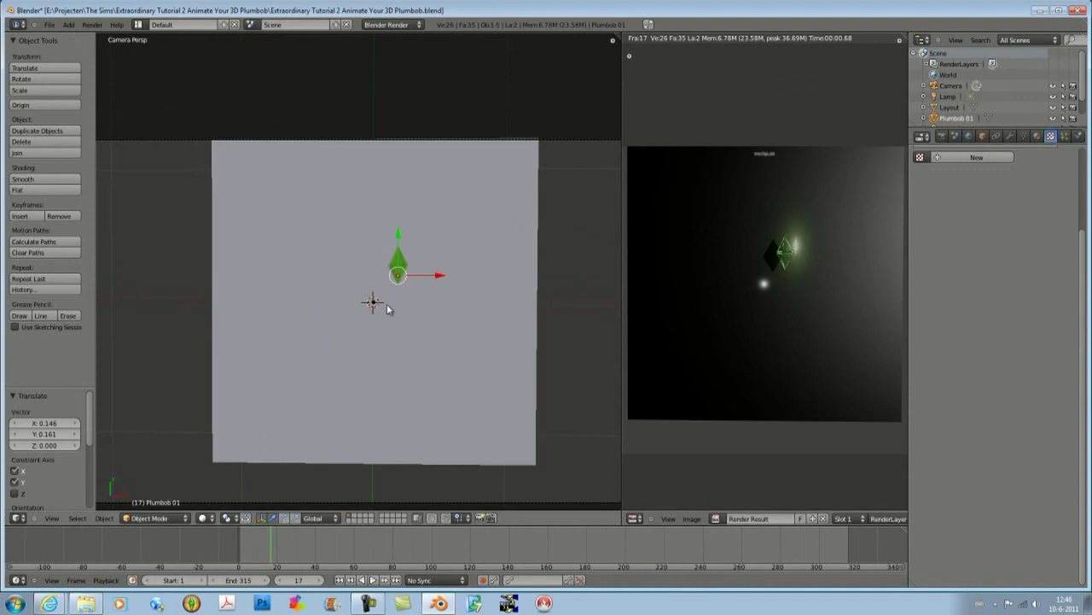
Shift Plumbob 01 about 0.048 in X and 0.044 in Y with Z locked, and nudge it about 0.031 further along X.
{"action": "key", "text": "g"}
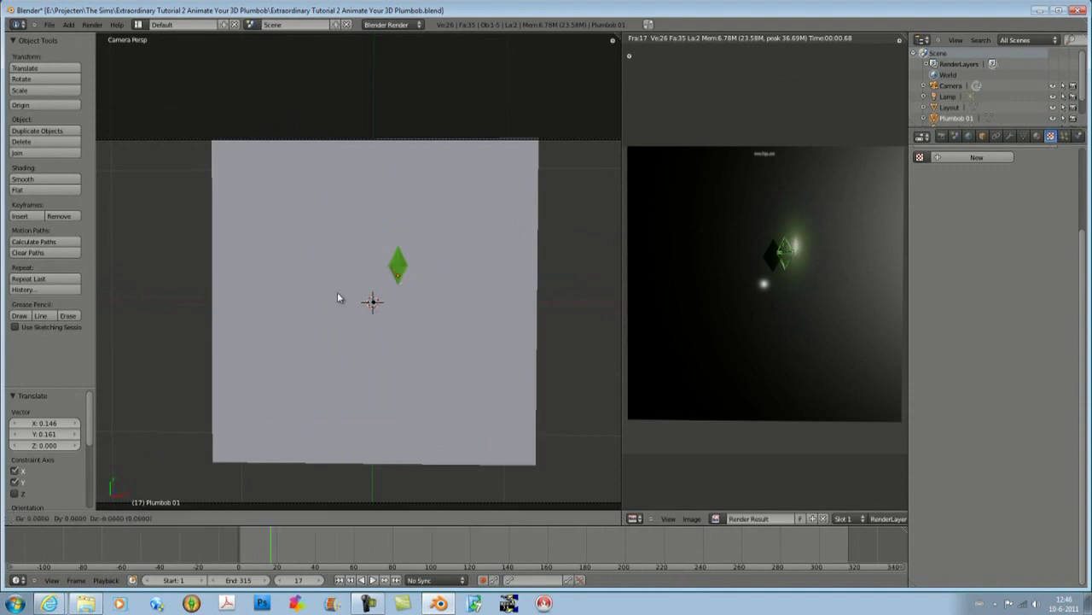
{"action": "key", "text": "shift+z"}
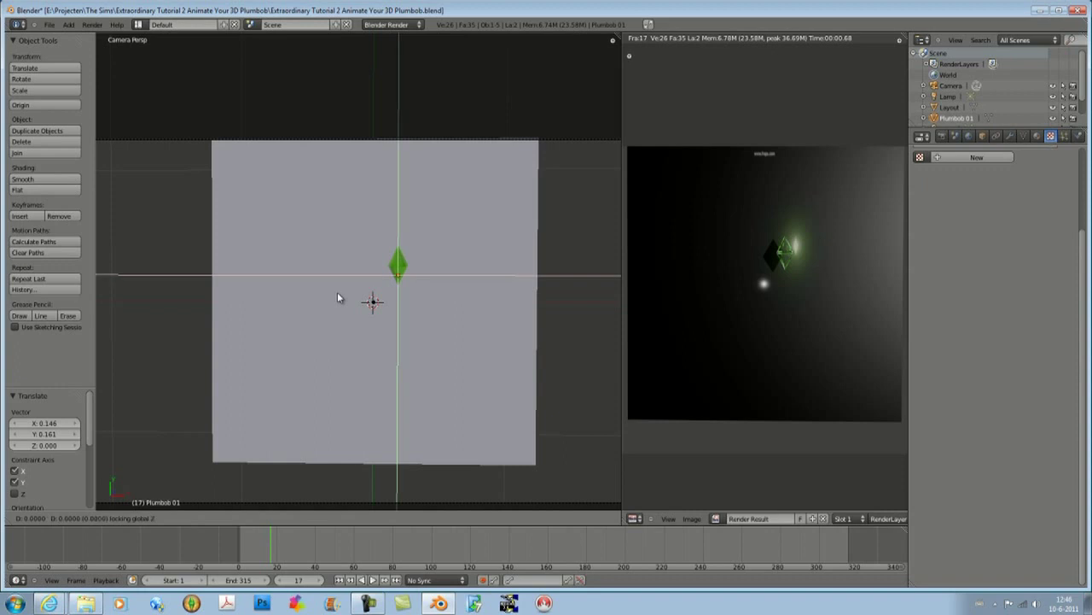
{"action": "left_click", "coordinate": [344, 284]}
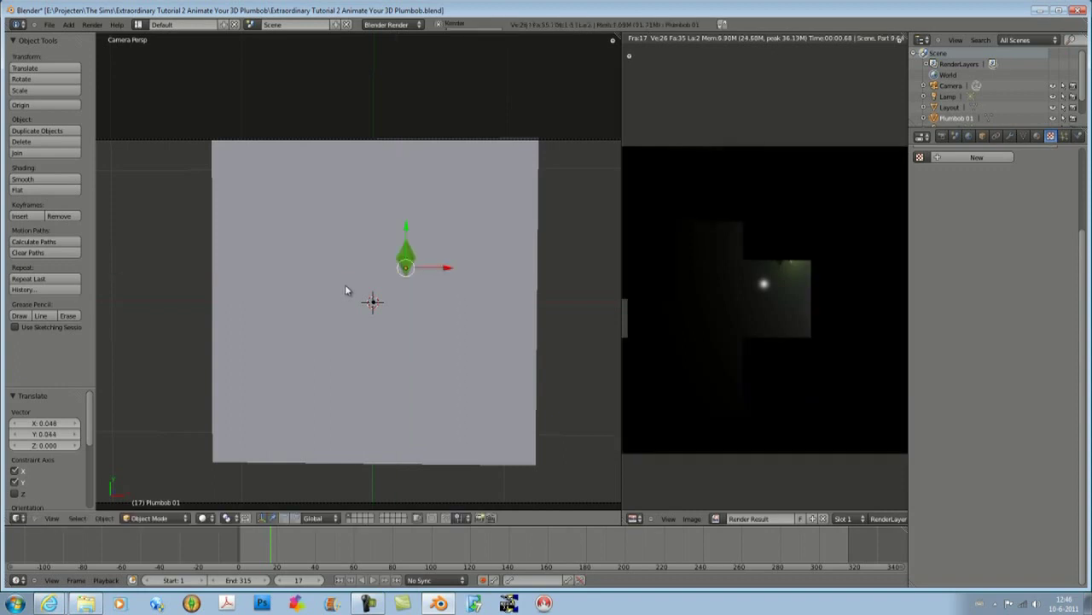
{"action": "key", "text": "g"}
{"action": "key", "text": "x"}
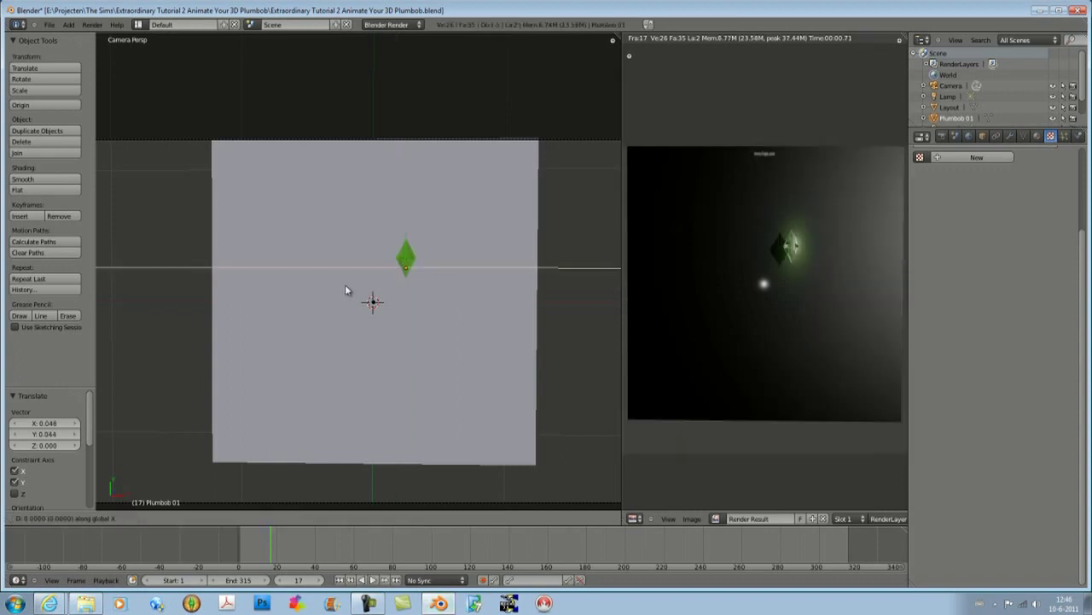
{"action": "left_click", "coordinate": [350, 290]}
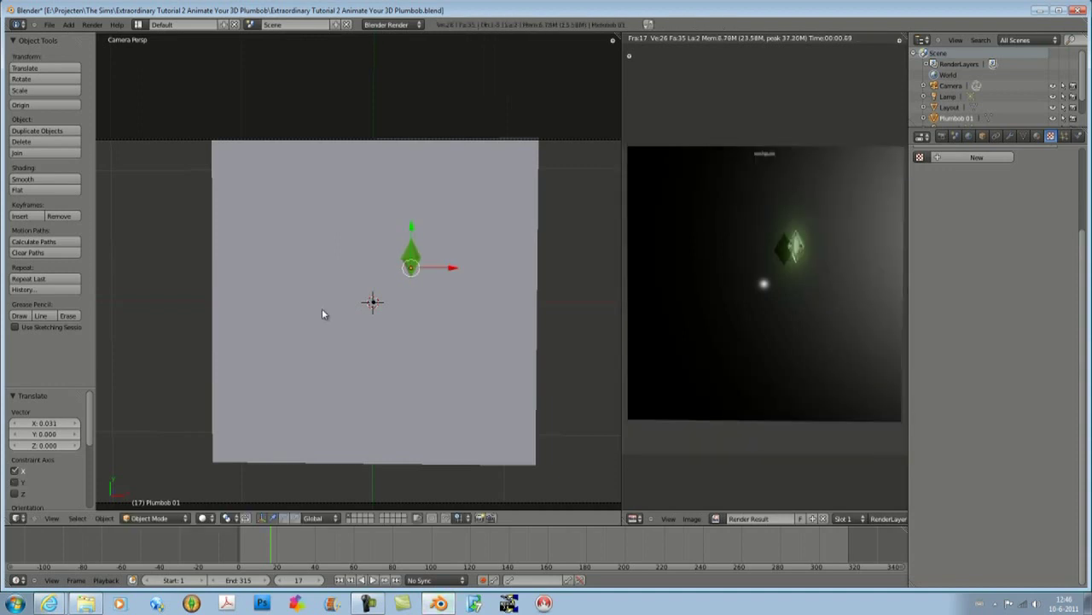
Scale Plumbob 01 down uniformly by about 0.707, and again by about 0.888, to fit the green glow.
{"action": "key", "text": "s"}
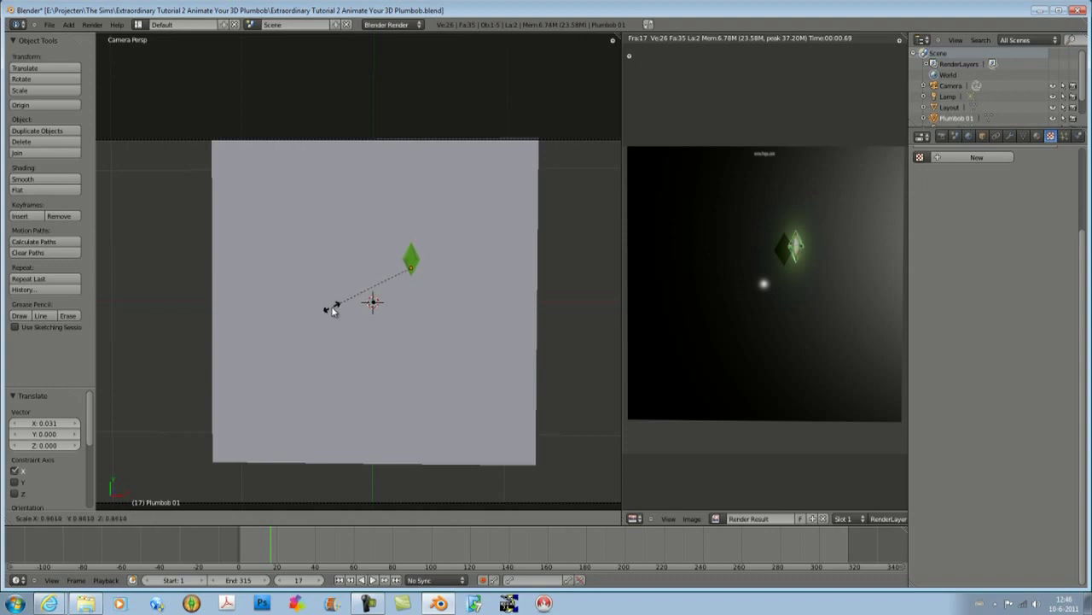
{"action": "left_click", "coordinate": [343, 306]}
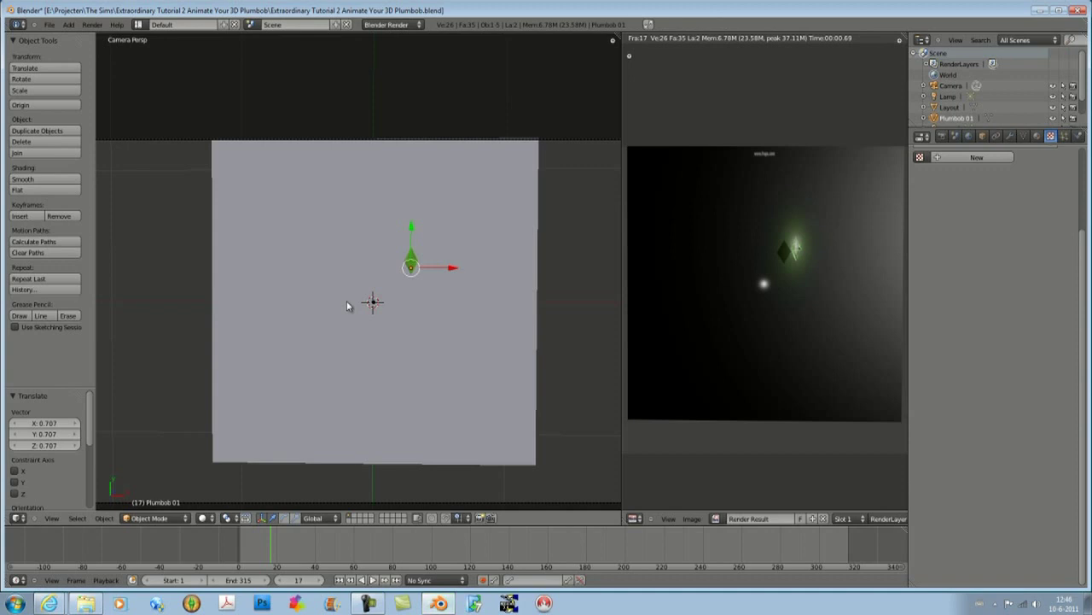
{"action": "key", "text": "s"}
{"action": "right_click", "coordinate": [346, 304]}
{"action": "key", "text": "s"}
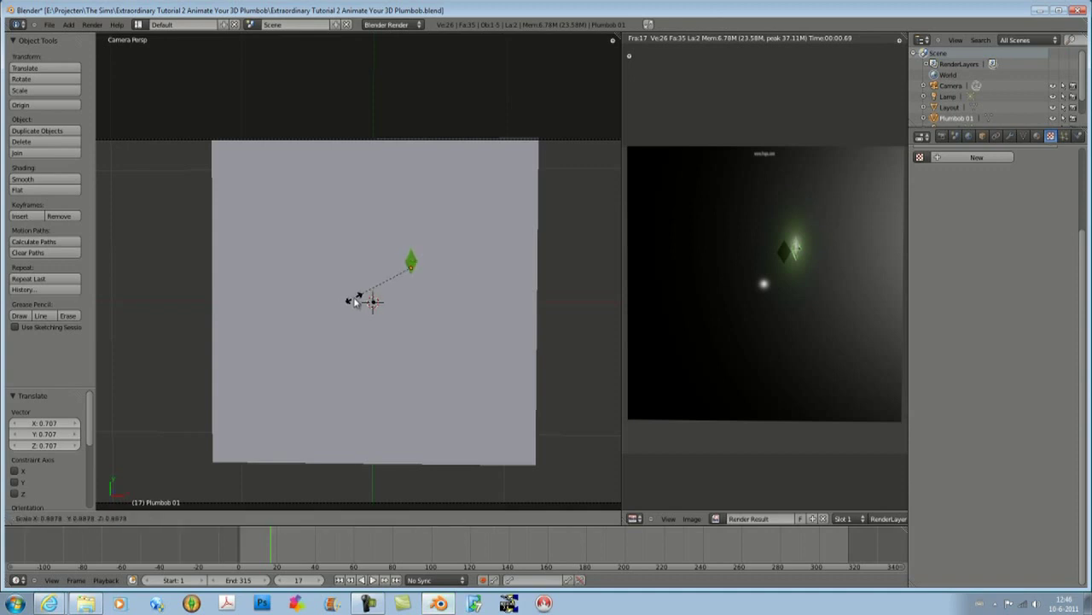
{"action": "left_click", "coordinate": [355, 302]}
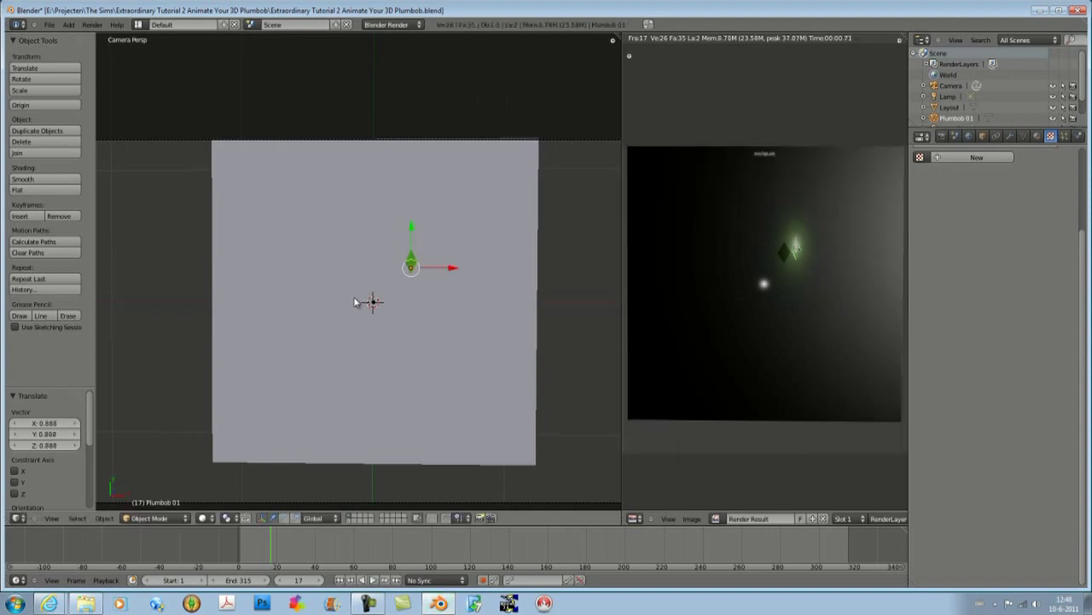
Nudge Plumbob 01 about 0.01 along the global Y axis to align it with the glow.
{"action": "key", "text": "g"}
{"action": "key", "text": "y"}
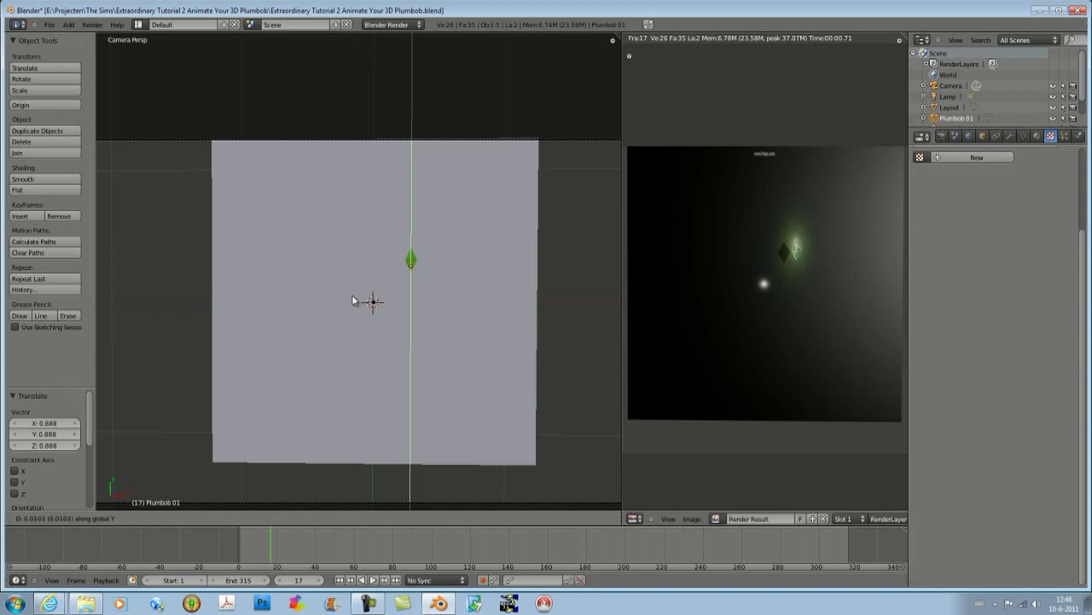
{"action": "left_click", "coordinate": [353, 300]}
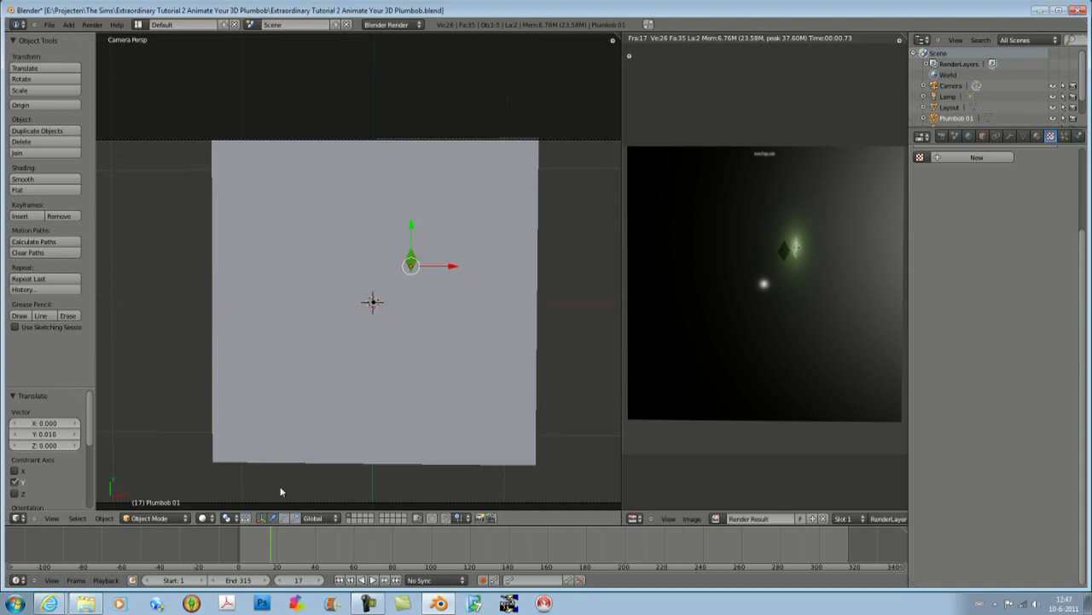
At frame 16, lower Plumbob 01 about 0.185 along the global Z axis, beneath the Layout plane.
{"action": "left_click", "coordinate": [280, 580]}
{"action": "left_click", "coordinate": [411, 258]}
{"action": "left_click", "coordinate": [410, 258]}
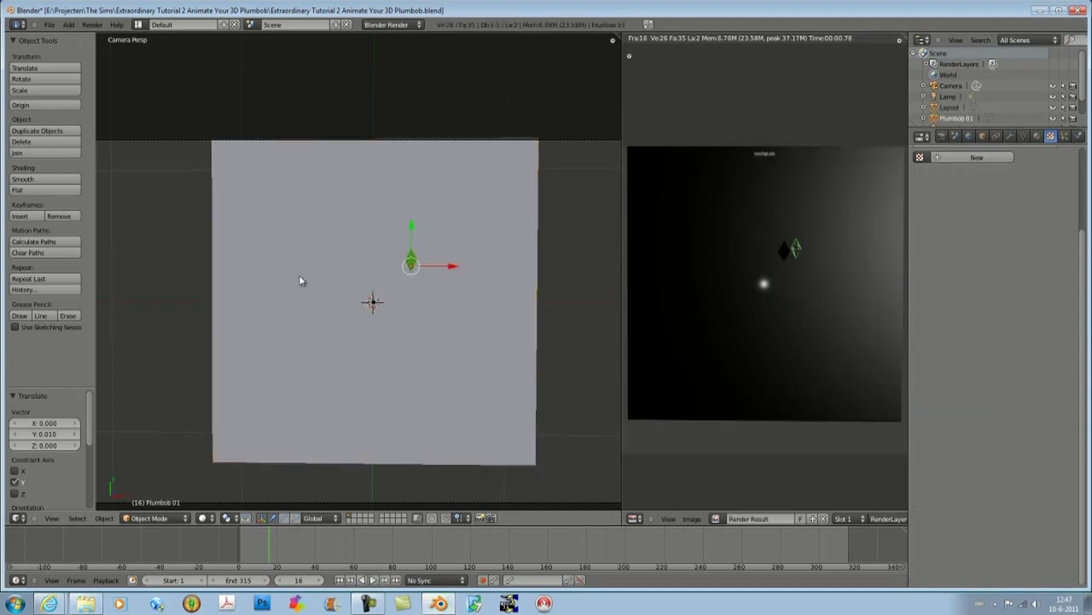
{"action": "key", "text": "g"}
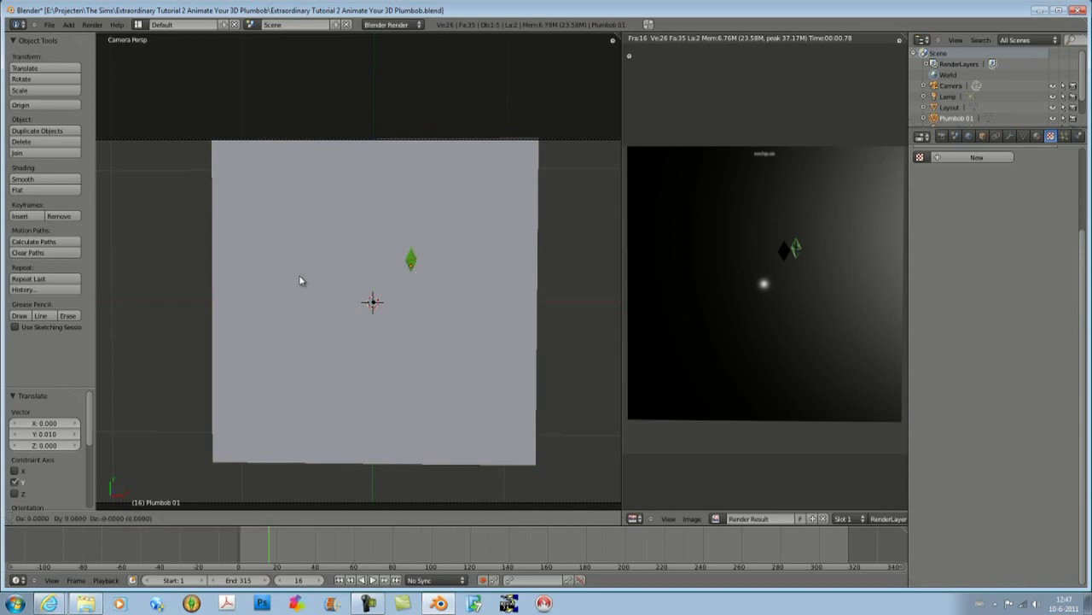
{"action": "key", "text": "z"}
{"action": "left_click", "coordinate": [373, 245]}
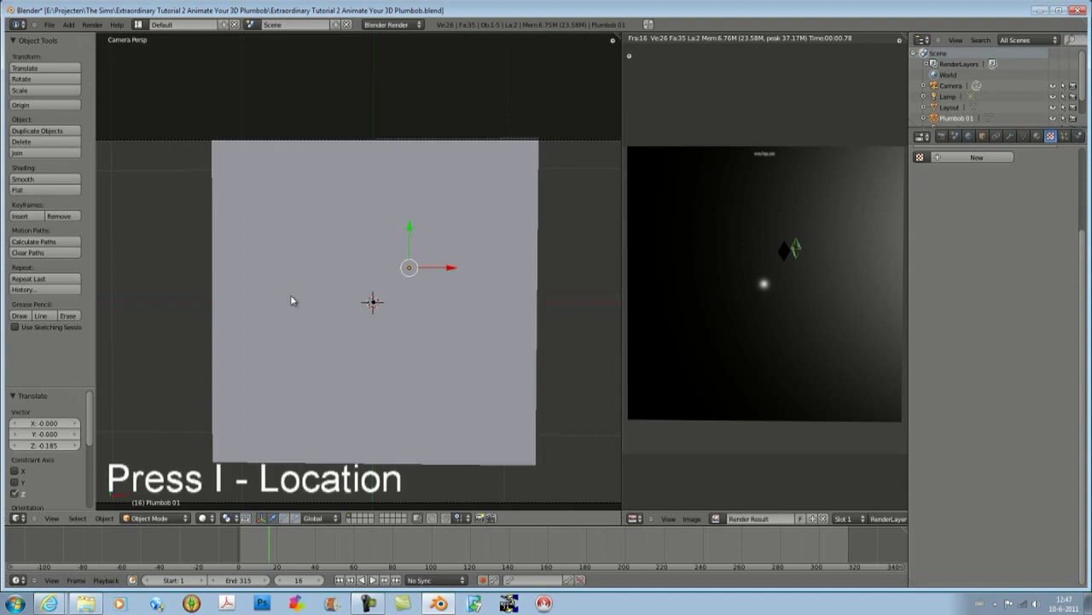
Insert a Location keyframe for Plumbob 01 at frame 16.
{"action": "key", "text": "i"}
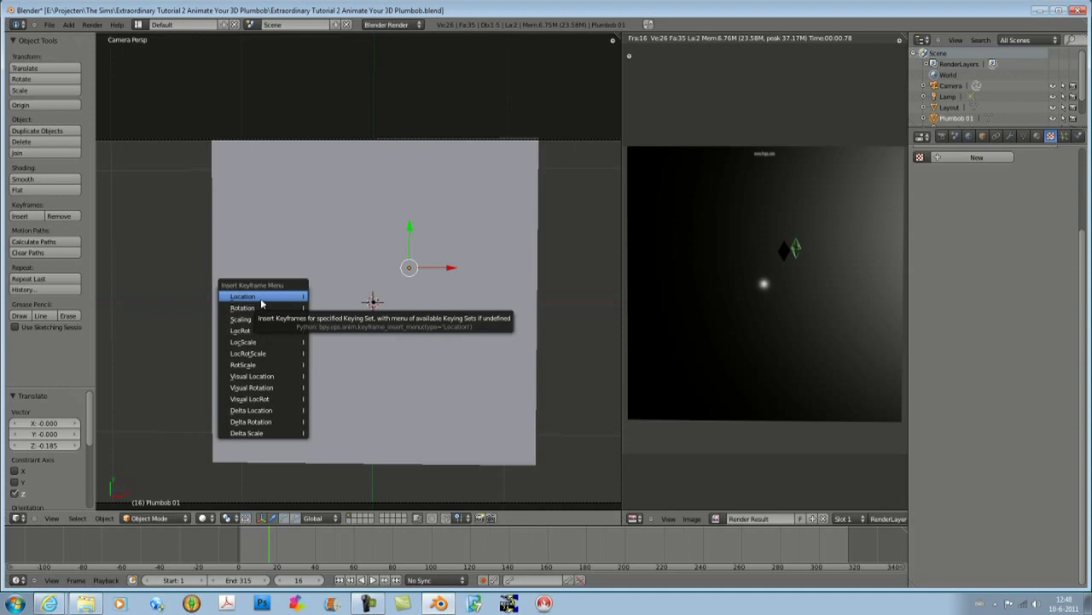
{"action": "left_click", "coordinate": [261, 302]}
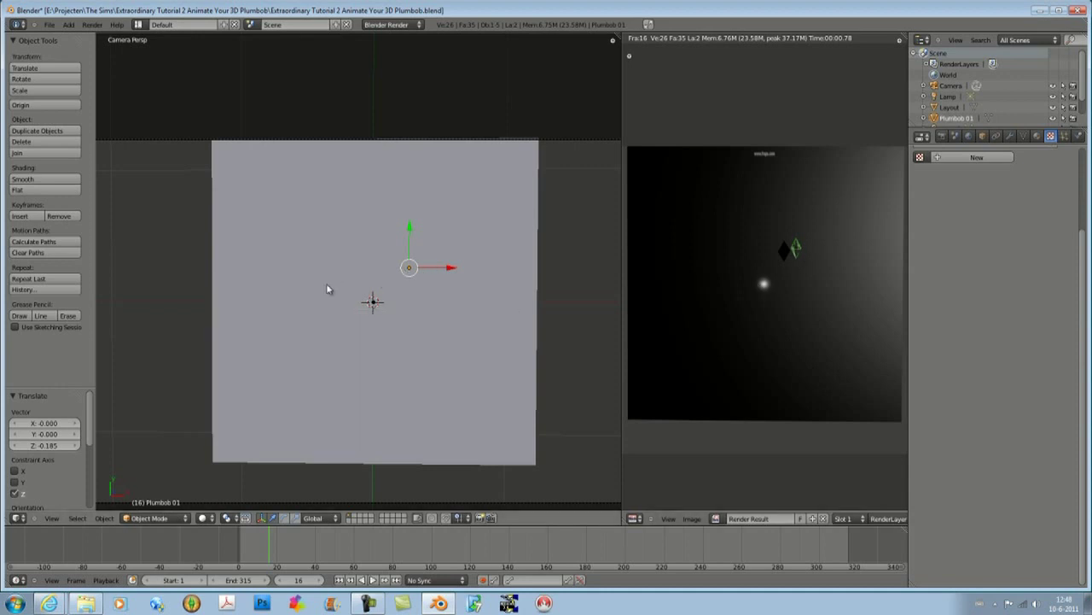
{"action": "key", "text": "i"}
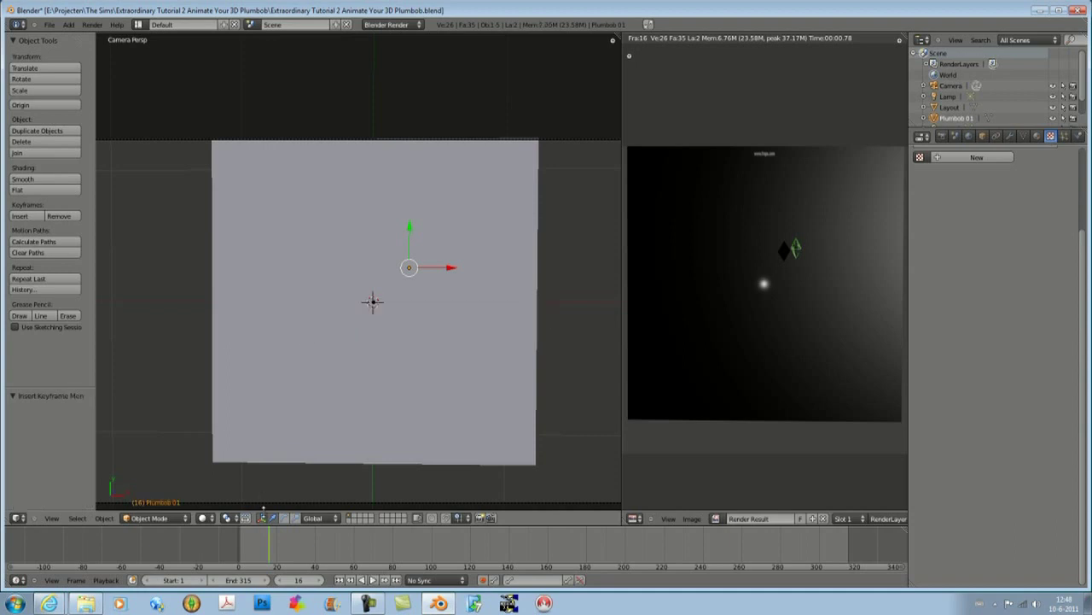
Render frame 17 and raise Plumbob 01 about 0.132 along the global Z axis, above the Layout plane.
{"action": "left_click_drag", "start_coordinate": [268, 555], "coordinate": [271, 557]}
{"action": "left_click", "coordinate": [321, 580]}
{"action": "key", "text": "F12"}
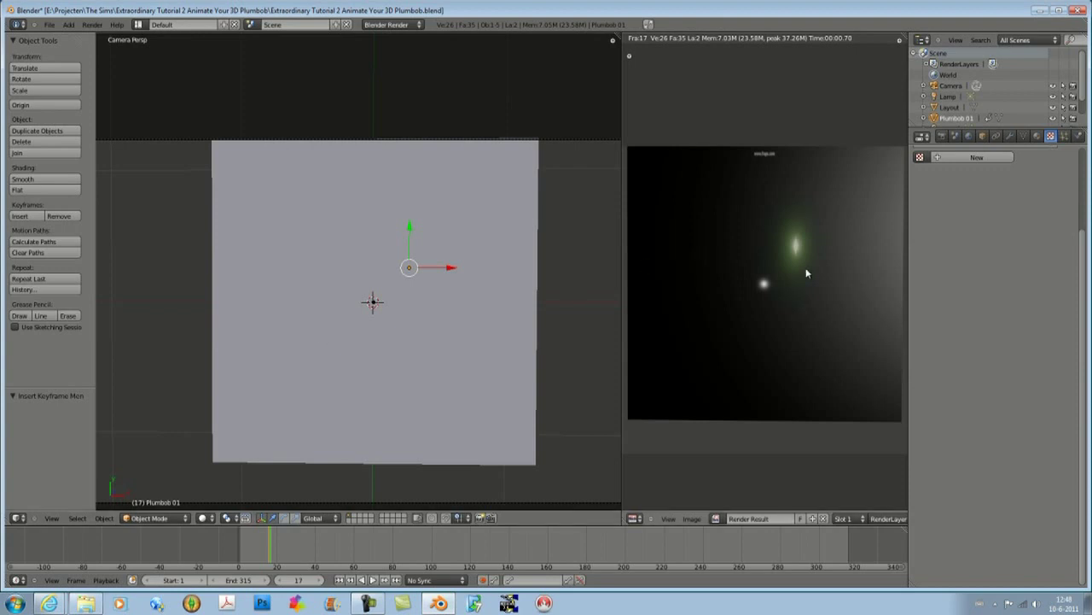
{"action": "key", "text": "g"}
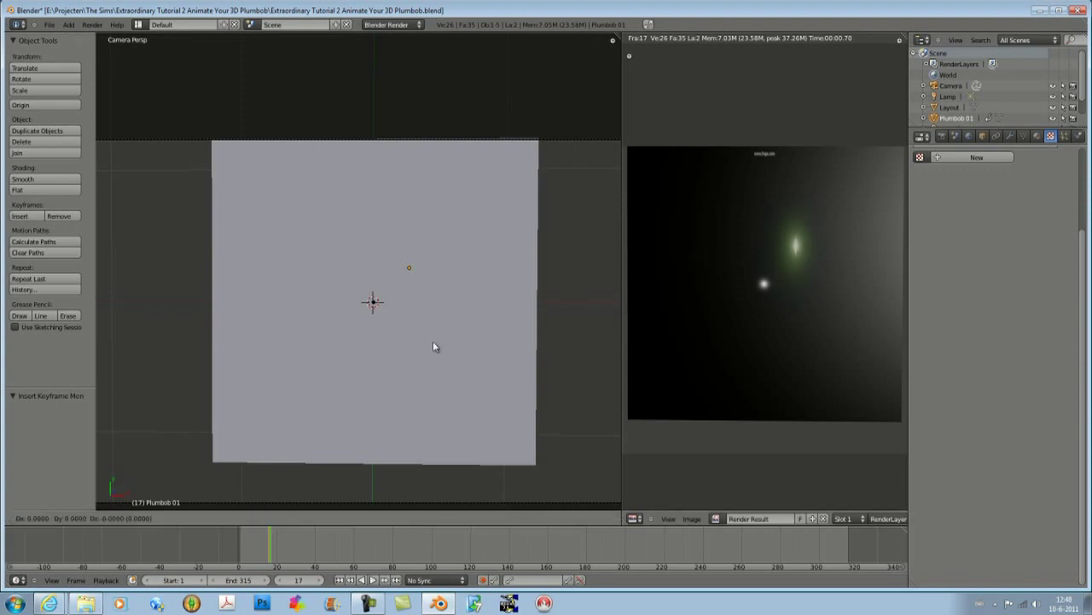
{"action": "key", "text": "z"}
{"action": "left_click", "coordinate": [277, 371]}
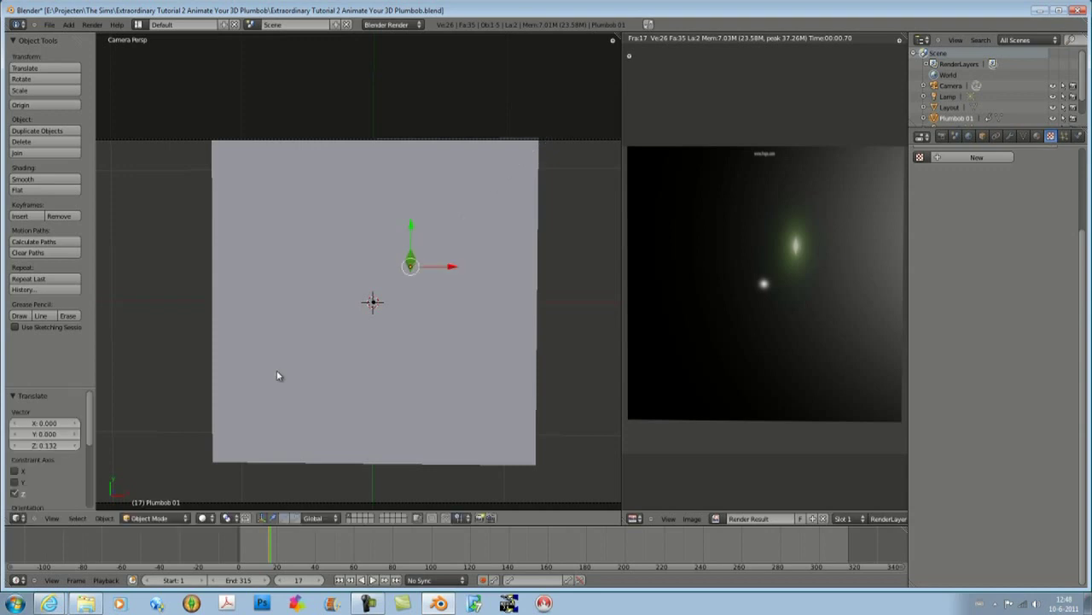
Insert a Location keyframe for Plumbob 01 at frame 17 and return to frame 16.
{"action": "key", "text": "i"}
{"action": "left_click", "coordinate": [414, 341]}
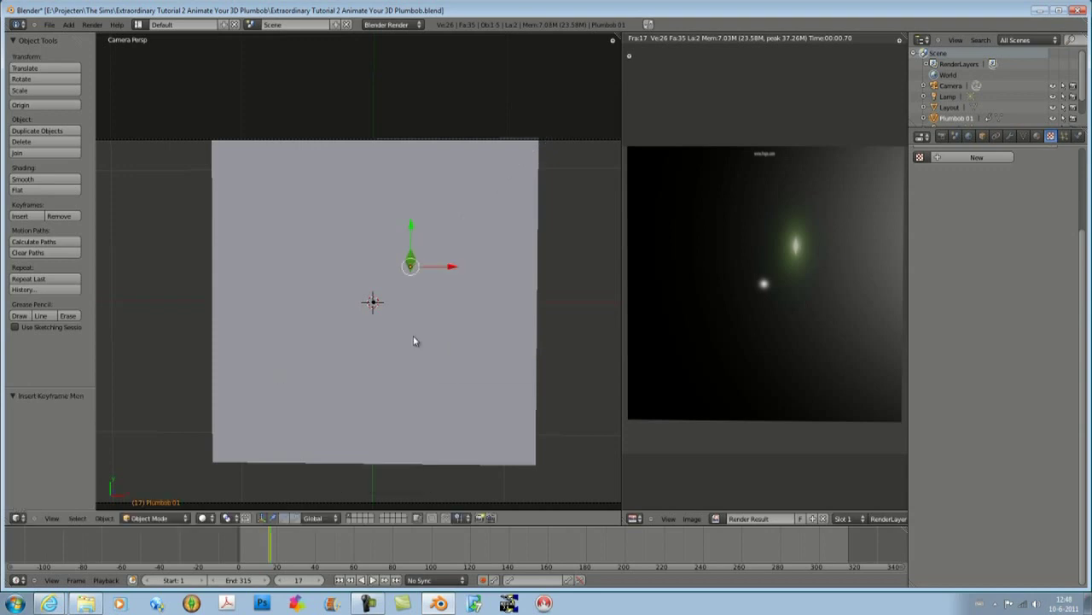
{"action": "left_click", "coordinate": [269, 545]}
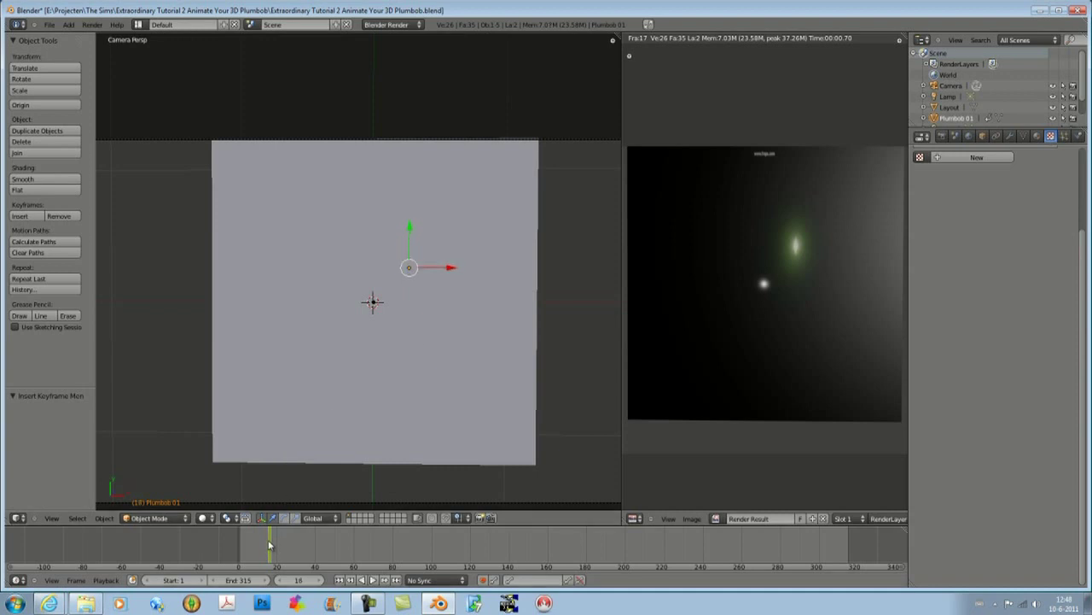
Play the animation from the first frame to check how the plumbob appears, and stop playback.
{"action": "left_click", "coordinate": [272, 547]}
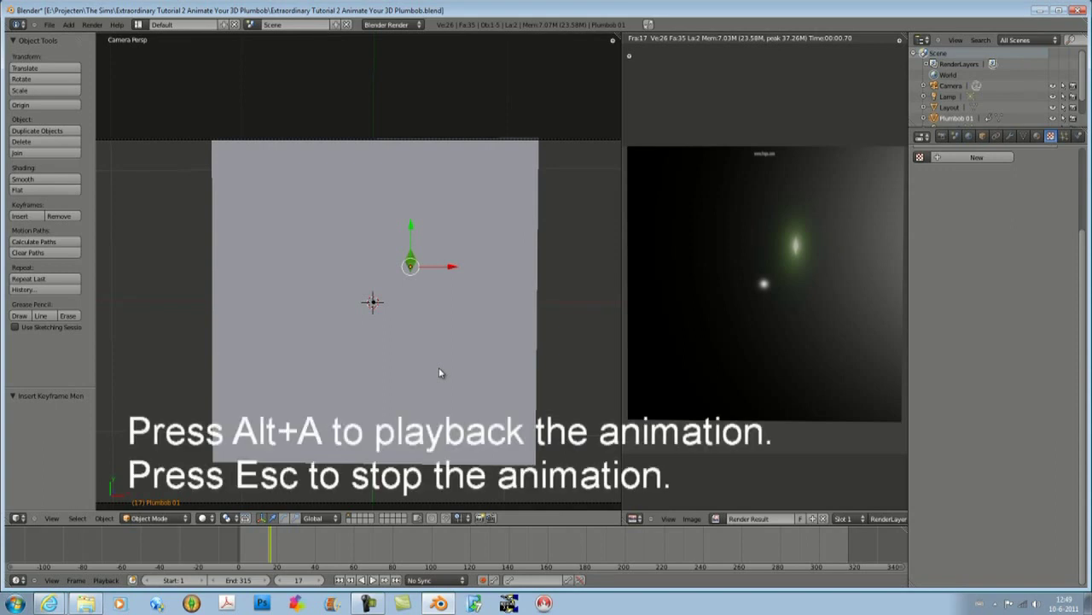
{"action": "left_click", "coordinate": [339, 580]}
{"action": "key", "text": "alt+a"}
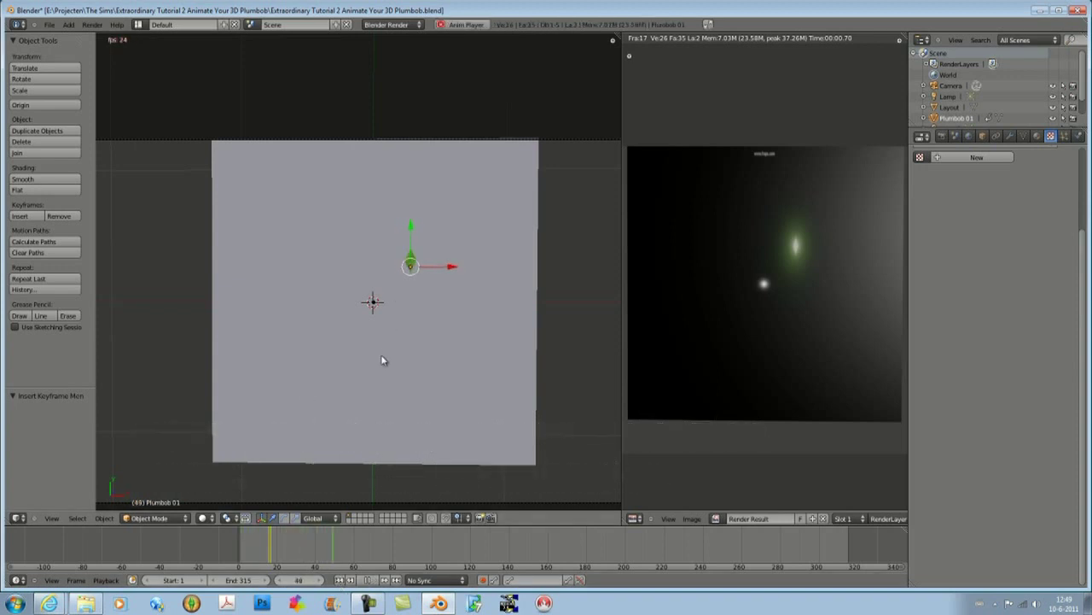
{"action": "key", "text": "Escape"}
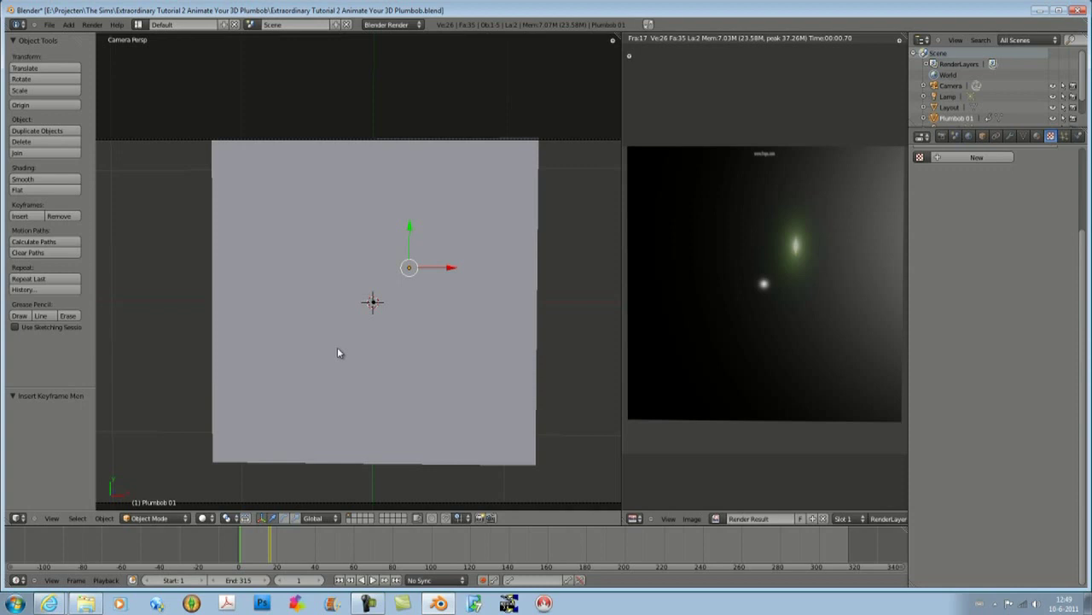
Set the current frame to 25 and render it.
{"action": "left_click_drag", "start_coordinate": [239, 546], "coordinate": [272, 551]}
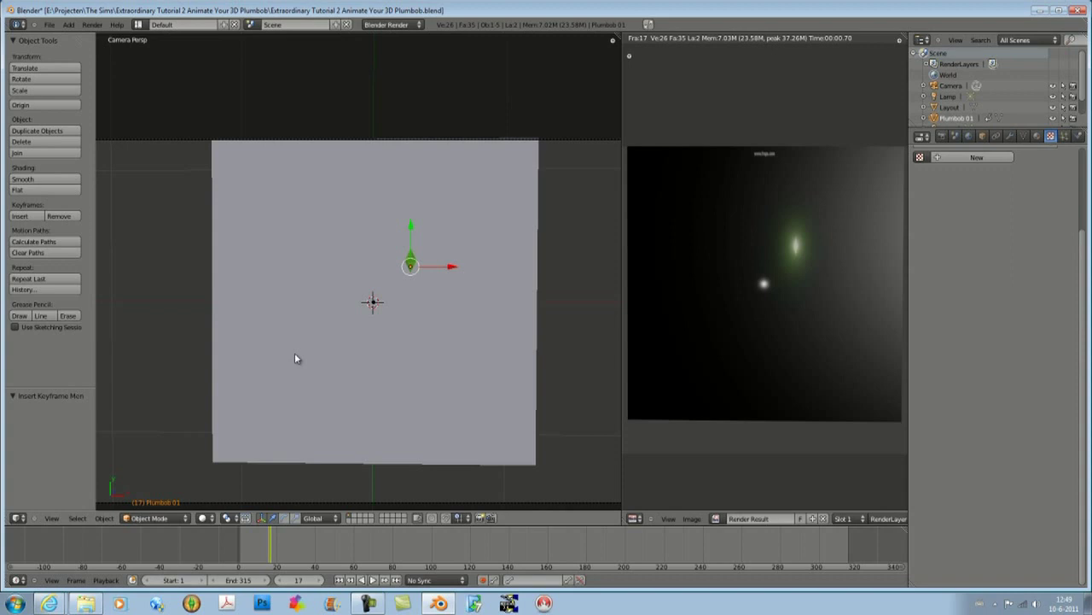
{"action": "left_click", "coordinate": [298, 580]}
{"action": "type", "text": "2"}
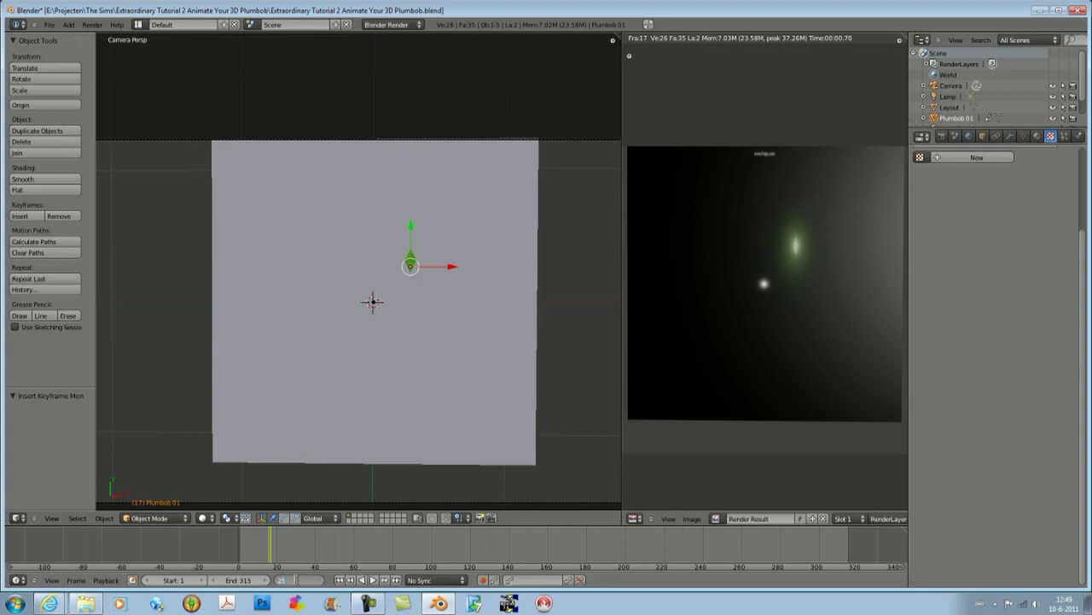
{"action": "type", "text": "5"}
{"action": "key", "text": "Return"}
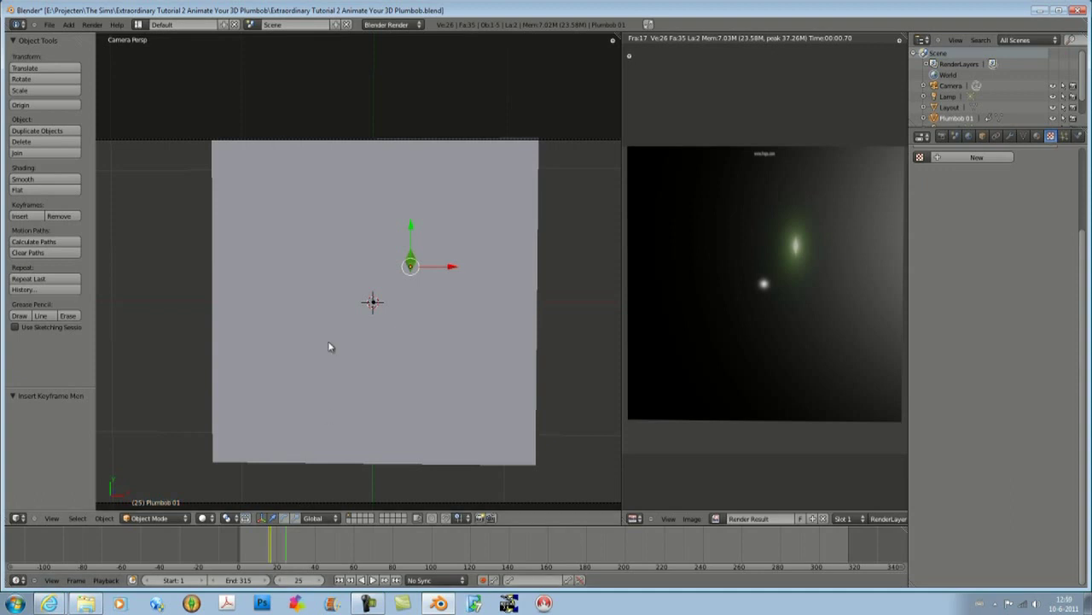
{"action": "key", "text": "F12"}
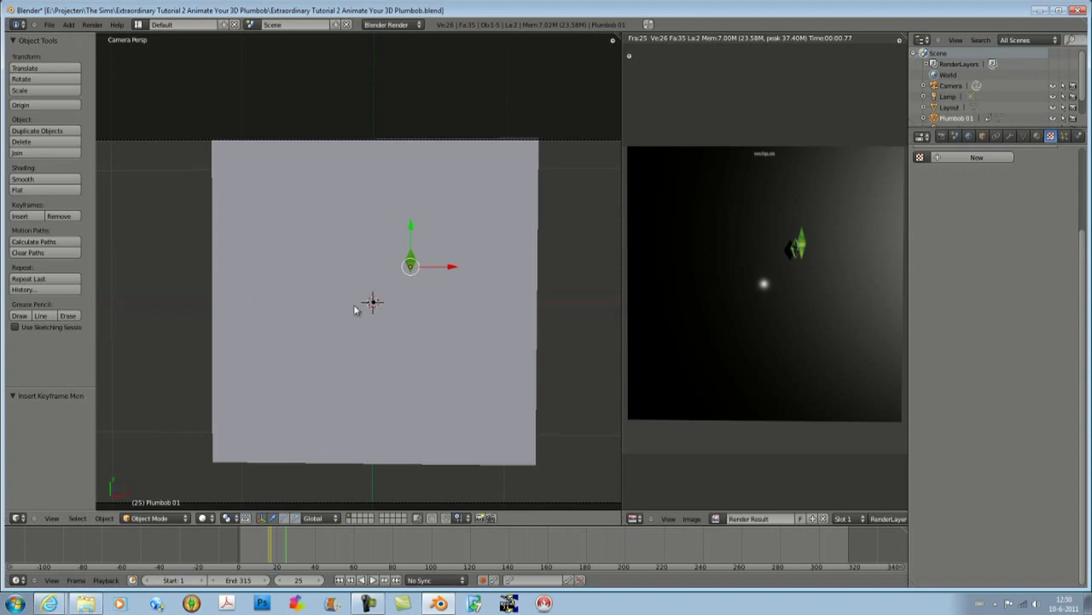
Move Plumbob 01 about 0.038 in X and 0.031 in Y with global Z locked, and insert a Location keyframe at frame 25.
{"action": "key", "text": "g"}
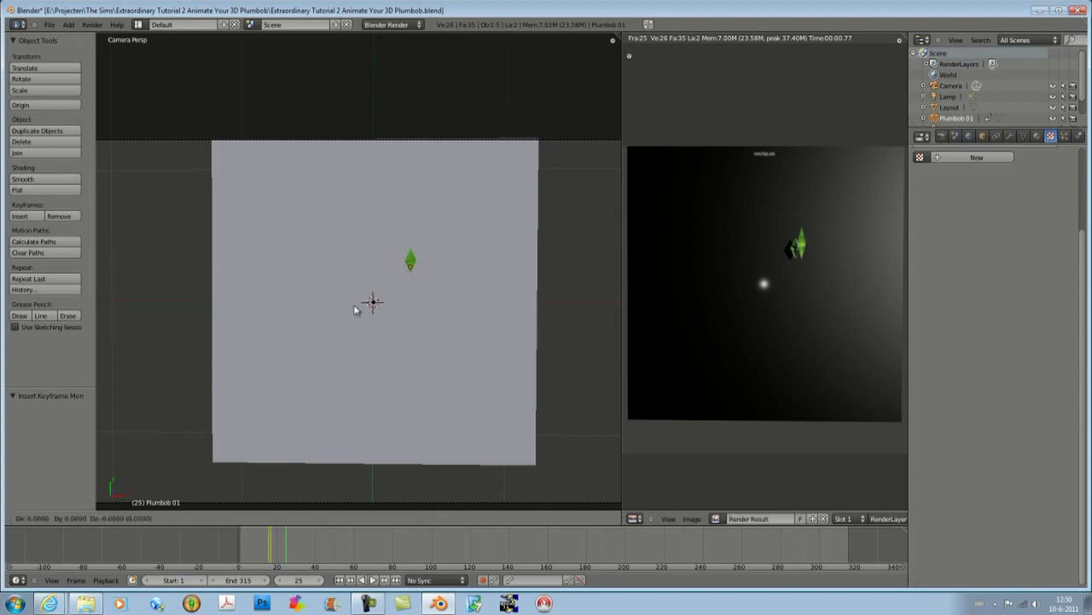
{"action": "key", "text": "shift+z"}
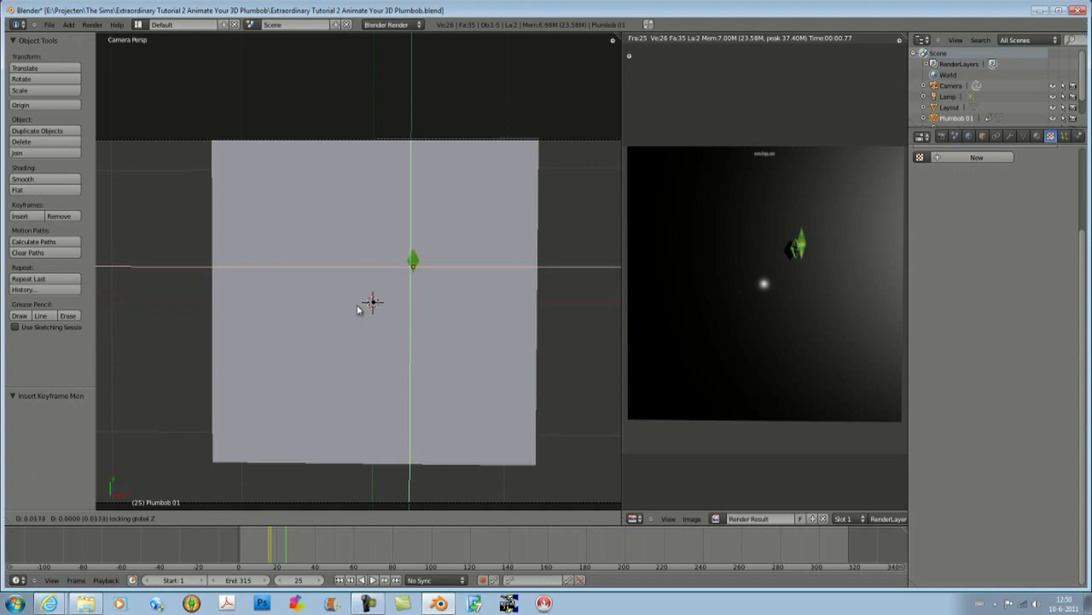
{"action": "left_click", "coordinate": [362, 304]}
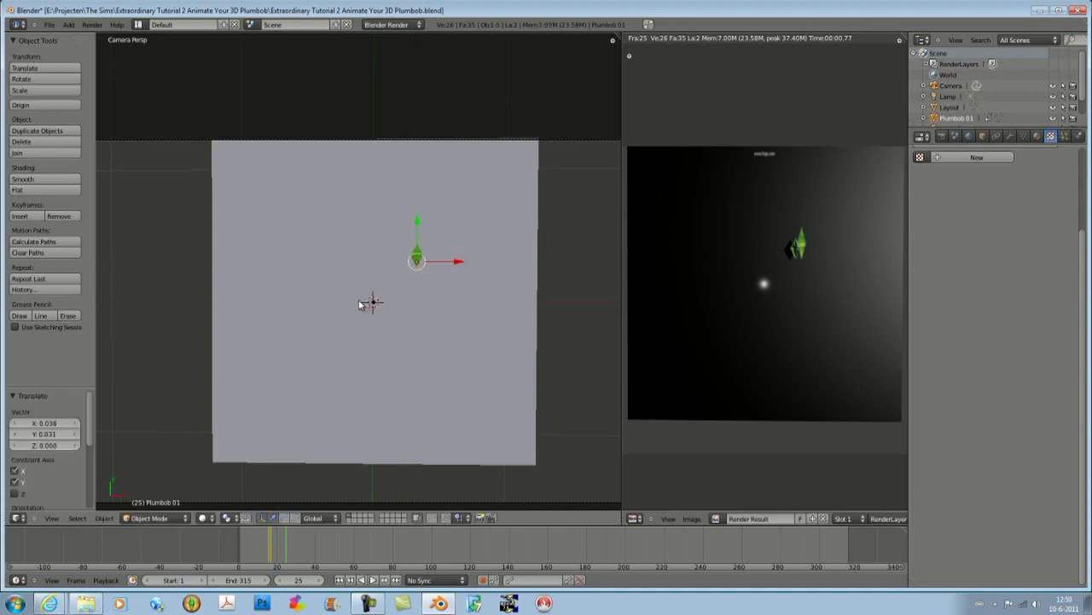
{"action": "key", "text": "i"}
{"action": "left_click", "coordinate": [360, 303]}
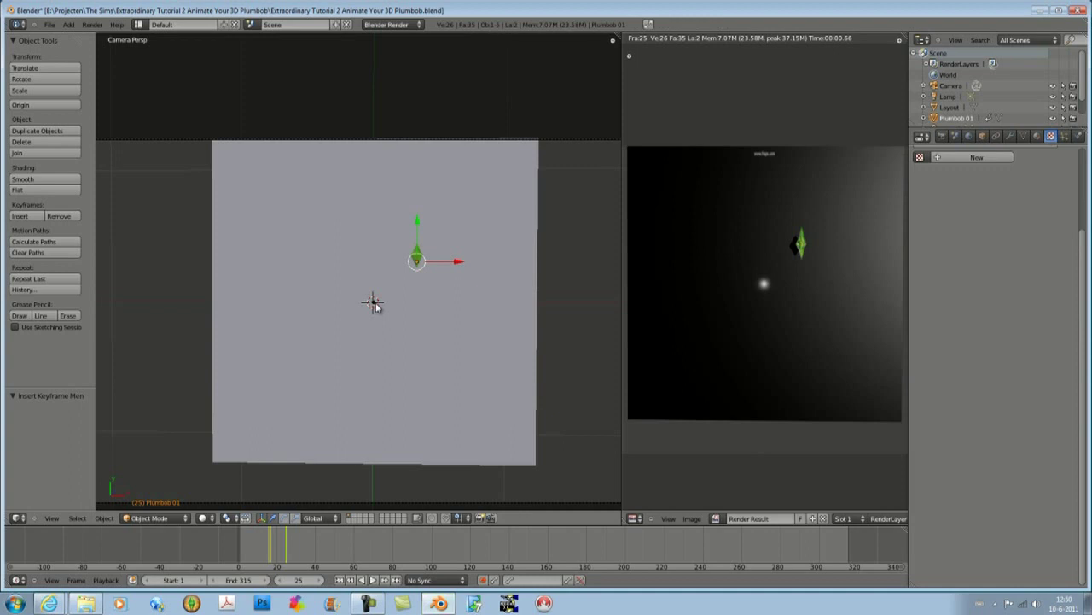
Shift Plumbob 01 about 0.007 along the global X axis, replace its Location keyframe at frame 25 and render.
{"action": "scroll", "coordinate": [836, 282], "scroll_direction": "up", "scroll_amount": 4}
{"action": "scroll", "coordinate": [837, 282], "scroll_direction": "down", "scroll_amount": 4}
{"action": "key", "text": "g"}
{"action": "key", "text": "x"}
{"action": "left_click", "coordinate": [345, 321]}
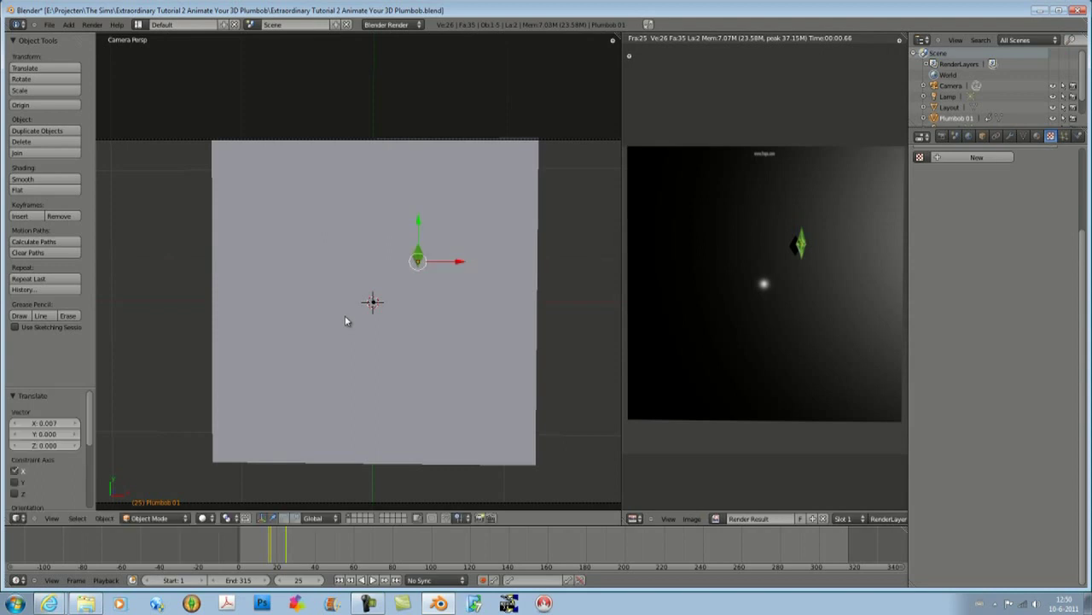
{"action": "key", "text": "i"}
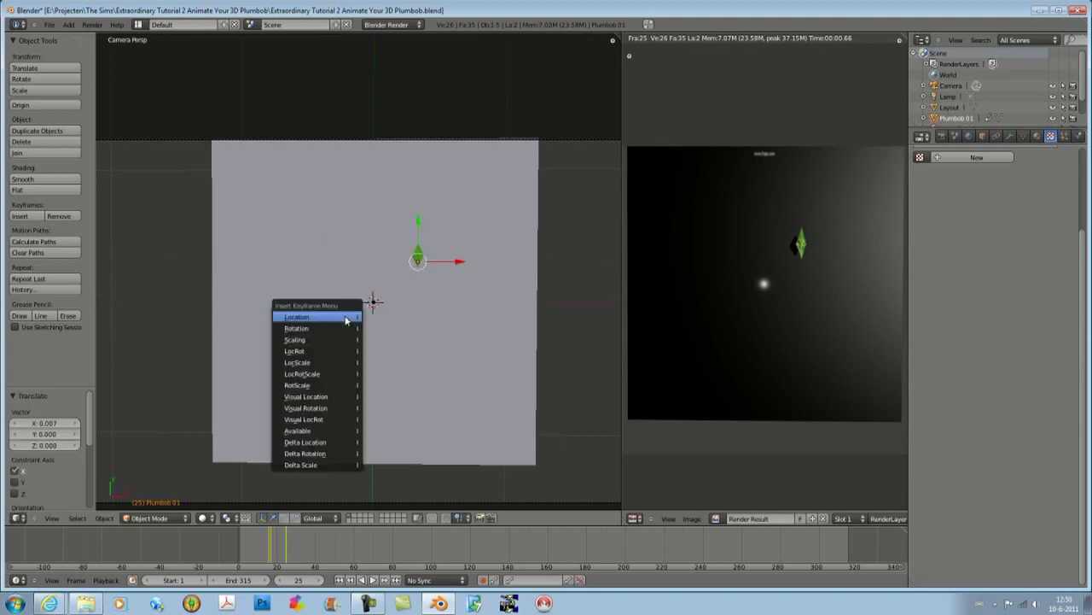
{"action": "left_click", "coordinate": [345, 316]}
{"action": "key", "text": "F12"}
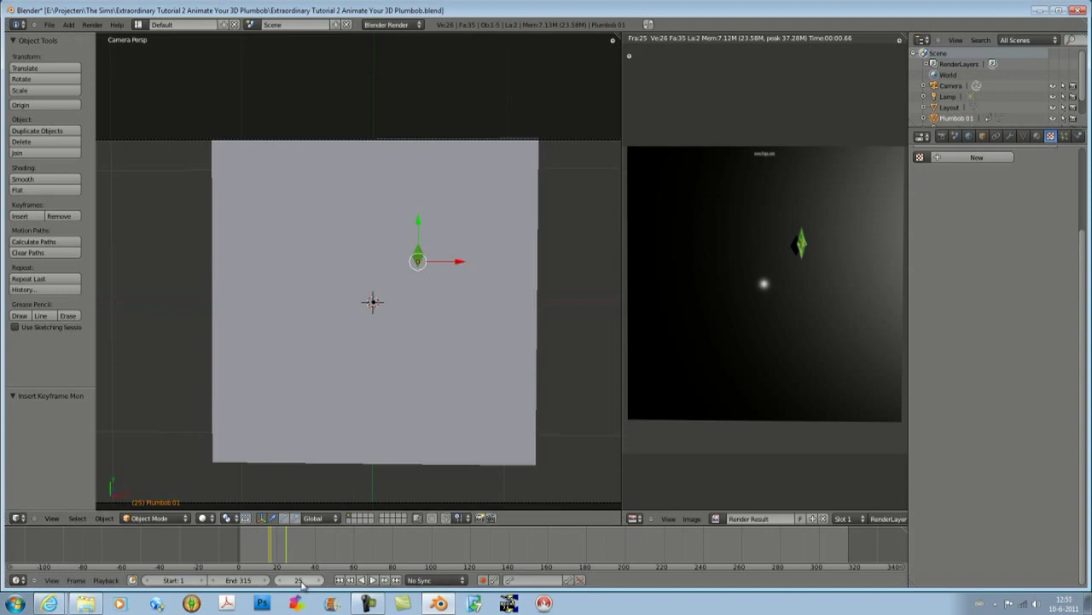
Play the animation from the first frame to review the plumbob's movement through frame 25, and stop it.
{"action": "left_click", "coordinate": [339, 580]}
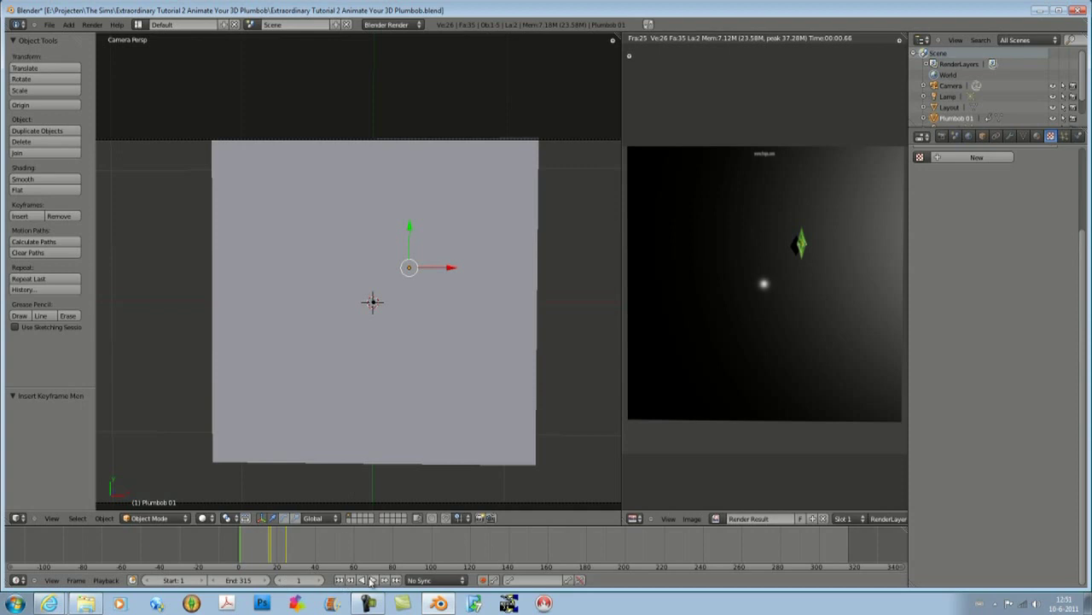
{"action": "left_click", "coordinate": [373, 580]}
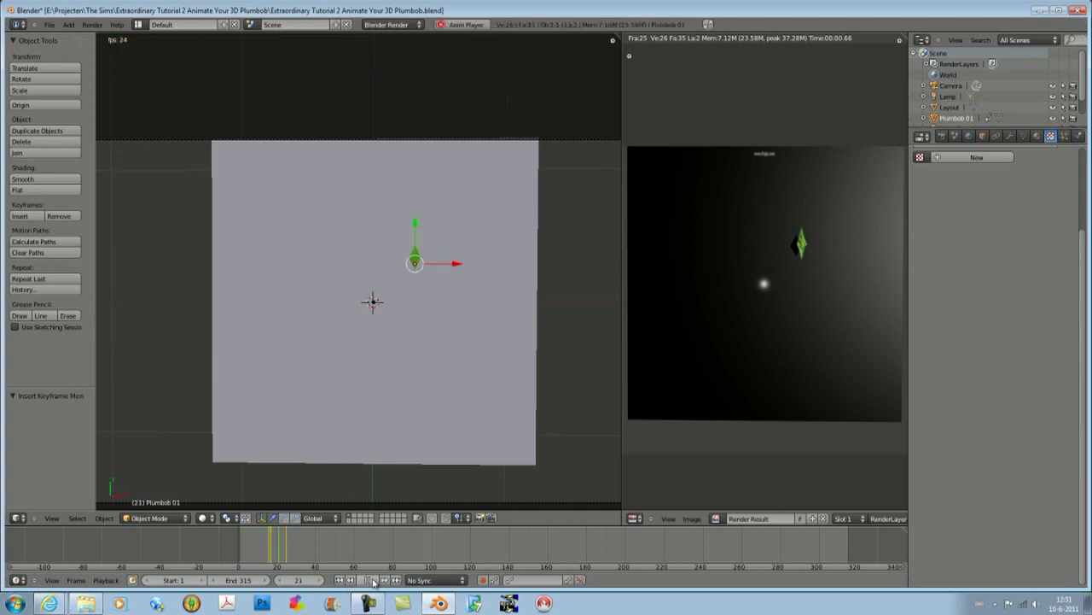
{"action": "left_click", "coordinate": [373, 580]}
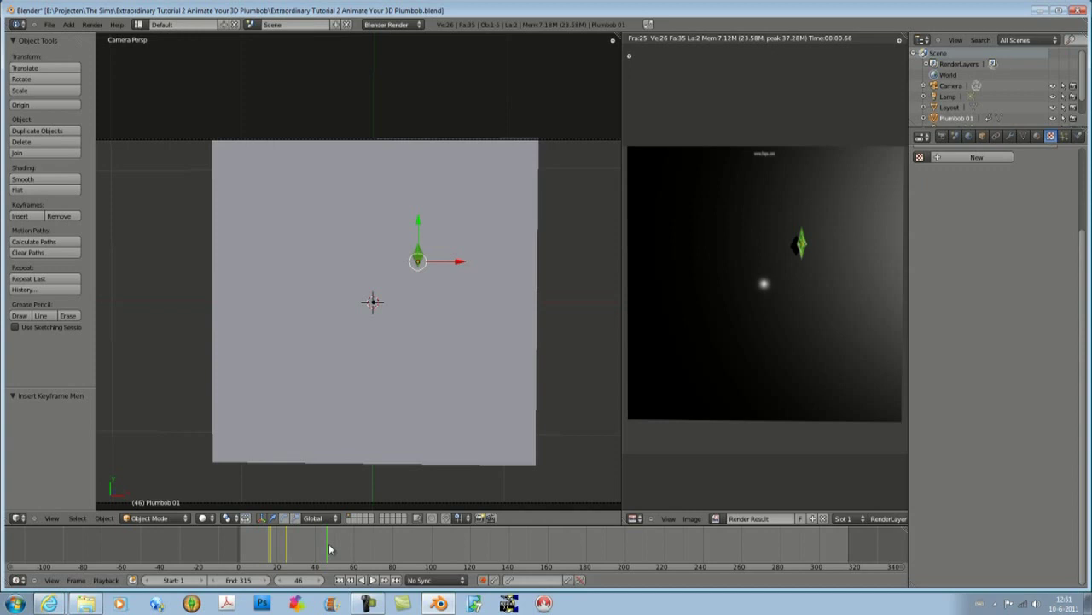
At frame 30, move Plumbob 01 slightly toward positive Y with global Z locked, using a test render, and insert a Location keyframe.
{"action": "left_click_drag", "start_coordinate": [329, 549], "coordinate": [314, 553]}
{"action": "key", "text": "F12"}
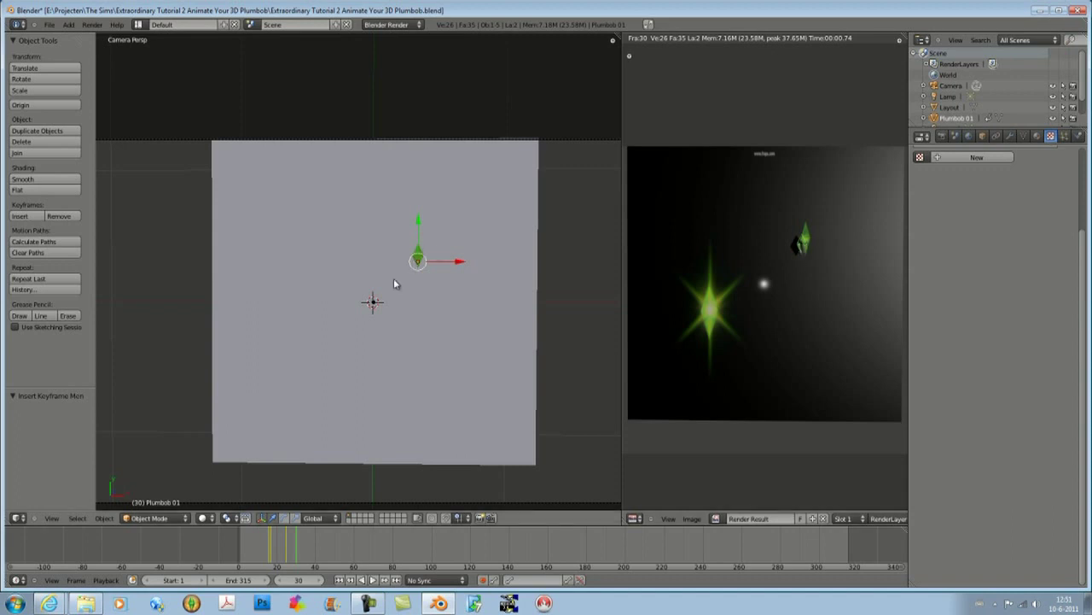
{"action": "key", "text": "g"}
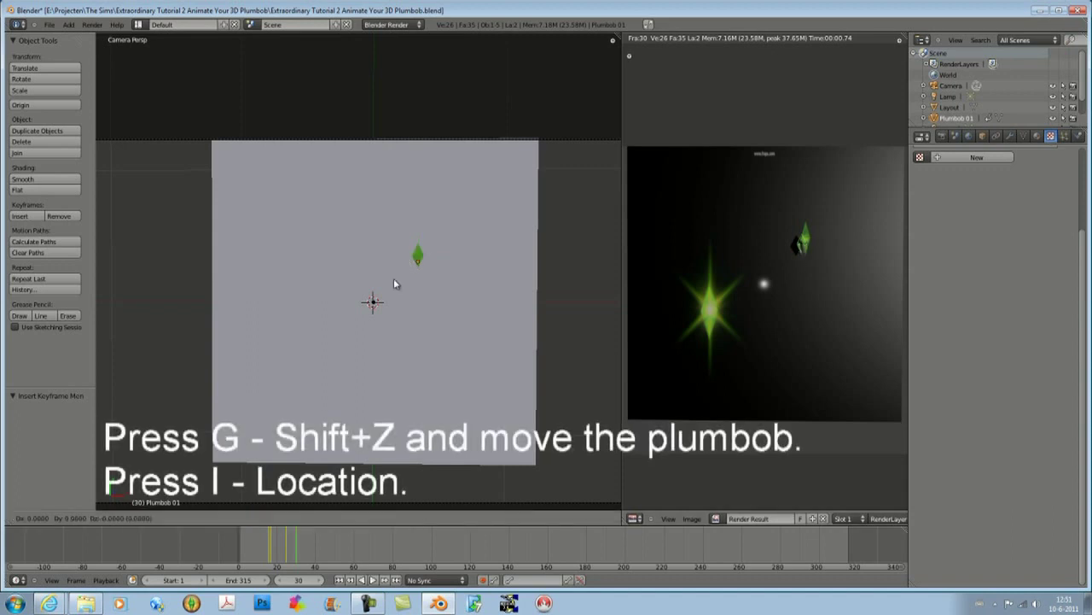
{"action": "key", "text": "shift+z"}
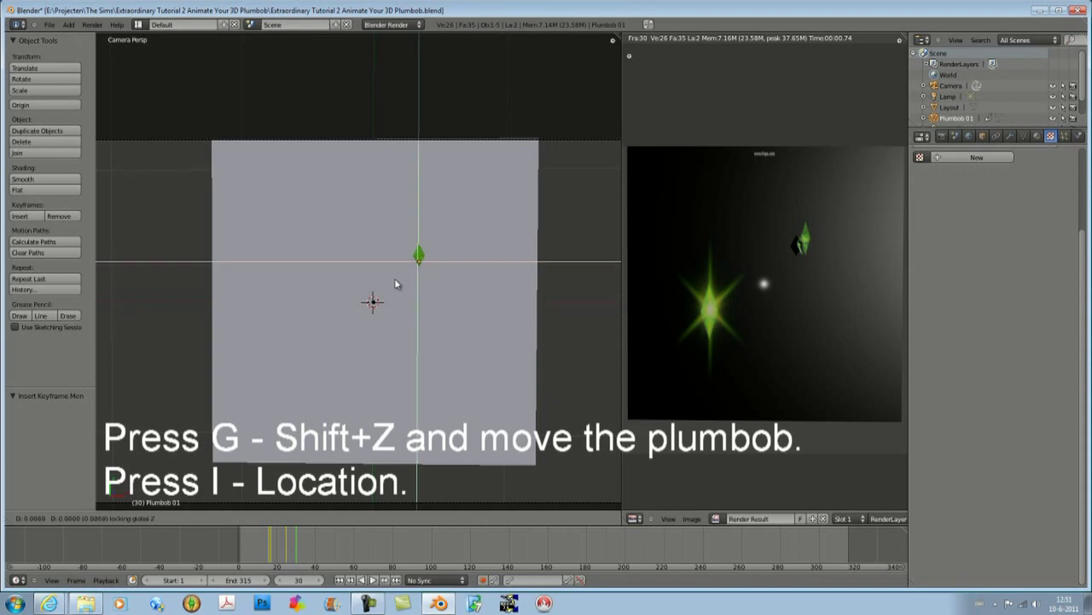
{"action": "left_click", "coordinate": [395, 277]}
{"action": "key", "text": "i"}
{"action": "left_click", "coordinate": [395, 275]}
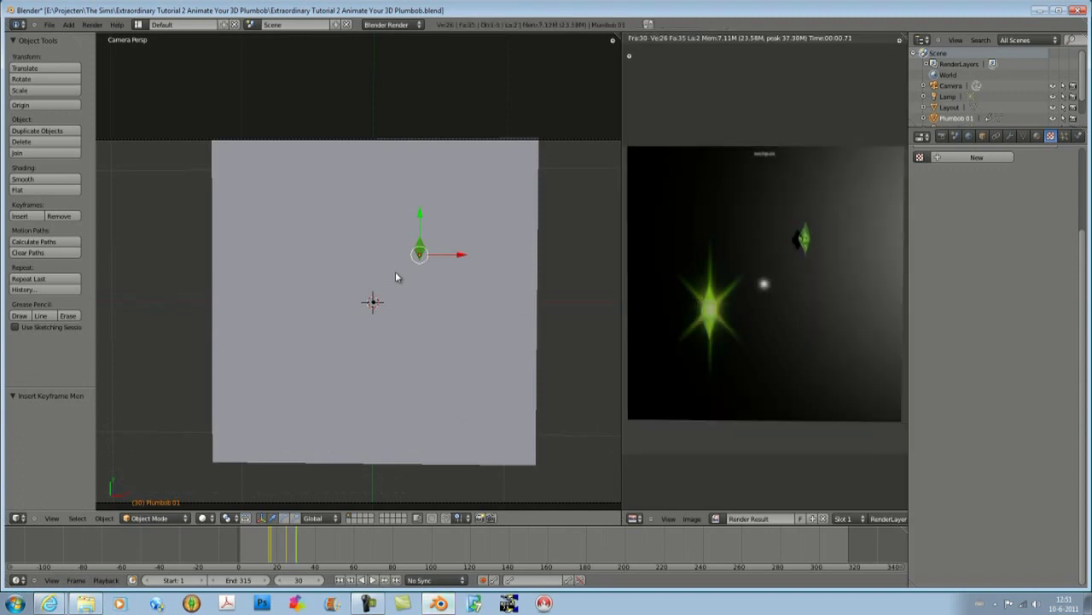
Move Plumbob 01 about 0.028 along the global X axis and replace its Location keyframe at frame 30.
{"action": "key", "text": "g"}
{"action": "key", "text": "x"}
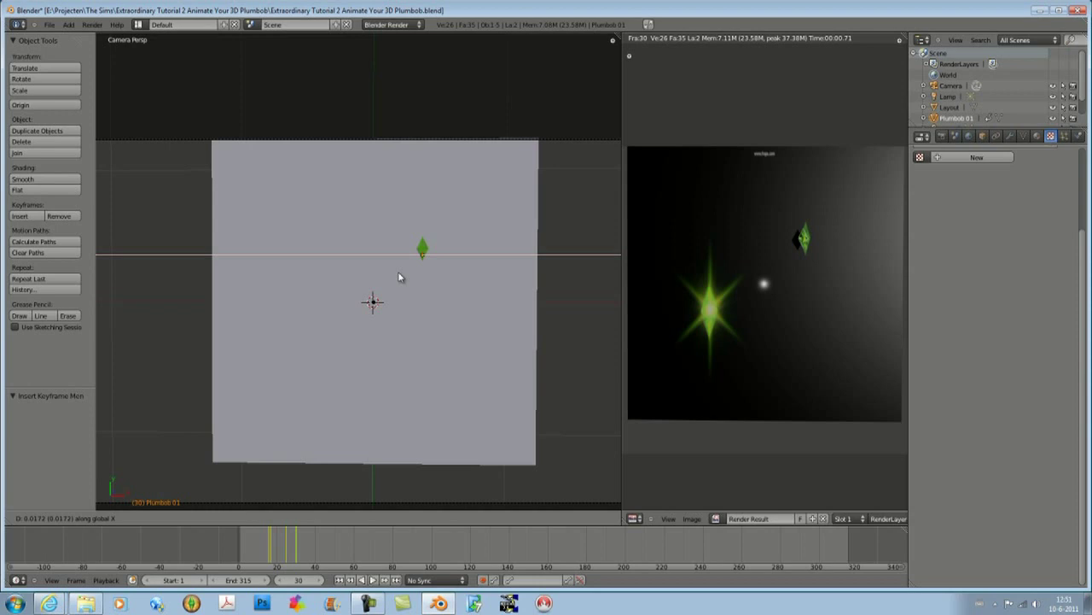
{"action": "left_click", "coordinate": [400, 275]}
{"action": "key", "text": "i"}
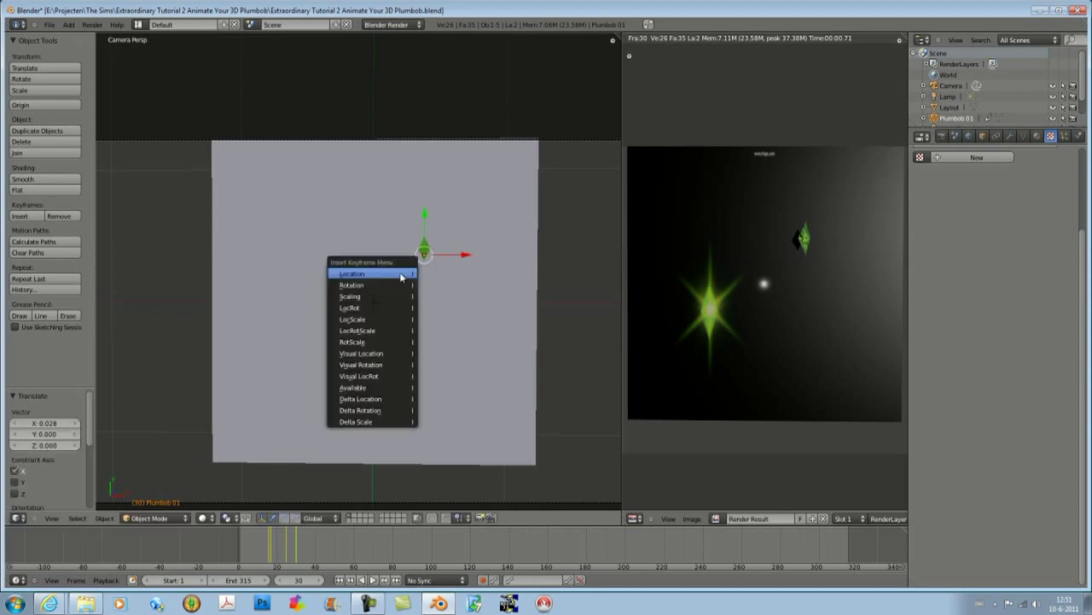
{"action": "left_click", "coordinate": [400, 273]}
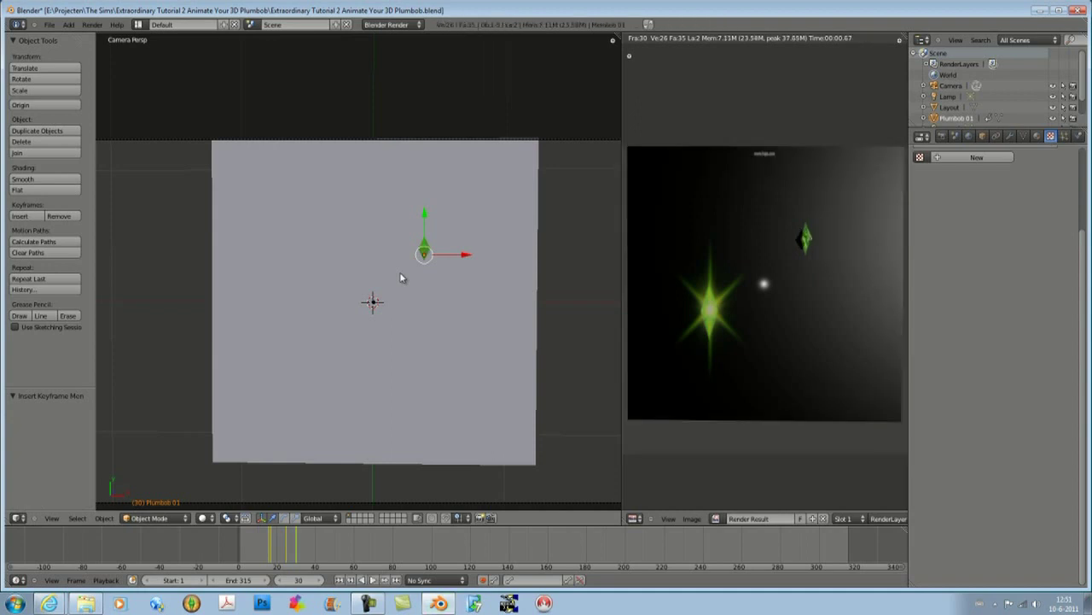
Nudge Plumbob 01 slightly back toward negative global X and insert its Location keyframe at frame 30 again.
{"action": "key", "text": "g"}
{"action": "key", "text": "x"}
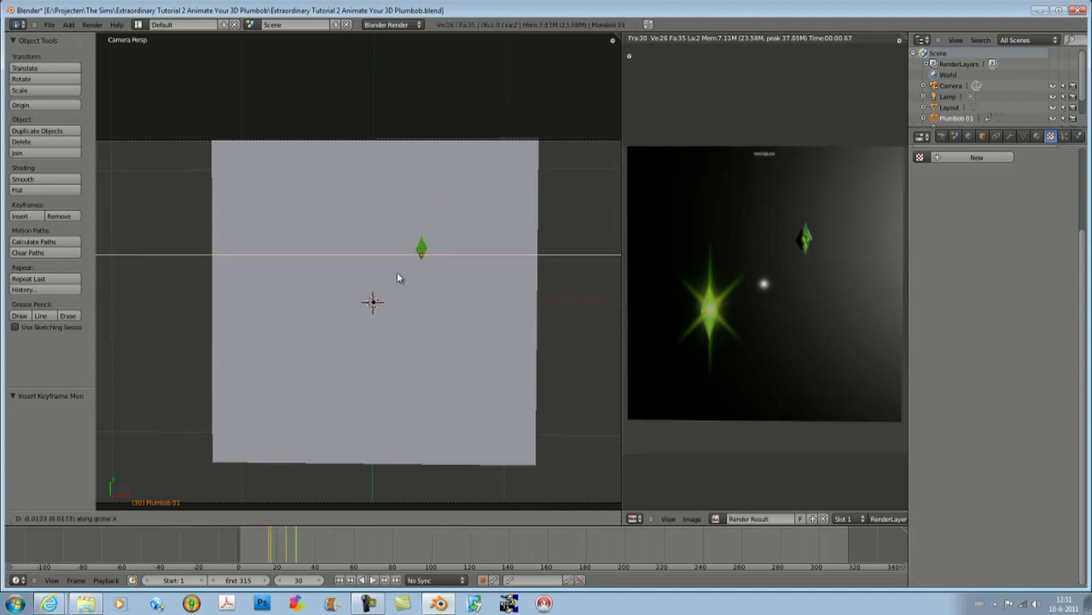
{"action": "left_click", "coordinate": [398, 274]}
{"action": "key", "text": "i"}
{"action": "left_click", "coordinate": [398, 271]}
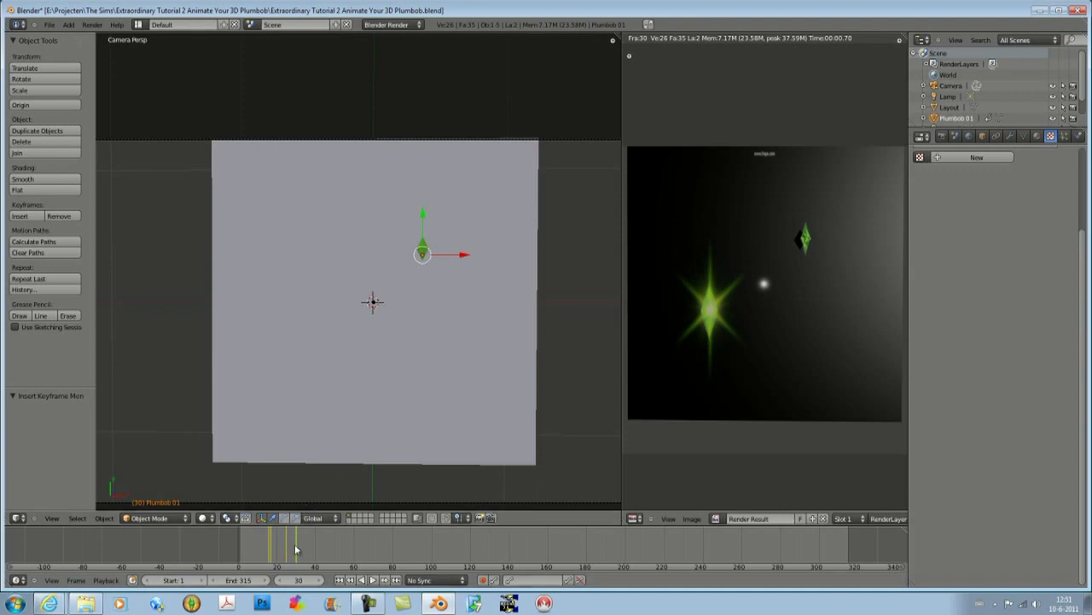
Render frame 35, move Plumbob 01 toward positive X and Y with global Z locked, and insert a Location keyframe there.
{"action": "left_click_drag", "start_coordinate": [295, 546], "coordinate": [304, 550]}
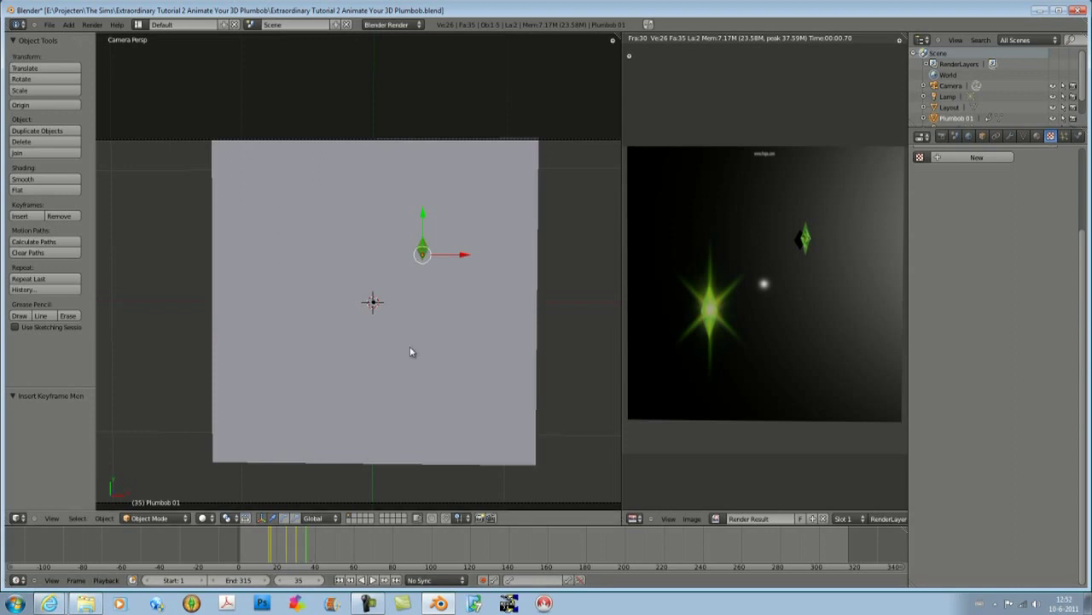
{"action": "key", "text": "F12"}
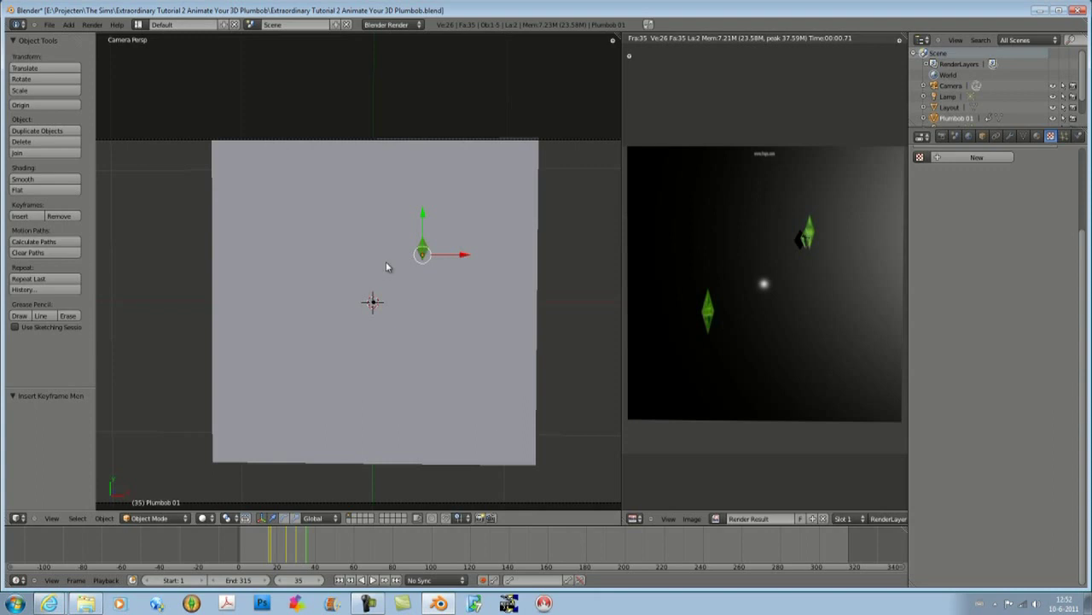
{"action": "key", "text": "g"}
{"action": "key", "text": "shift+z"}
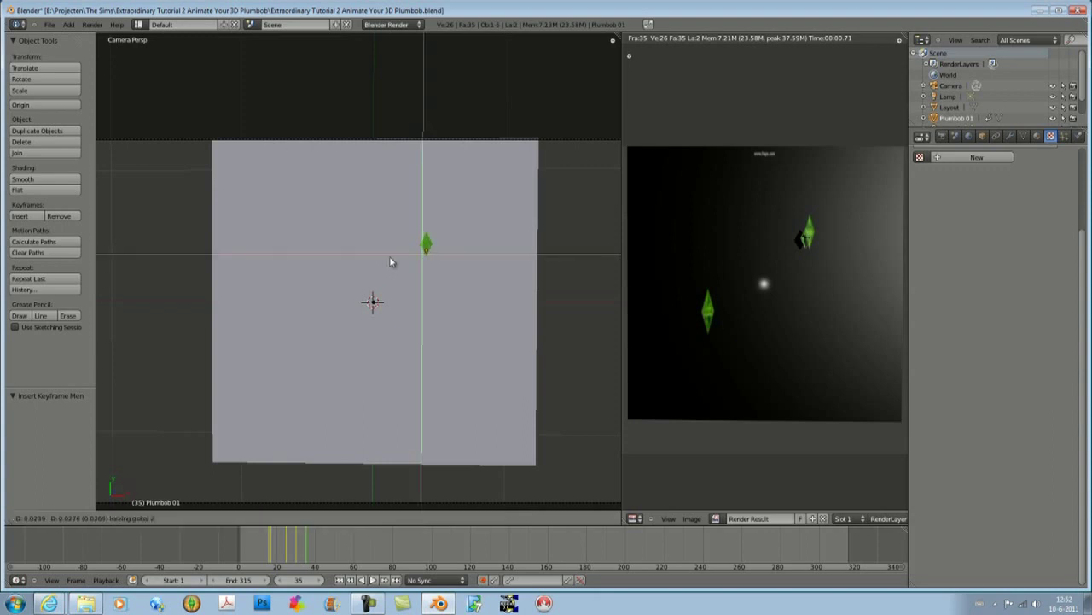
{"action": "left_click", "coordinate": [392, 255]}
{"action": "key", "text": "i"}
{"action": "left_click", "coordinate": [393, 254]}
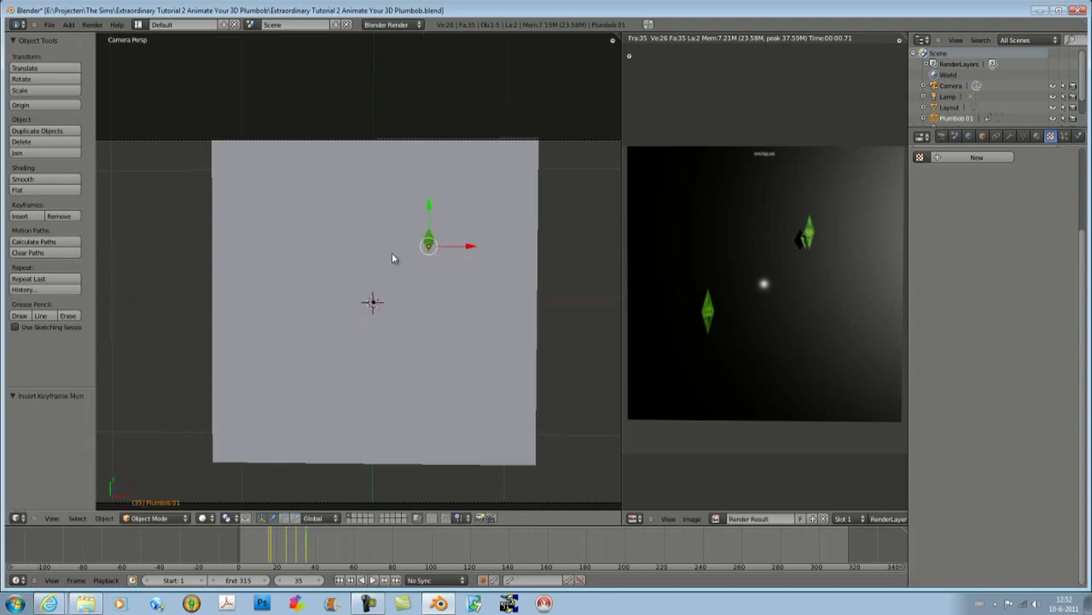
Fine-tune Plumbob 01 slightly toward negative global X against a render and replace its Location keyframe at frame 35.
{"action": "key", "text": "F12"}
{"action": "key", "text": "g"}
{"action": "key", "text": "x"}
{"action": "left_click", "coordinate": [391, 252]}
{"action": "key", "text": "i"}
{"action": "left_click", "coordinate": [391, 252]}
{"action": "key", "text": "F12"}
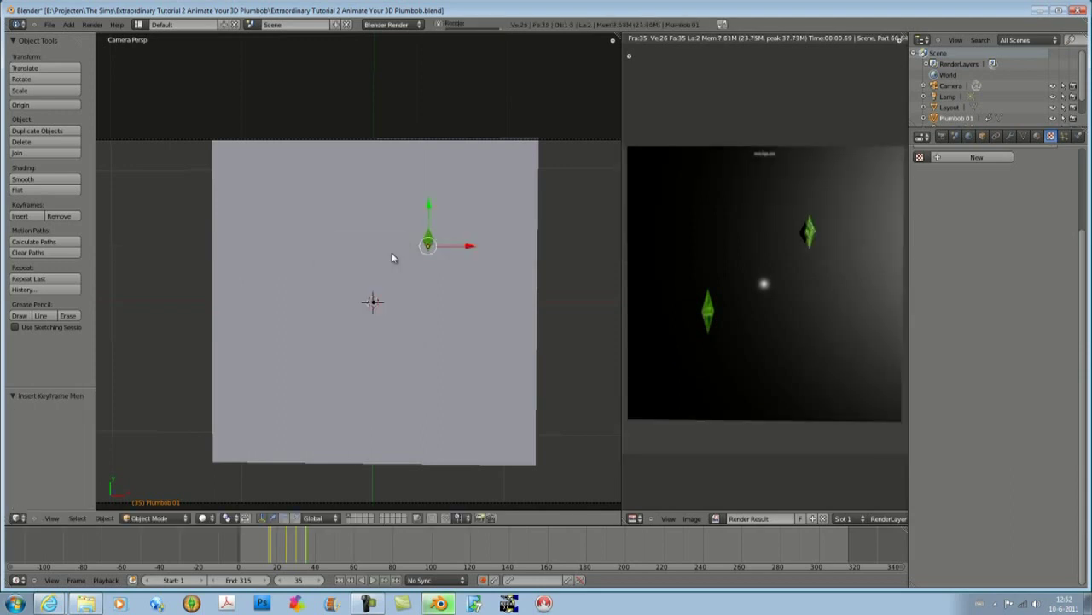
Render frame 40, move Plumbob 01 toward positive X and Y with global Z locked, and insert a Location keyframe there.
{"action": "left_click", "coordinate": [313, 535]}
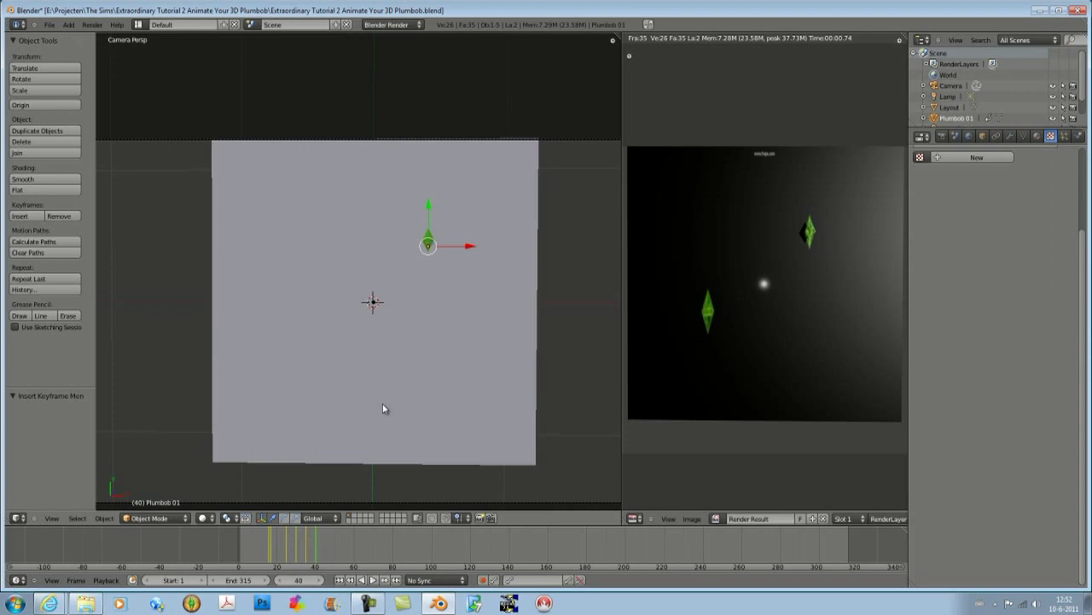
{"action": "key", "text": "F12"}
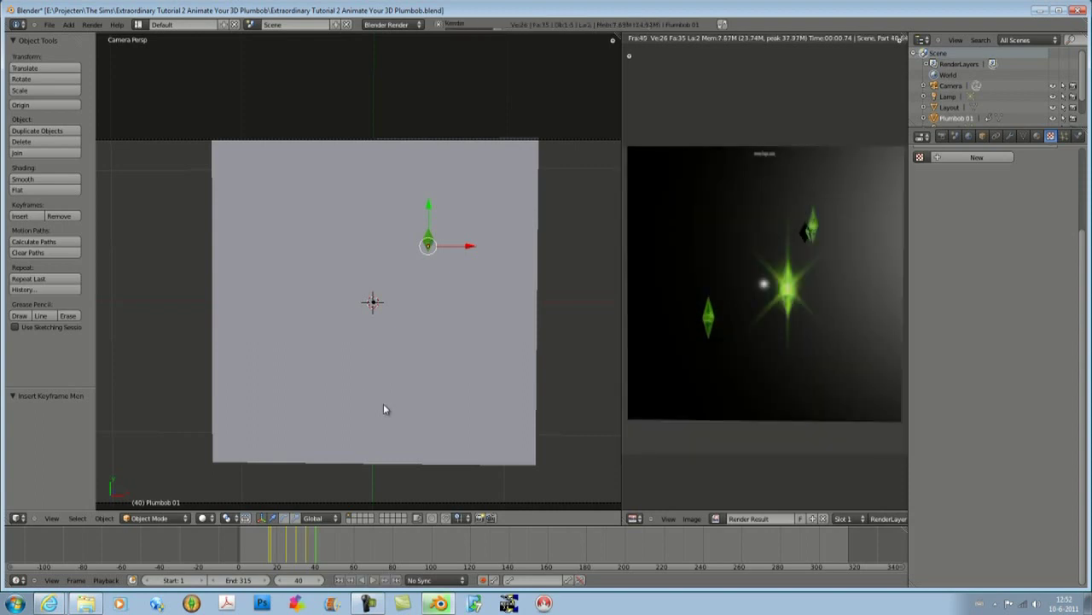
{"action": "key", "text": "g"}
{"action": "key", "text": "z"}
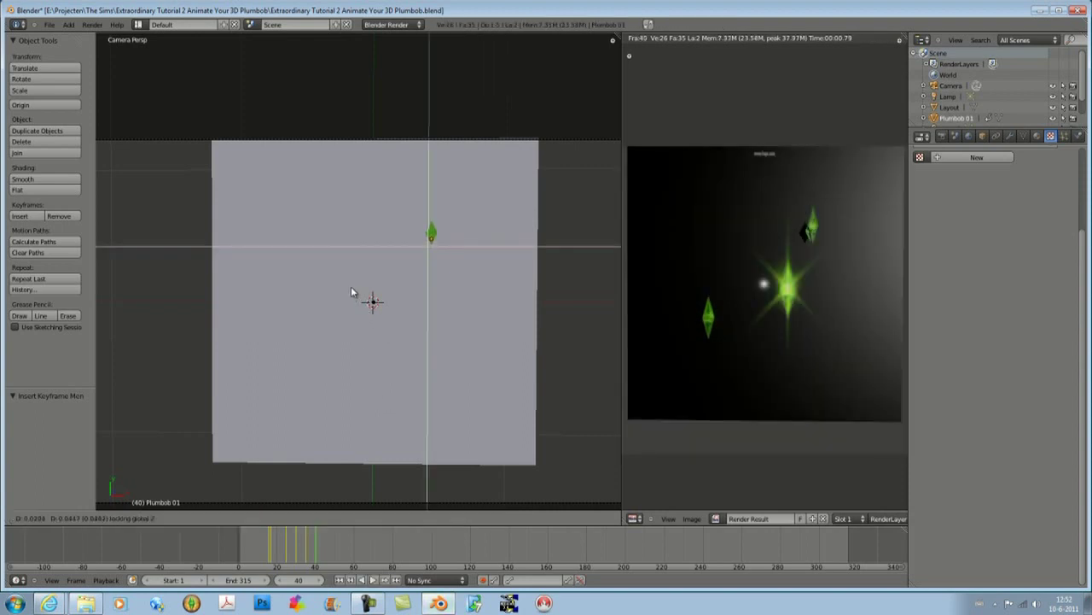
{"action": "left_click", "coordinate": [351, 292]}
{"action": "key", "text": "i"}
{"action": "left_click", "coordinate": [354, 296]}
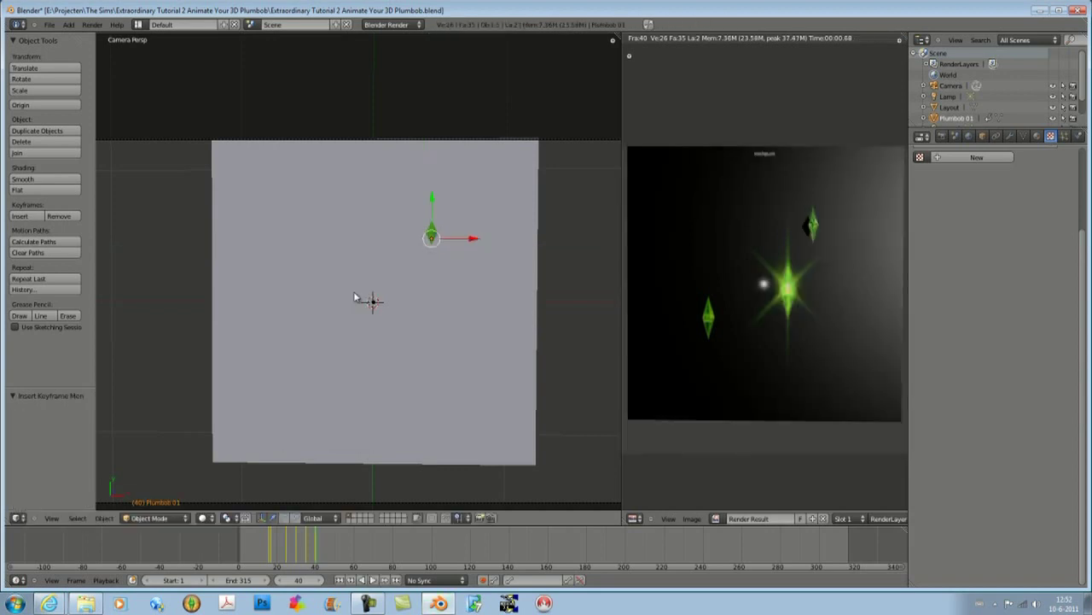
Scale Plumbob 01 up by about 1.246 at frame 40 and insert a LocScale keyframe.
{"action": "key", "text": "g"}
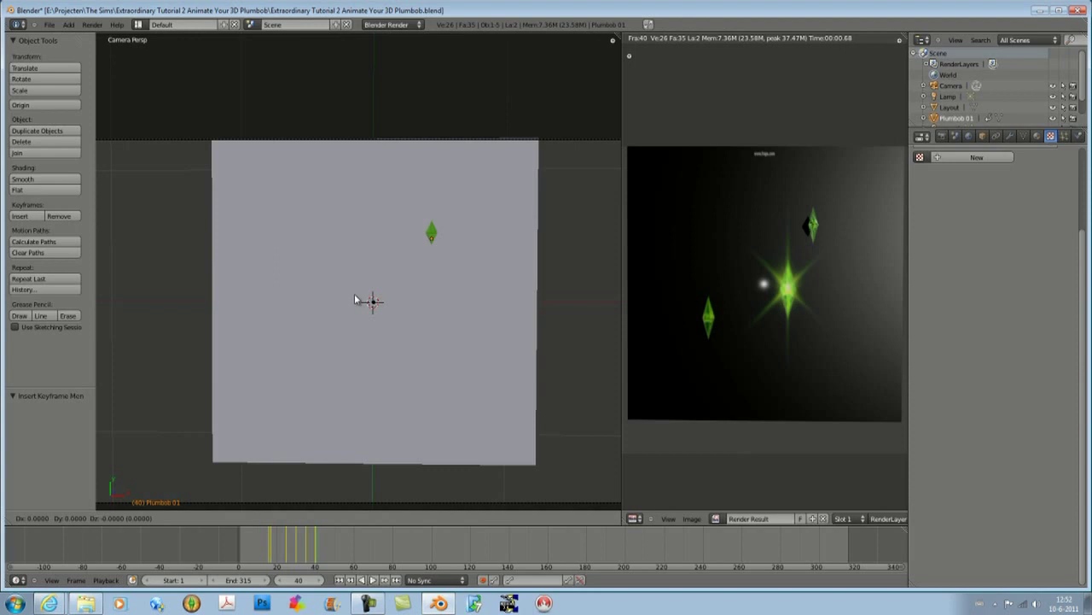
{"action": "key", "text": "s"}
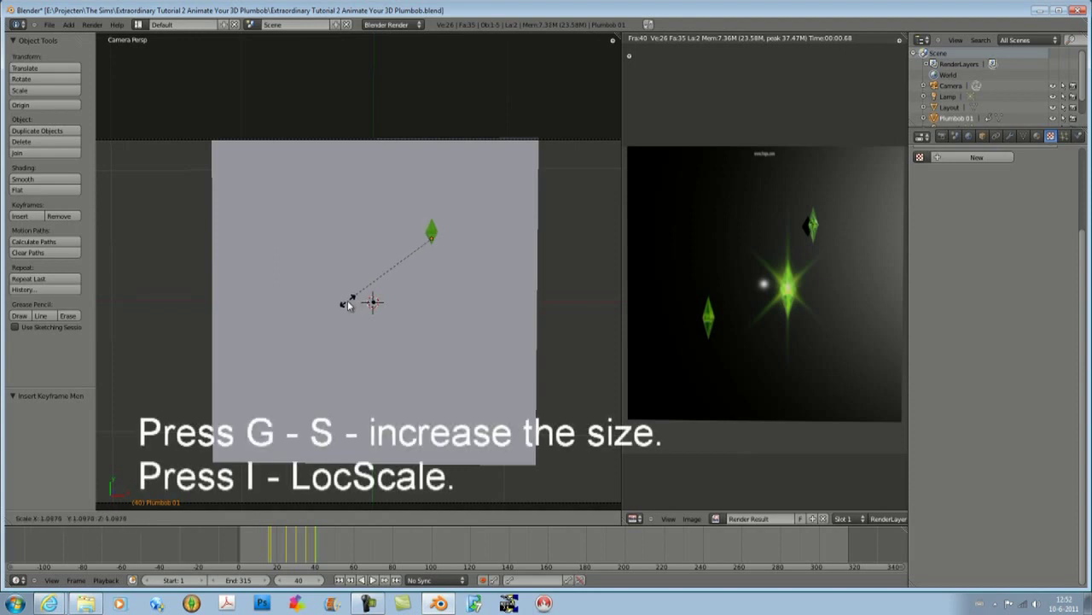
{"action": "left_click", "coordinate": [341, 309]}
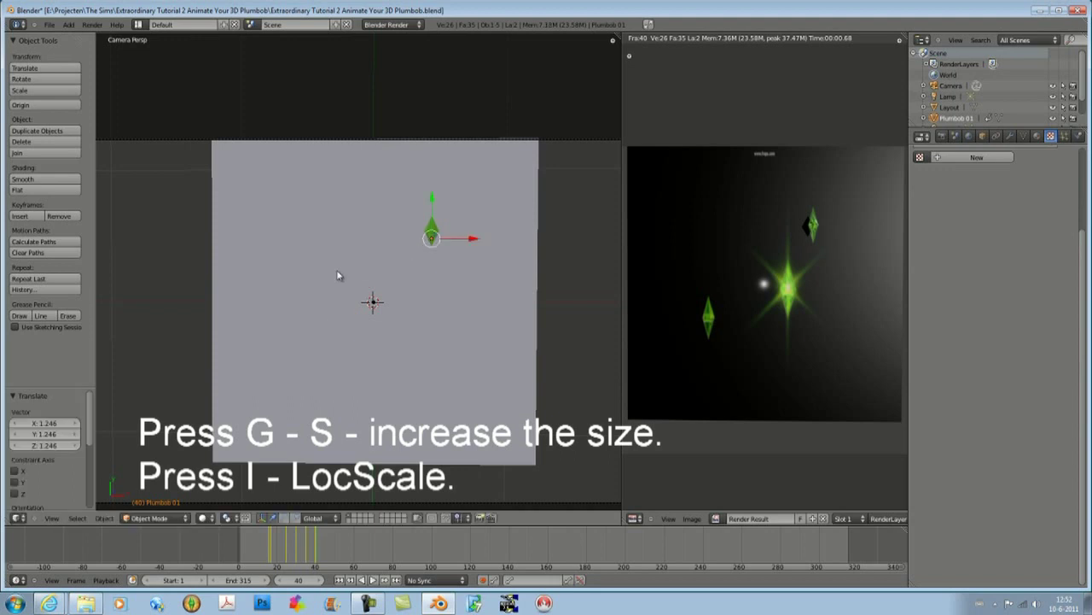
{"action": "key", "text": "i"}
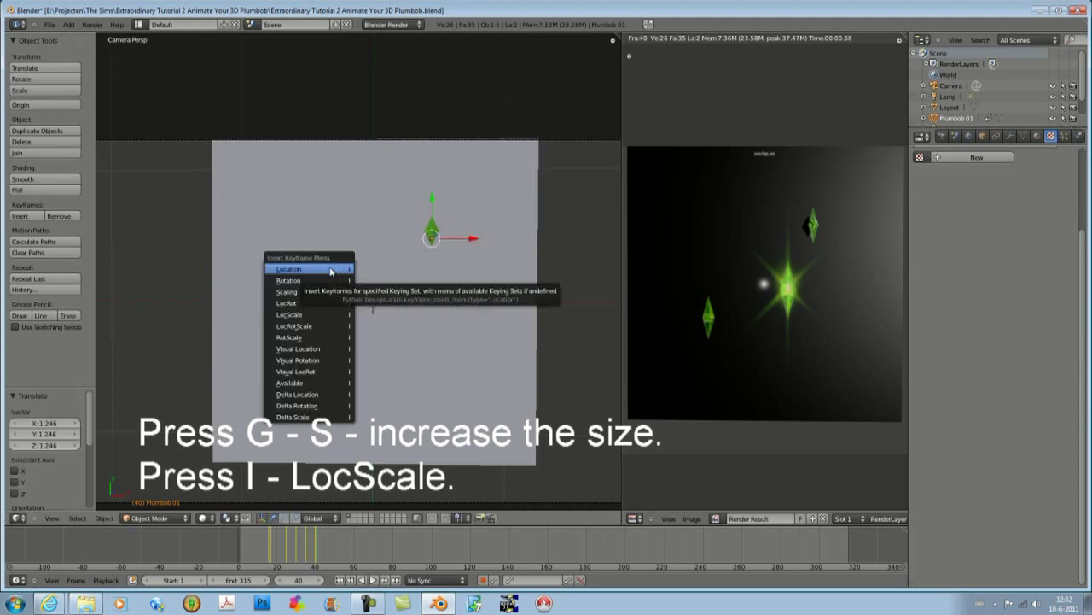
{"action": "left_click", "coordinate": [290, 316]}
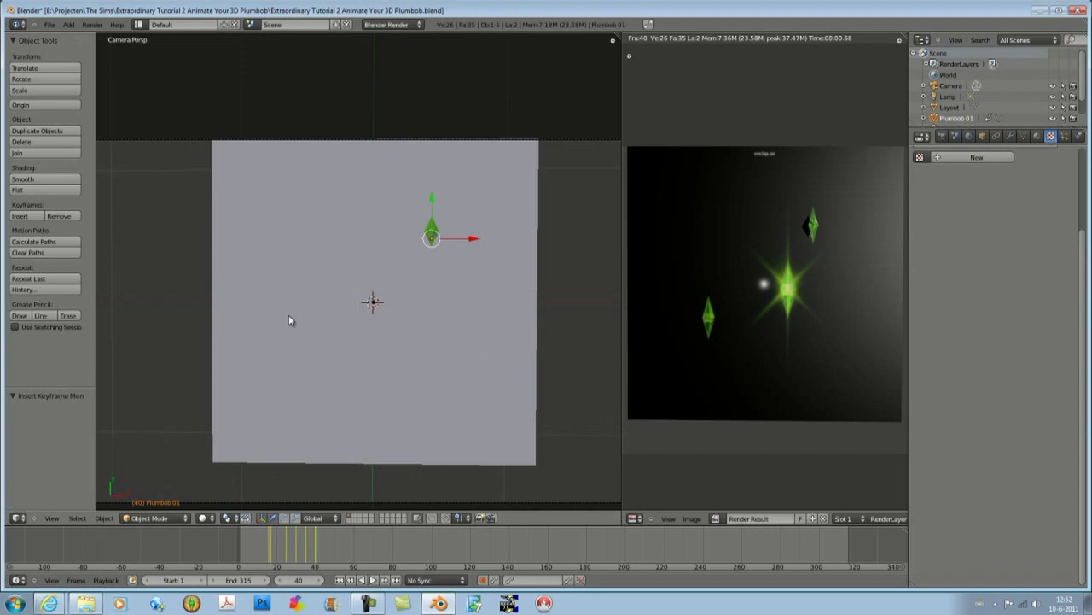
{"action": "key", "text": "i"}
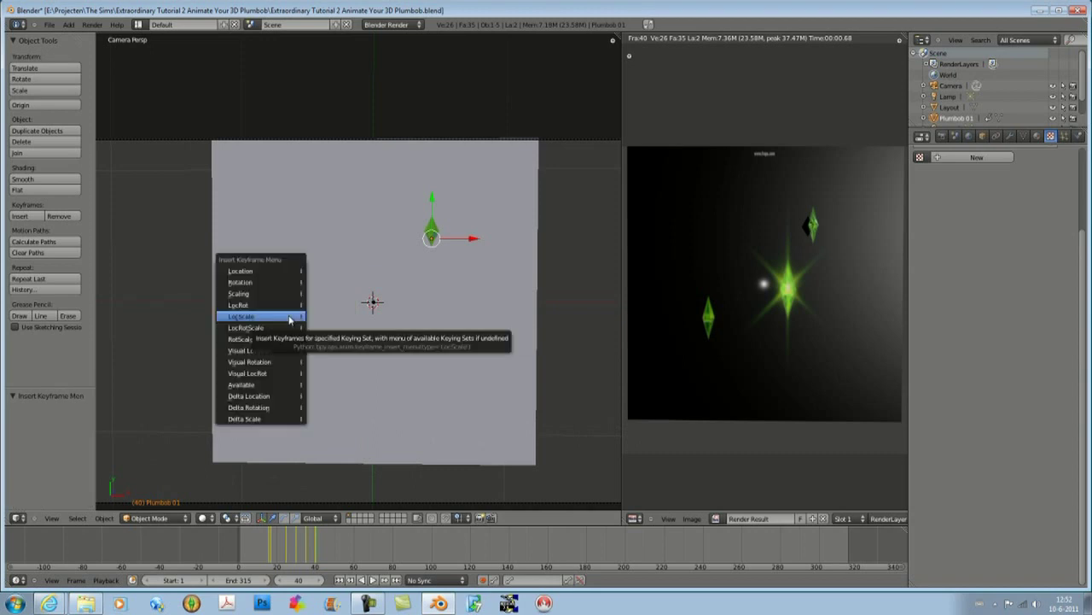
{"action": "left_click", "coordinate": [281, 258]}
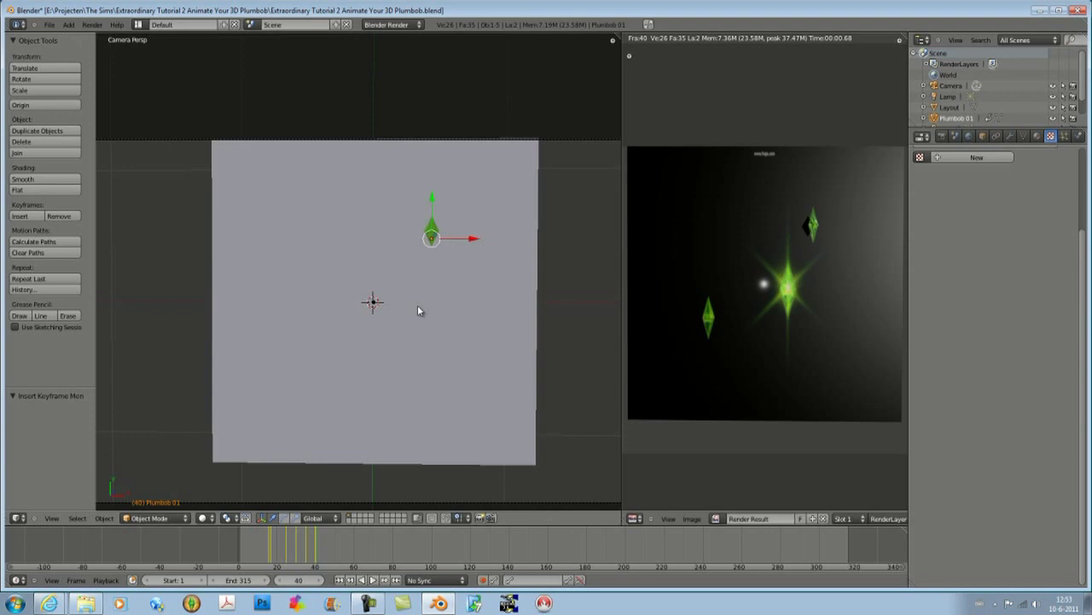
Render frame 45, move Plumbob 01 about 0.024 in X and 0.045 in Y with global Z locked, and keyframe it there.
{"action": "left_click_drag", "start_coordinate": [319, 546], "coordinate": [325, 552]}
{"action": "key", "text": "F12"}
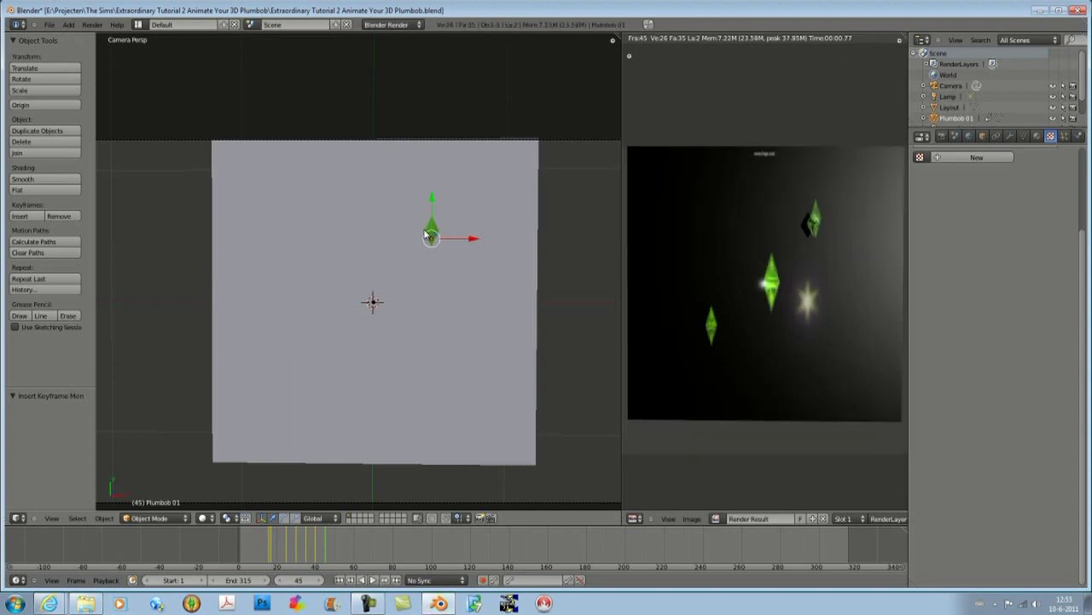
{"action": "key", "text": "g"}
{"action": "key", "text": "shift+z"}
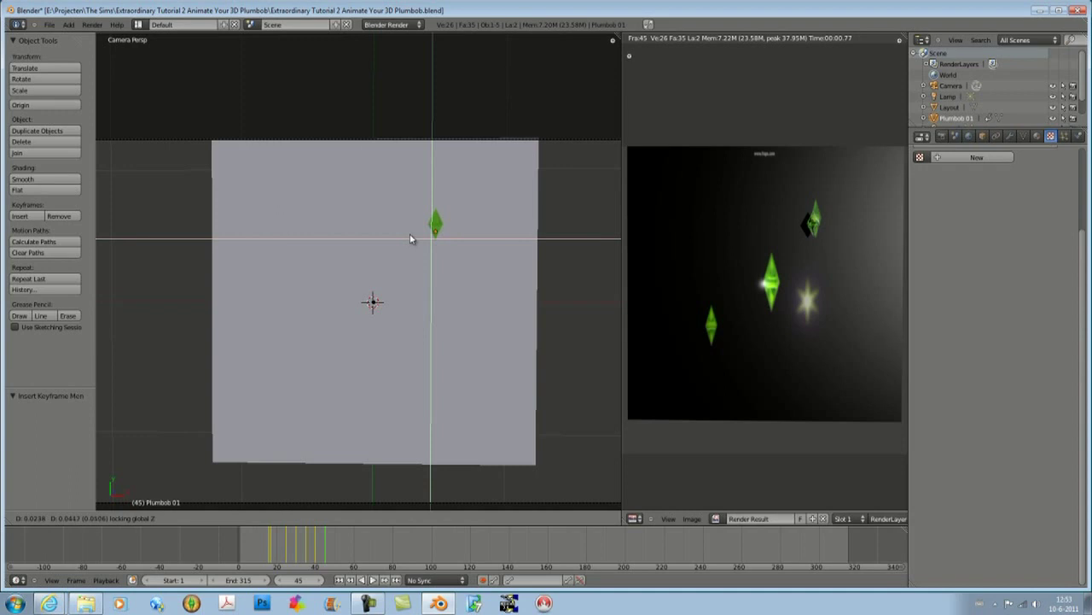
{"action": "left_click", "coordinate": [409, 235]}
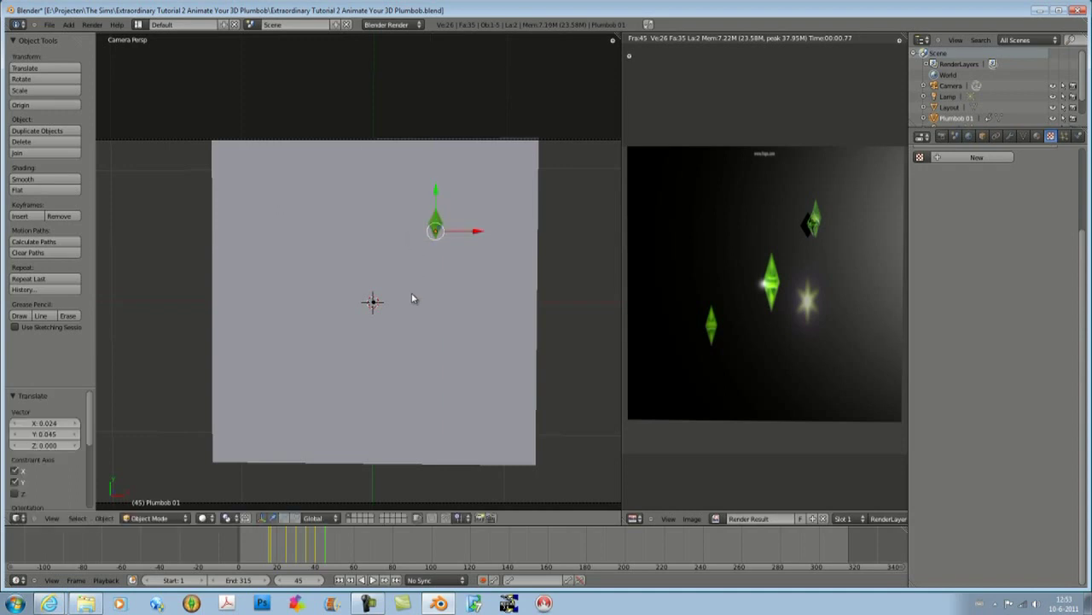
{"action": "key", "text": "i"}
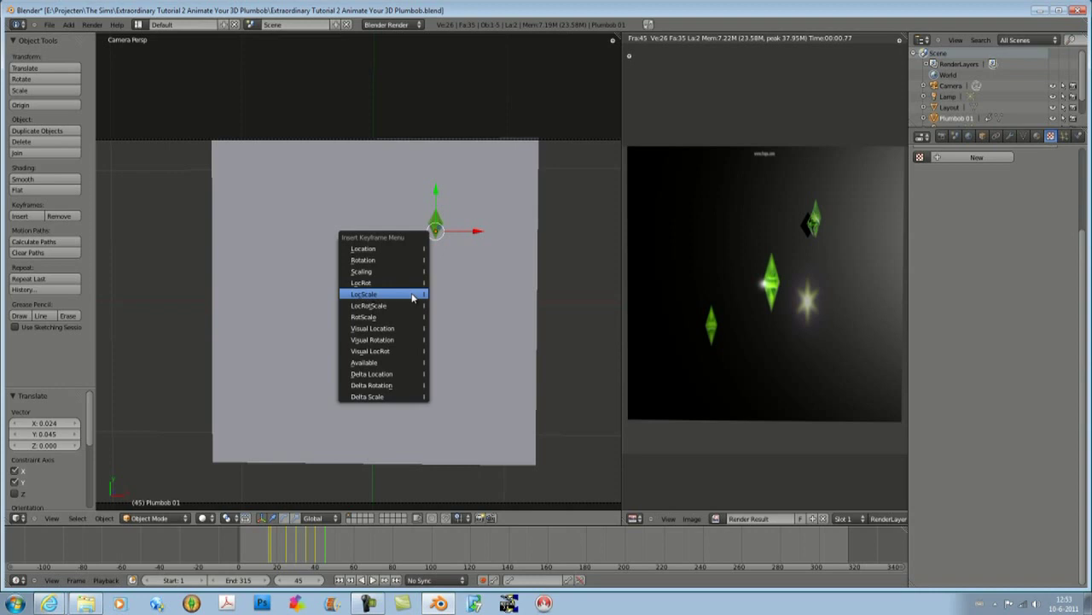
{"action": "left_click", "coordinate": [406, 248]}
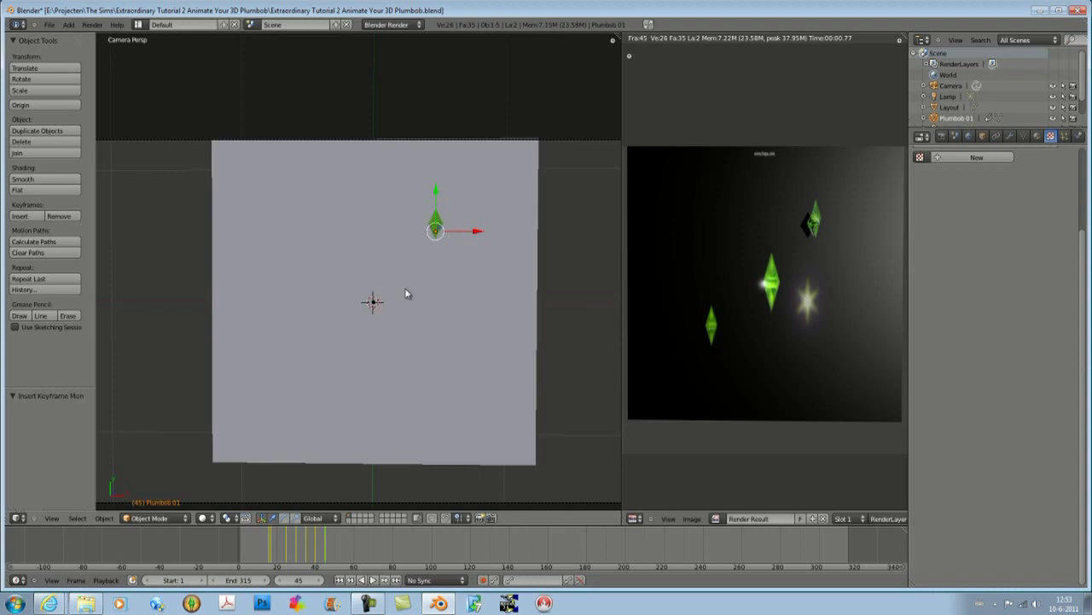
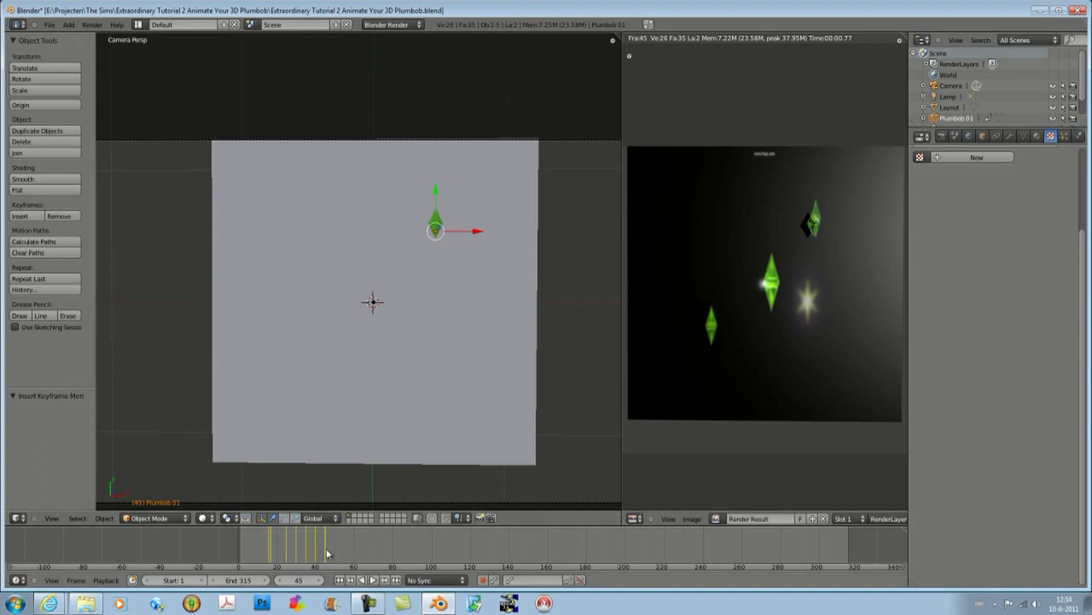
{"action": "key", "text": "i"}
{"action": "left_click", "coordinate": [417, 347]}
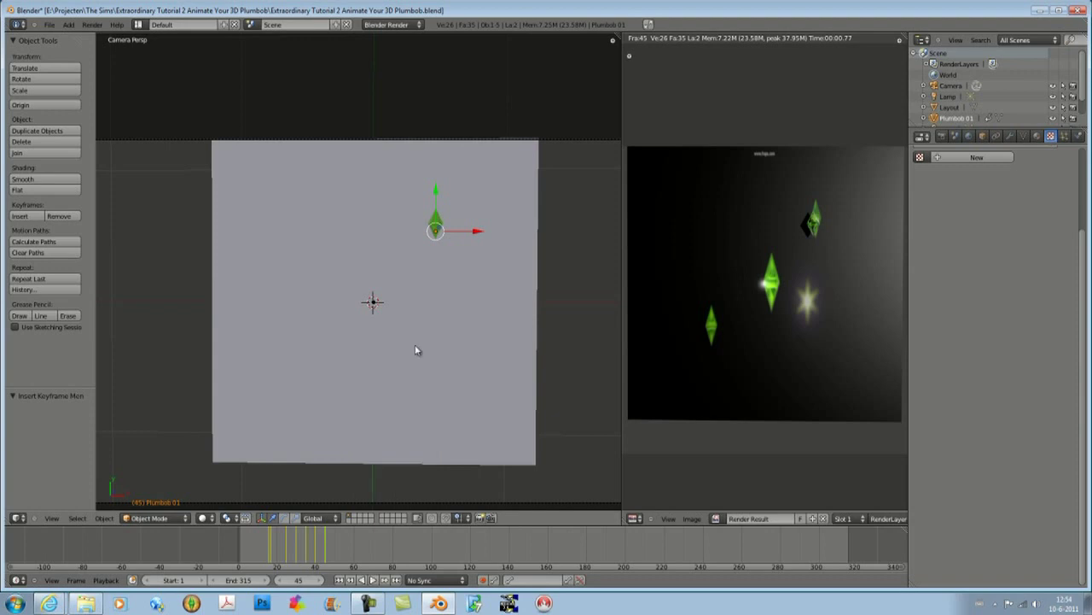
Render frame 50, move Plumbob 01 about -0.017 in X and 0.034 in Y with global Z locked, and insert a keyframe there.
{"action": "left_click", "coordinate": [331, 548]}
{"action": "left_click_drag", "start_coordinate": [332, 550], "coordinate": [335, 550]}
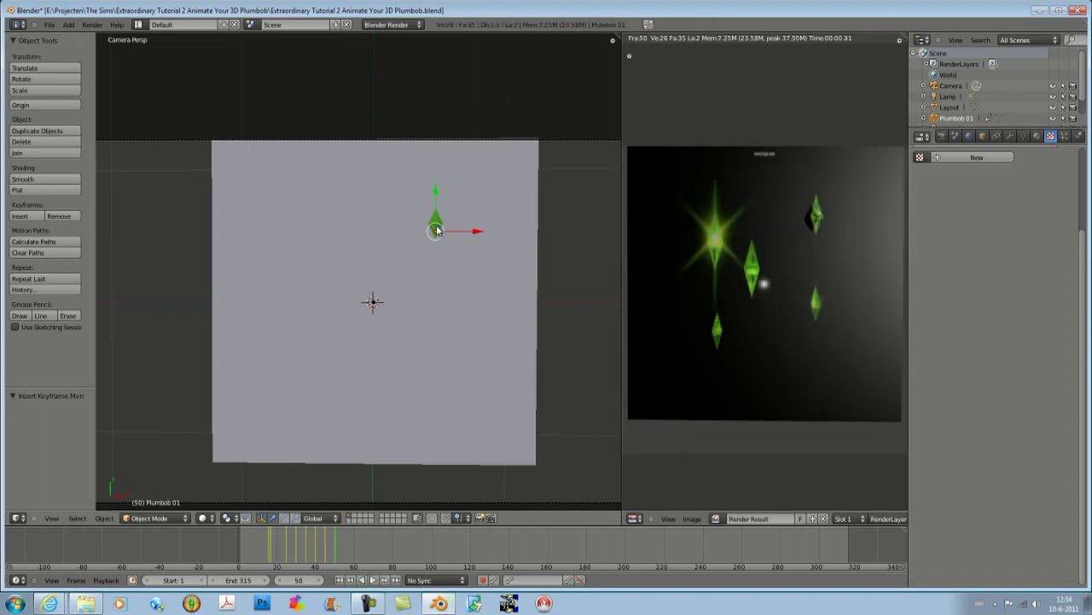
{"action": "key", "text": "g"}
{"action": "key", "text": "shift+z"}
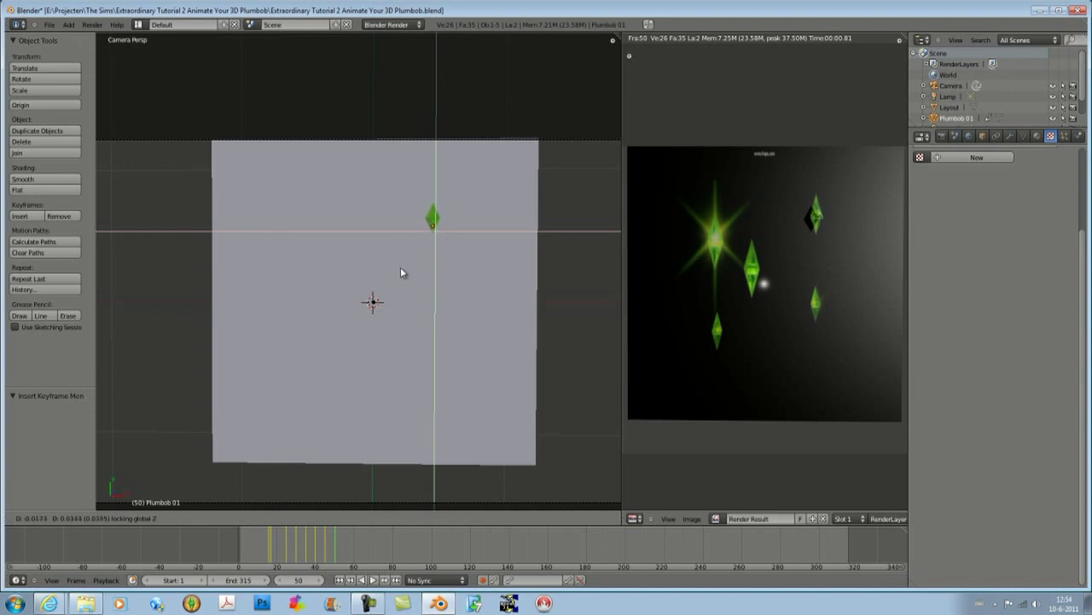
{"action": "left_click", "coordinate": [400, 267]}
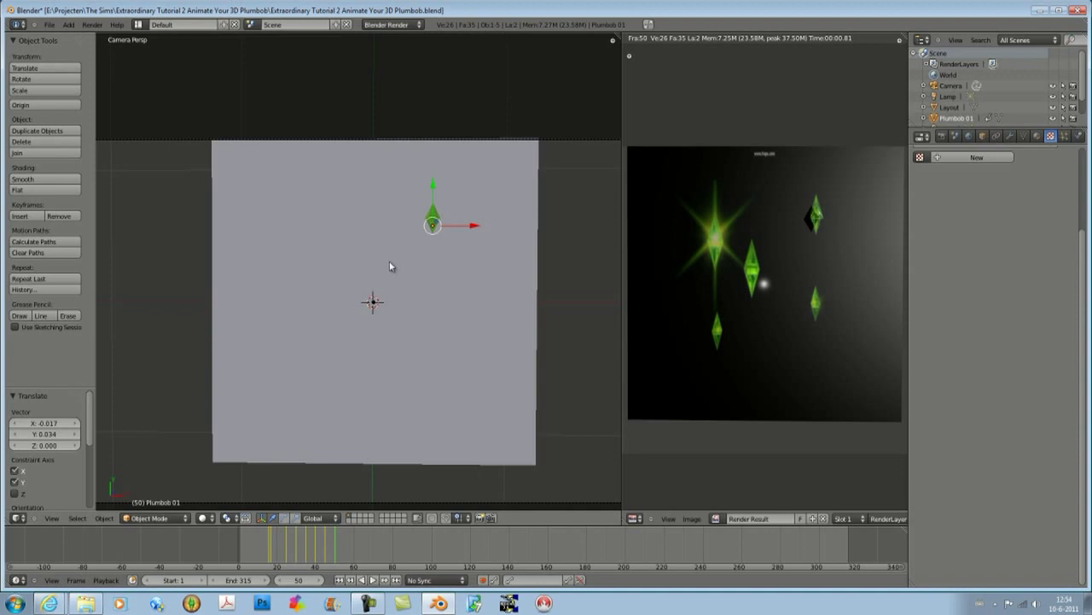
{"action": "key", "text": "i"}
{"action": "left_click", "coordinate": [419, 267]}
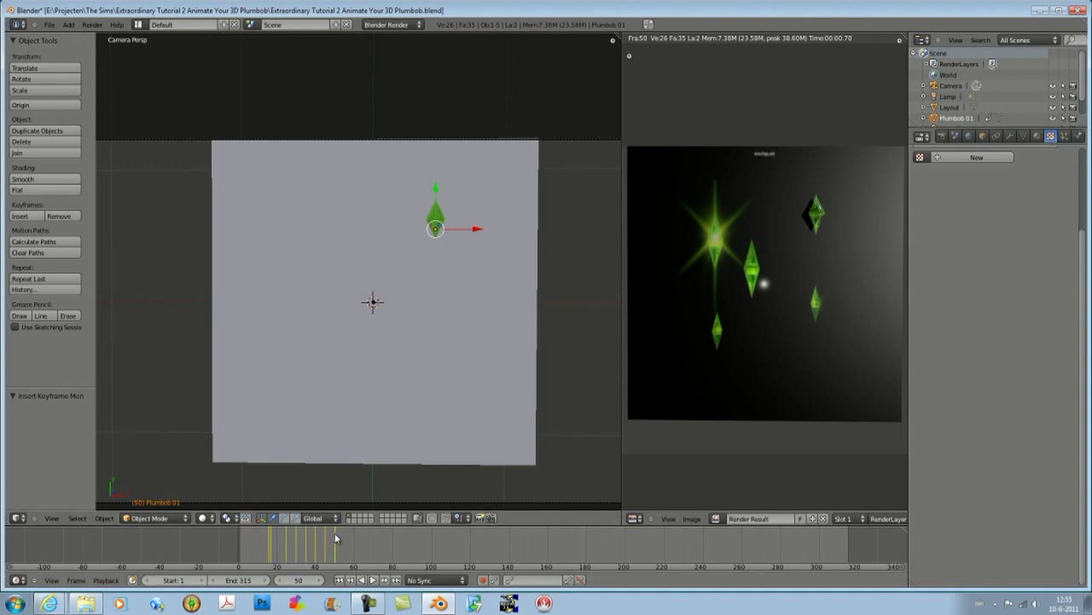
Render frame 90 to check where the plumbobs gather, and return to frame 50 and render it again.
{"action": "left_click_drag", "start_coordinate": [334, 533], "coordinate": [414, 546]}
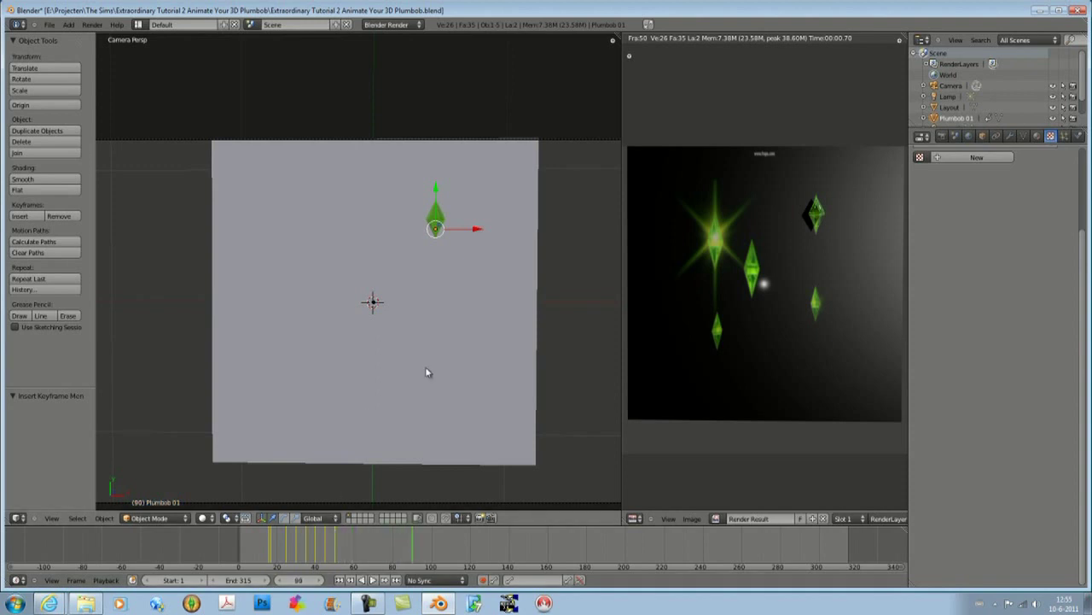
{"action": "key", "text": "F12"}
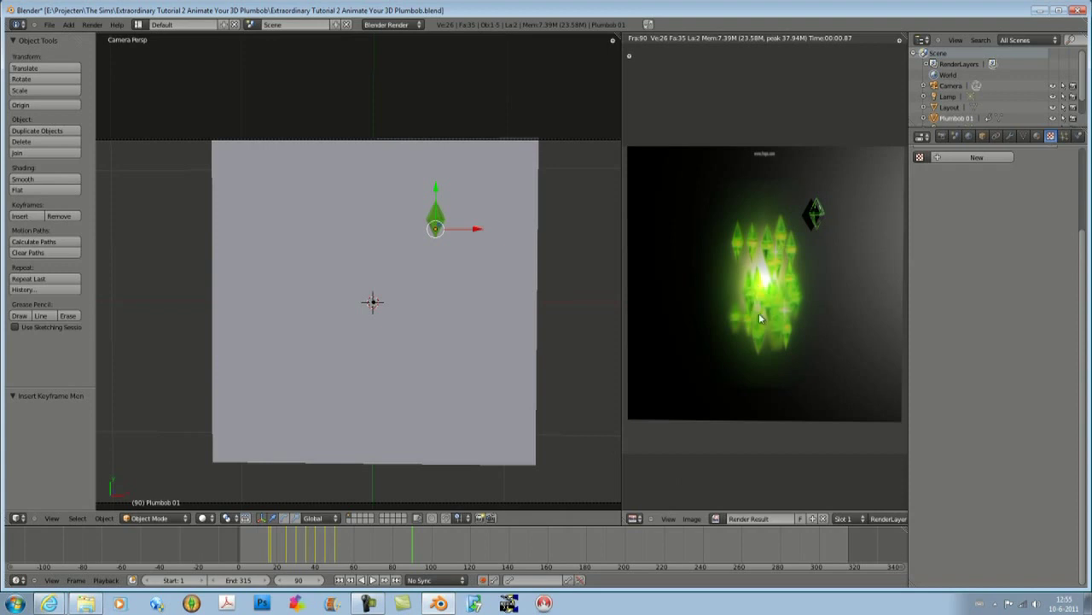
{"action": "left_click_drag", "start_coordinate": [414, 553], "coordinate": [334, 562]}
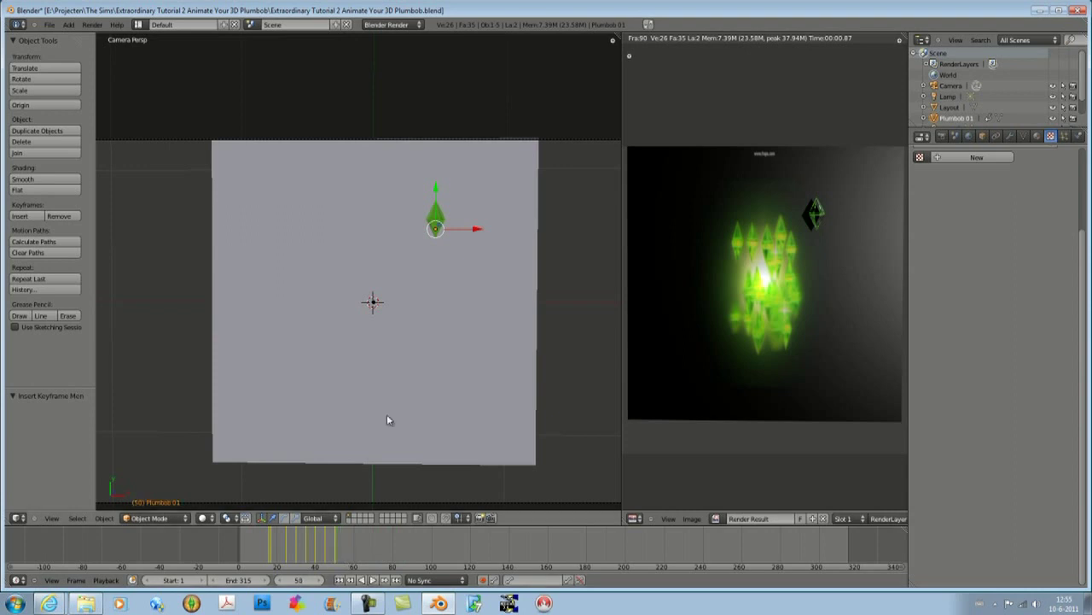
{"action": "key", "text": "F12"}
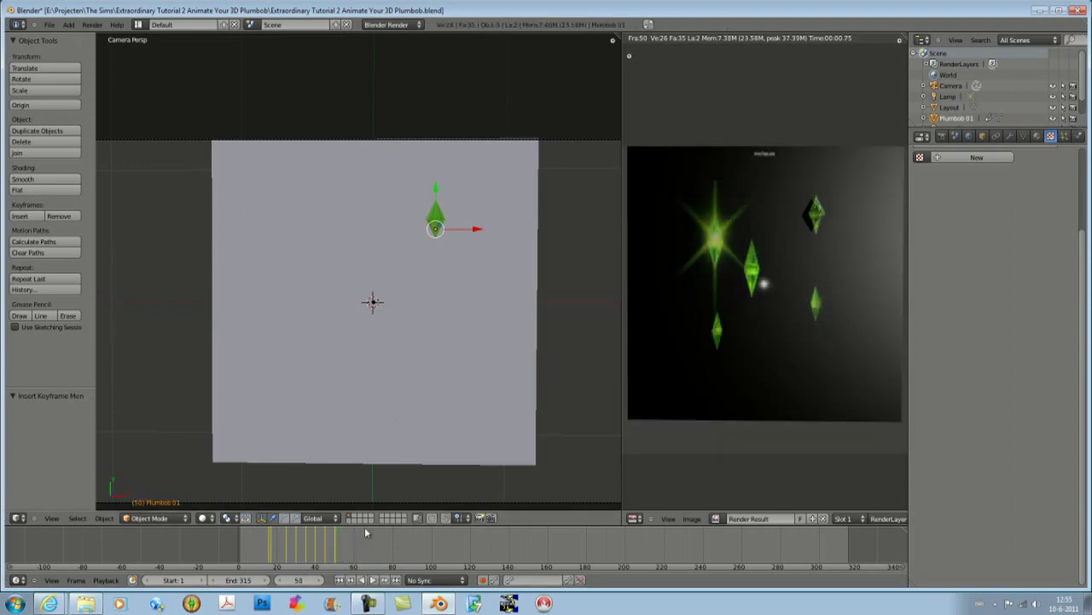
Advance the timeline to frame 55 and render it as the reference for the next plumbob position.
{"action": "left_click_drag", "start_coordinate": [340, 547], "coordinate": [344, 543]}
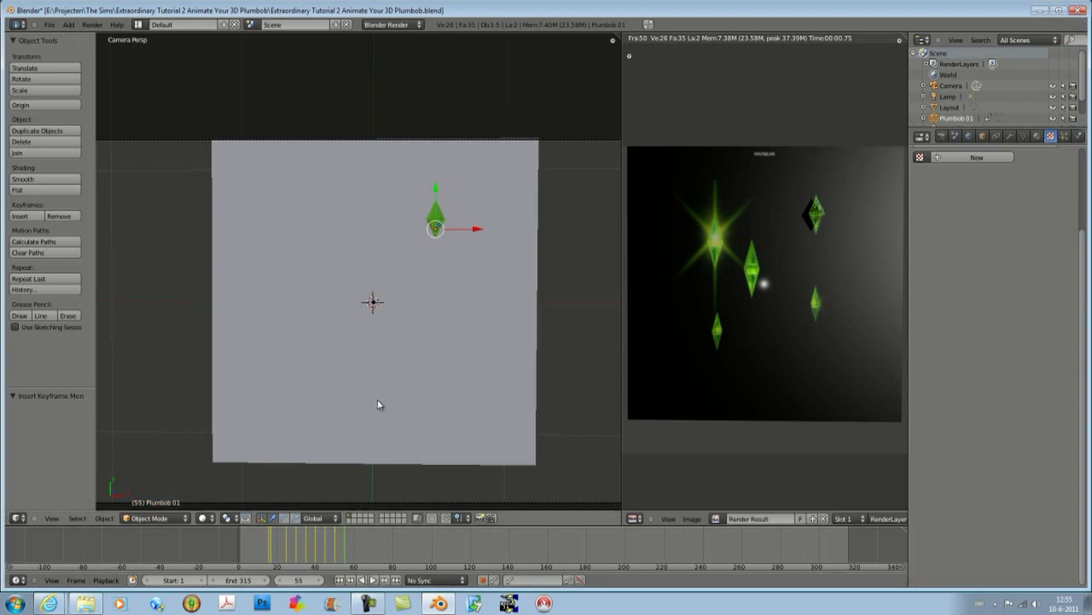
{"action": "key", "text": "F12"}
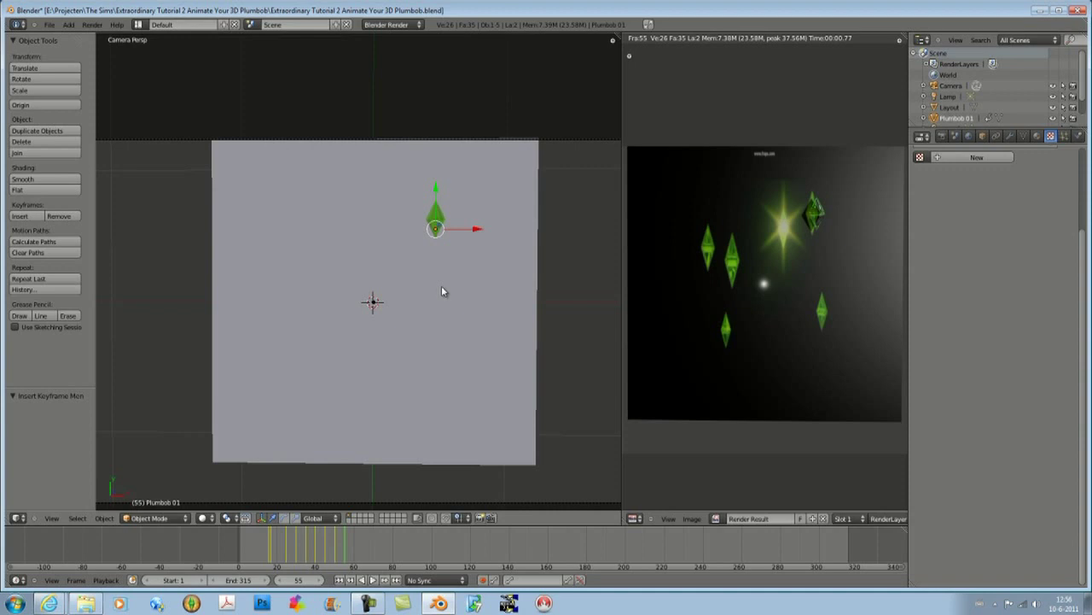
{"action": "left_click", "coordinate": [367, 603]}
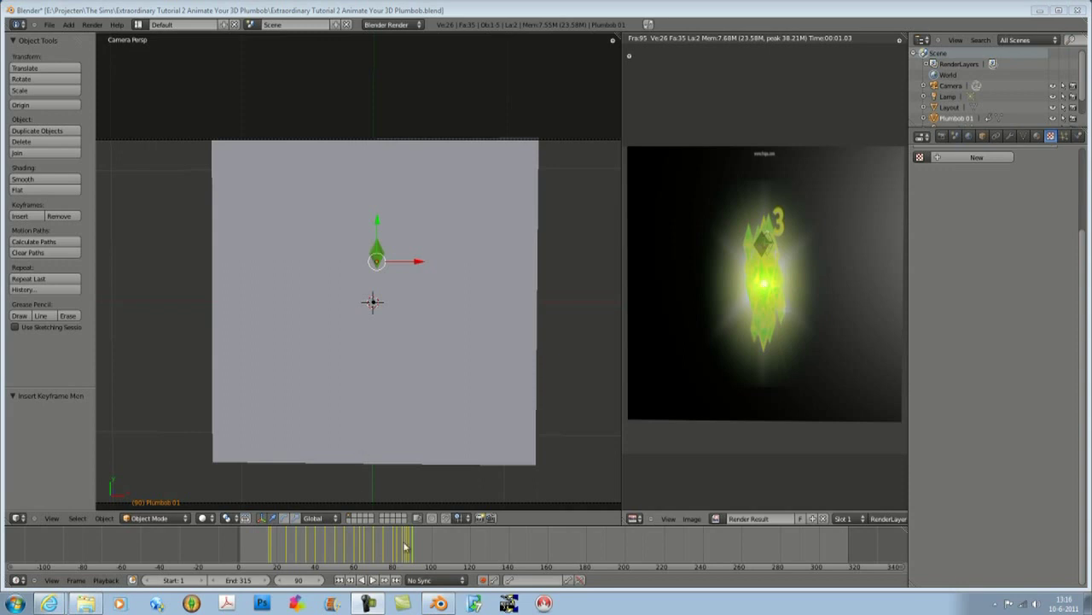
Render frame 85 and scrub between frames 82 and 90 to review Plumbob 01's keyframed path.
{"action": "left_click_drag", "start_coordinate": [413, 541], "coordinate": [402, 549]}
{"action": "key", "text": "F12"}
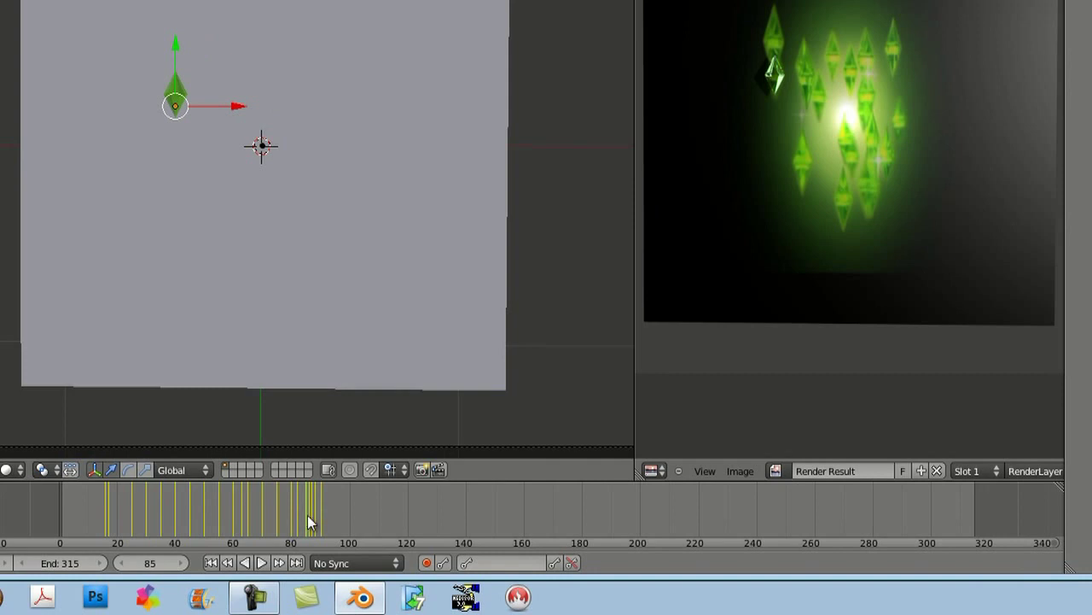
{"action": "left_click", "coordinate": [309, 522]}
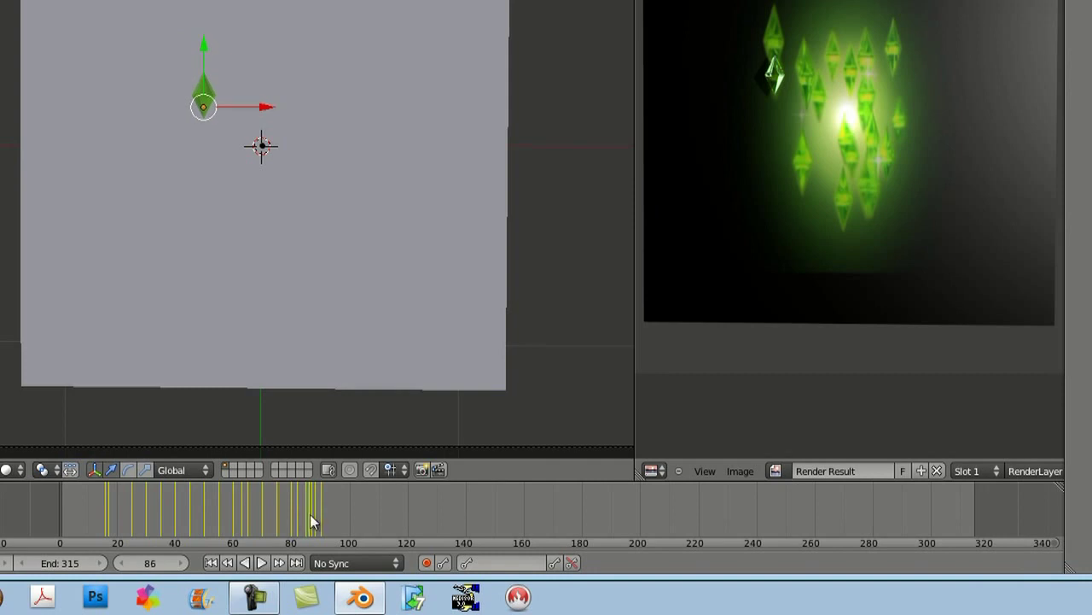
{"action": "mouse_move", "coordinate": [311, 522]}
{"action": "left_mouse_down"}
{"action": "mouse_move", "coordinate": [306, 510]}
{"action": "mouse_move", "coordinate": [256, 518]}
{"action": "mouse_move", "coordinate": [298, 531]}
{"action": "left_mouse_up"}
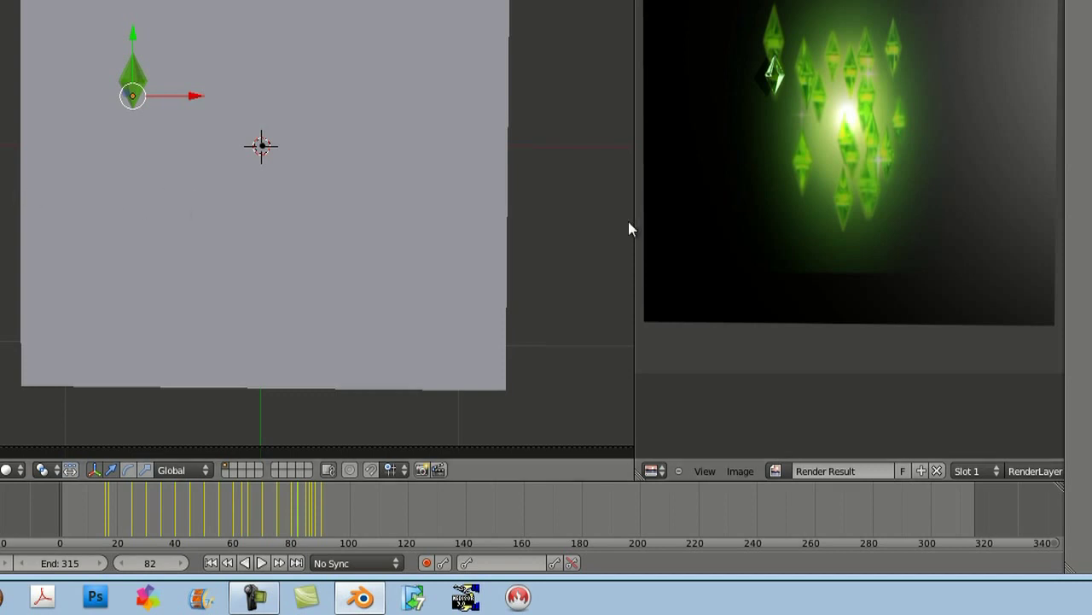
{"action": "left_click_drag", "start_coordinate": [296, 494], "coordinate": [310, 509]}
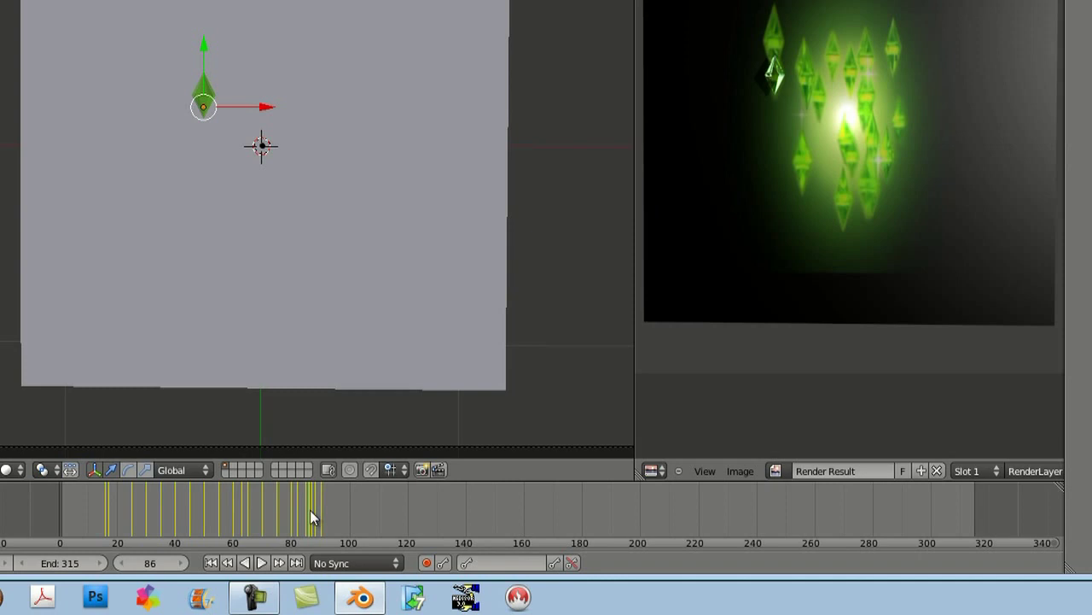
{"action": "left_click_drag", "start_coordinate": [309, 510], "coordinate": [323, 529]}
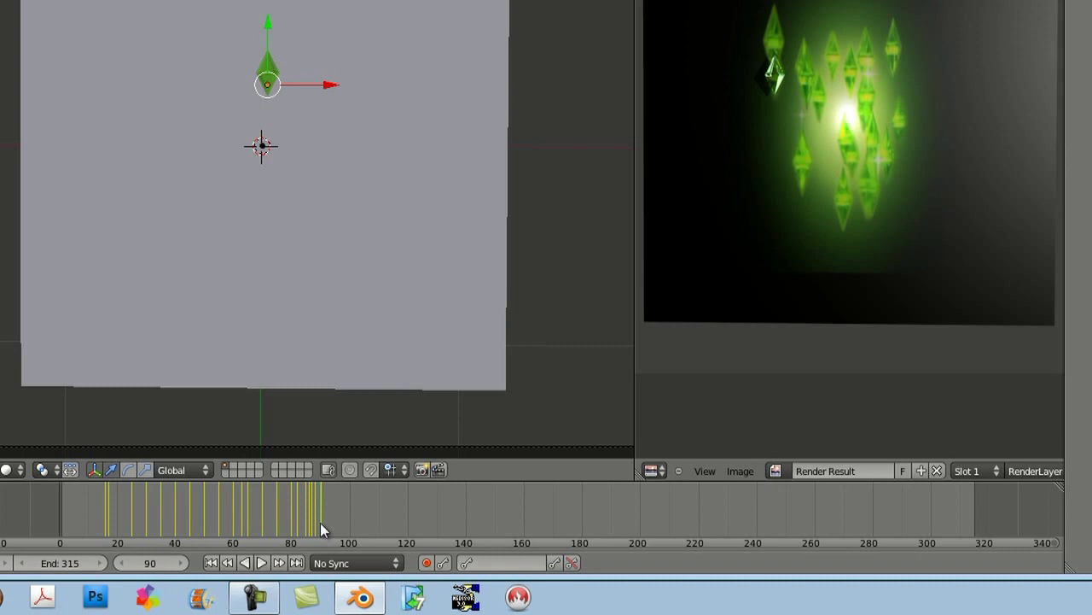
Render frames 100 and 94 and examine Plumbob 01 up close against the intro movie's plumbob and glow.
{"action": "left_click_drag", "start_coordinate": [320, 524], "coordinate": [350, 525]}
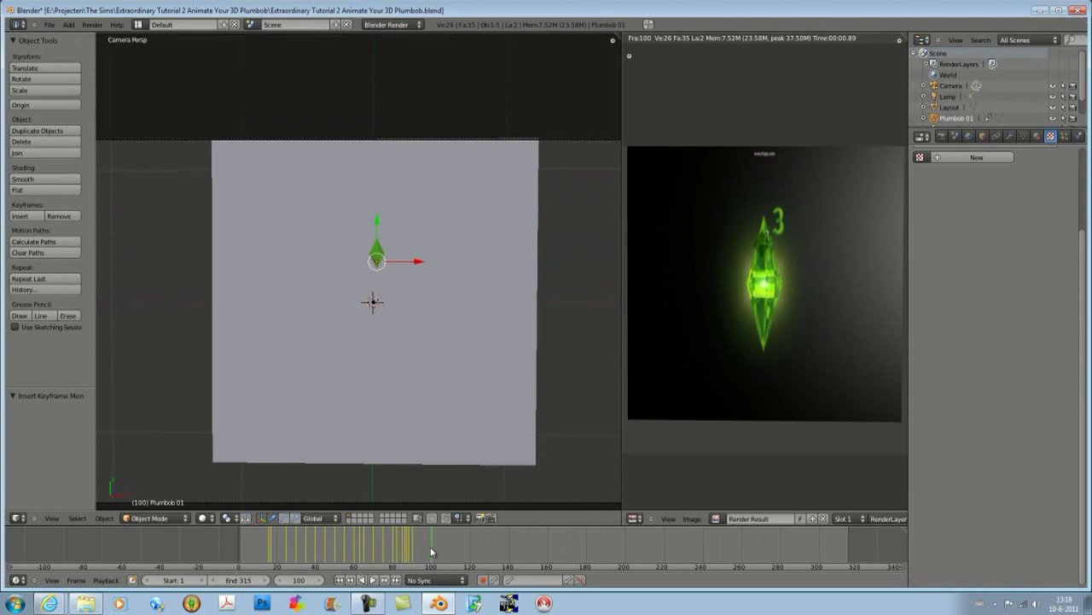
{"action": "left_click", "coordinate": [337, 510]}
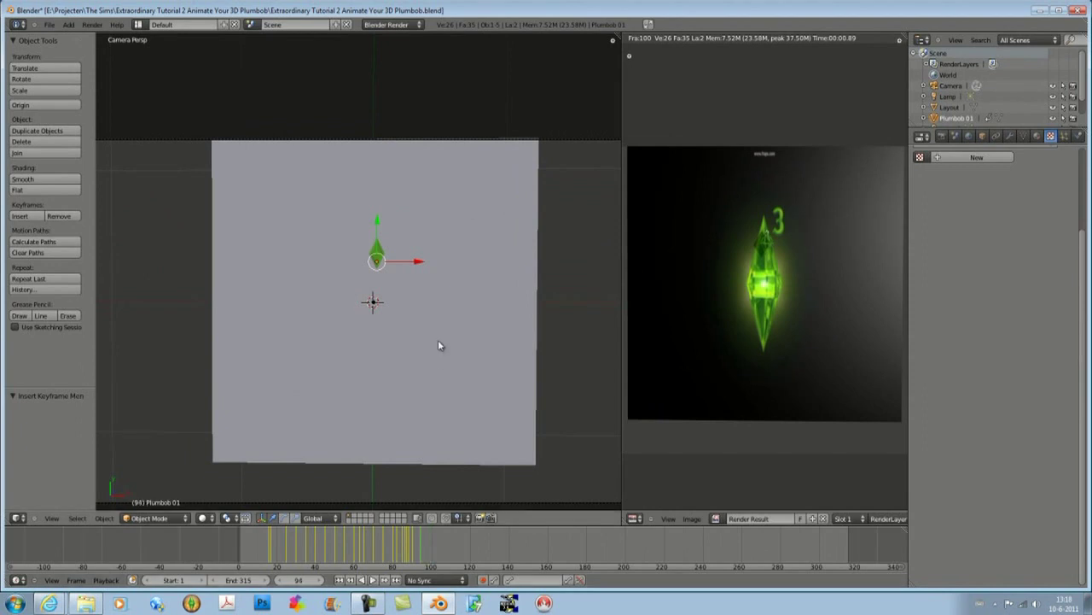
{"action": "key", "text": "F12"}
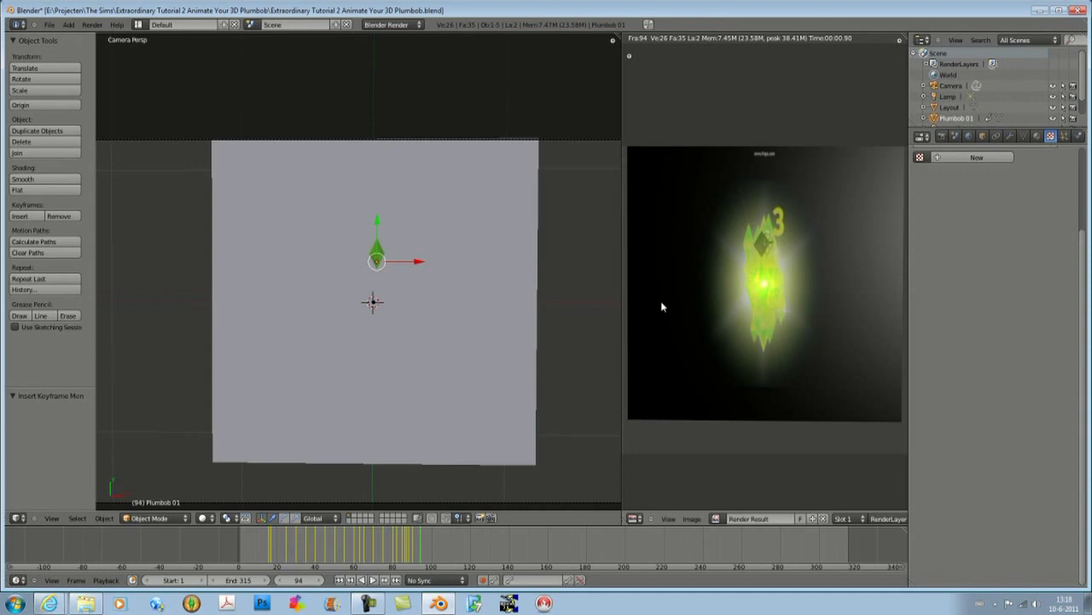
{"action": "scroll", "coordinate": [763, 294], "scroll_direction": "up", "scroll_amount": 3}
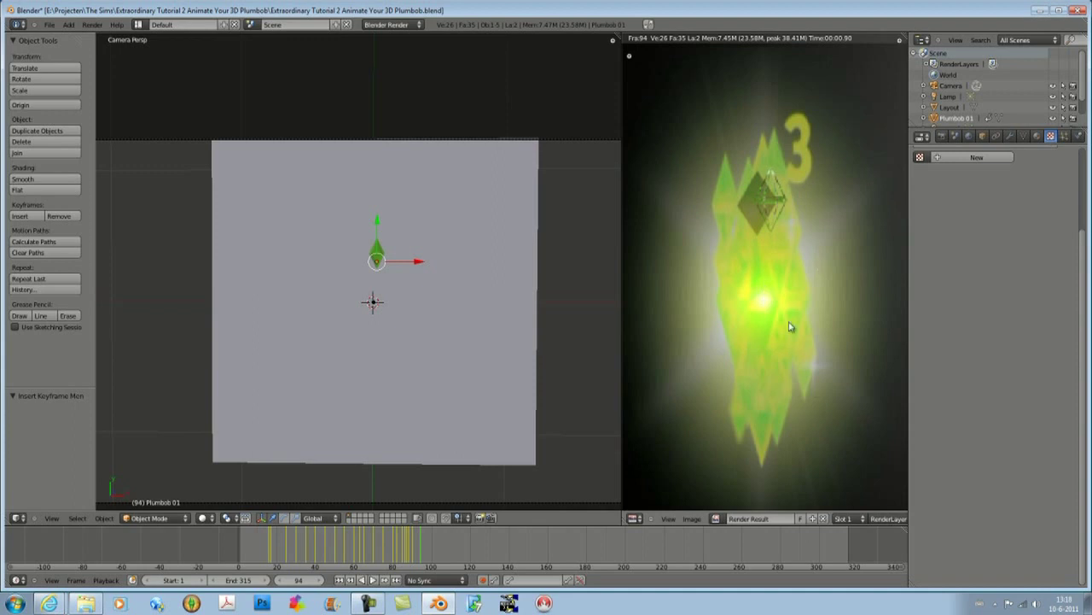
{"action": "scroll", "coordinate": [786, 278], "scroll_direction": "down", "scroll_amount": 4}
{"action": "scroll", "coordinate": [786, 277], "scroll_direction": "up", "scroll_amount": 1}
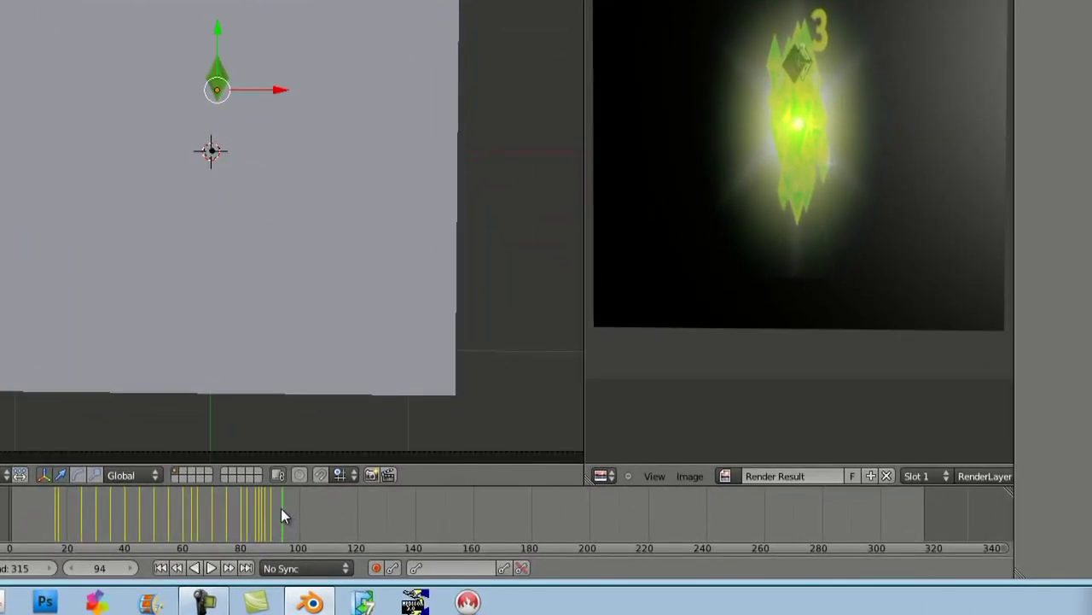
Render frames 90, 95, 100 and 105 to examine how the gathered plumbobs merge into the single large plumbob.
{"action": "left_click_drag", "start_coordinate": [280, 507], "coordinate": [272, 510]}
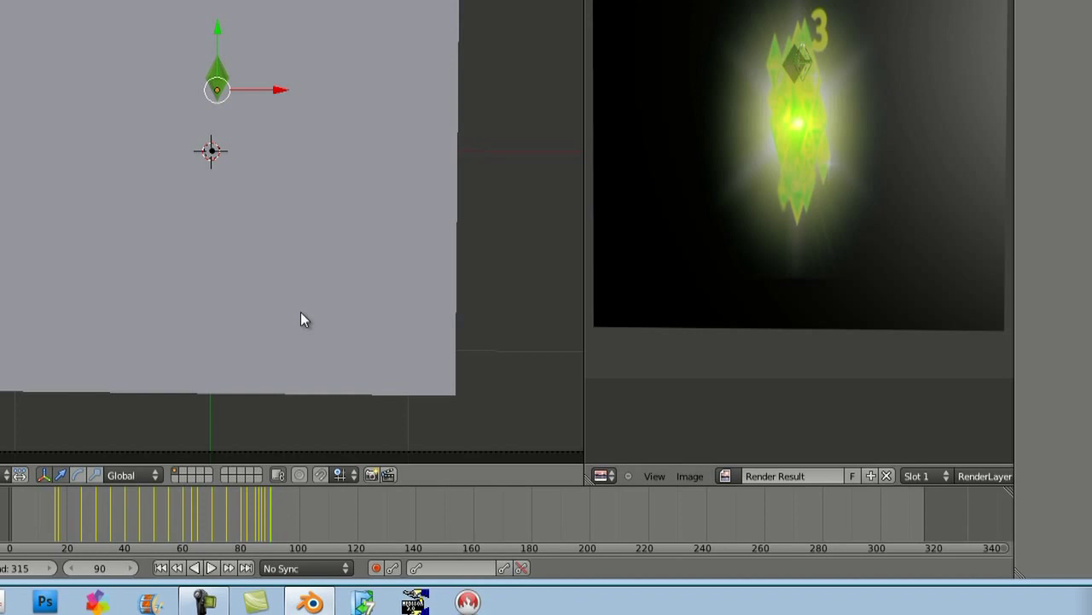
{"action": "key", "text": "F12"}
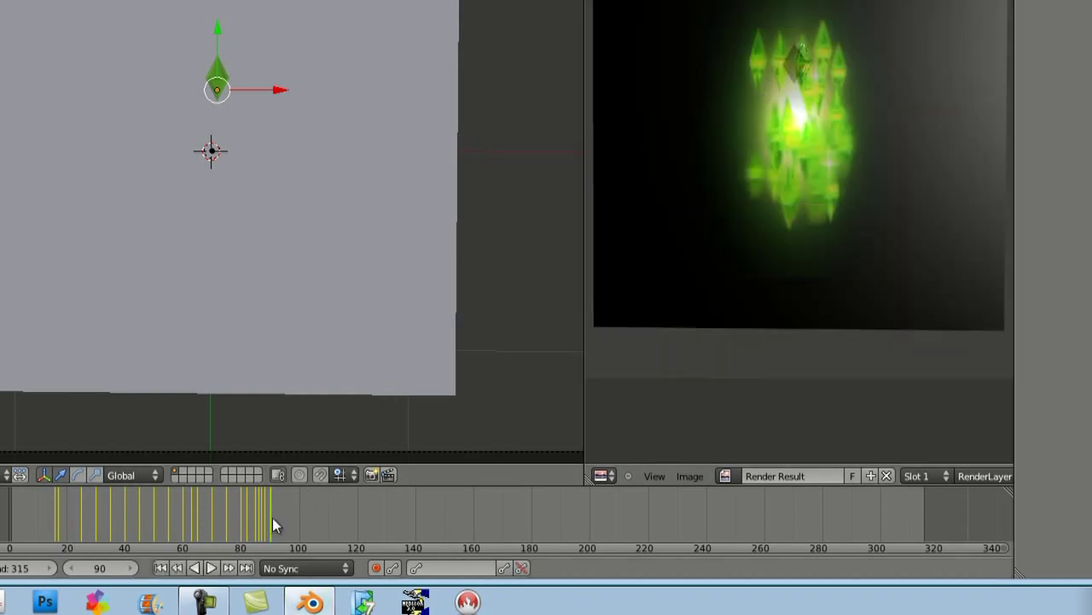
{"action": "left_click_drag", "start_coordinate": [286, 518], "coordinate": [284, 518]}
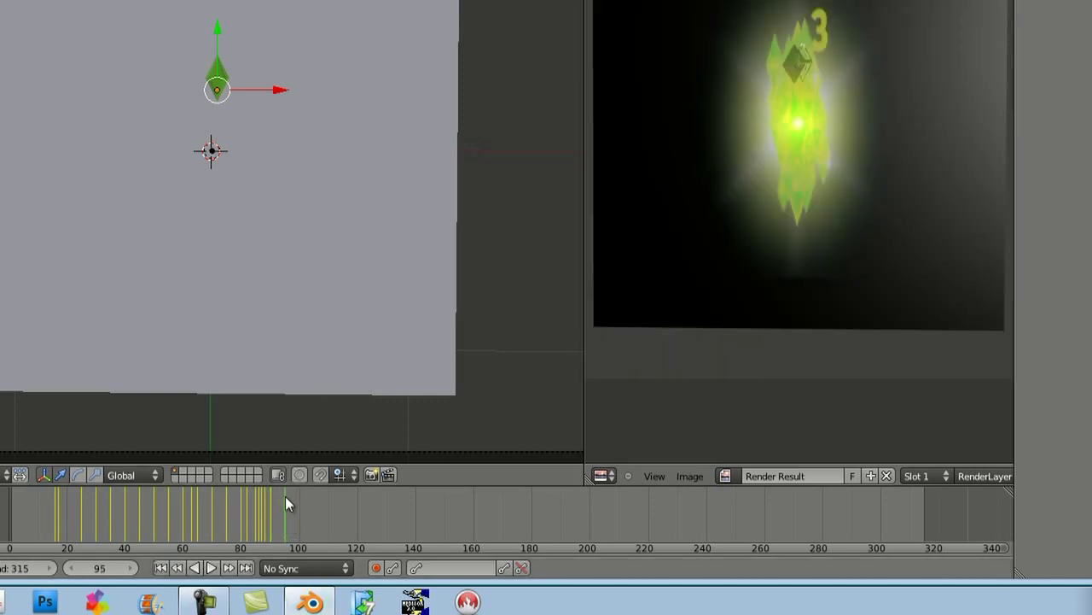
{"action": "left_click_drag", "start_coordinate": [288, 495], "coordinate": [300, 497]}
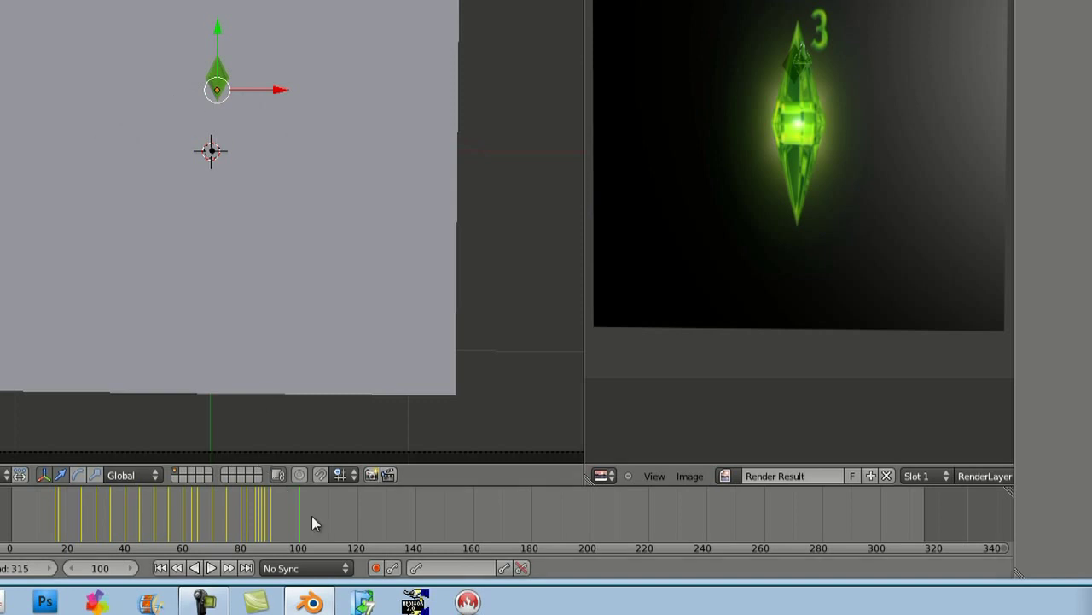
{"action": "left_click_drag", "start_coordinate": [308, 513], "coordinate": [319, 517]}
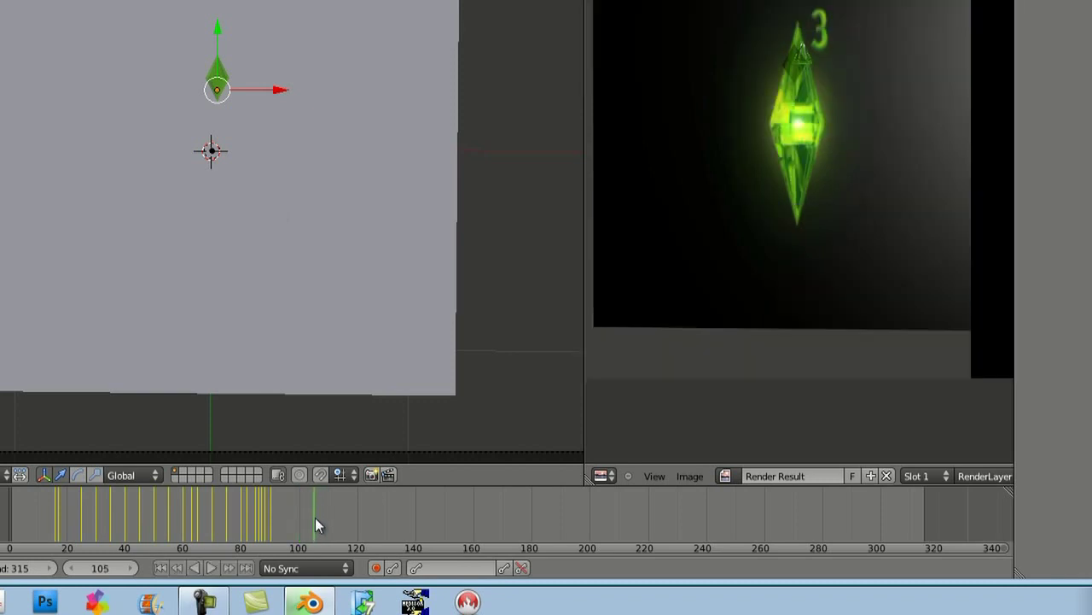
Render frames 120, 140, 160, 180 and 190 to examine the large plumbob's rotation in the intro movie.
{"action": "left_click_drag", "start_coordinate": [315, 517], "coordinate": [339, 522]}
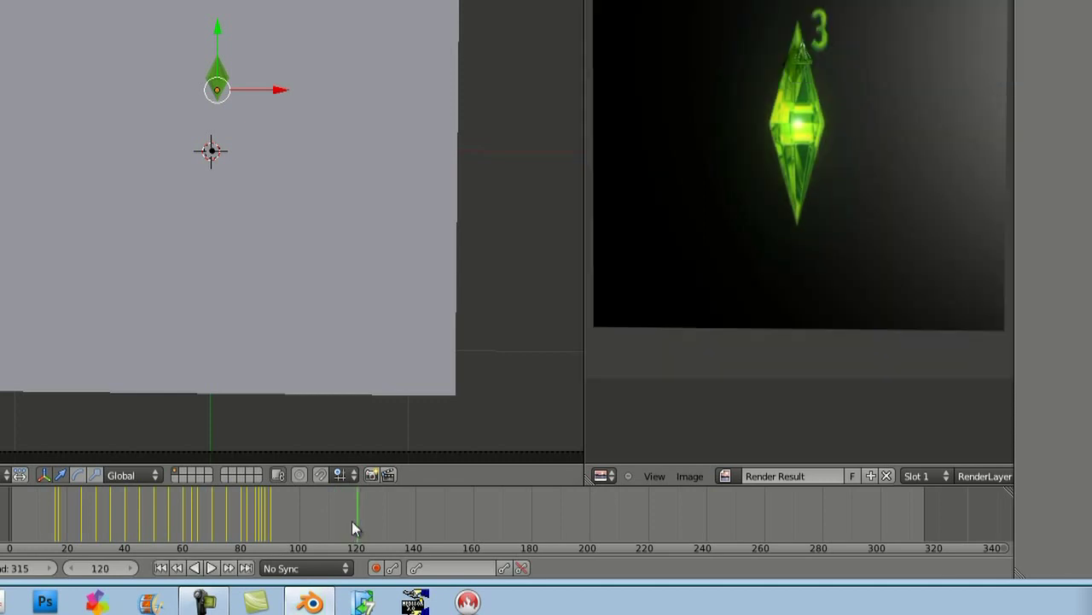
{"action": "left_click_drag", "start_coordinate": [357, 516], "coordinate": [416, 530]}
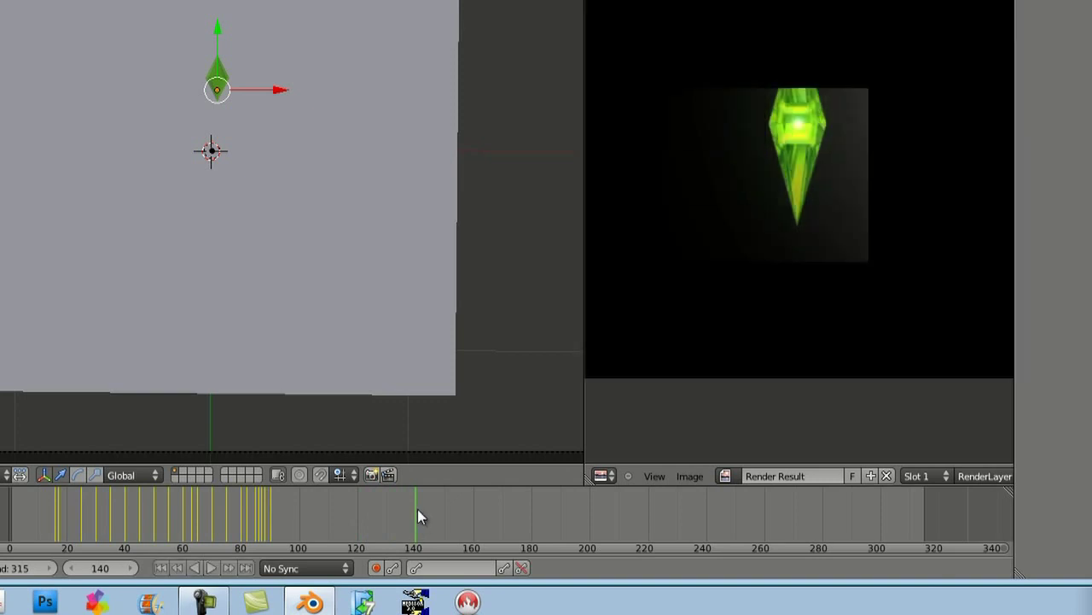
{"action": "left_click_drag", "start_coordinate": [418, 508], "coordinate": [459, 519]}
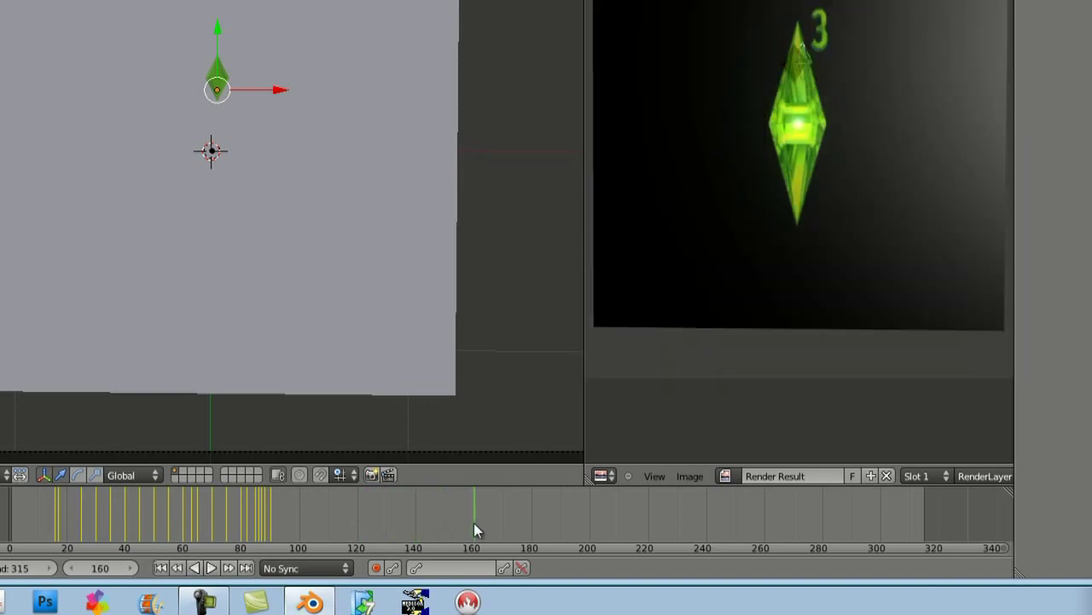
{"action": "left_click_drag", "start_coordinate": [482, 523], "coordinate": [532, 517]}
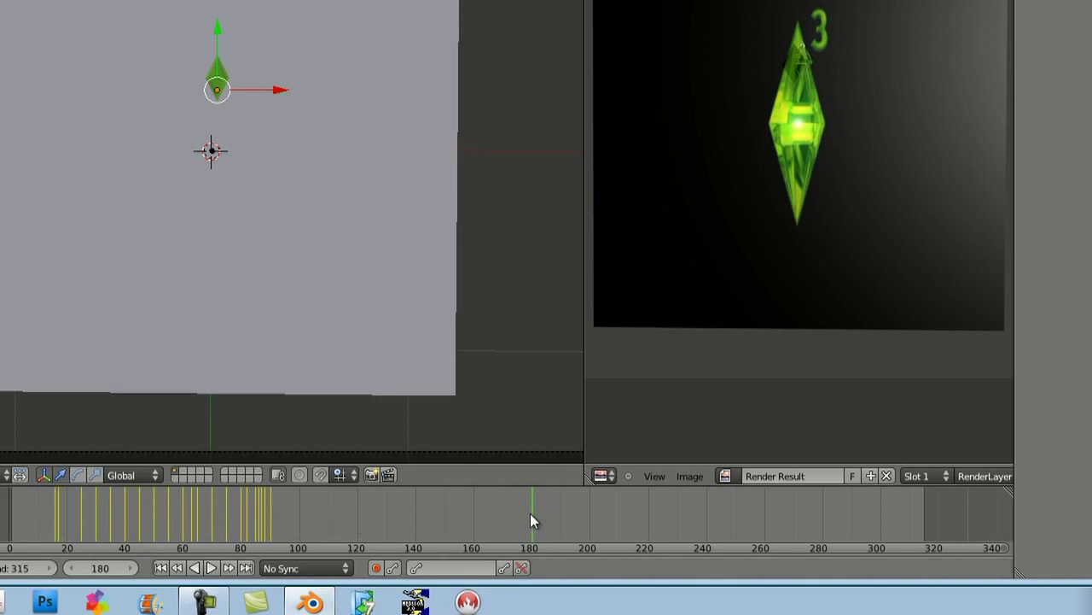
{"action": "left_click_drag", "start_coordinate": [533, 512], "coordinate": [557, 514]}
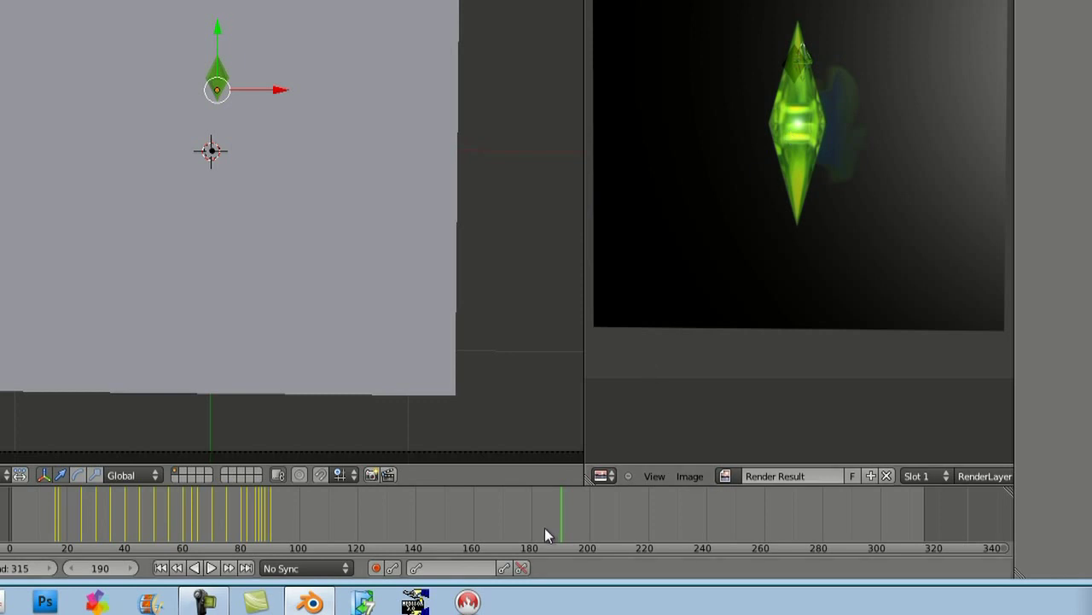
Render frames 192, 194 and 197 to examine how The Sims 3 logo comes in over the plumbob.
{"action": "left_click_drag", "start_coordinate": [562, 513], "coordinate": [567, 512]}
{"action": "key", "text": "F12"}
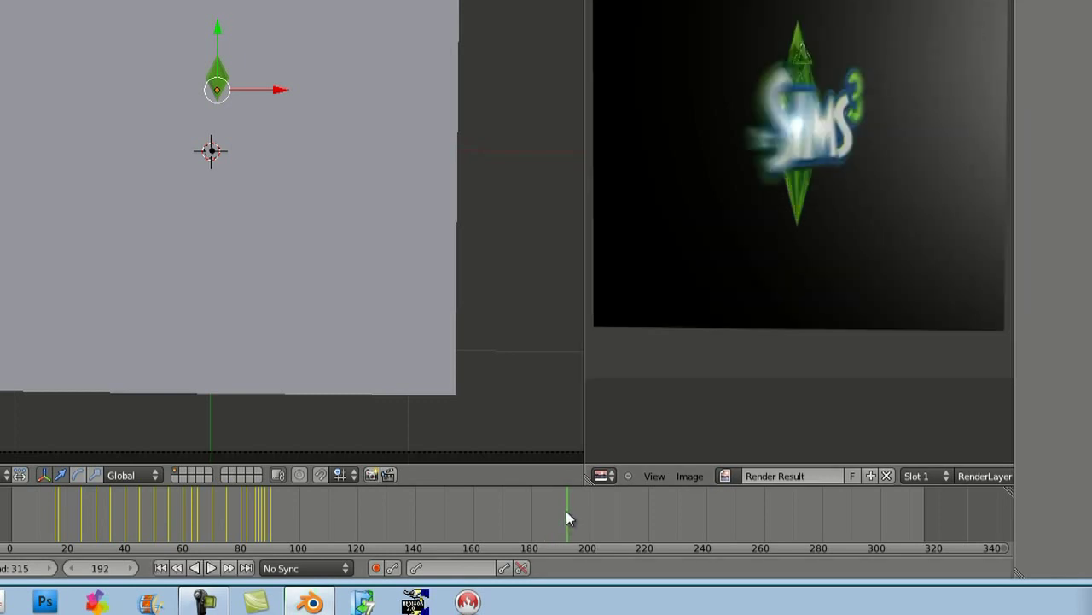
{"action": "left_click_drag", "start_coordinate": [567, 509], "coordinate": [573, 509]}
{"action": "key", "text": "F12"}
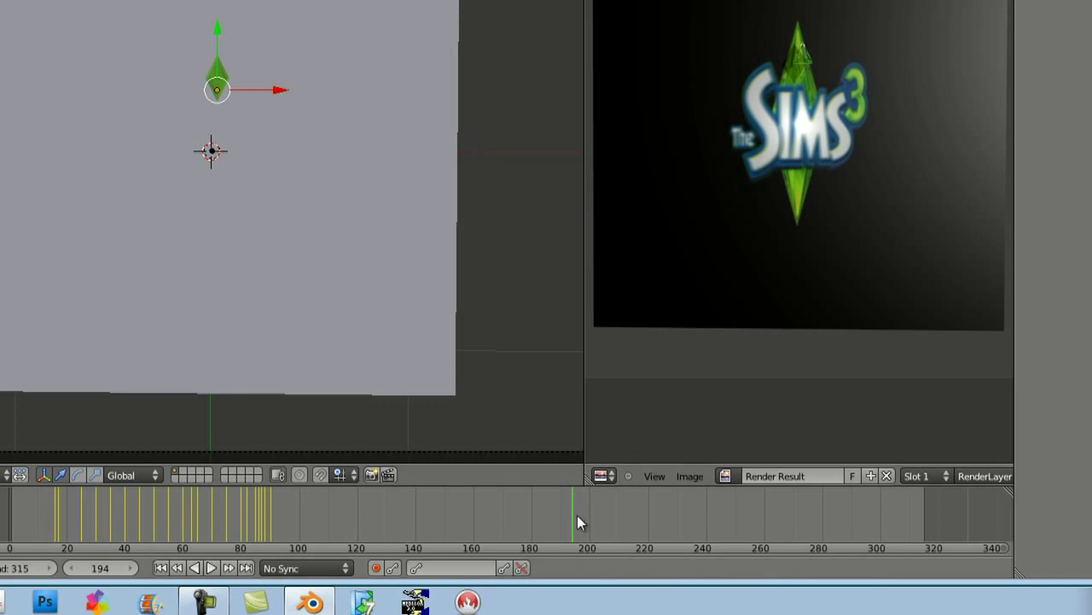
{"action": "left_click_drag", "start_coordinate": [572, 515], "coordinate": [581, 515]}
{"action": "key", "text": "F12"}
{"action": "key", "text": "F12"}
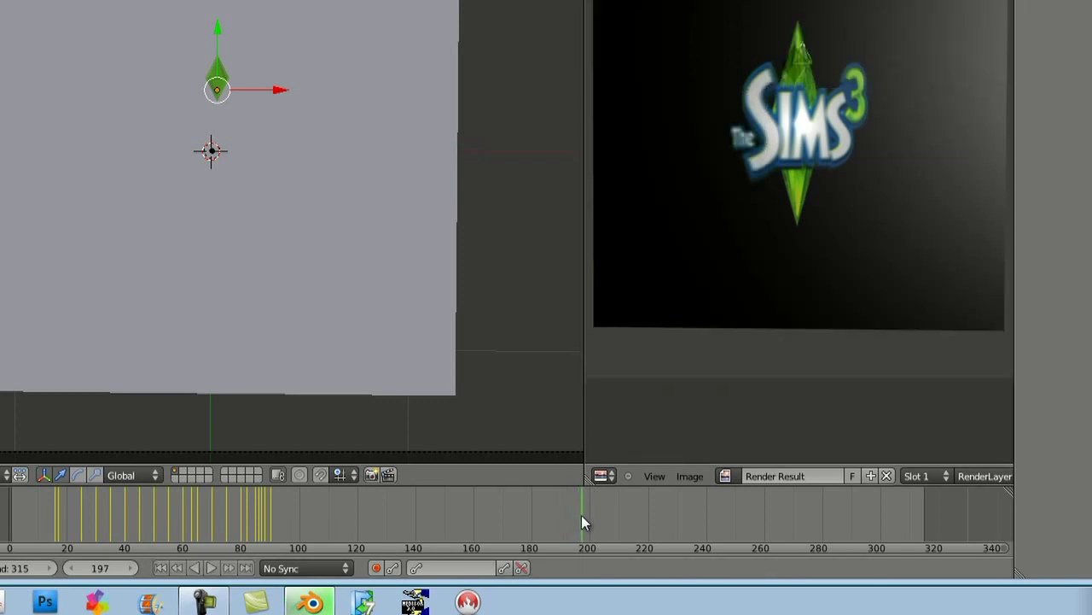
Render frames 207 and 220 to compare the finished logo with the rotating plumbob behind it.
{"action": "left_click_drag", "start_coordinate": [585, 514], "coordinate": [610, 521]}
{"action": "key", "text": "F12"}
{"action": "key", "text": "F12"}
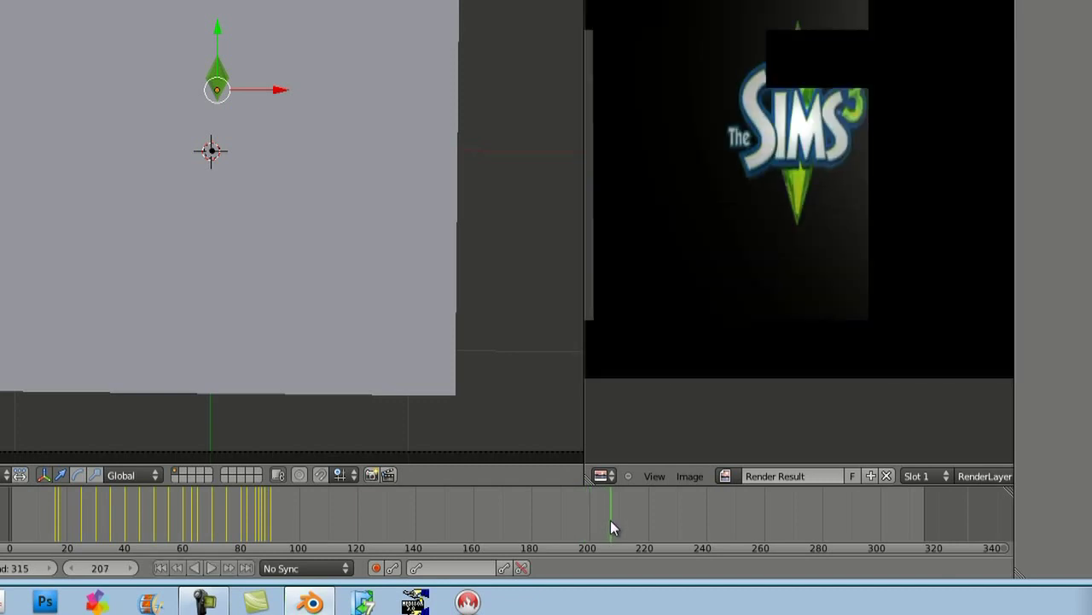
{"action": "key", "text": "F12"}
{"action": "left_click_drag", "start_coordinate": [616, 522], "coordinate": [646, 522]}
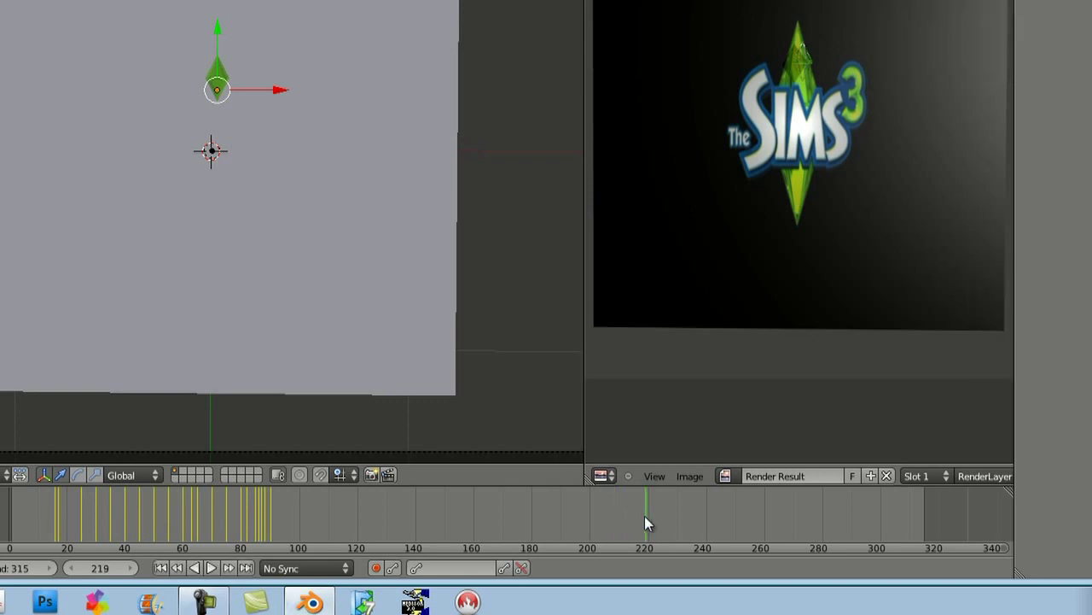
{"action": "key", "text": "F12"}
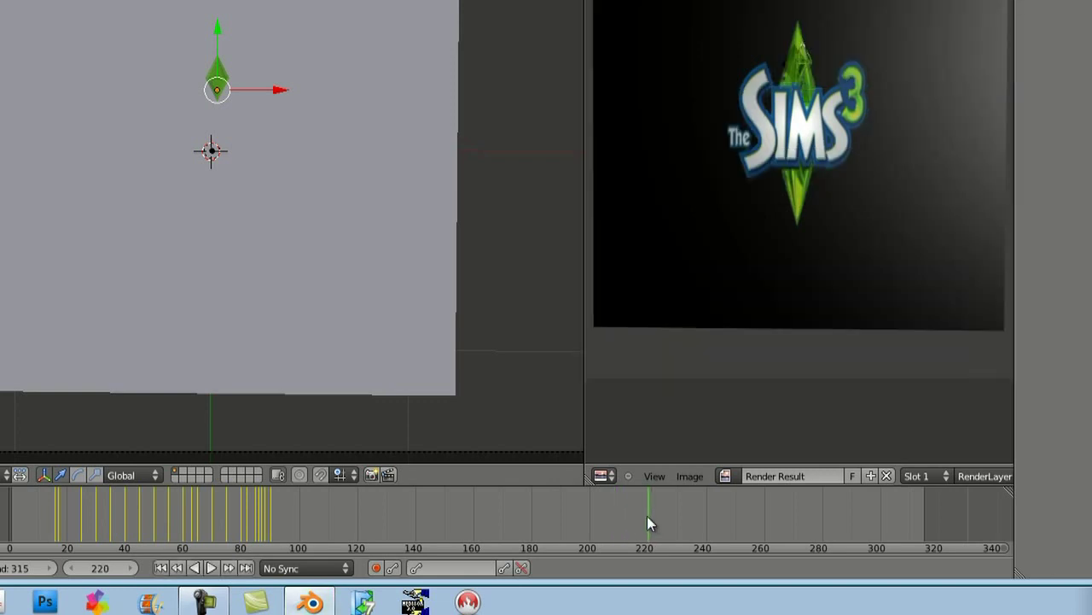
Render frame 280 and a frame near the timeline's end, around 314, to check the intro's closing shots.
{"action": "left_click_drag", "start_coordinate": [675, 515], "coordinate": [823, 526]}
{"action": "key", "text": "F12"}
{"action": "key", "text": "F12"}
{"action": "key", "text": "F12"}
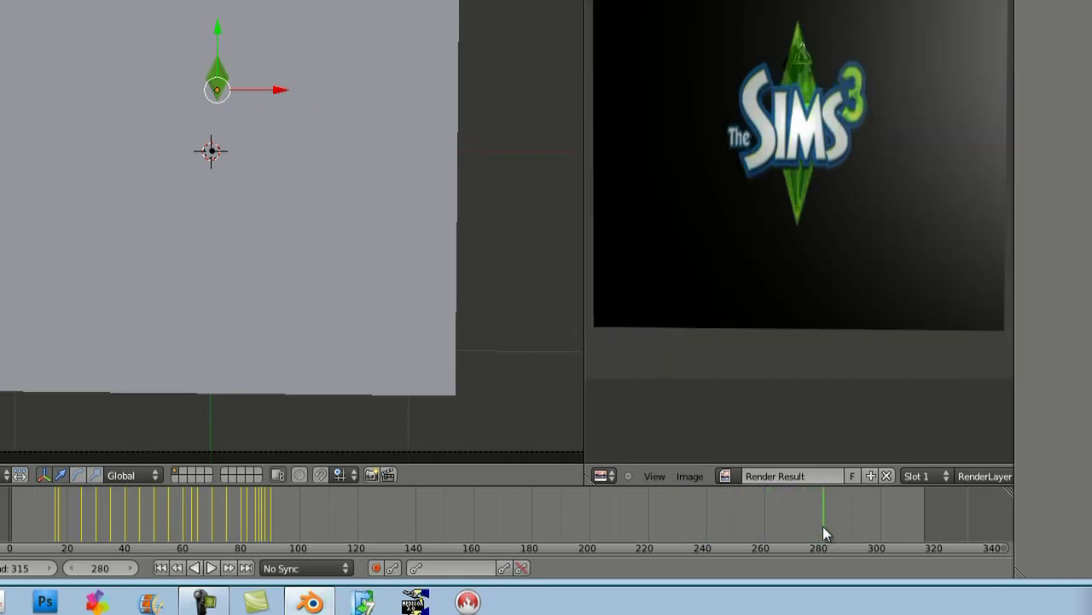
{"action": "key", "text": "F12"}
{"action": "left_click_drag", "start_coordinate": [825, 505], "coordinate": [915, 512]}
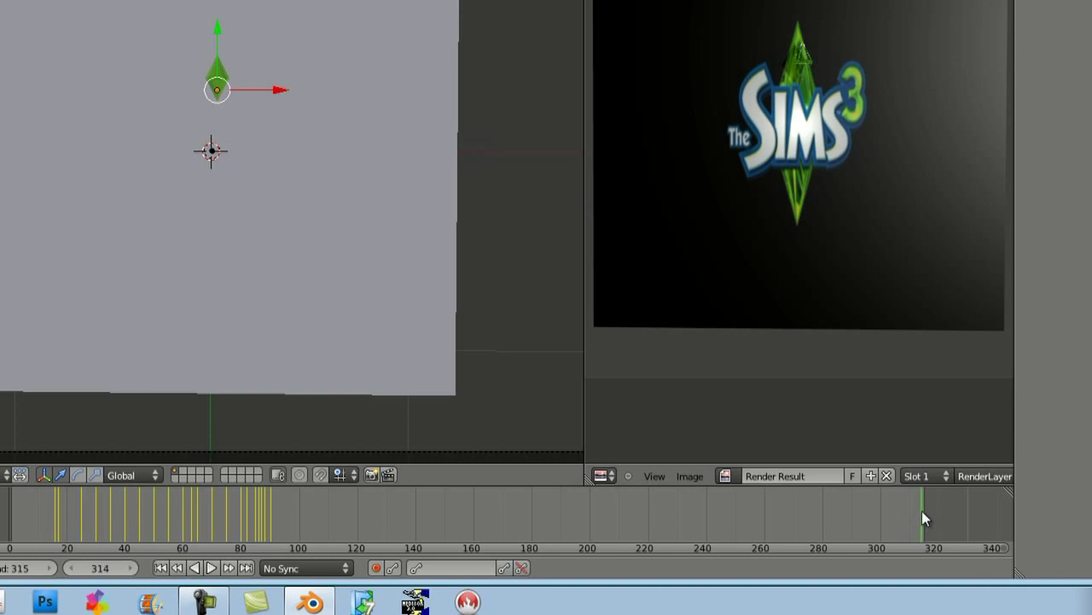
Play the animation from the first frame and again from frame 74 to review Plumbob 01's keyframed motion.
{"action": "left_click", "coordinate": [82, 510]}
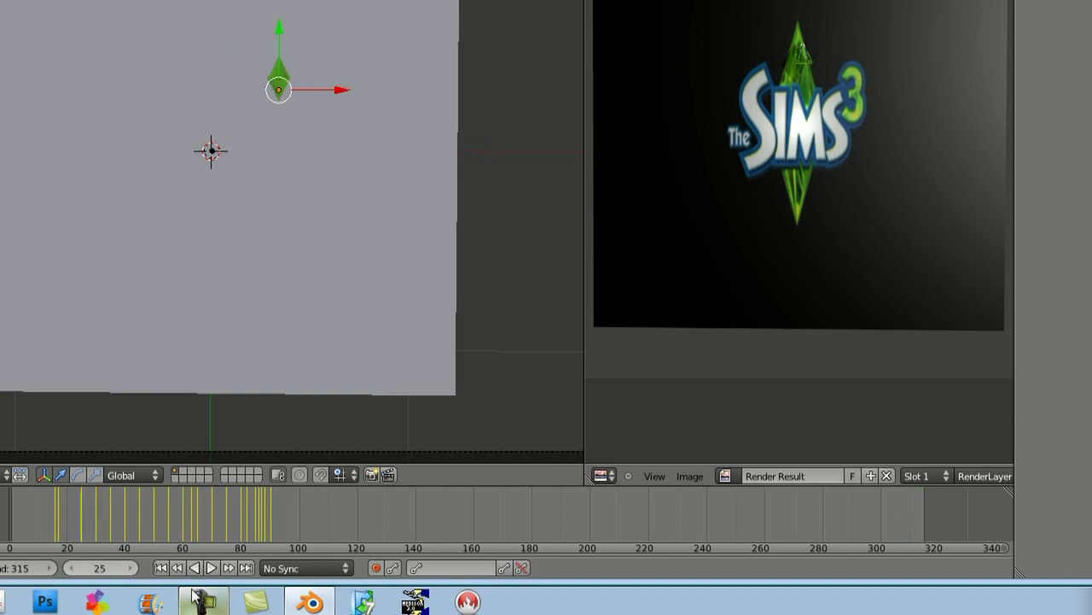
{"action": "left_click", "coordinate": [162, 569]}
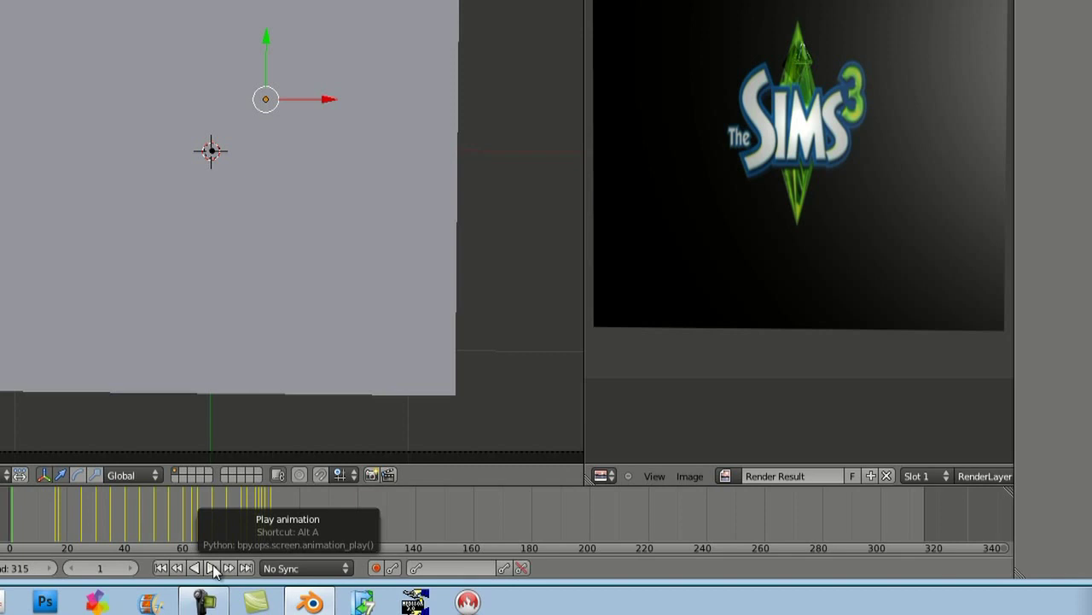
{"action": "left_click", "coordinate": [212, 568]}
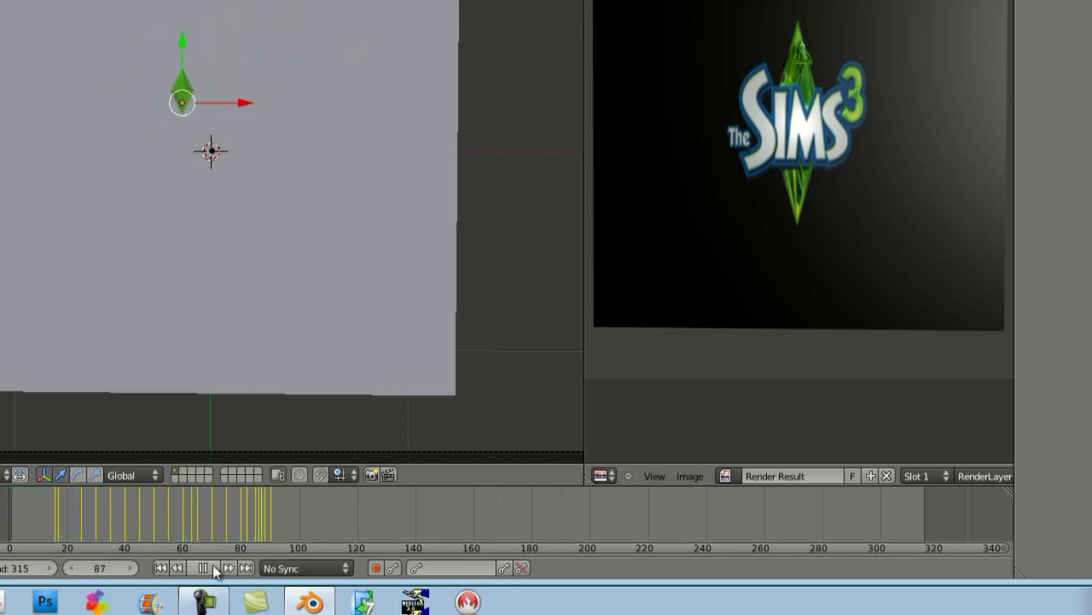
{"action": "left_click", "coordinate": [212, 568]}
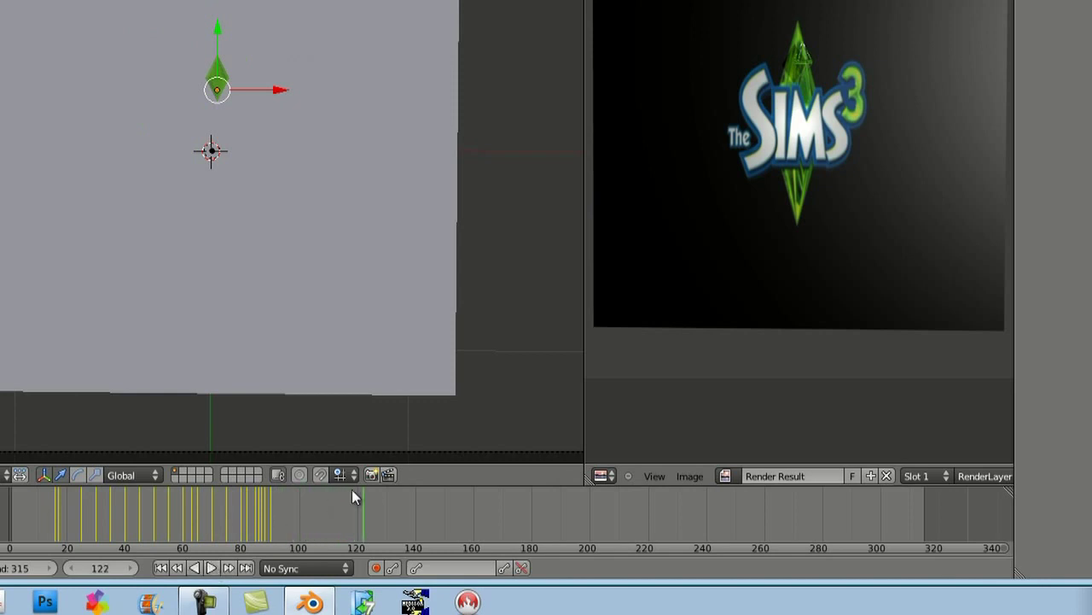
{"action": "left_click_drag", "start_coordinate": [363, 503], "coordinate": [223, 513]}
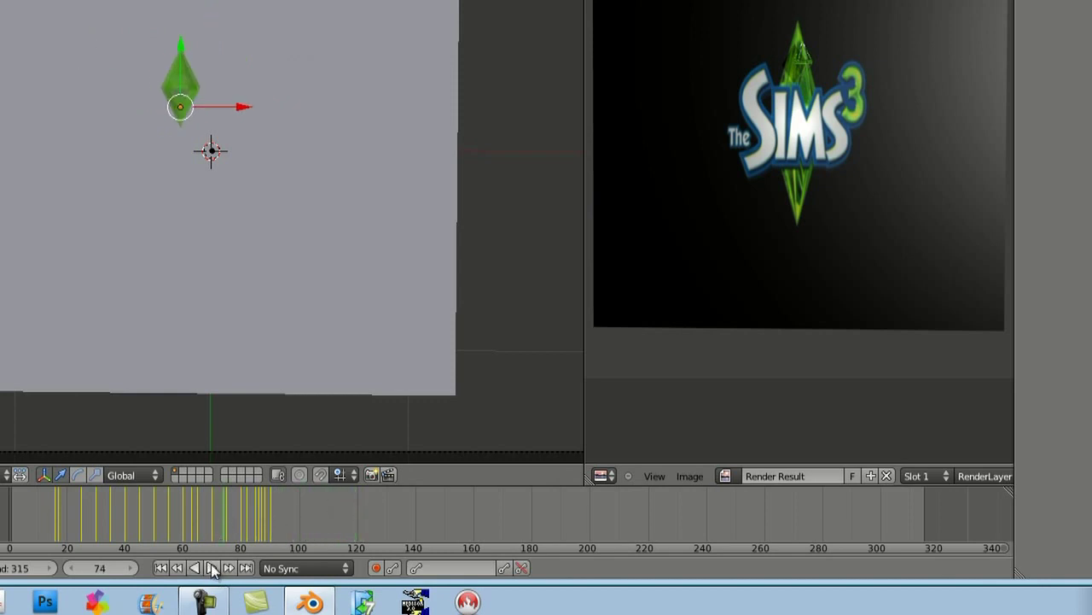
{"action": "left_click", "coordinate": [213, 568]}
Save the project under its existing name, Extraordinary Tutorial 2 Animate Your 3D Plumbob.blend.
{"action": "scroll", "coordinate": [285, 519], "scroll_direction": "down", "scroll_amount": 2, "text": "ctrl"}
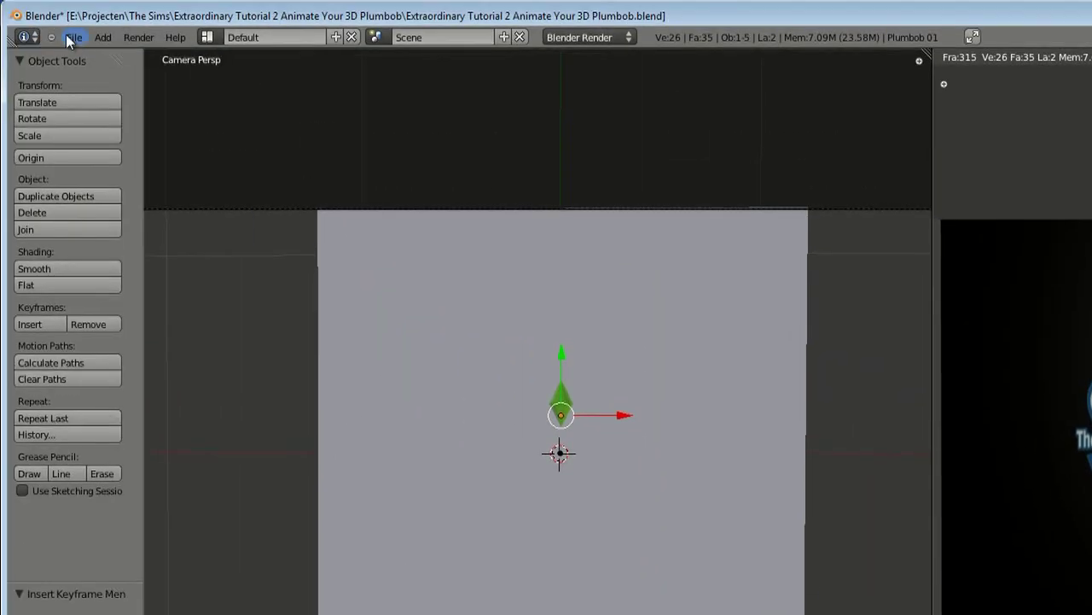
{"action": "left_click", "coordinate": [73, 37]}
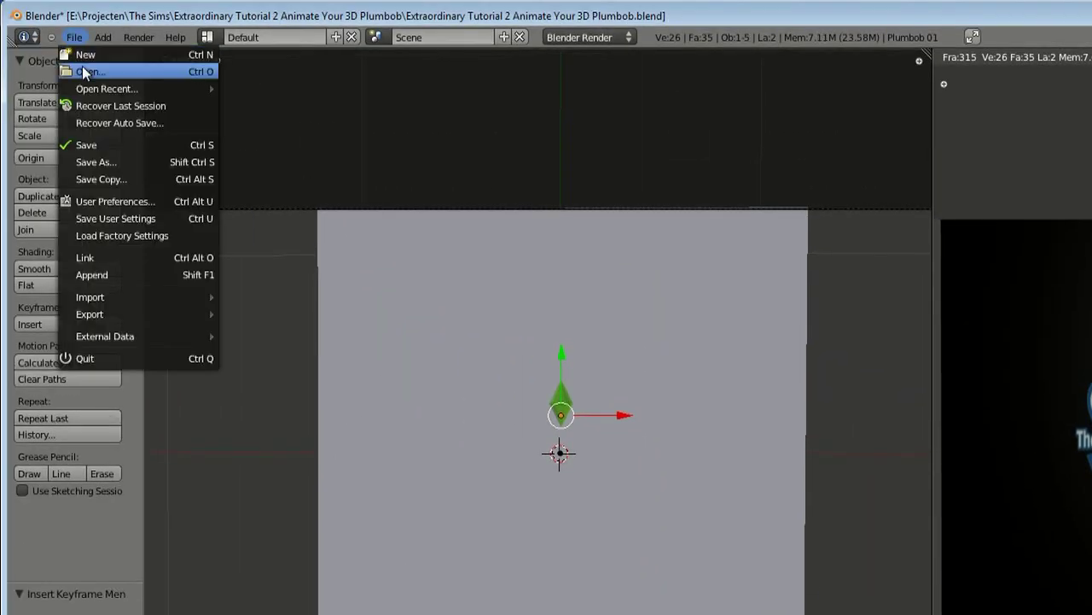
{"action": "left_click", "coordinate": [93, 145]}
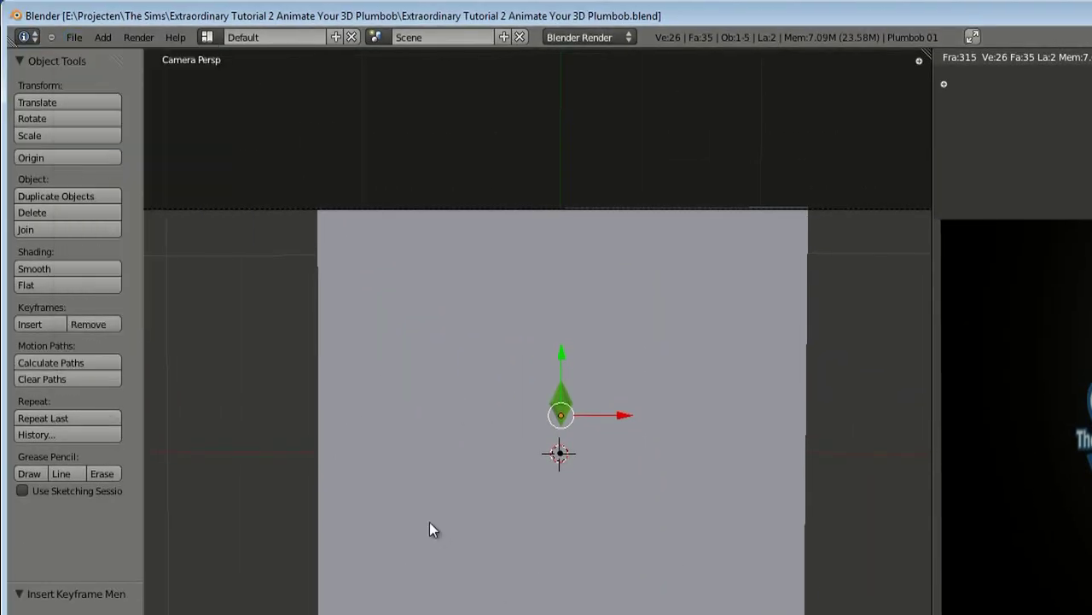